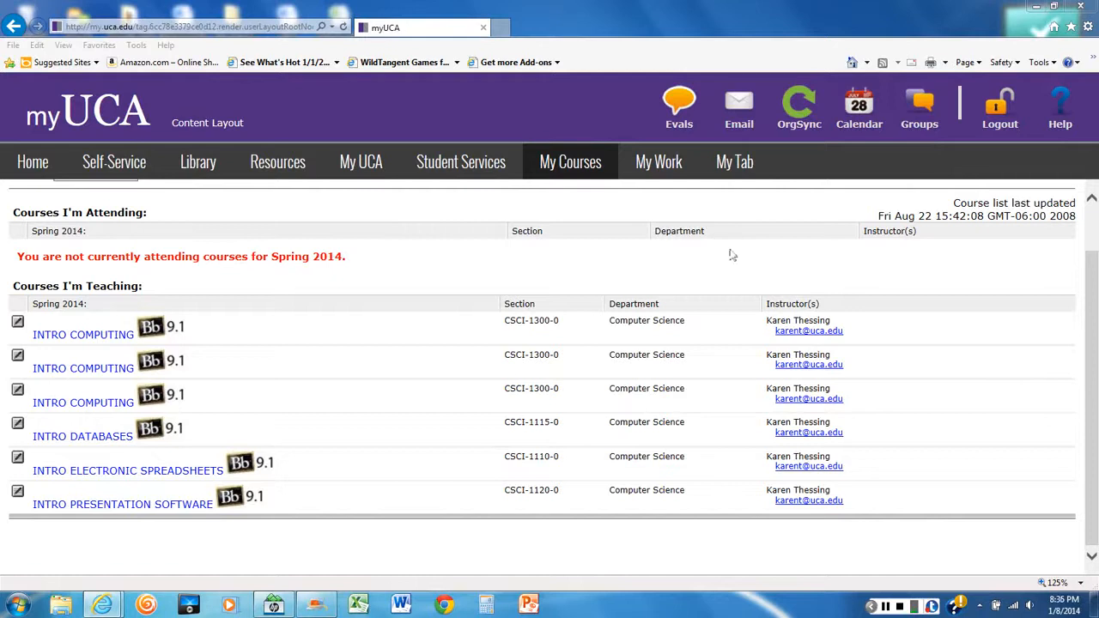
Open the third Intro Computing course from the Spring 2014 teaching list and maximize its Blackboard window
left_click(566, 165)
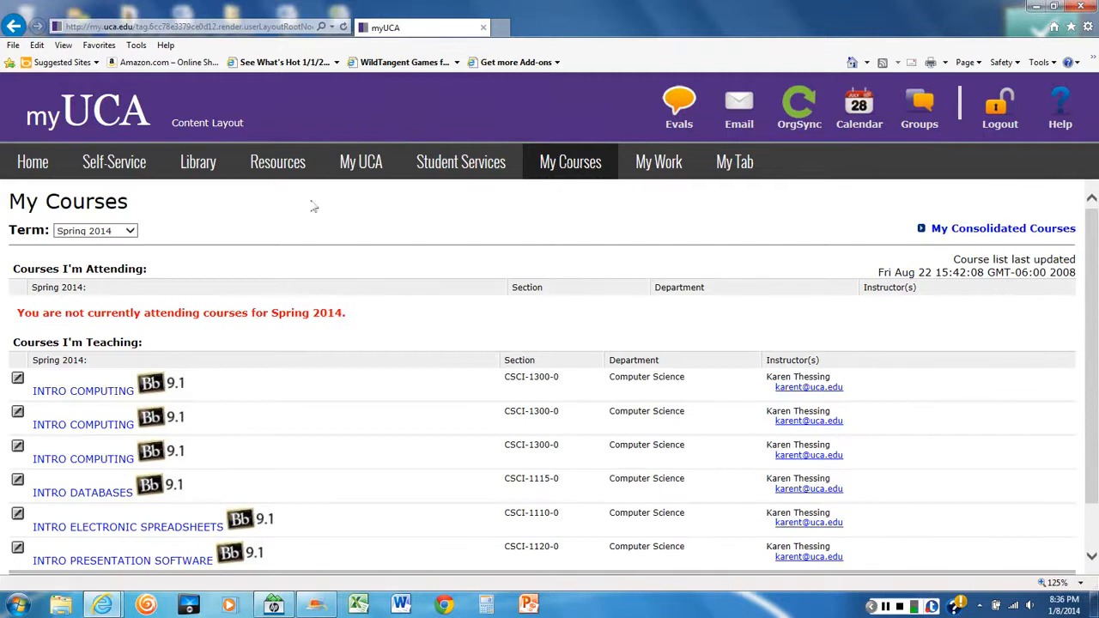
scroll(97, 382, "down", 1)
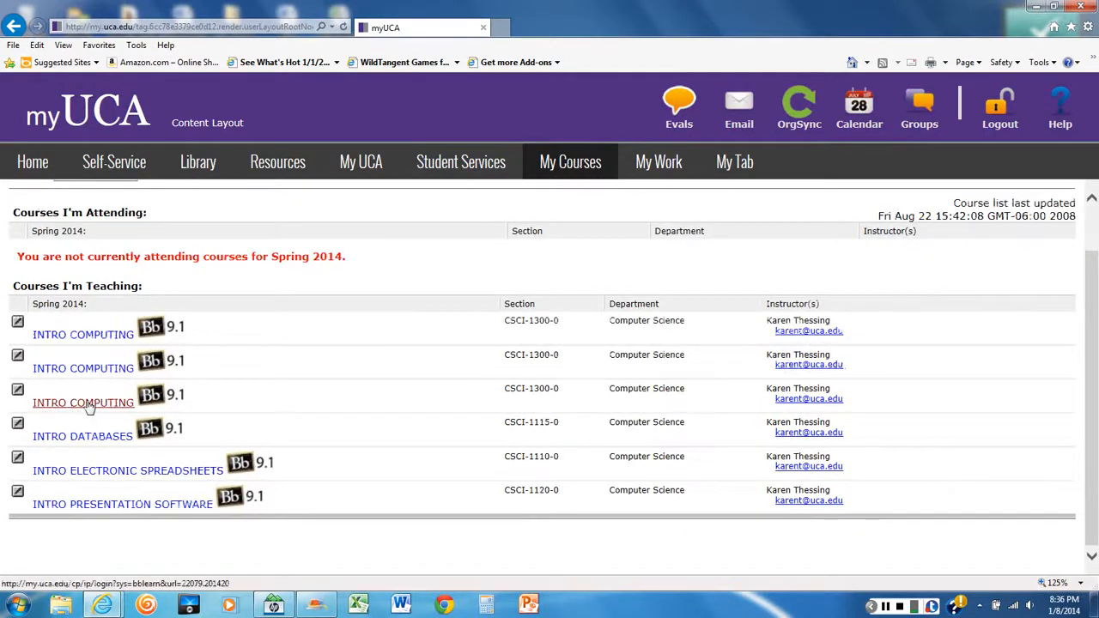
left_click(89, 403)
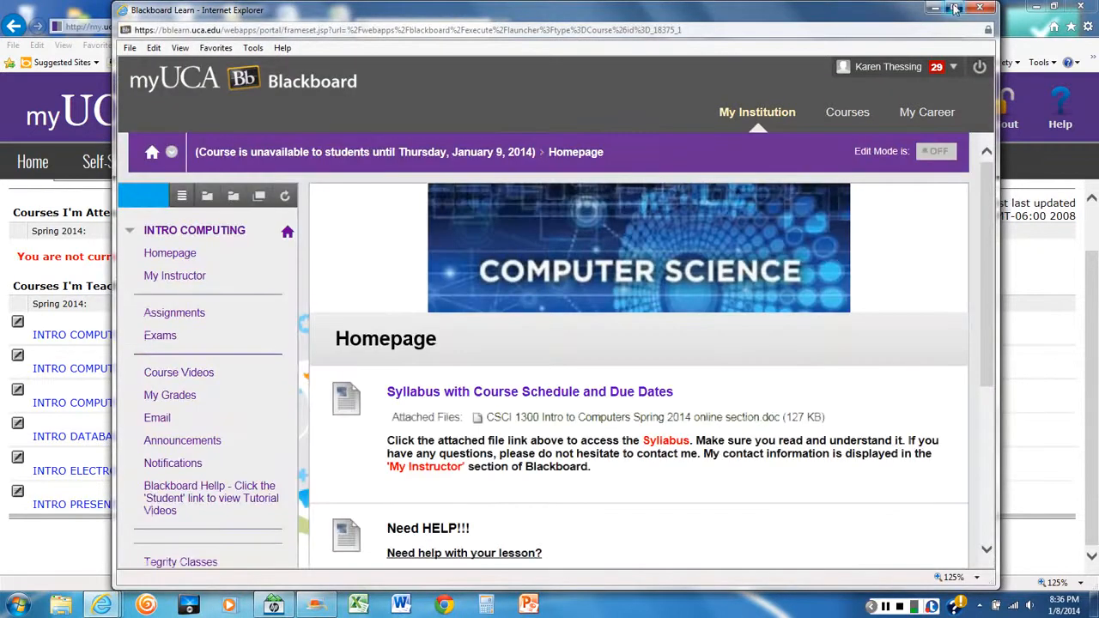
left_click(954, 7)
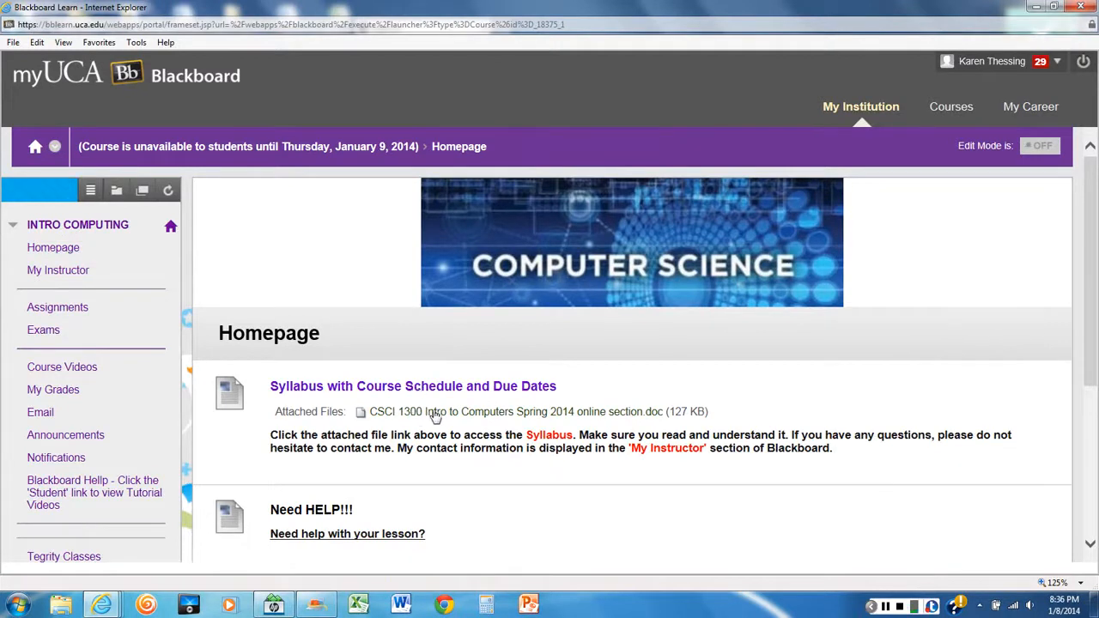
Review the syllabus and help information on the course homepage, and open the instructor's contact page
scroll(343, 455, "down", 3)
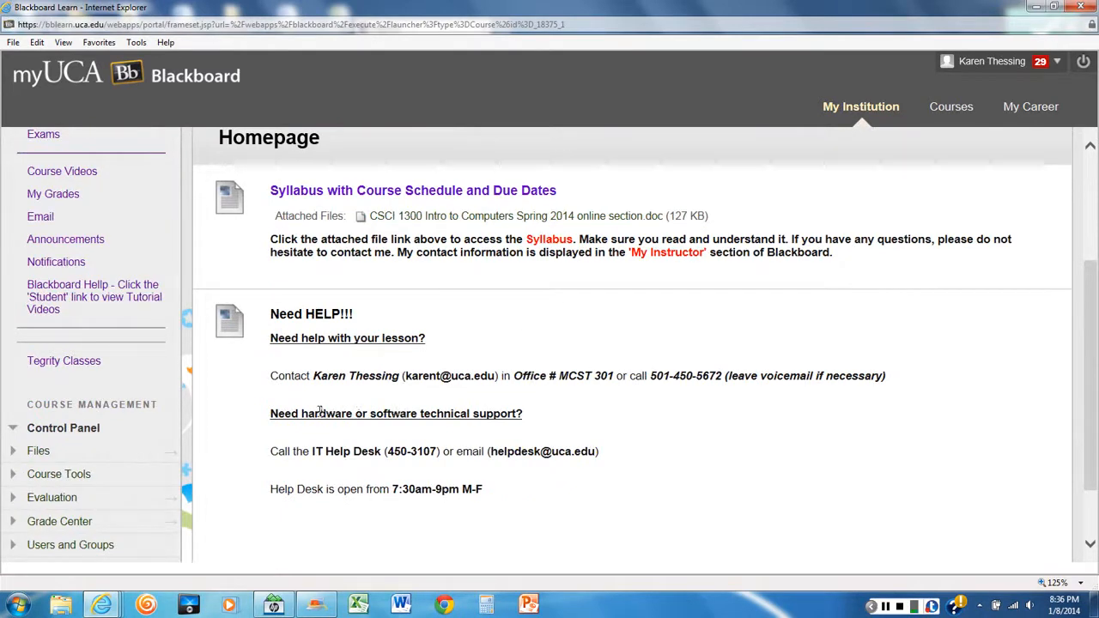
scroll(419, 455, "down", 1)
scroll(419, 454, "up", 4)
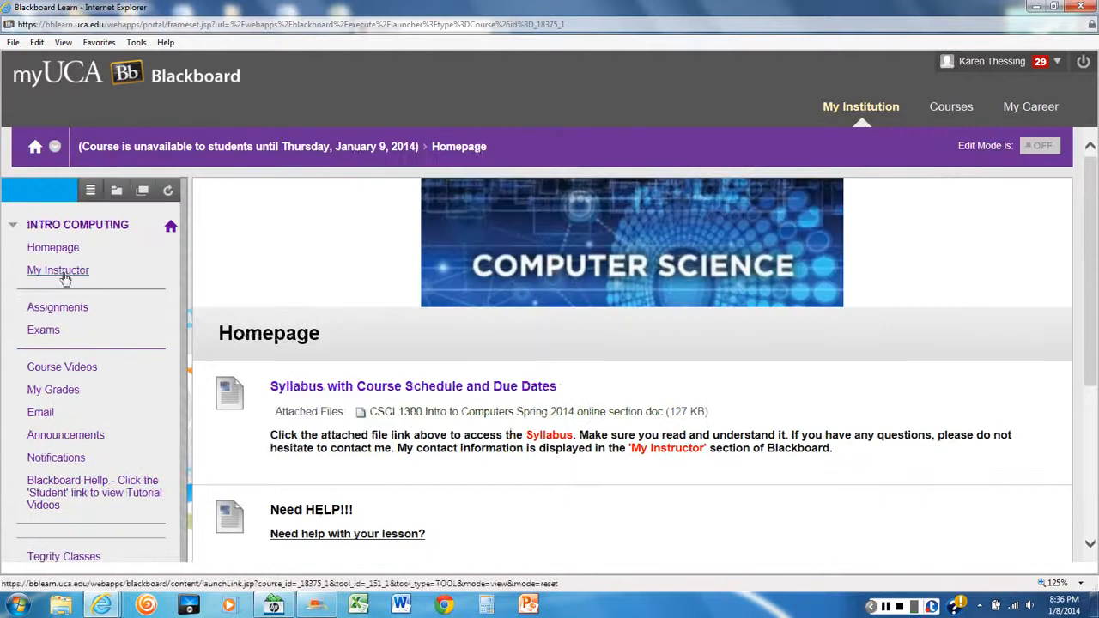
left_click(64, 277)
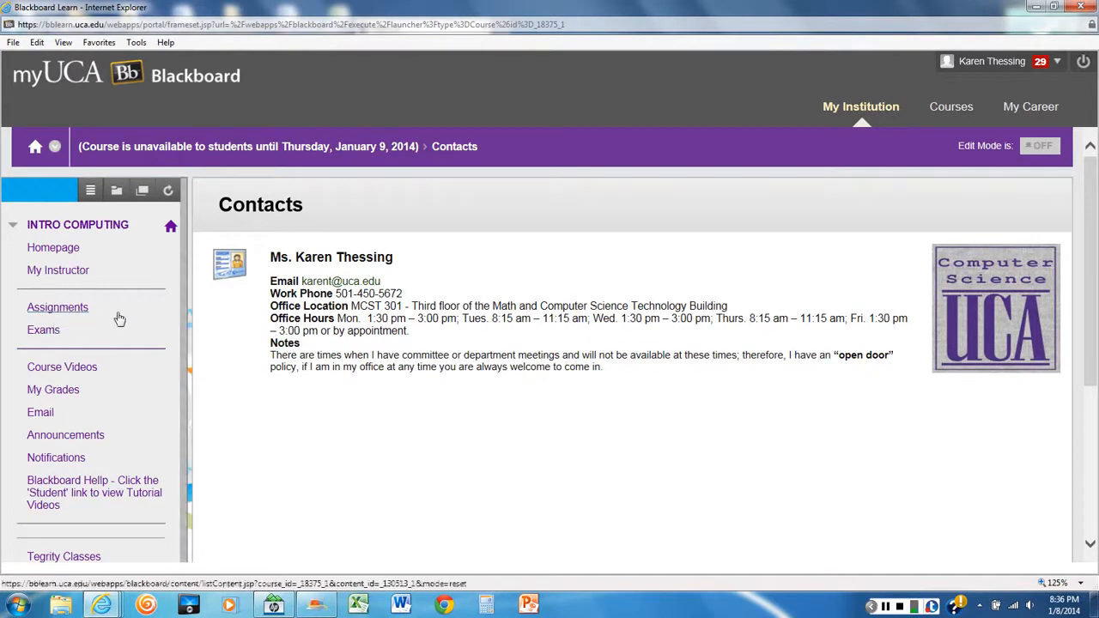
Open the Week 1 File Management & Internet Explorer assignments folder and find the File Management Training Lab
left_click(49, 309)
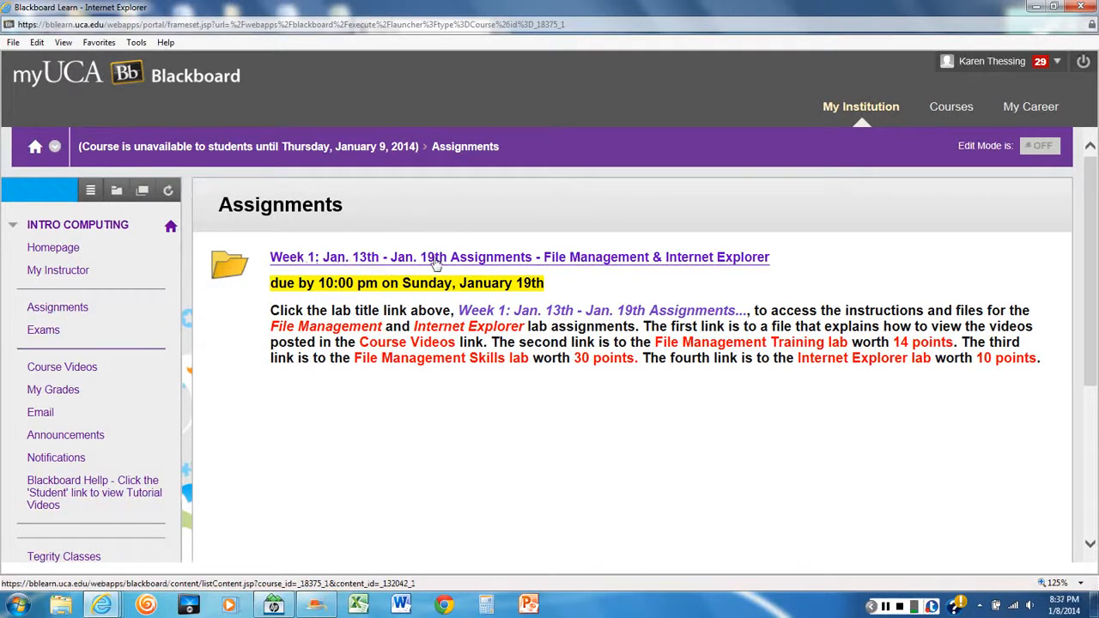
left_click(436, 263)
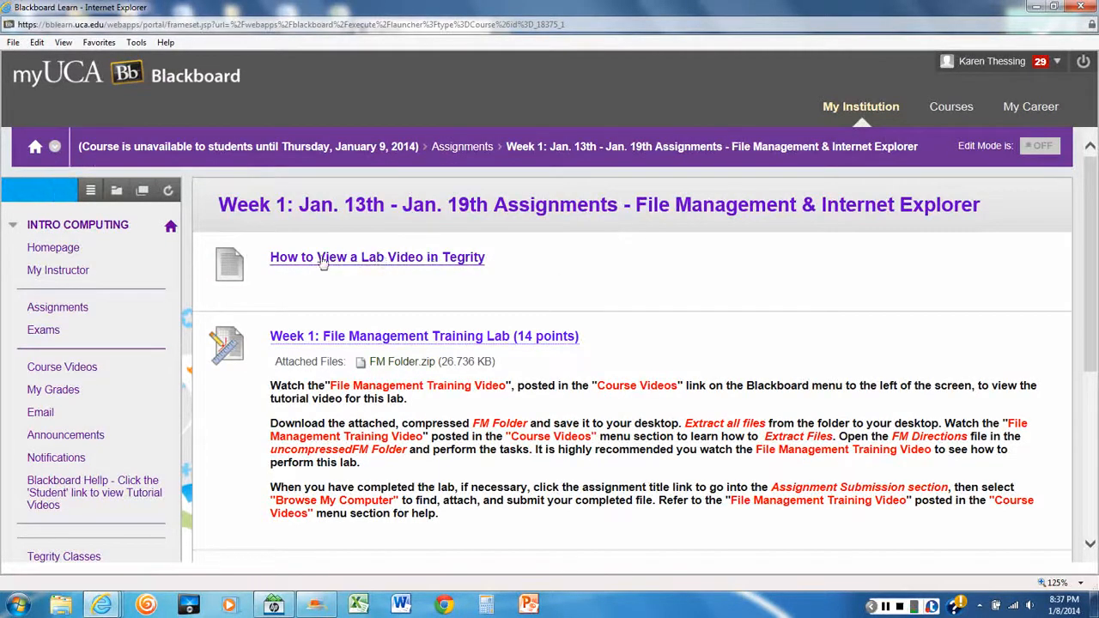
scroll(326, 258, "down", 3)
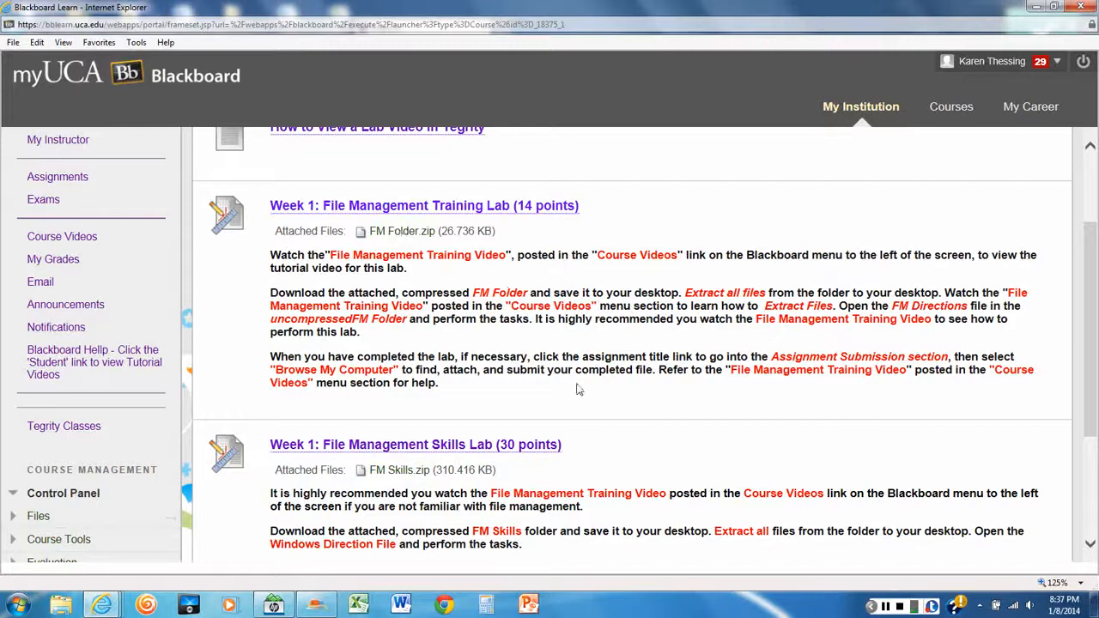
Download the training lab's attached FM Folder.zip and save it to the Desktop as FM Folder(2)
left_click(407, 237)
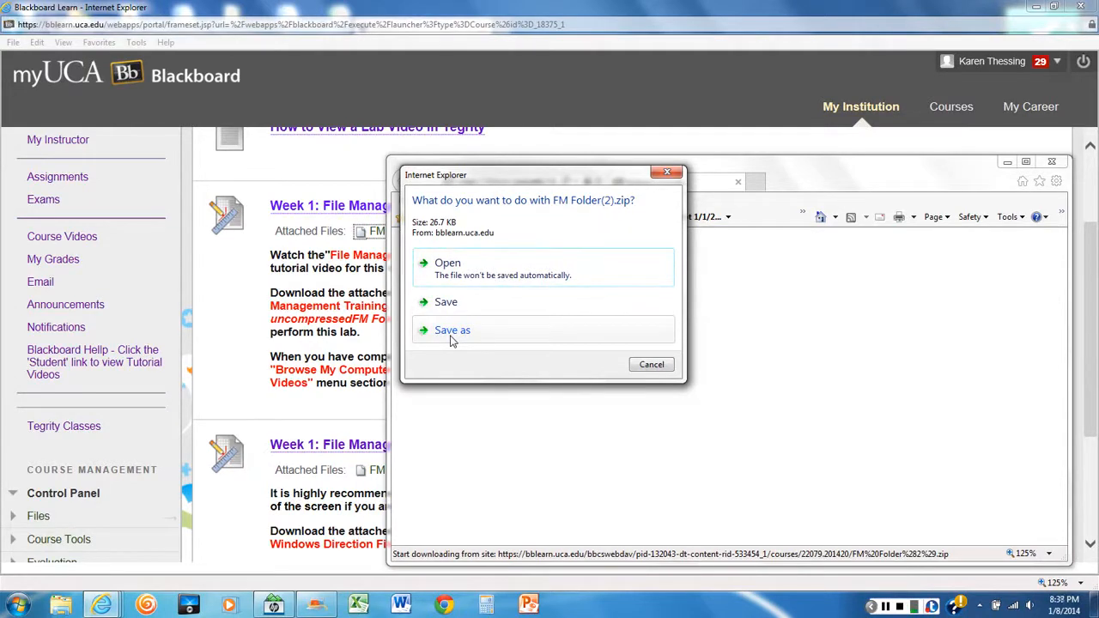
left_click(452, 331)
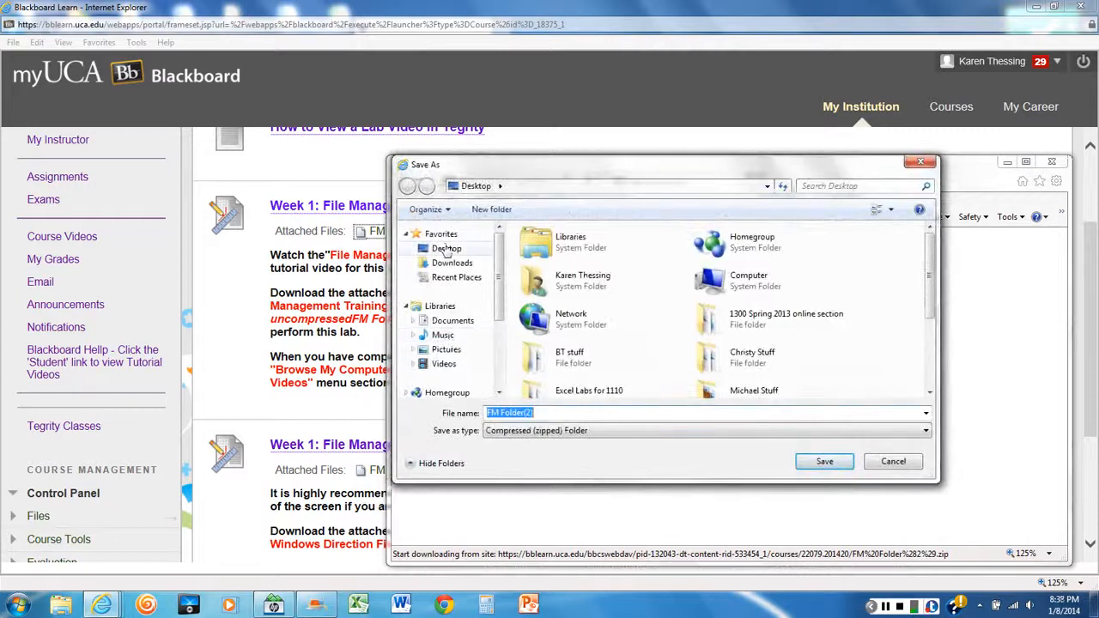
left_click(456, 249)
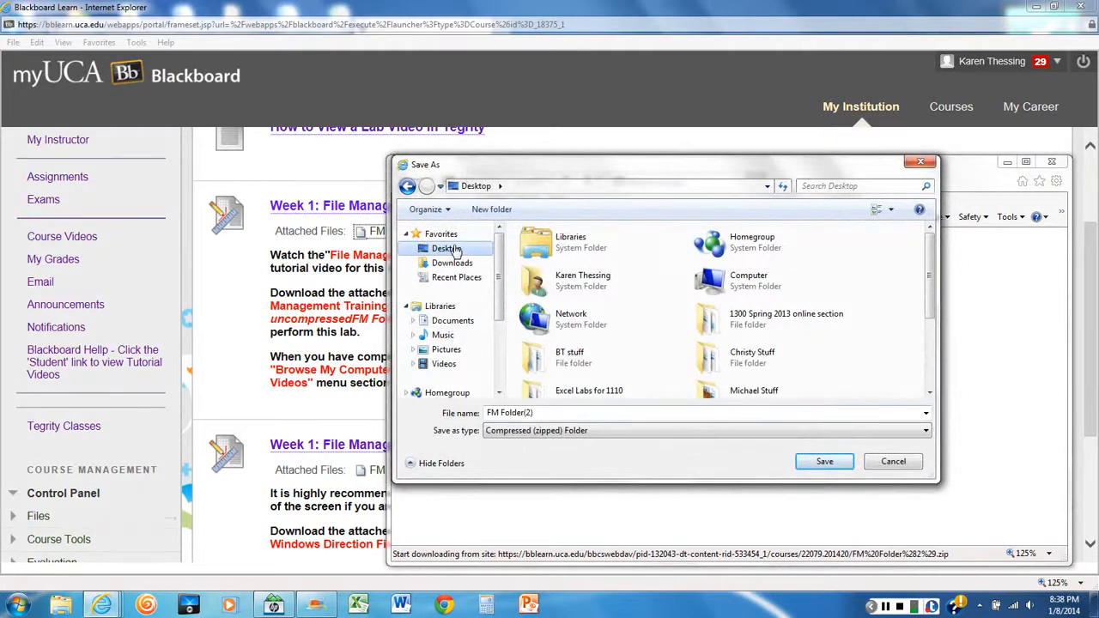
left_click(824, 462)
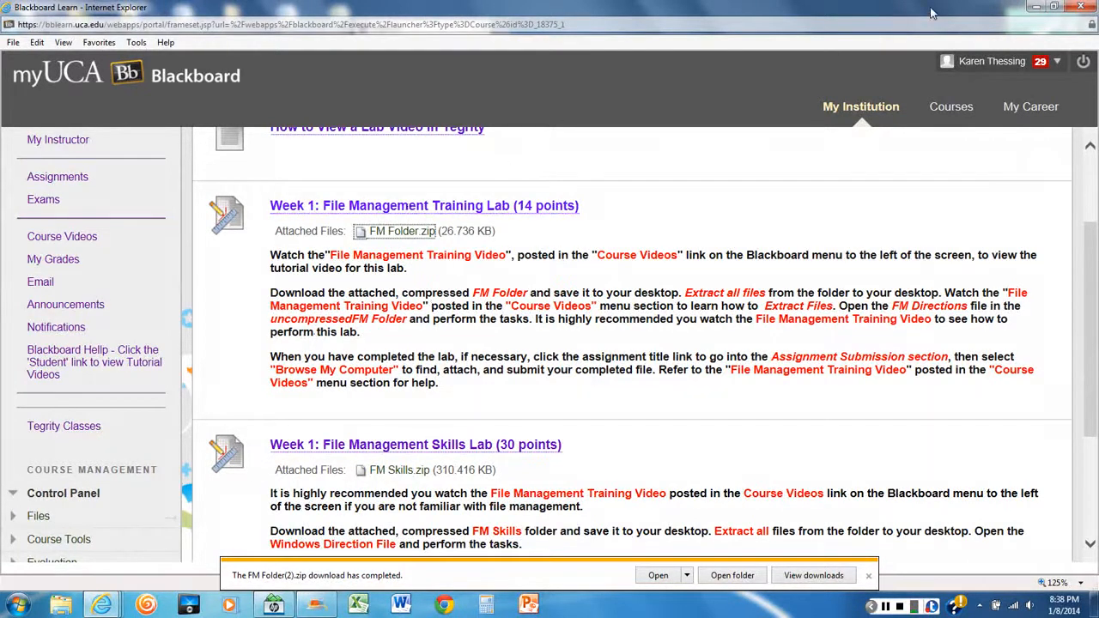
Minimize both browser windows and move the zipped FM Folder(2) to an empty area of the desktop
left_click(1037, 8)
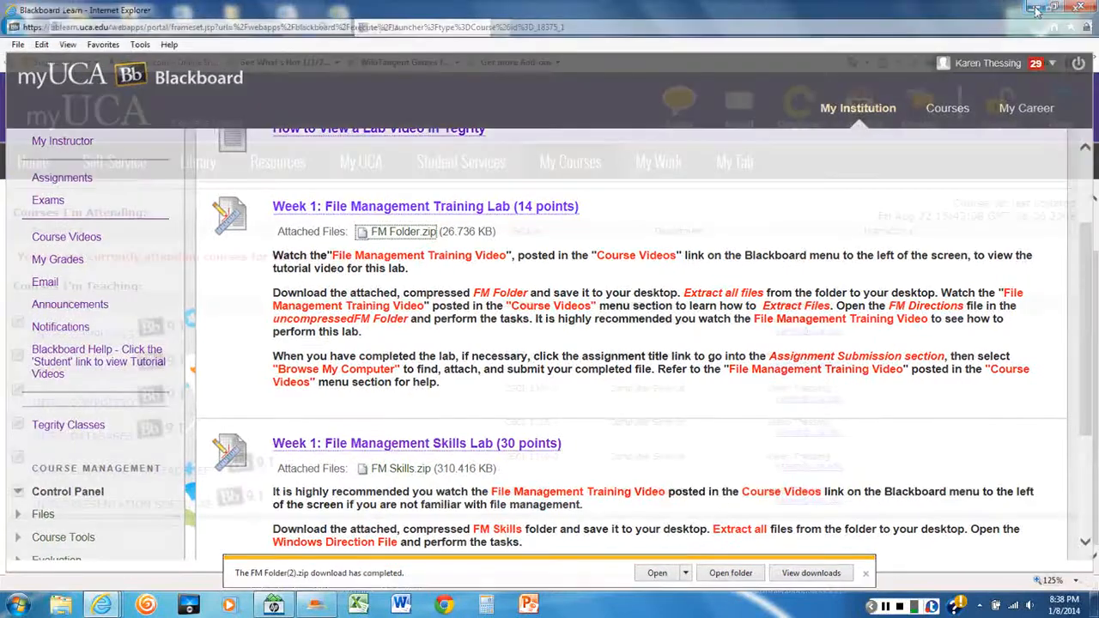
left_click(1037, 8)
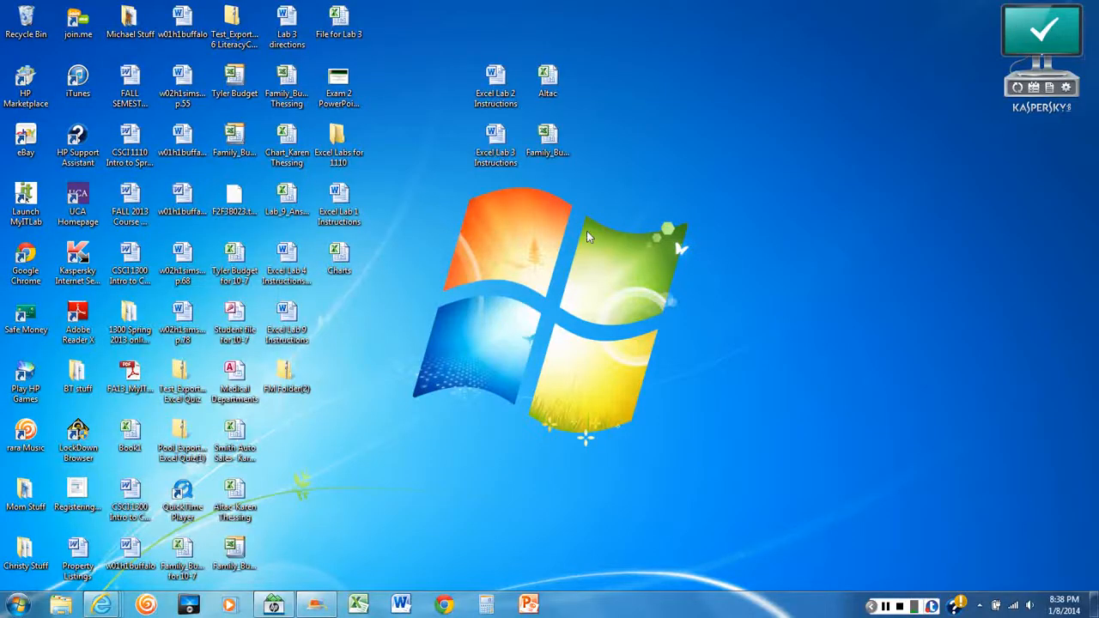
left_click_drag(286, 374, 723, 159)
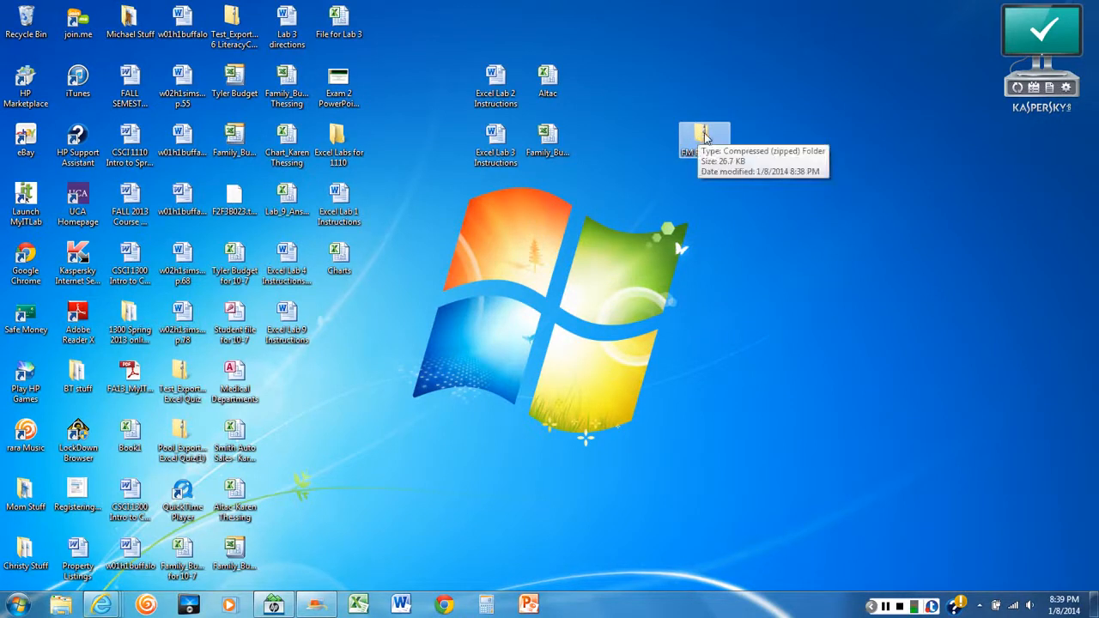
Extract all files from the zipped FM Folder(2) to the suggested desktop location and close the extracted folder's window
right_click(704, 137)
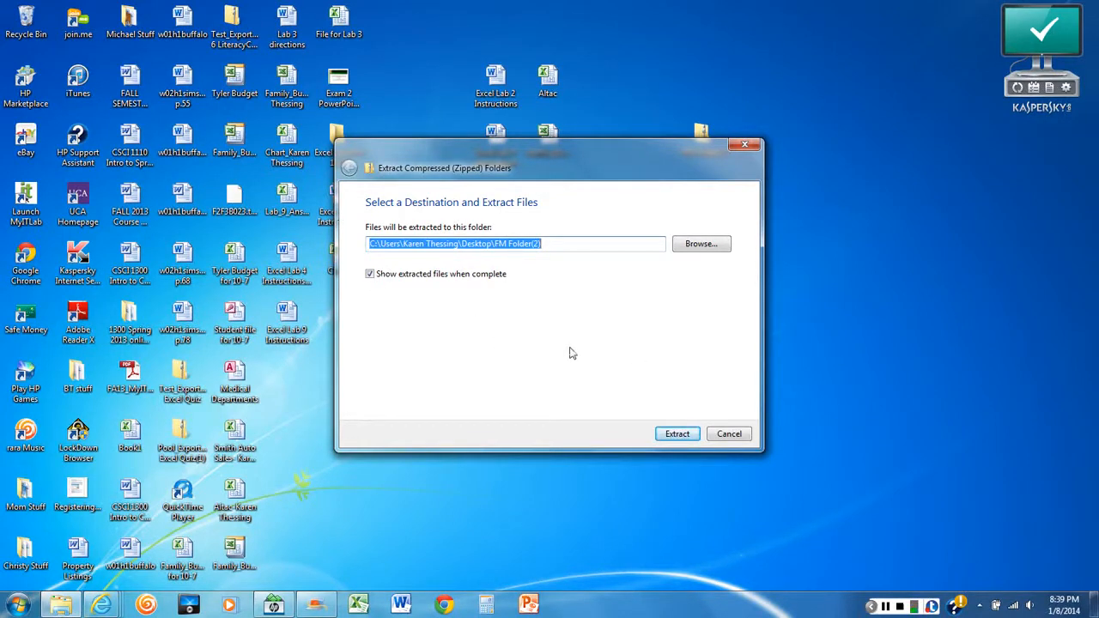
left_click(679, 436)
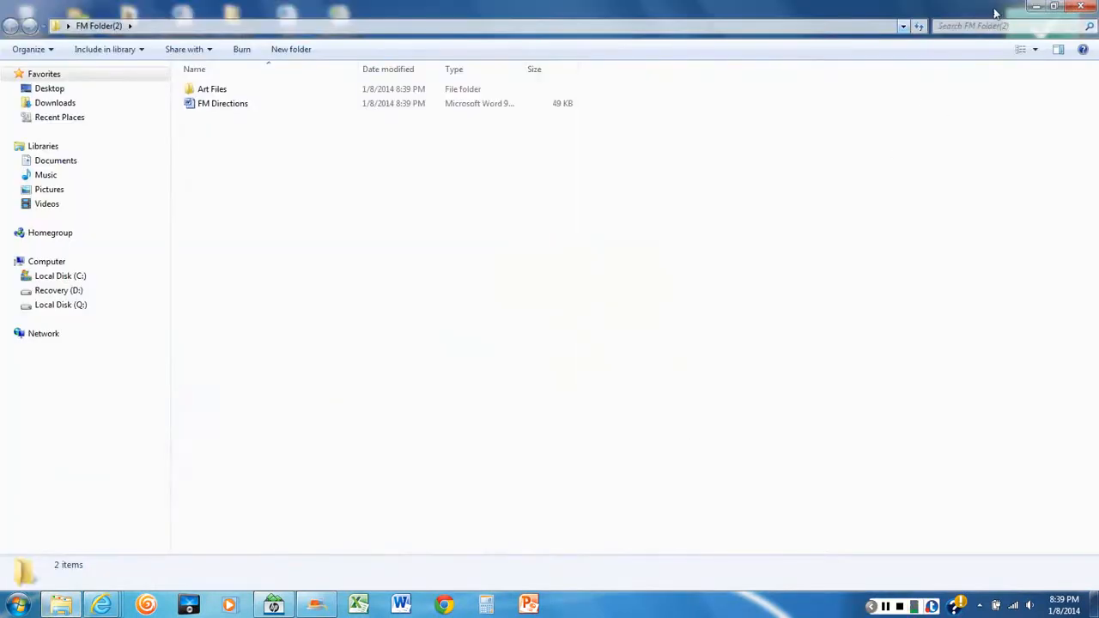
left_click(1087, 8)
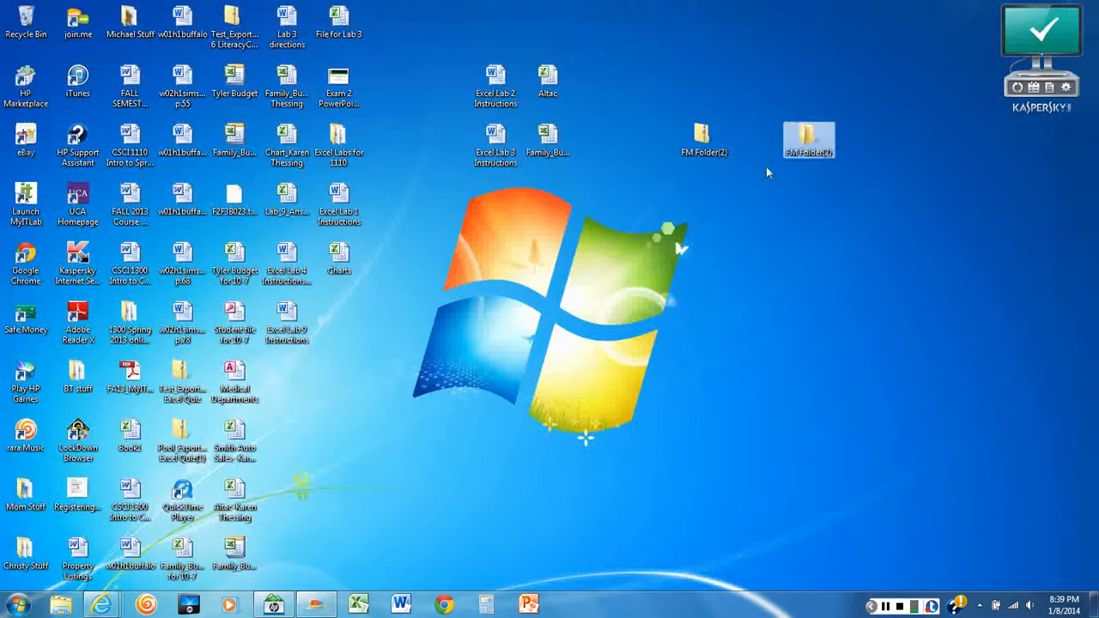
left_click(767, 219)
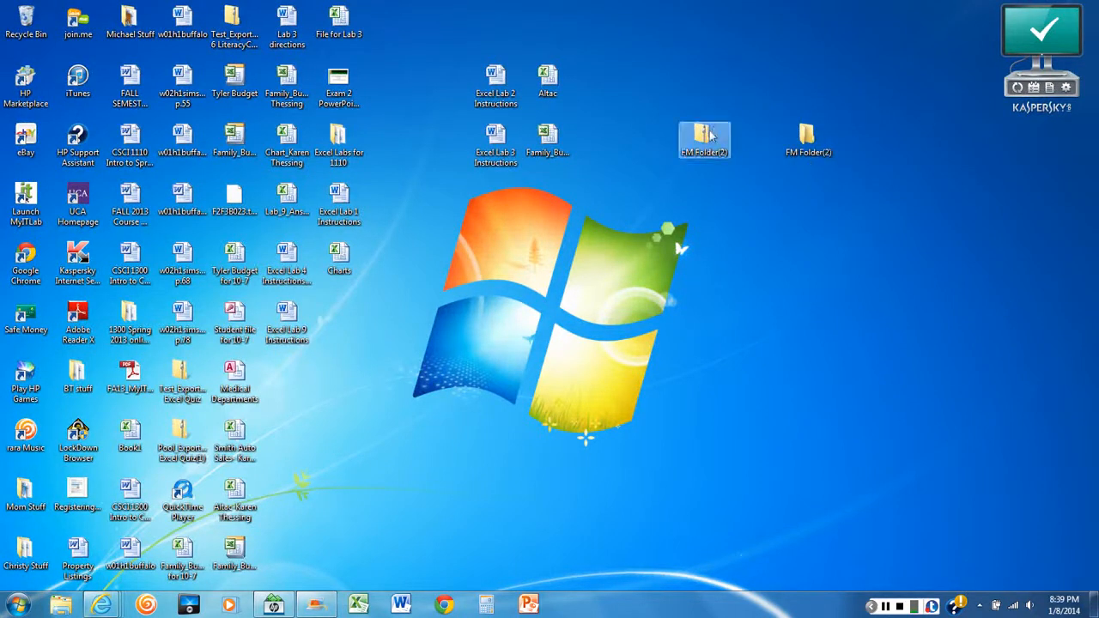
Delete the compressed FM Folder(2) from the desktop, keeping the extracted folder
left_click_drag(704, 136, 818, 137)
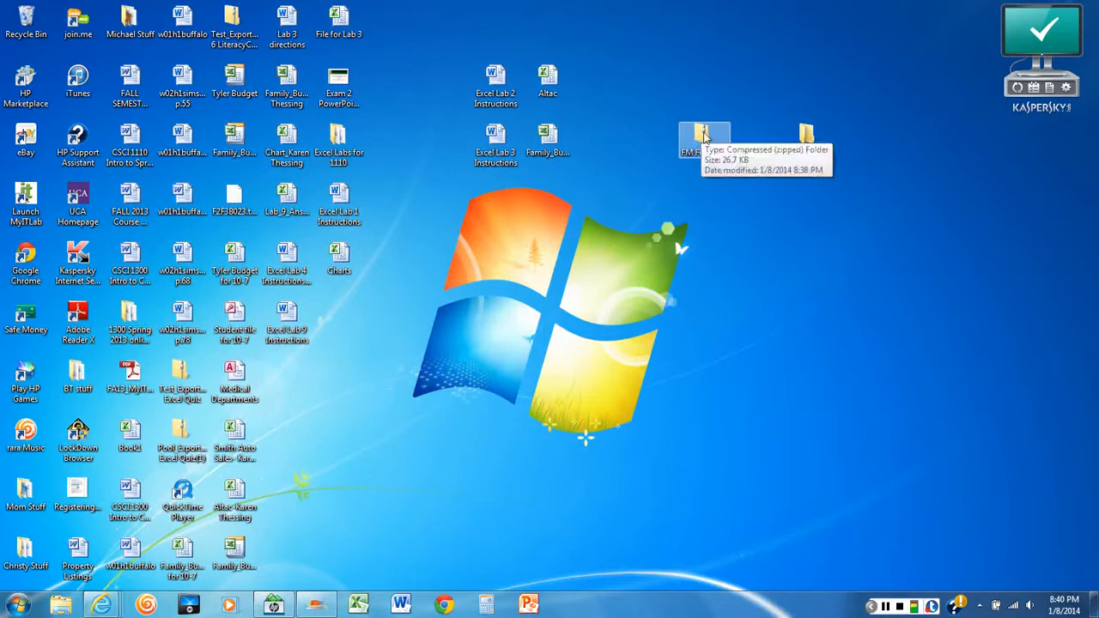
right_click(705, 137)
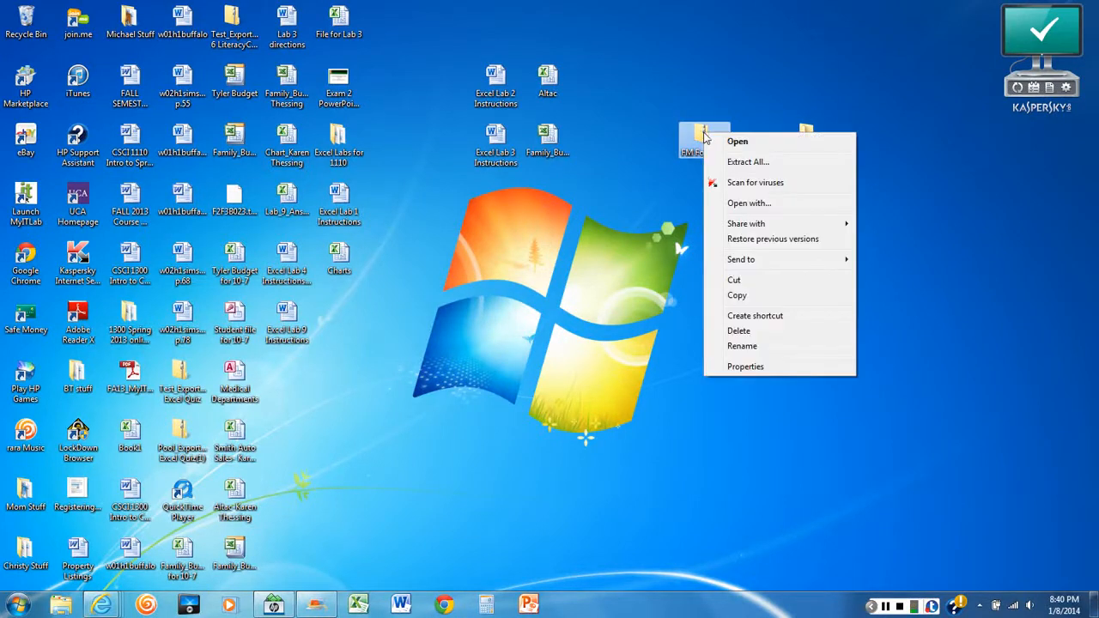
left_click(740, 331)
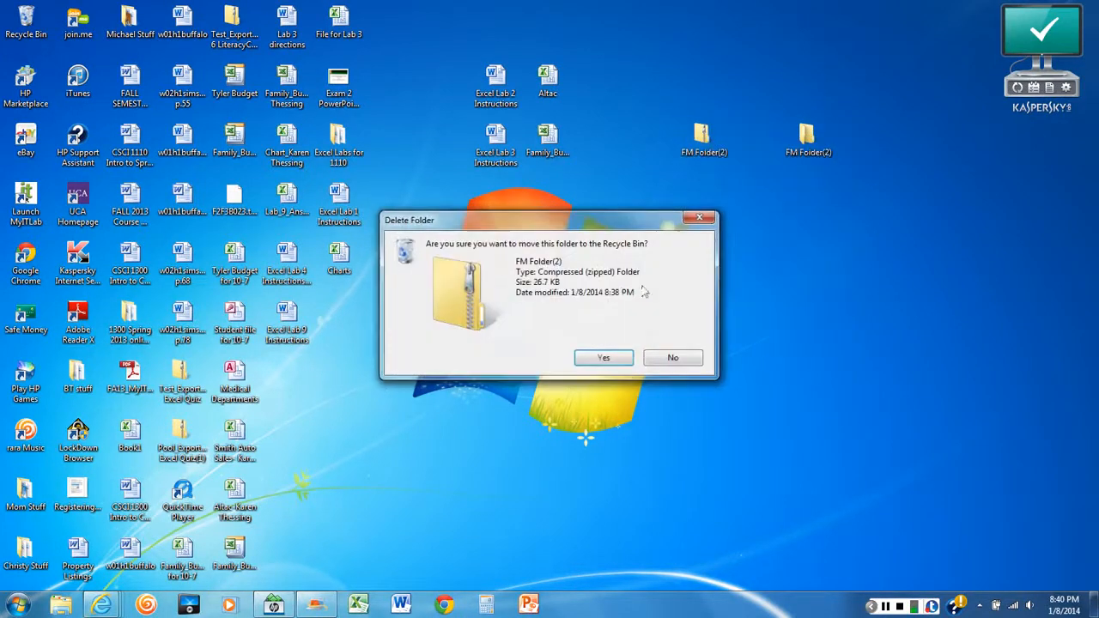
left_click(601, 362)
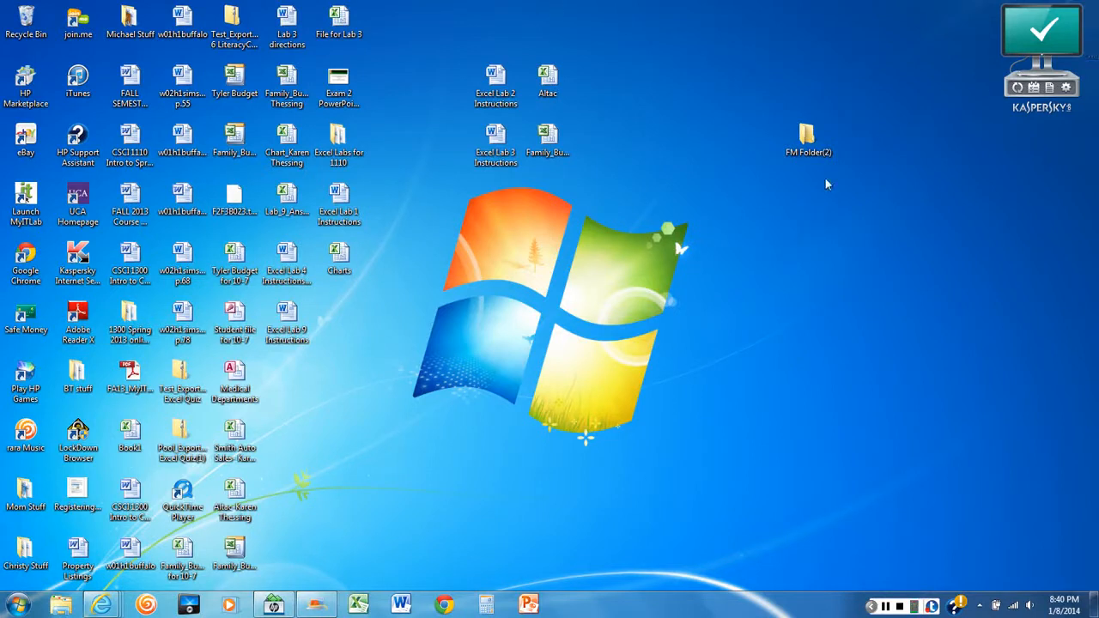
left_click(809, 152)
mouse_move(103, 604)
left_click(387, 528)
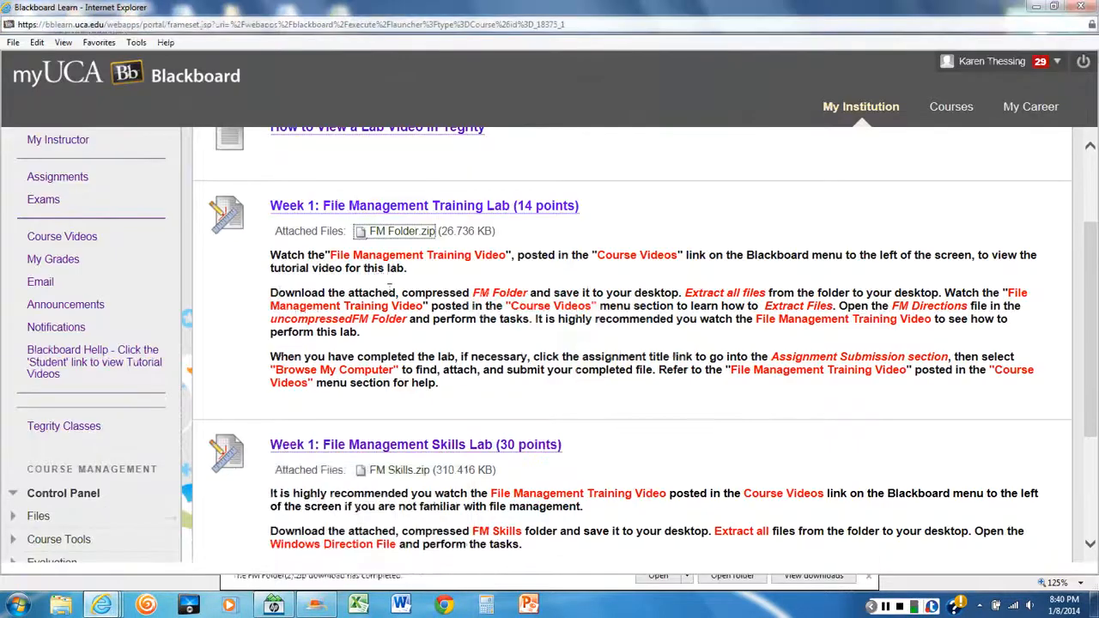
left_click(1035, 7)
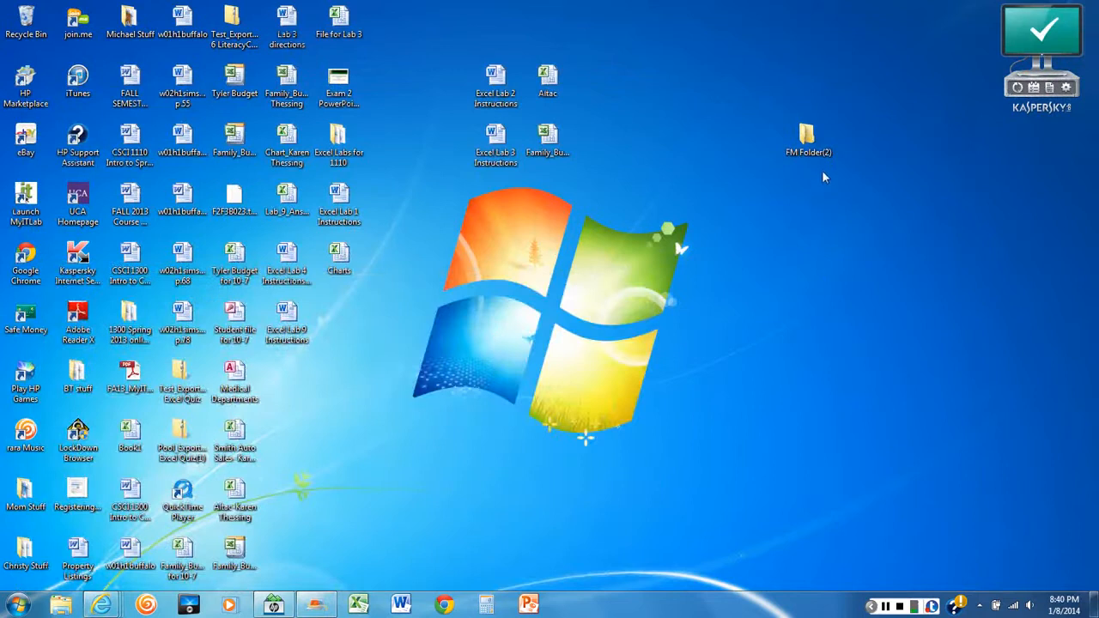
Open the extracted FM Folder(2), look through its Art Files subfolder and return to the main folder
double_click(807, 137)
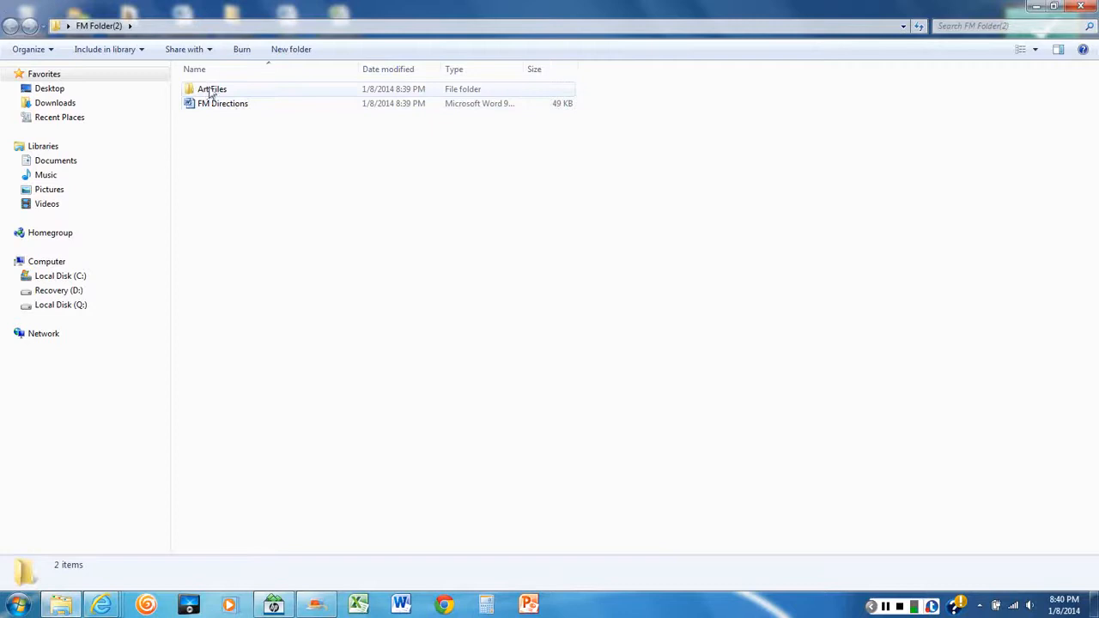
double_click(212, 90)
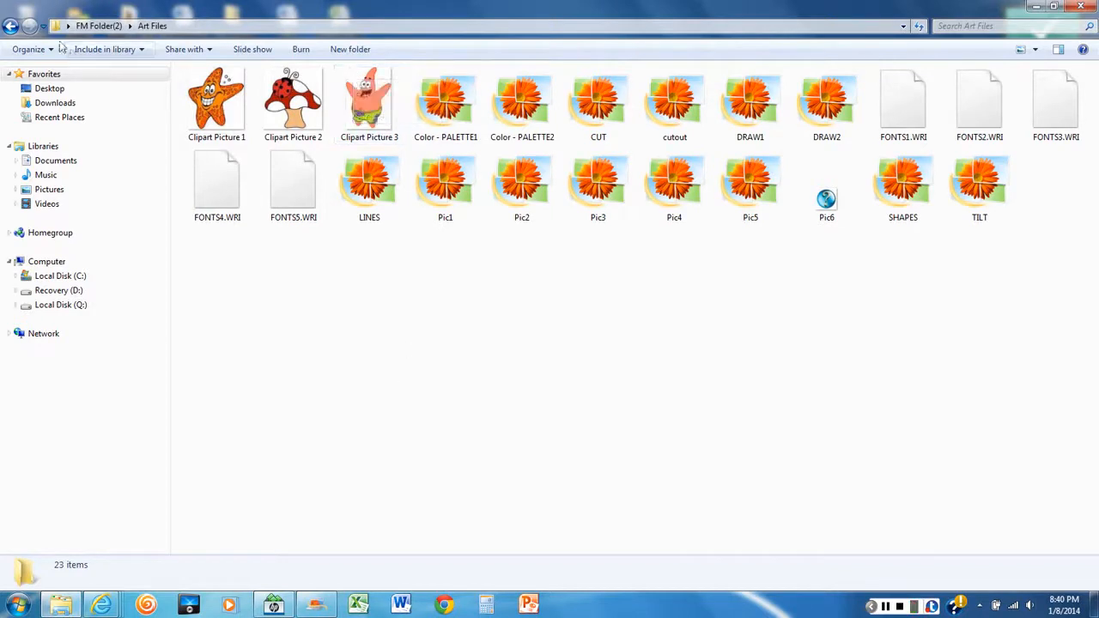
left_click(10, 26)
Open the FM Directions document in Word, enable editing and read through the list of lab tasks
double_click(215, 103)
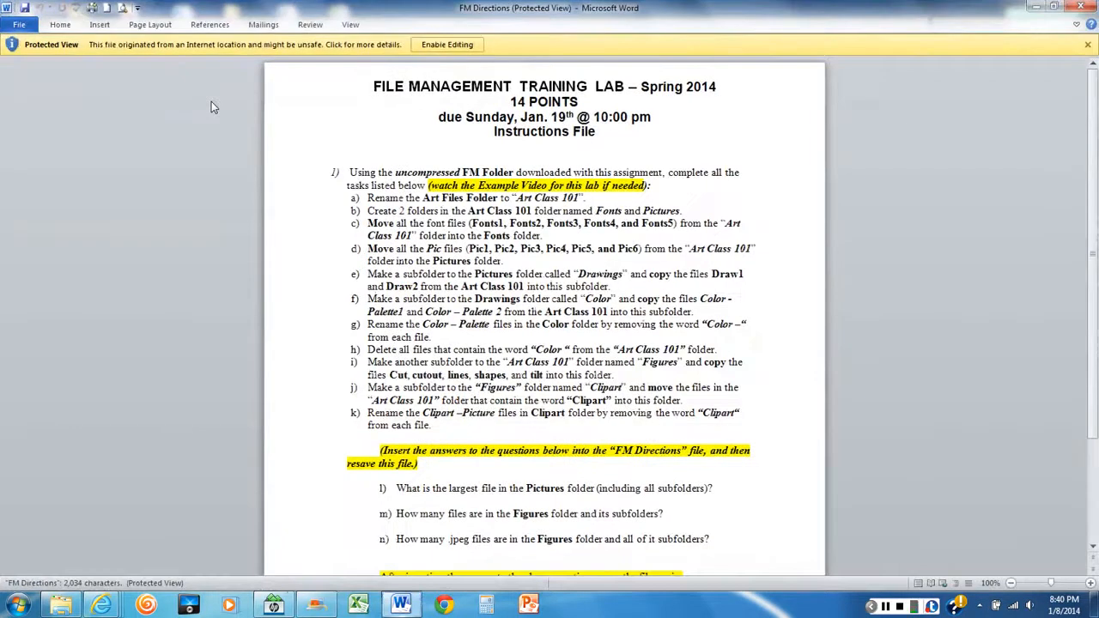
left_click(454, 44)
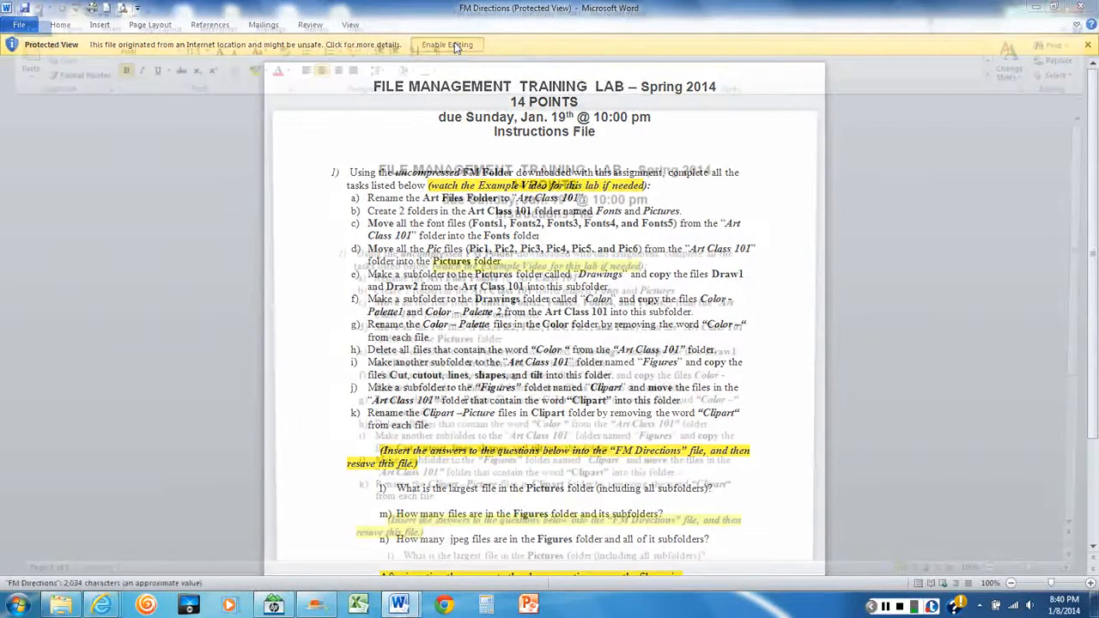
scroll(665, 266, "down", 1)
scroll(675, 271, "down", 1)
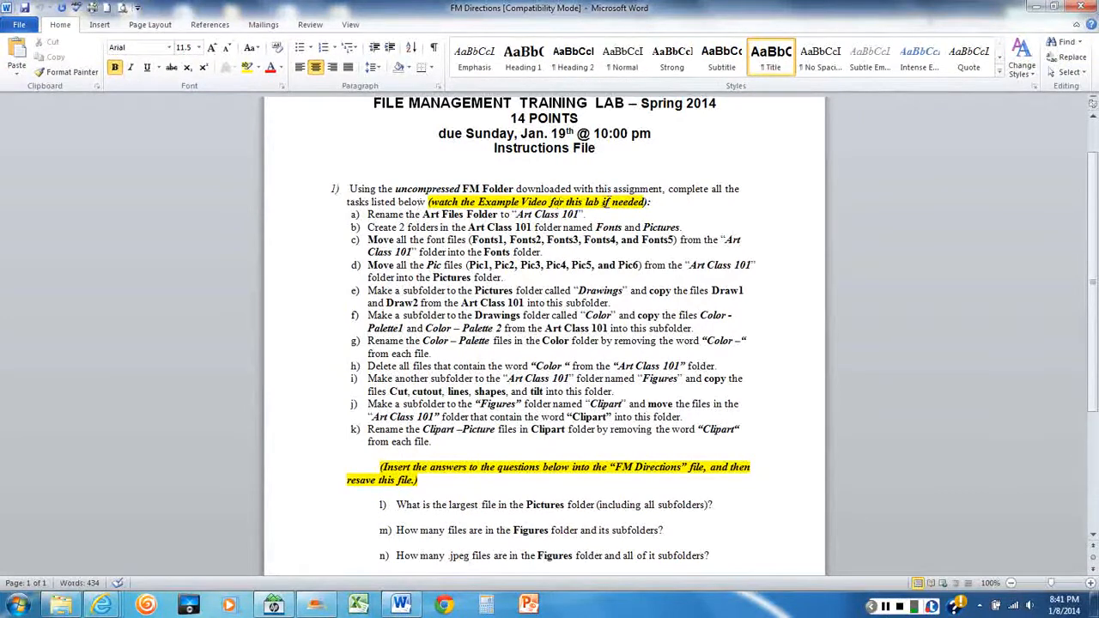
left_click(1091, 584)
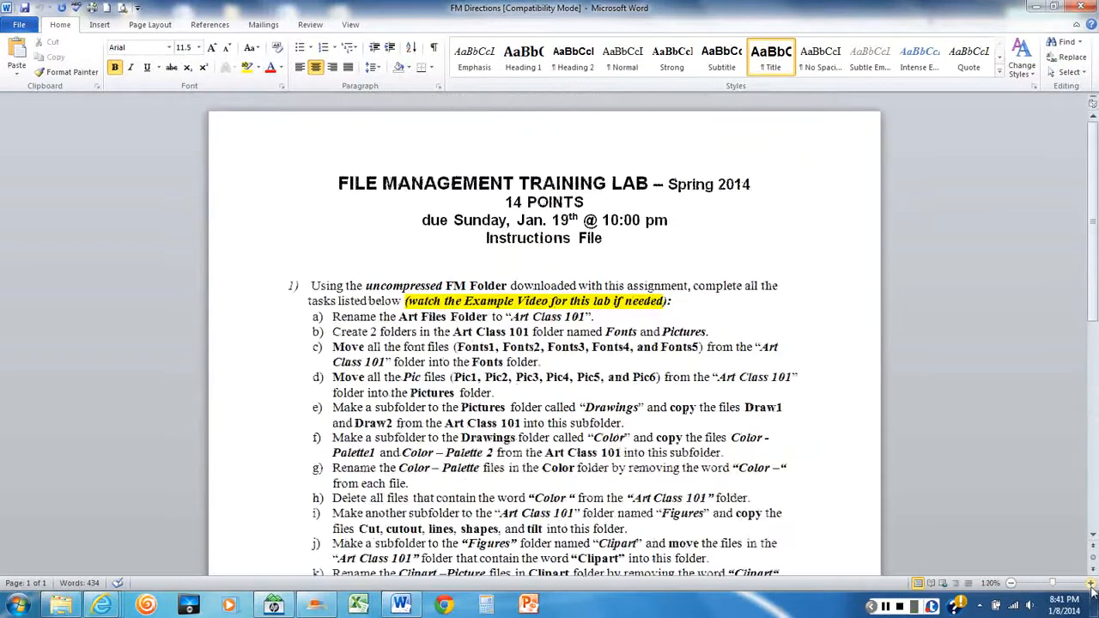
left_click(1091, 584)
left_click(1091, 584)
scroll(859, 444, "down", 1)
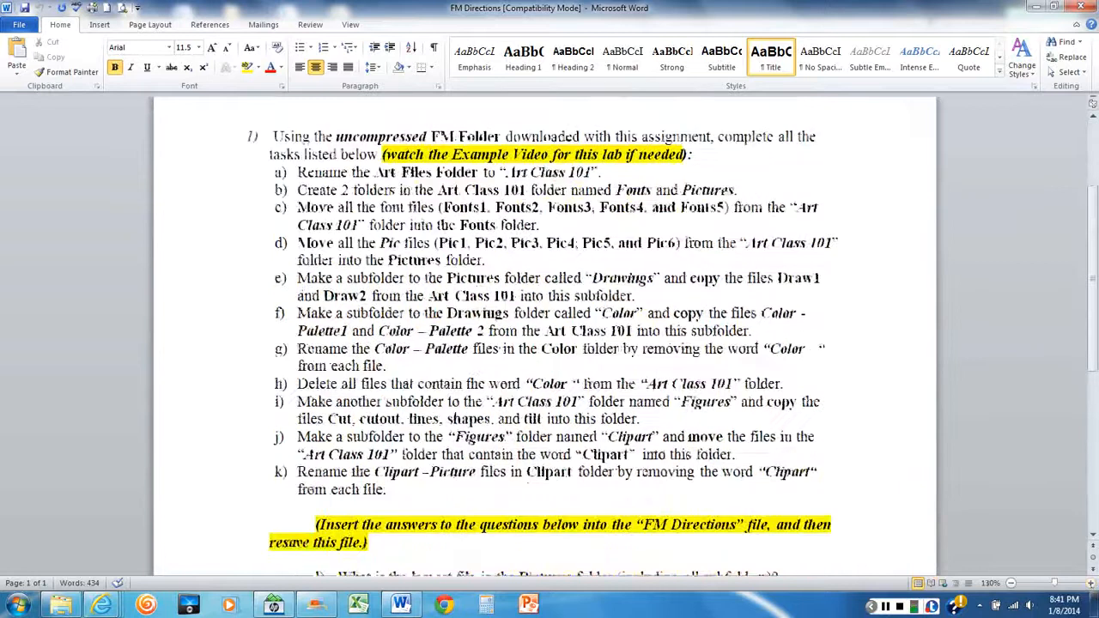
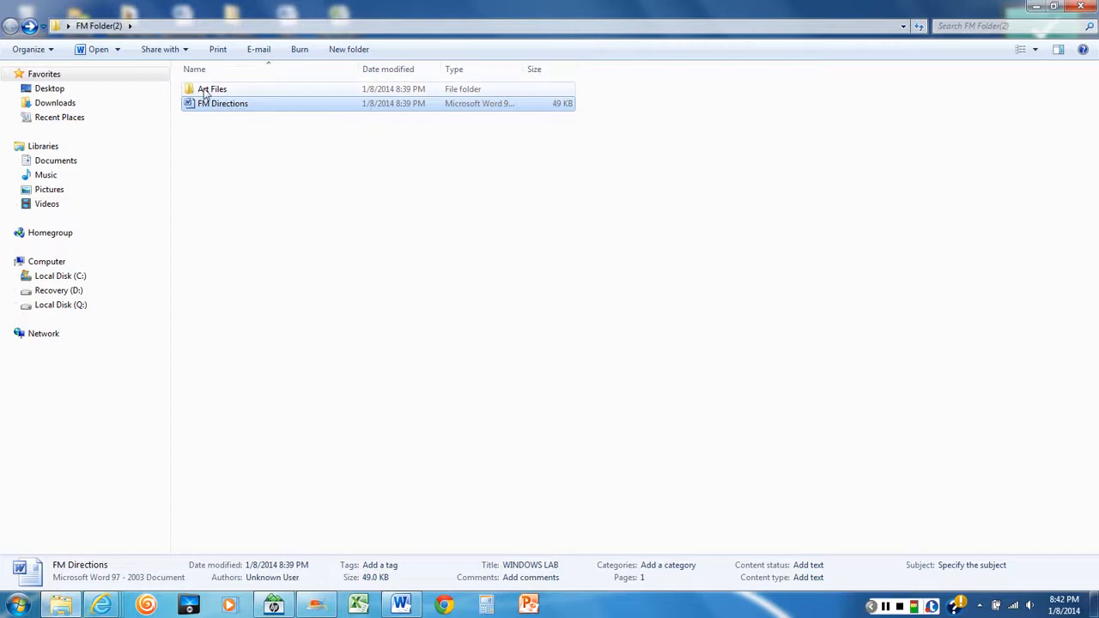
Rename the Art Files folder in FM Folder(2) to "Art Class 101"
left_click(206, 90)
right_click(205, 91)
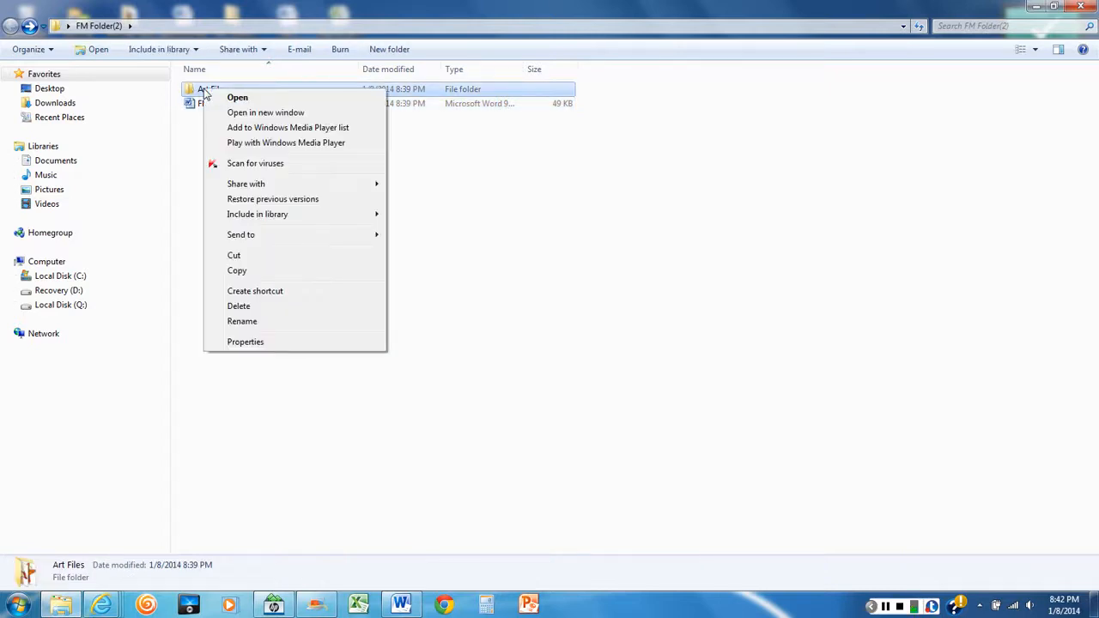
left_click(244, 322)
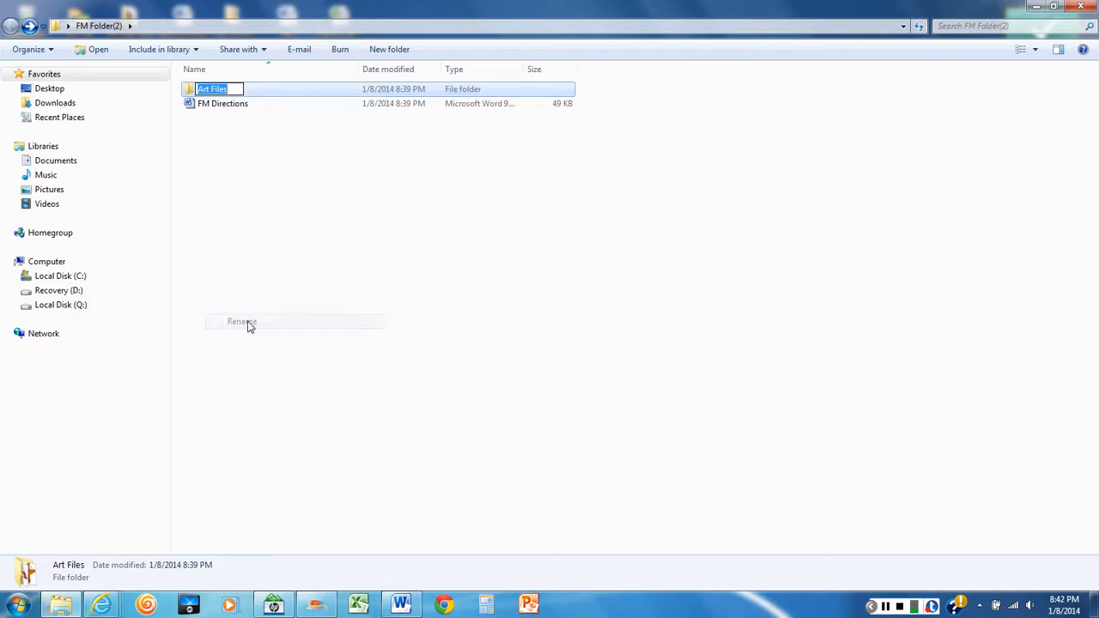
left_click(229, 89)
key("BackSpace")
key("BackSpace")
key("BackSpace")
key("BackSpace")
key("BackSpace")
key("BackSpace")
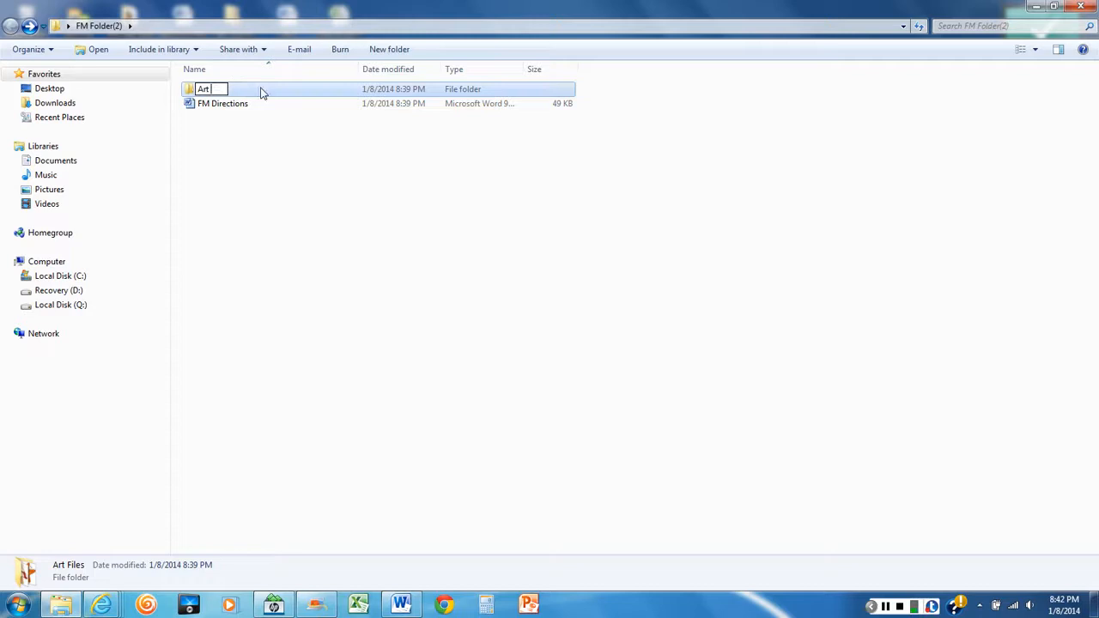
type("Class")
key("alt")
type("01")
key("BackSpace")
key("BackSpace")
type("101")
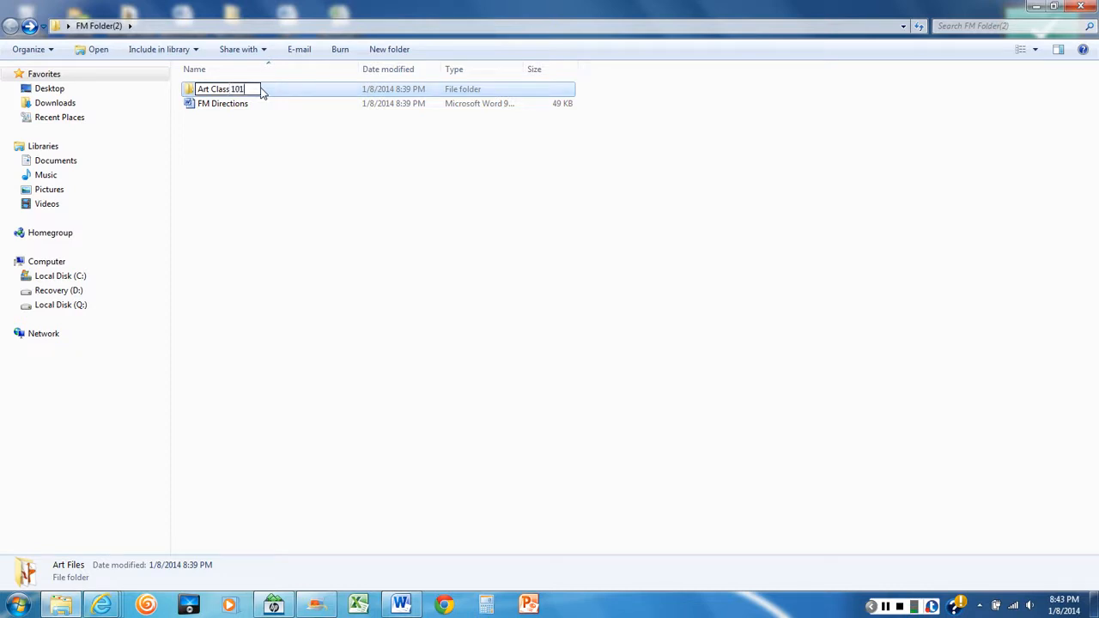
left_click(309, 166)
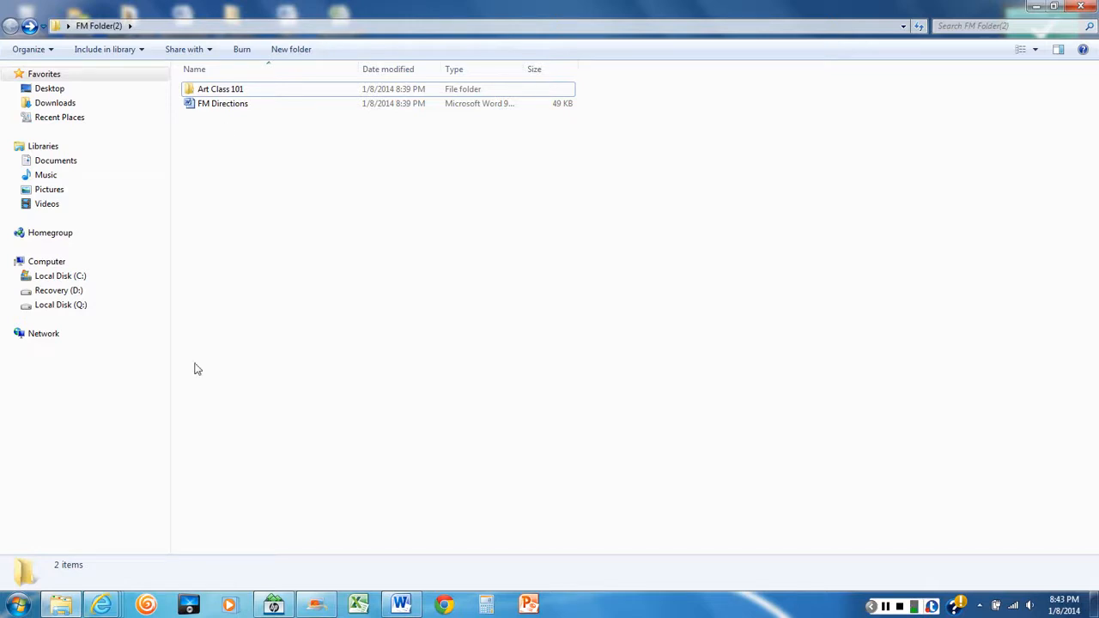
Consult the FM Directions document in Word, return to Windows Explorer, and open the Art Class 101 folder with its contents shown as a list
left_click(399, 606)
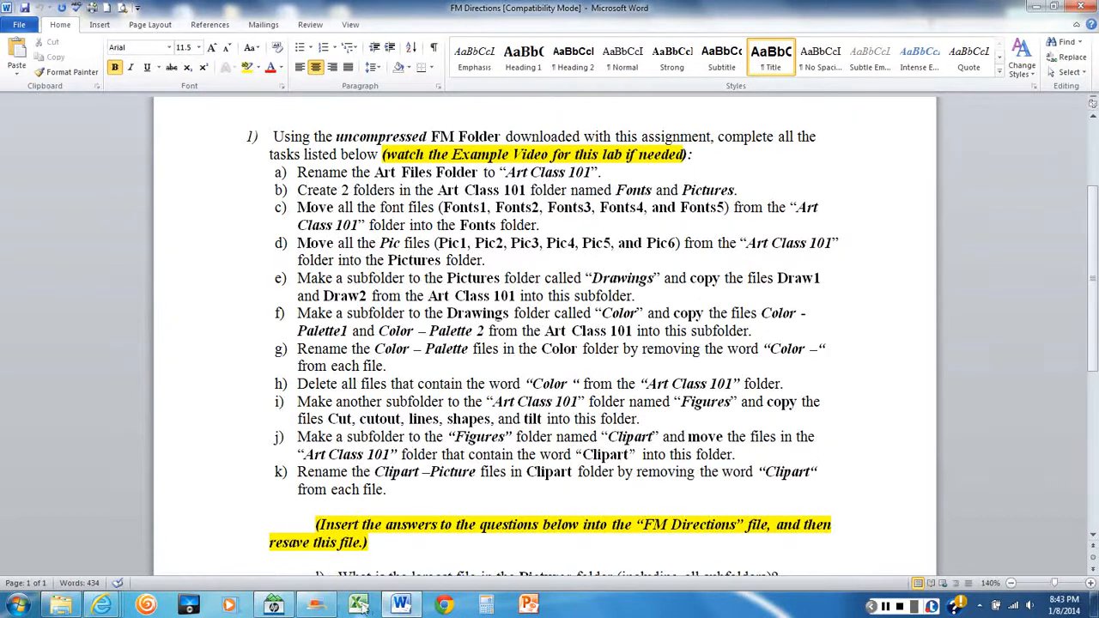
mouse_move(393, 609)
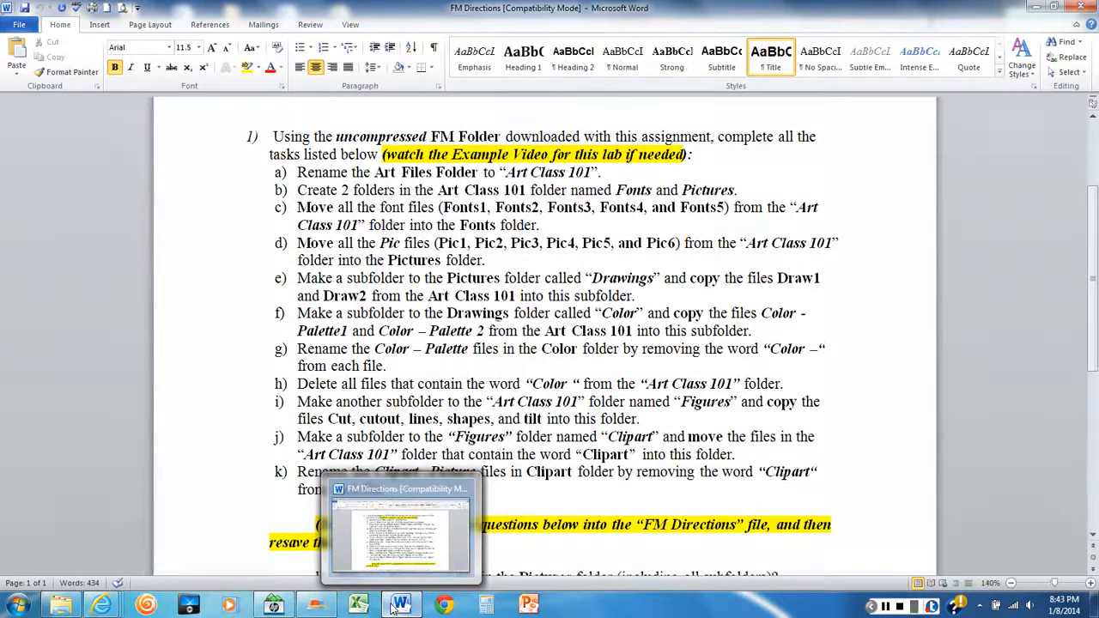
mouse_move(77, 608)
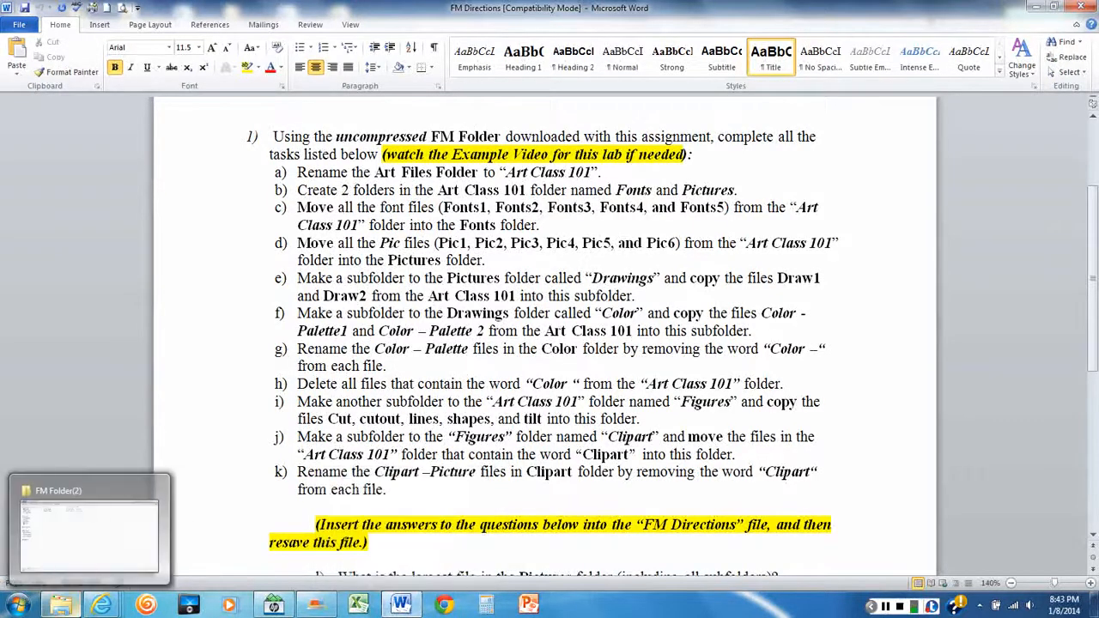
left_click(60, 606)
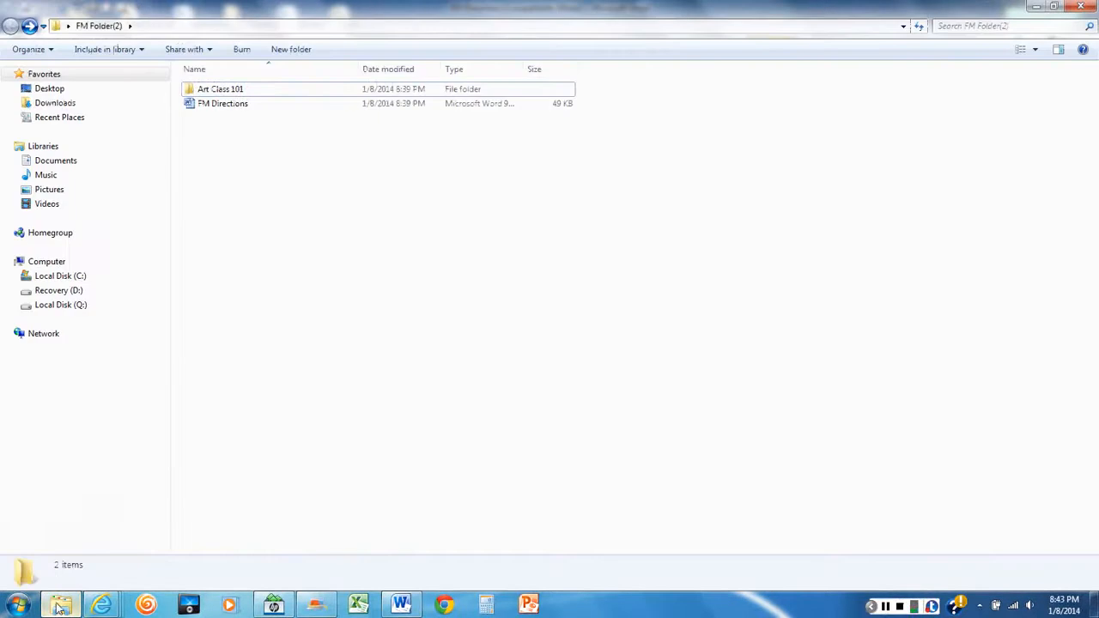
double_click(220, 91)
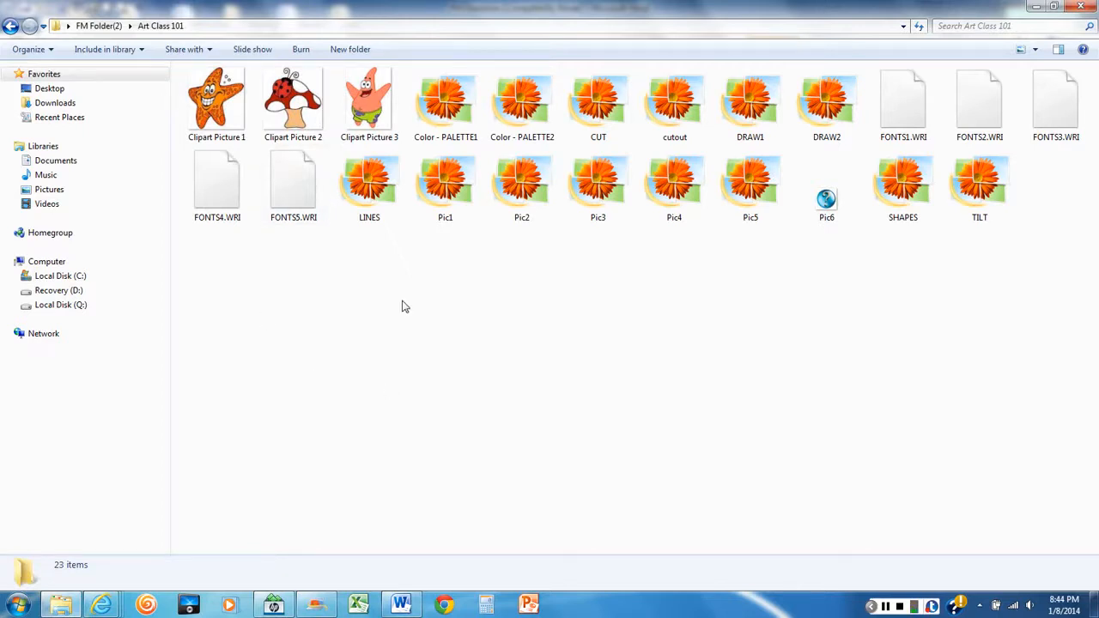
right_click(403, 301)
mouse_move(451, 316)
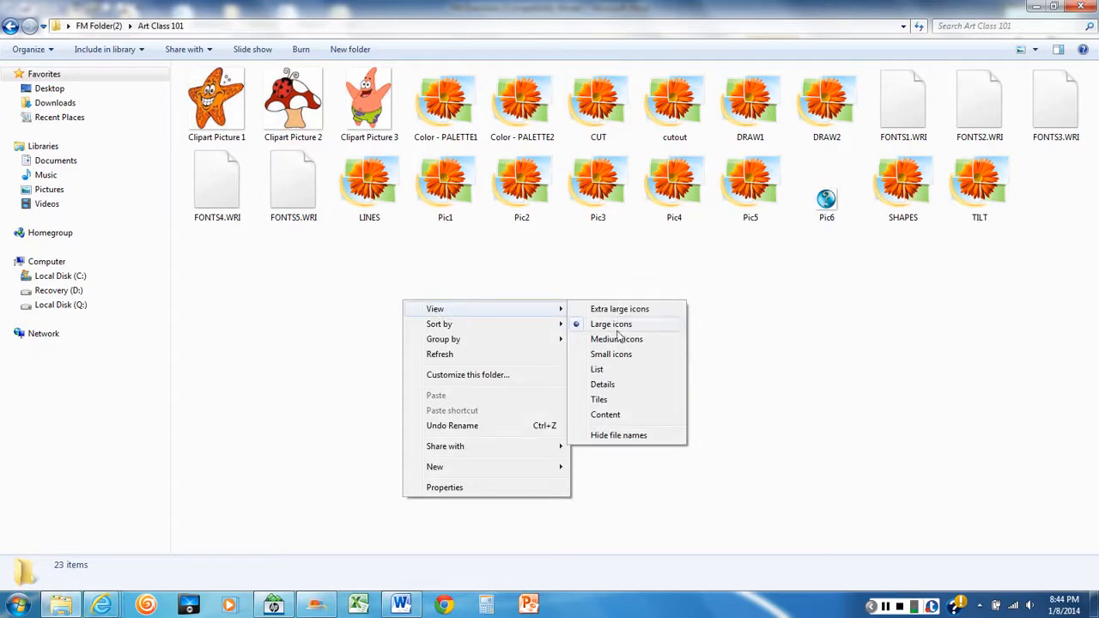
left_click(598, 370)
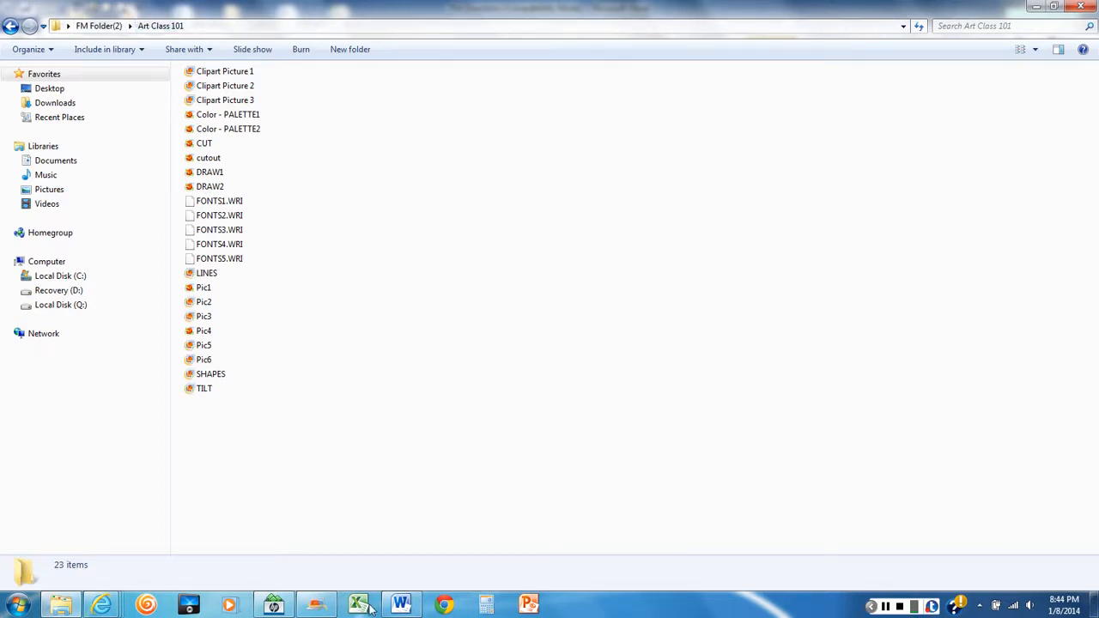
Check the folder task in the Word directions and, back in Explorer, create a folder named "Fonts" inside Art Class 101
left_click(401, 605)
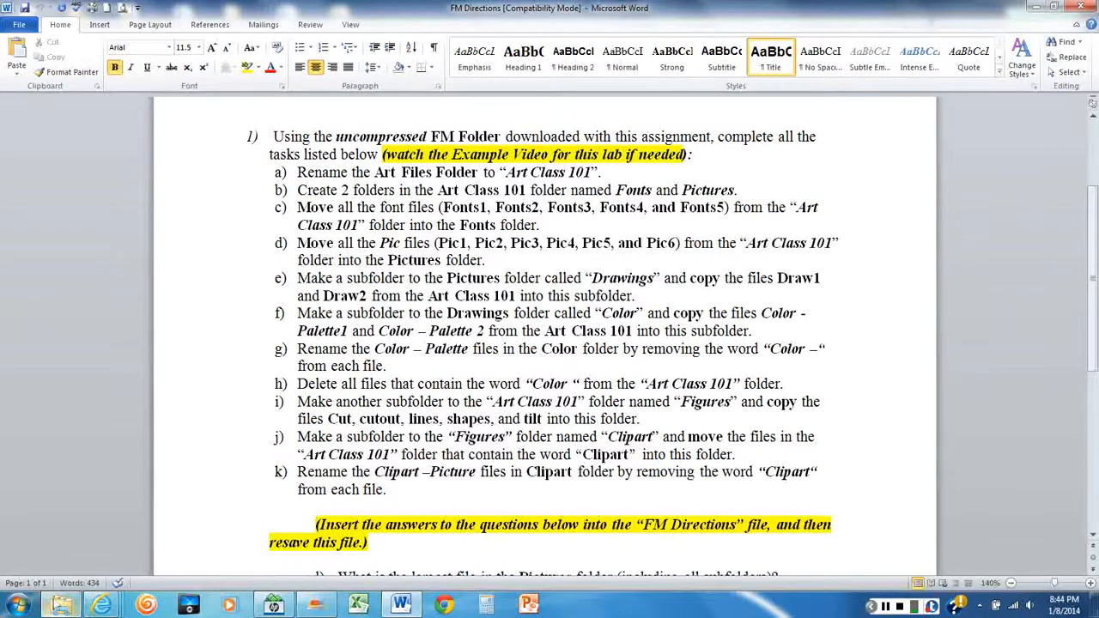
mouse_move(58, 606)
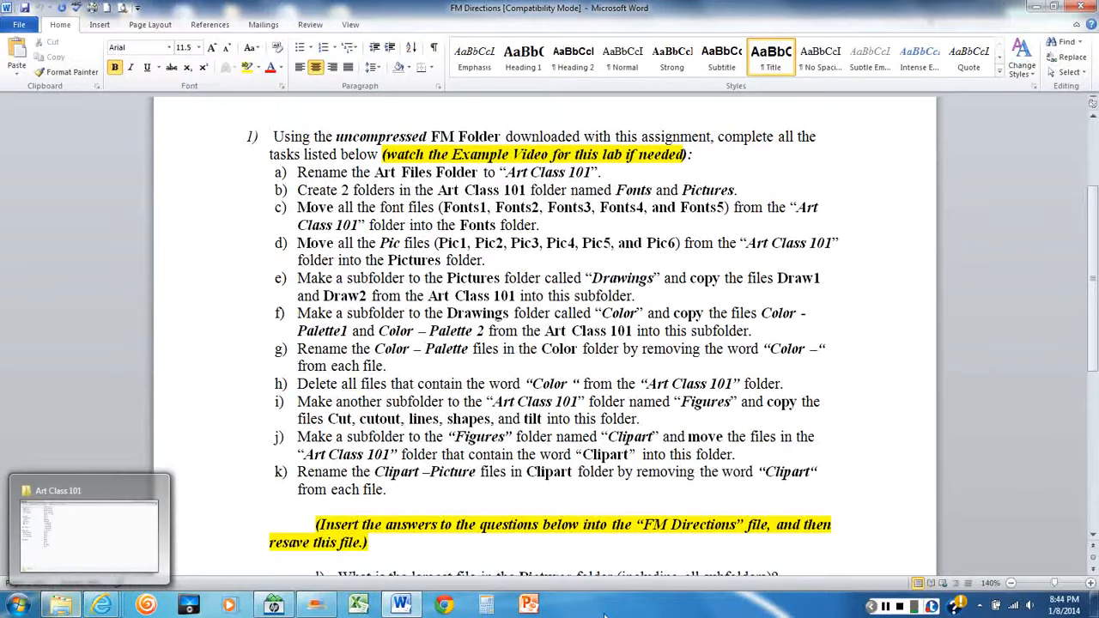
mouse_move(391, 606)
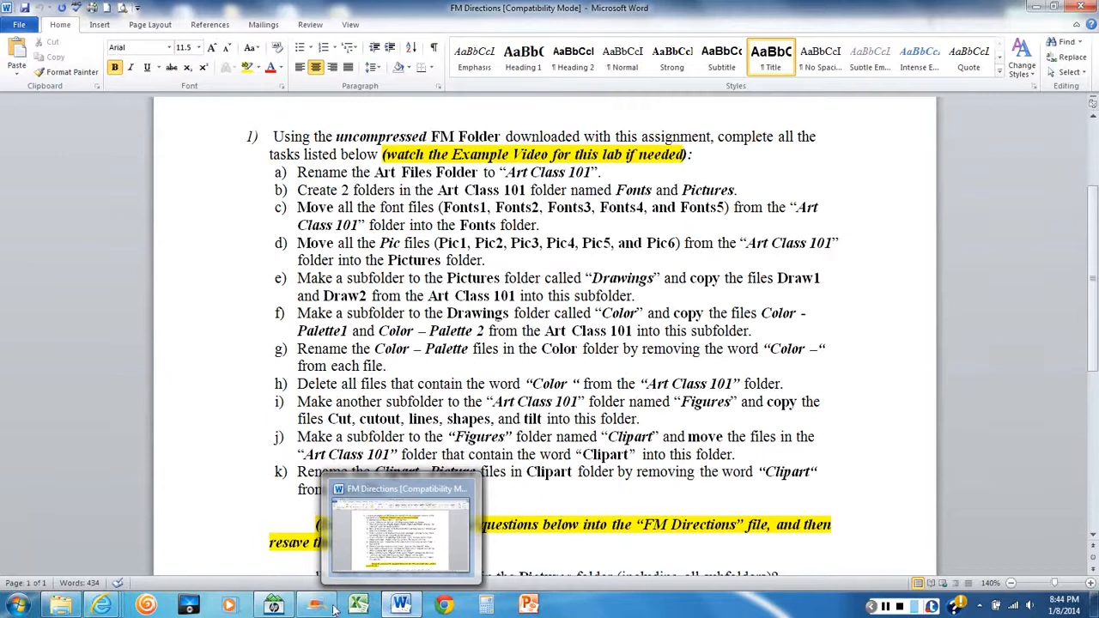
left_click(61, 608)
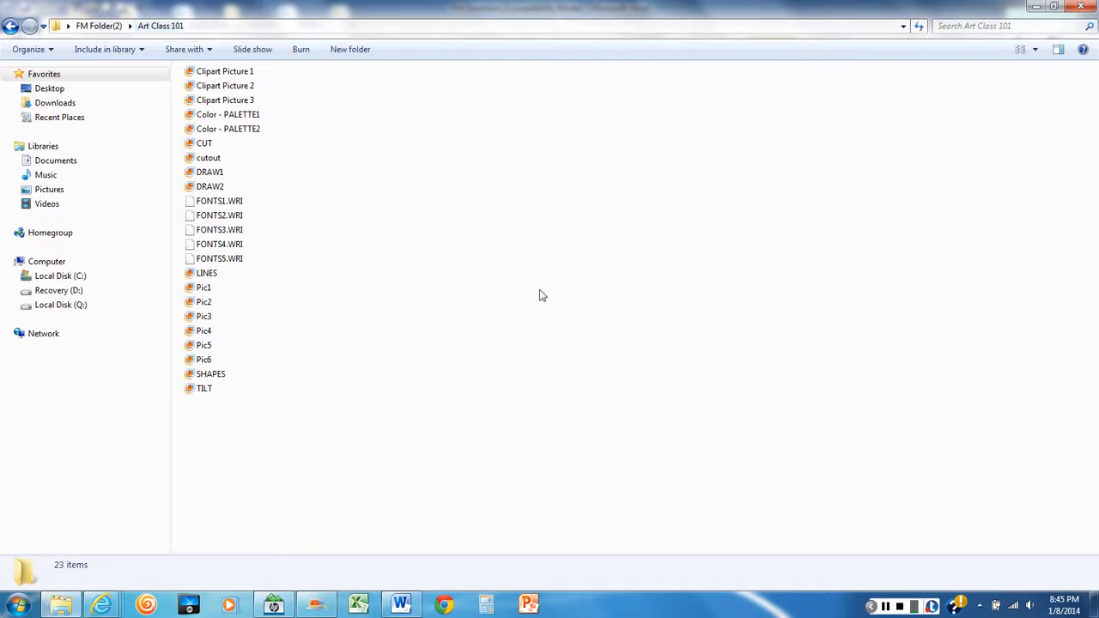
right_click(405, 156)
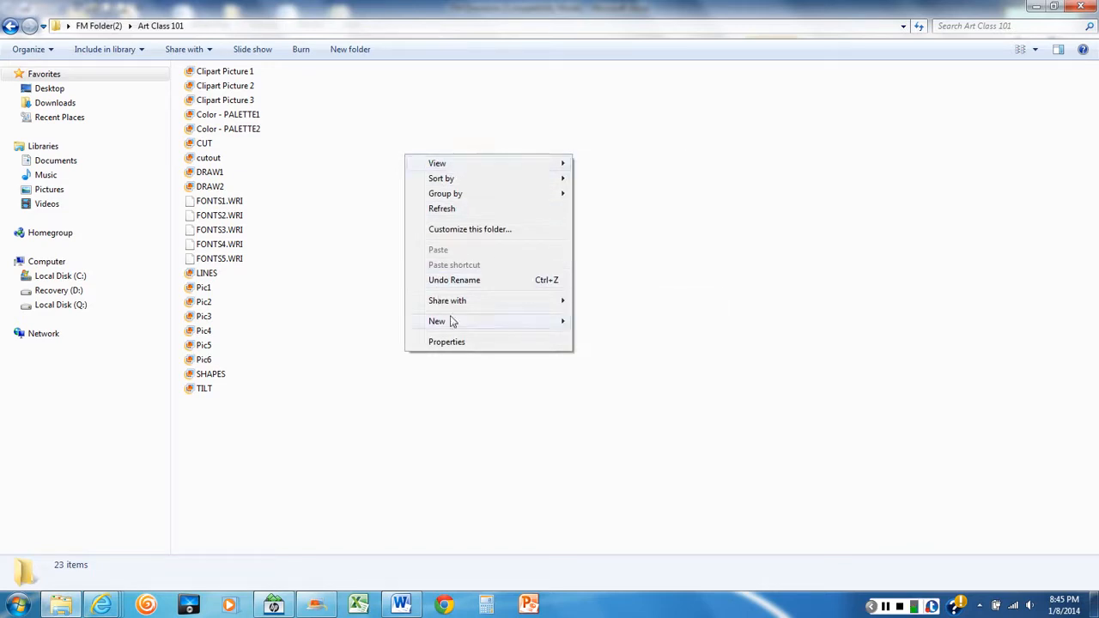
mouse_move(450, 320)
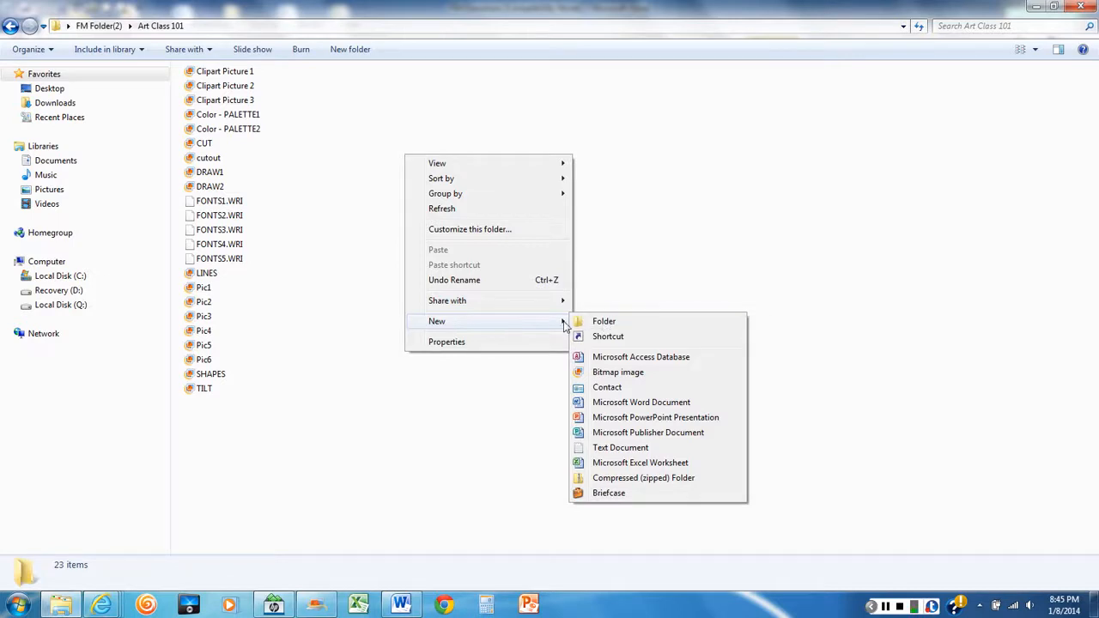
left_click(605, 322)
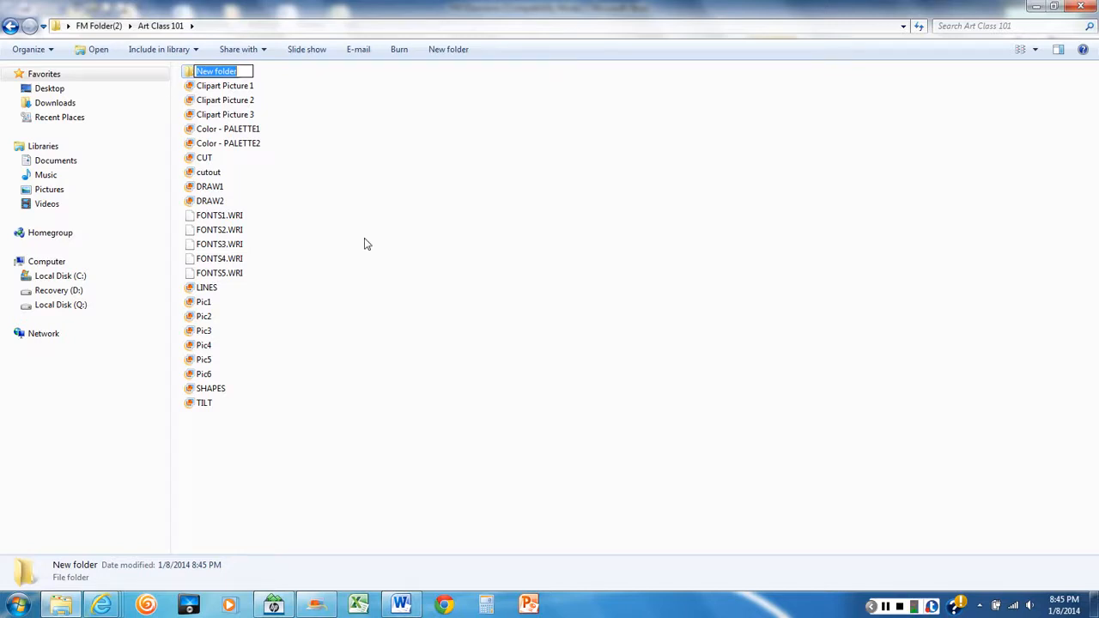
type("Fonts")
left_click(403, 166)
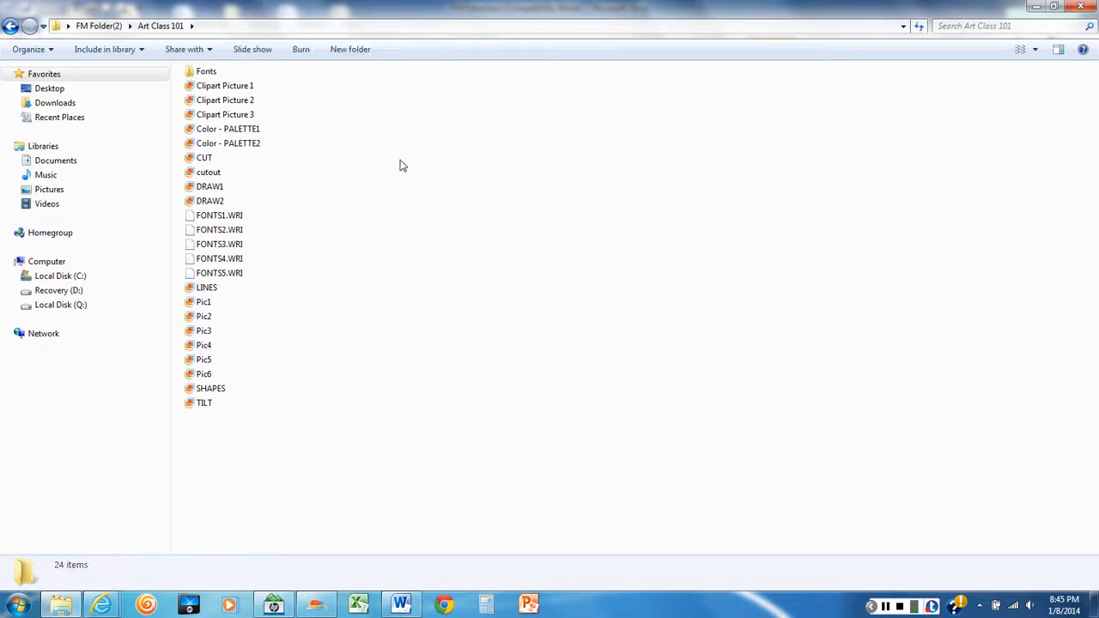
Recheck the Word directions and, back in Explorer, create a second folder named "Pictures" inside Art Class 101
left_click(401, 605)
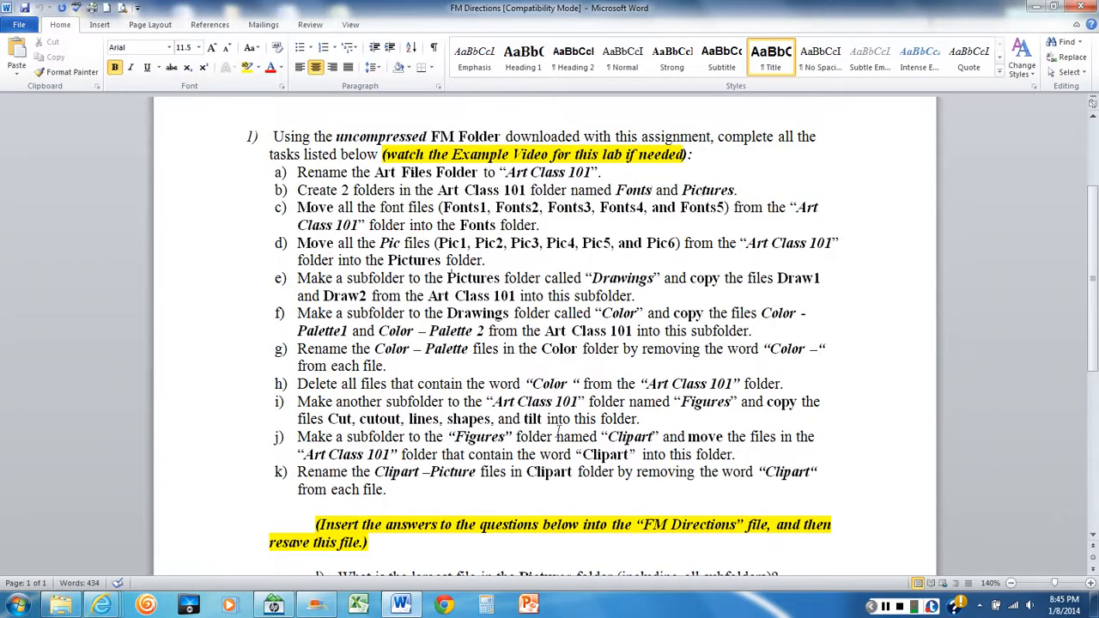
left_click(56, 606)
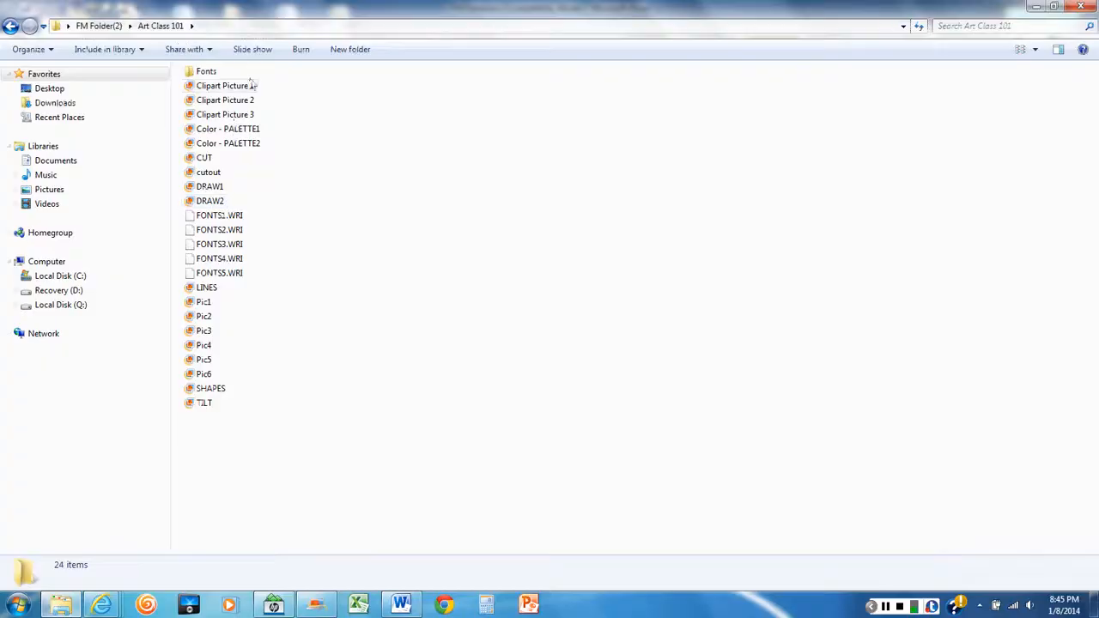
left_click(347, 53)
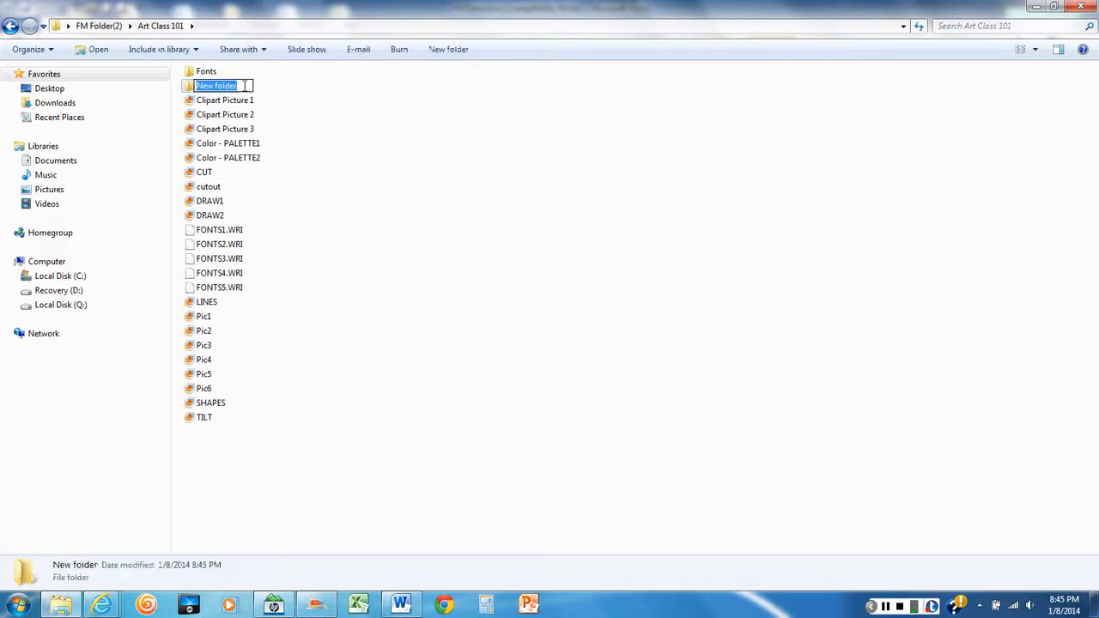
type("Pic")
type("tures")
left_click(485, 254)
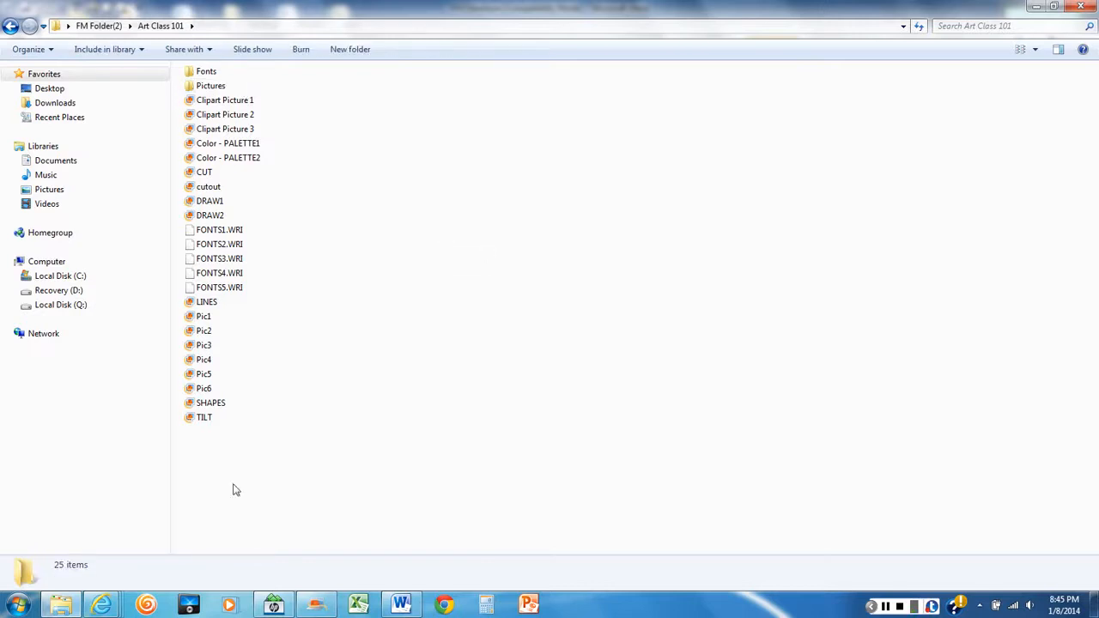
Read the font task in the Word directions and, back in Explorer, move FONTS1.WRI through FONTS5.WRI together into the Fonts folder
left_click(402, 605)
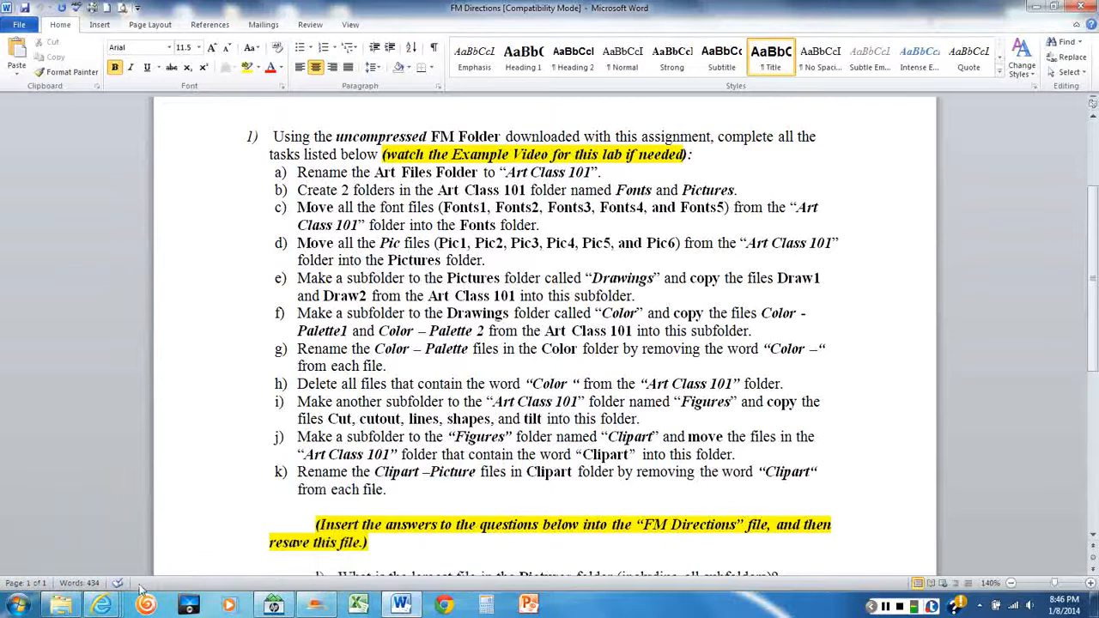
left_click(60, 607)
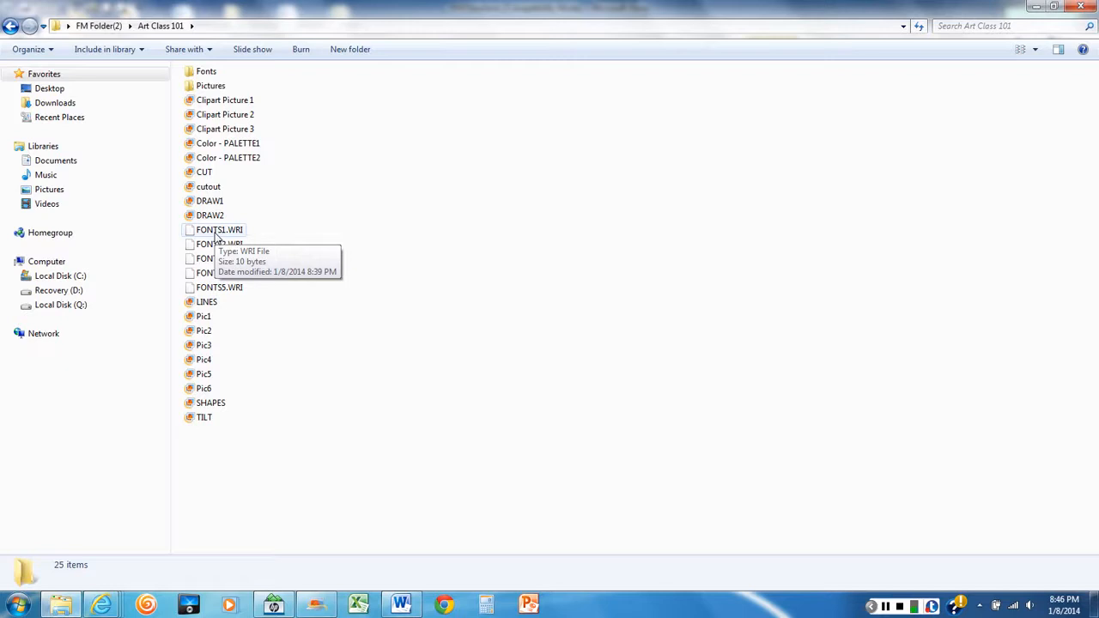
mouse_move(214, 237)
left_mouse_down()
mouse_move(219, 123)
mouse_move(220, 251)
left_mouse_up()
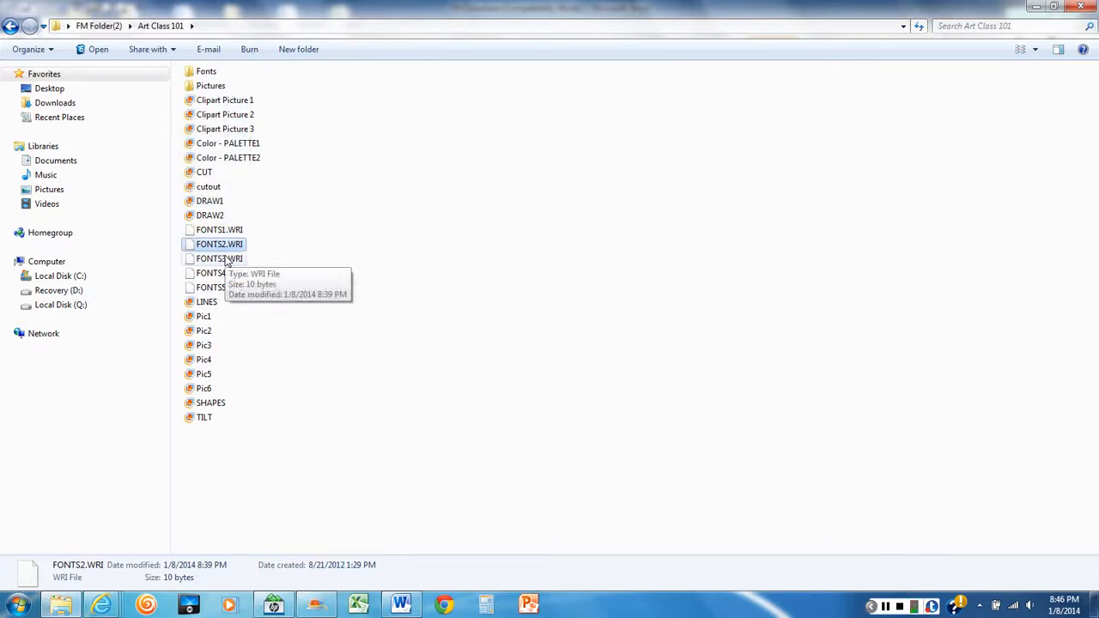
left_click(465, 327)
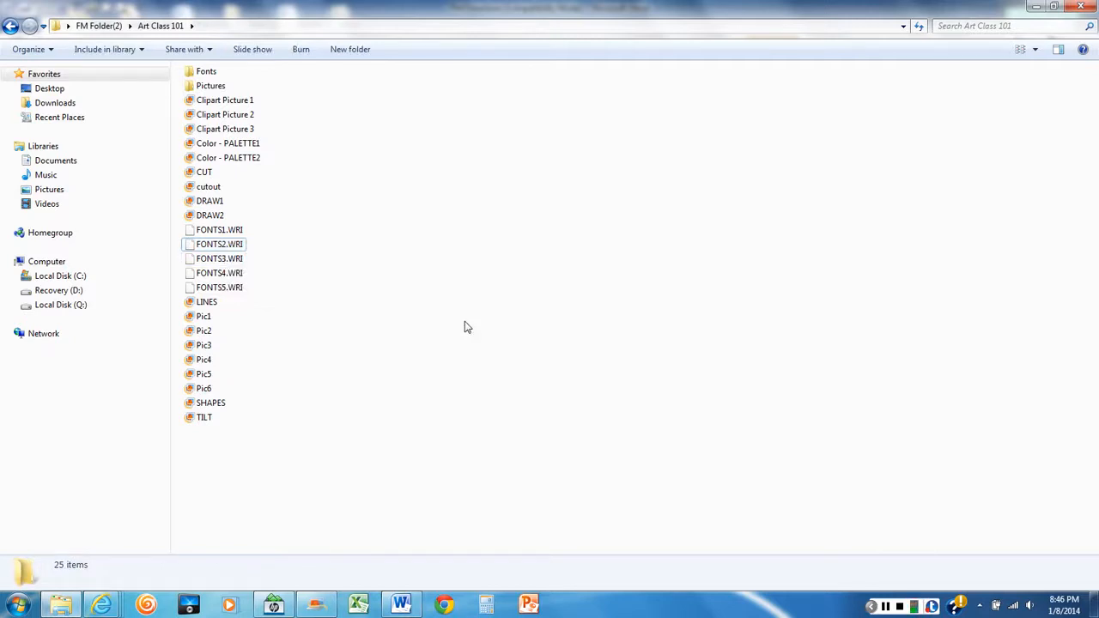
left_click(218, 235)
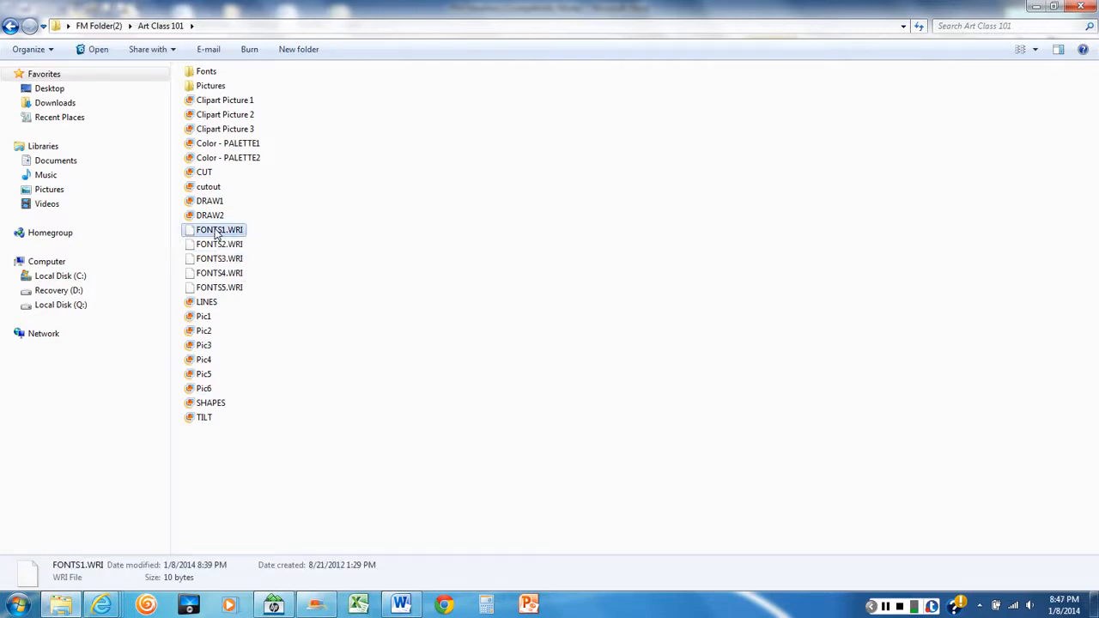
left_click(219, 292, "shift")
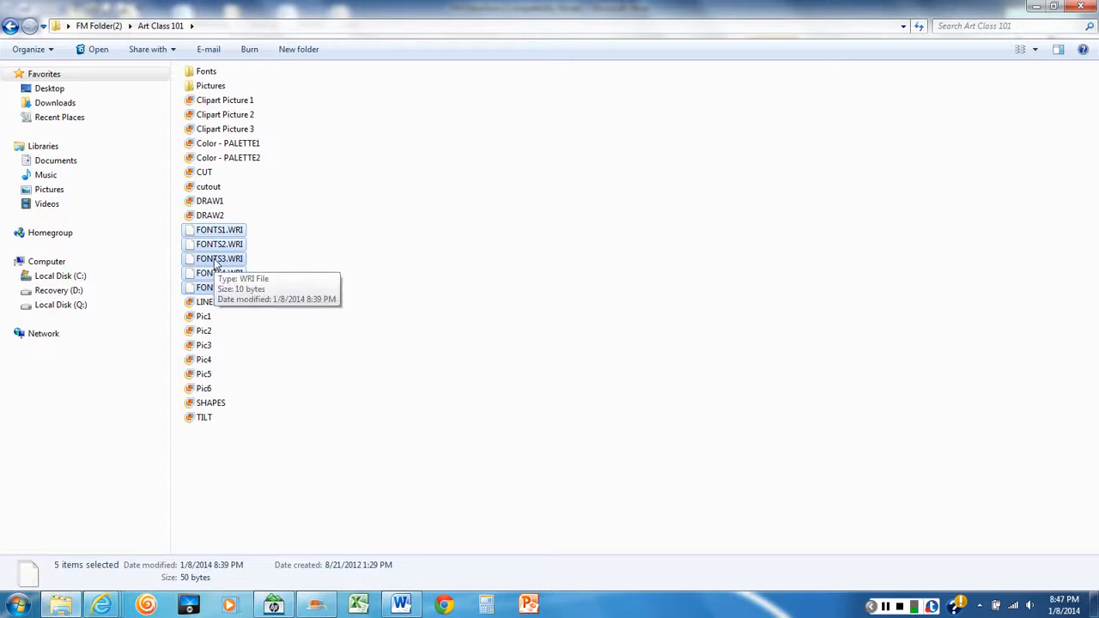
left_click_drag(217, 265, 211, 74)
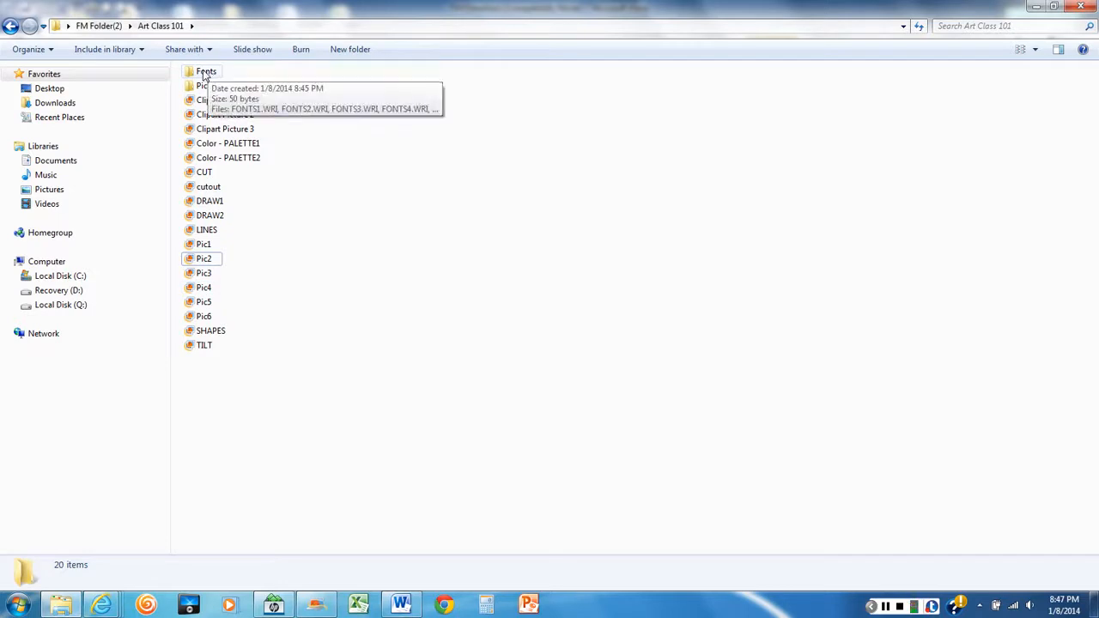
Open the Fonts folder to verify the moved font files, and return to the Art Class 101 folder
double_click(207, 76)
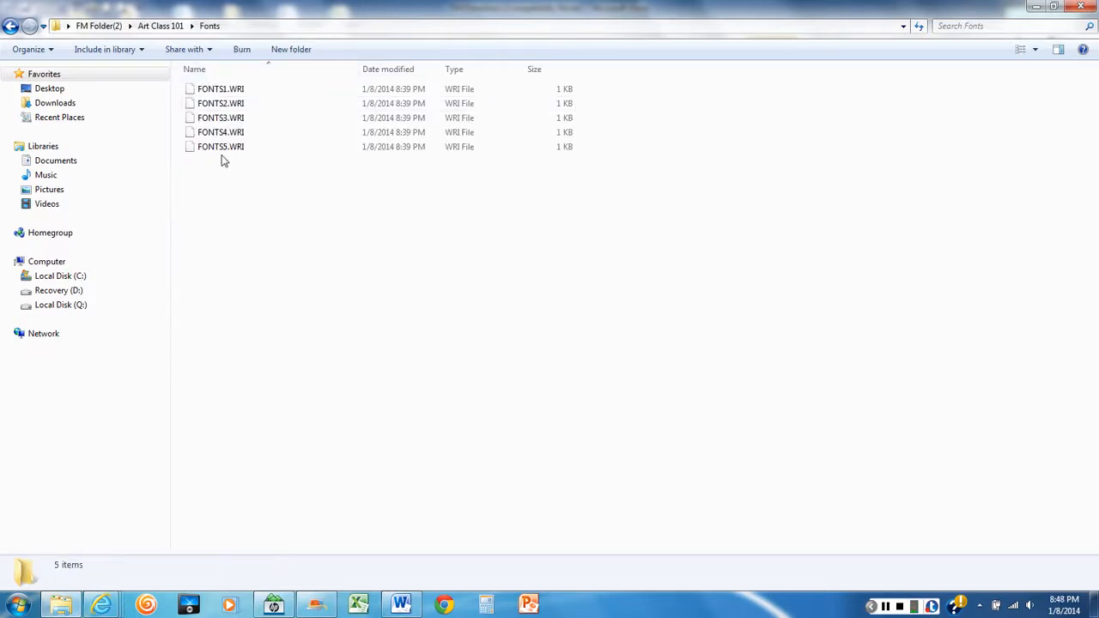
left_click(10, 26)
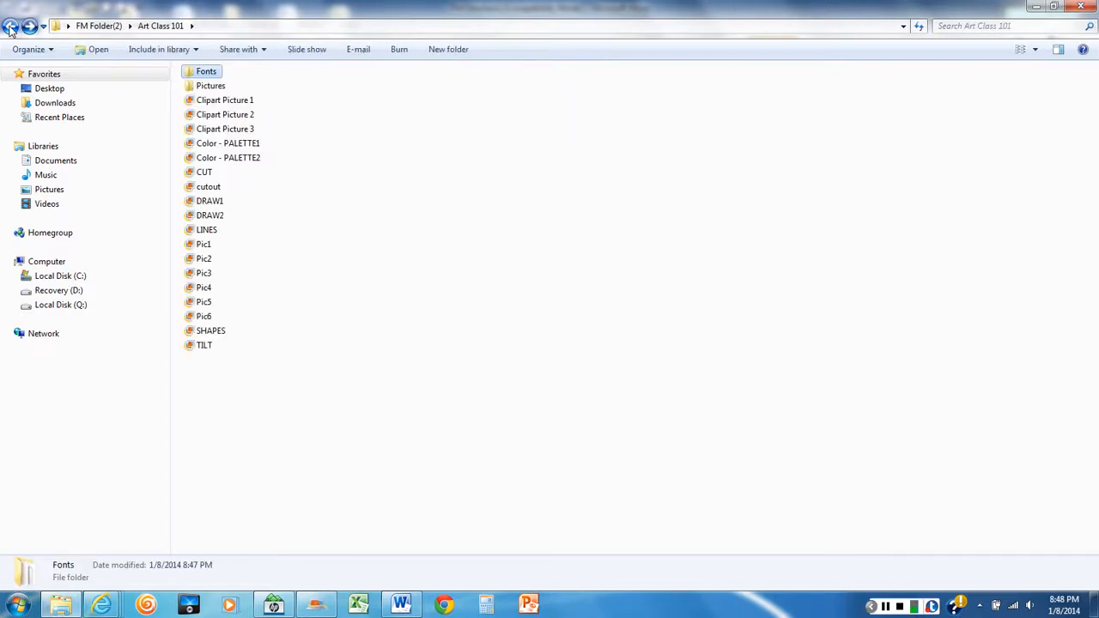
double_click(210, 76)
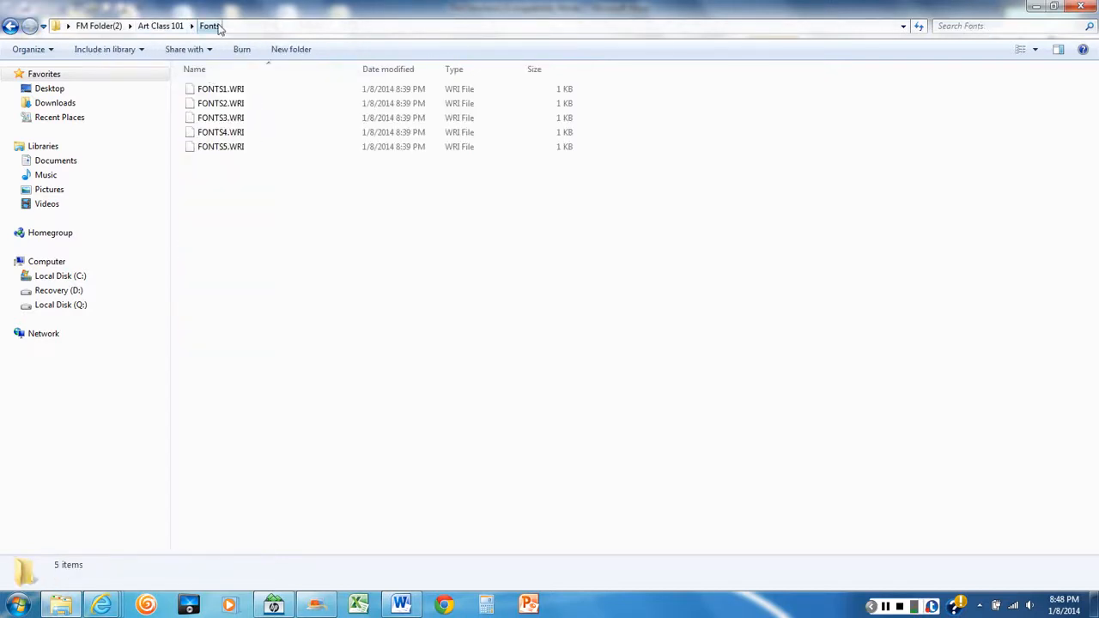
left_click(161, 25)
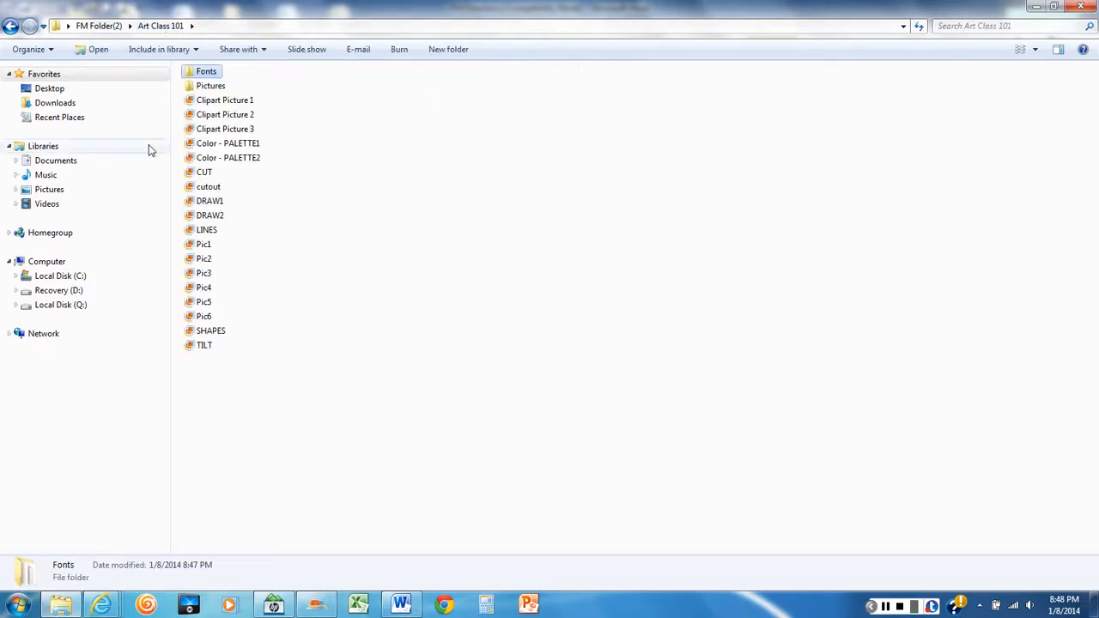
Read the Pic files task in the Word directions and, back in Explorer, move Pic1 through Pic6 together into the Pictures folder
left_click(402, 606)
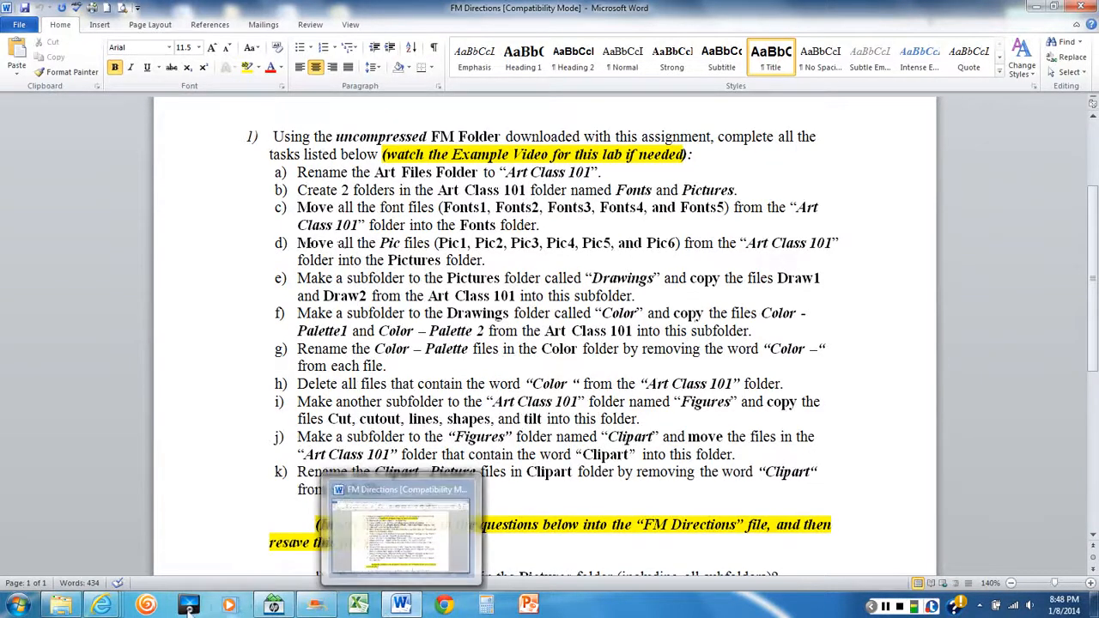
mouse_move(62, 607)
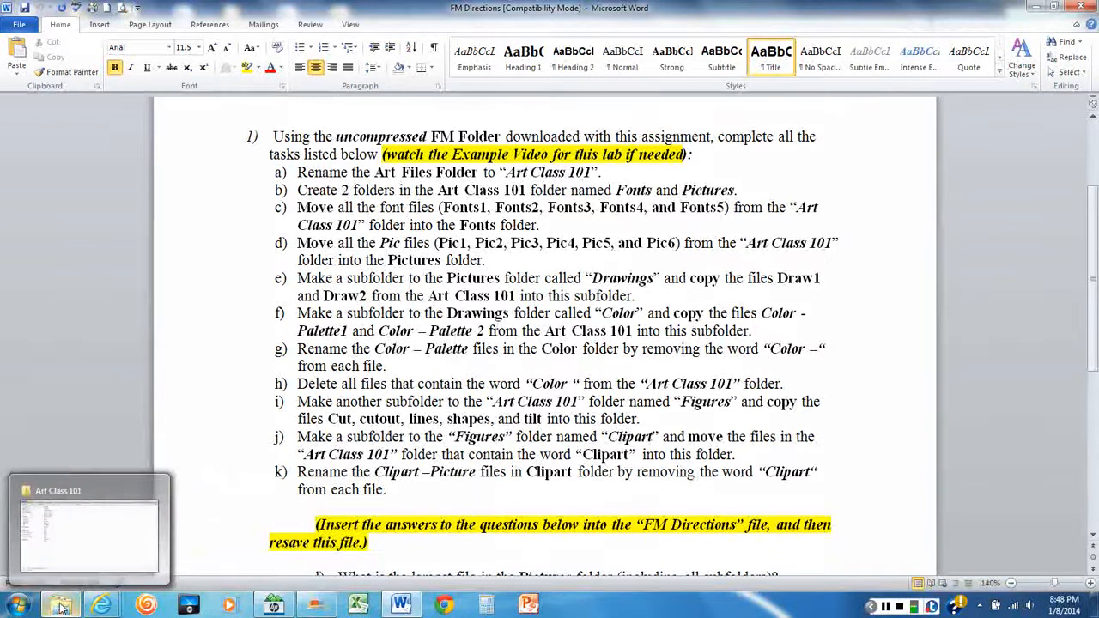
left_click(62, 607)
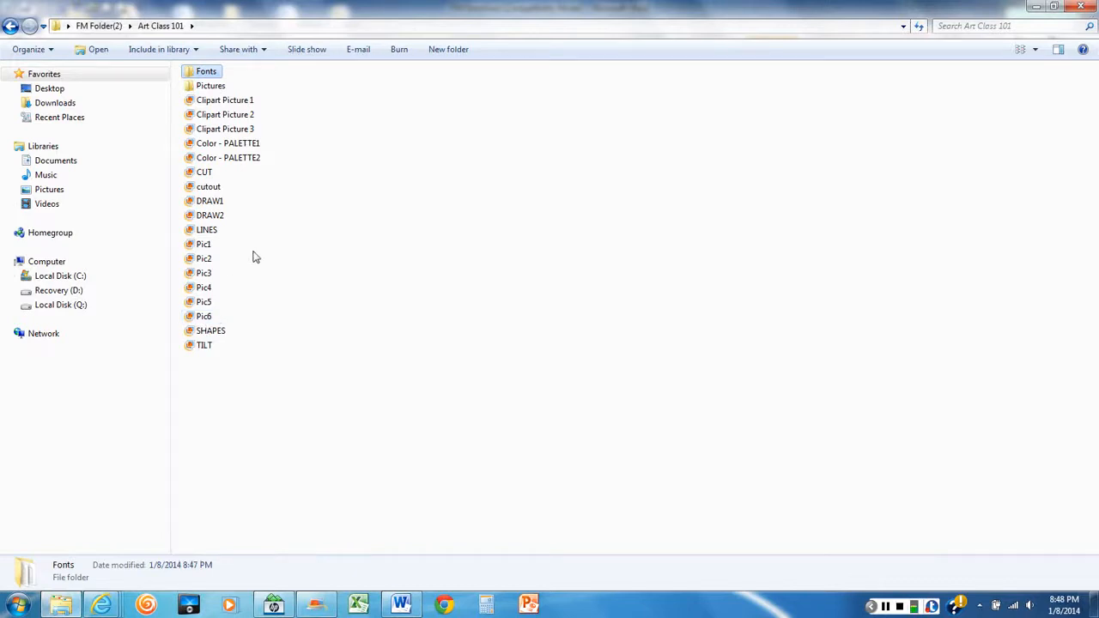
left_click(206, 246)
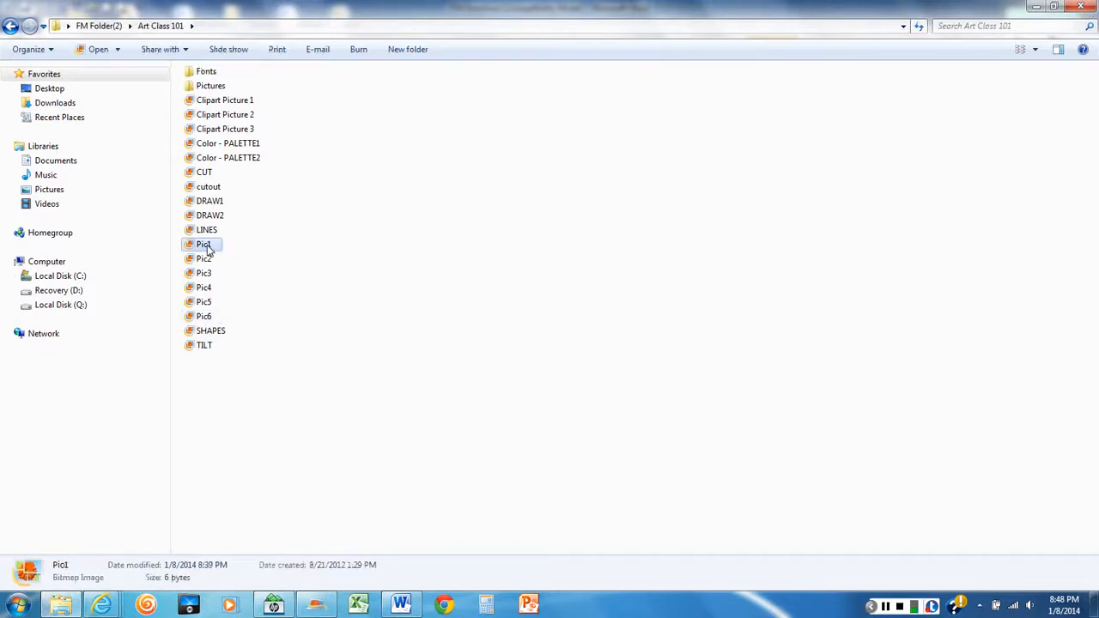
left_click(206, 316, "shift")
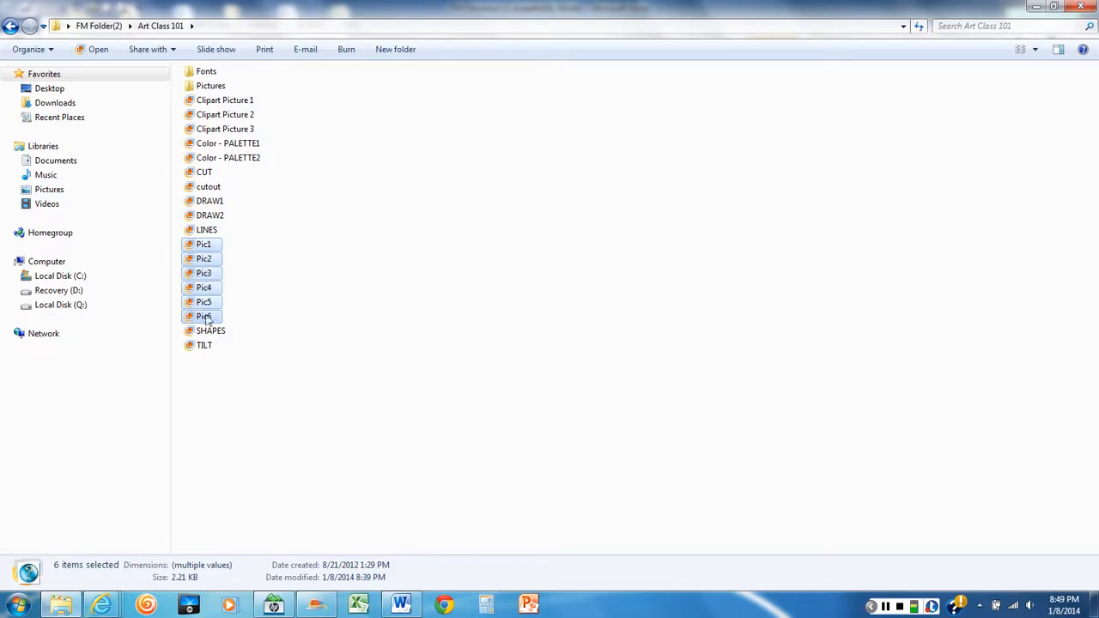
right_click(202, 259)
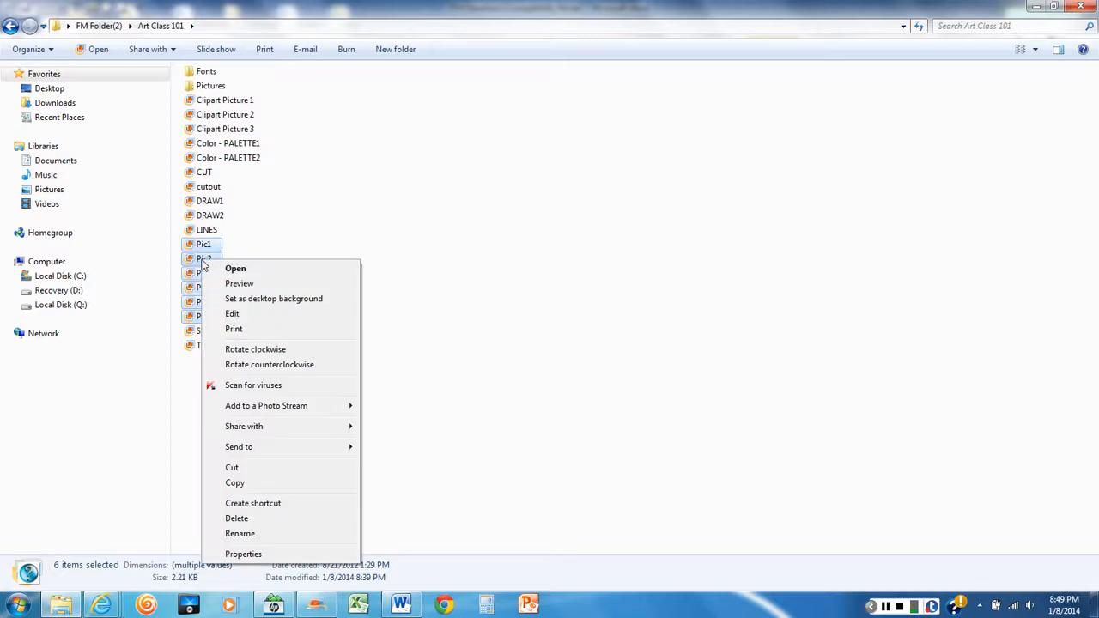
left_click(233, 468)
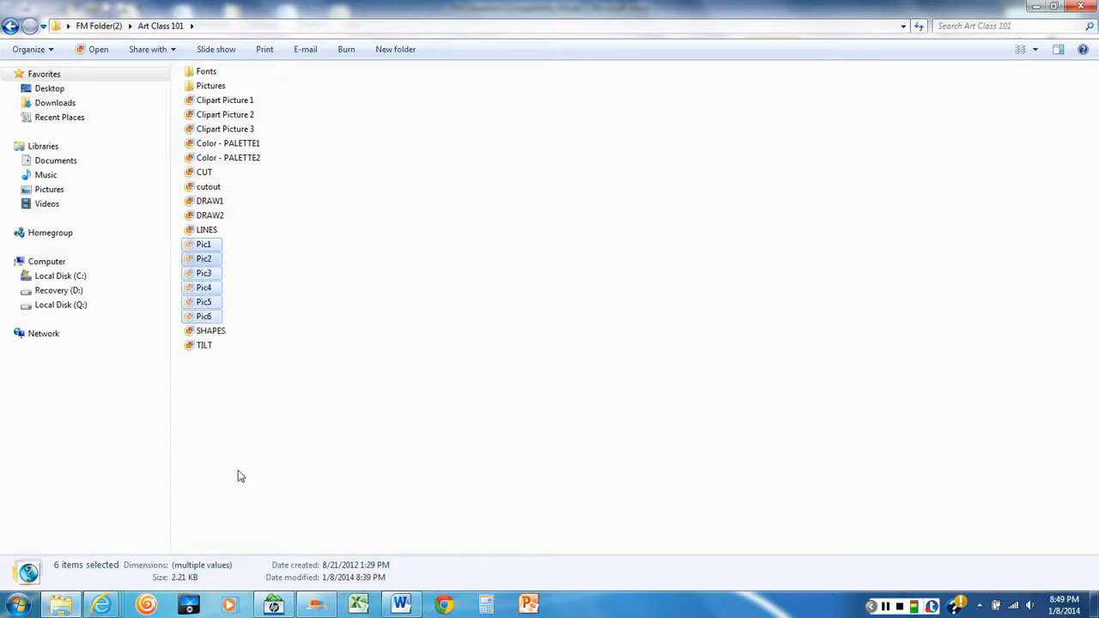
double_click(211, 85)
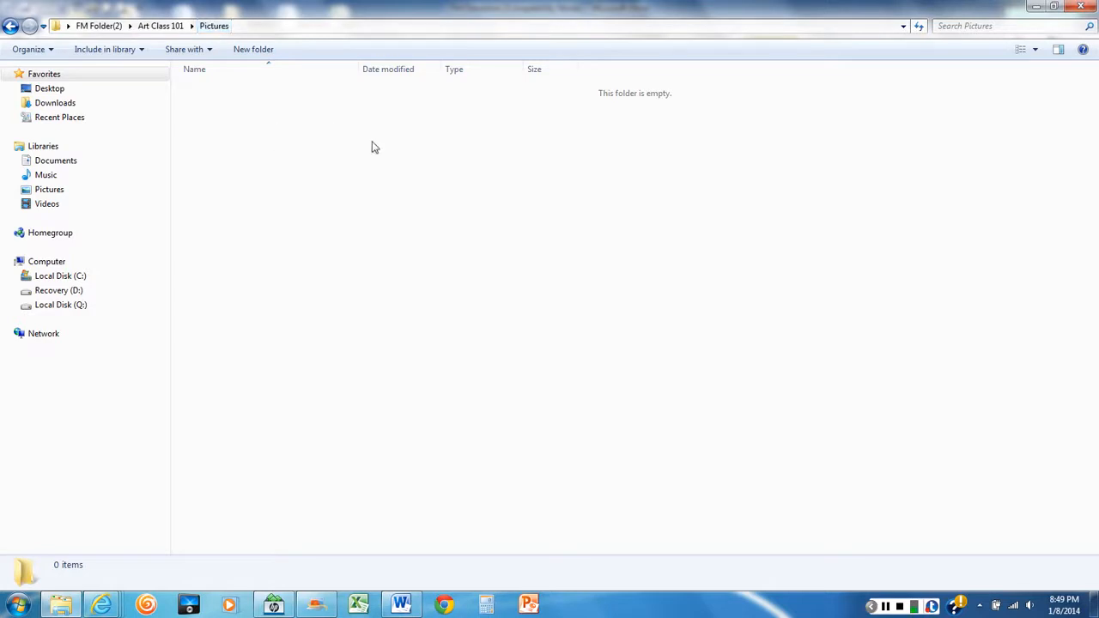
right_click(271, 135)
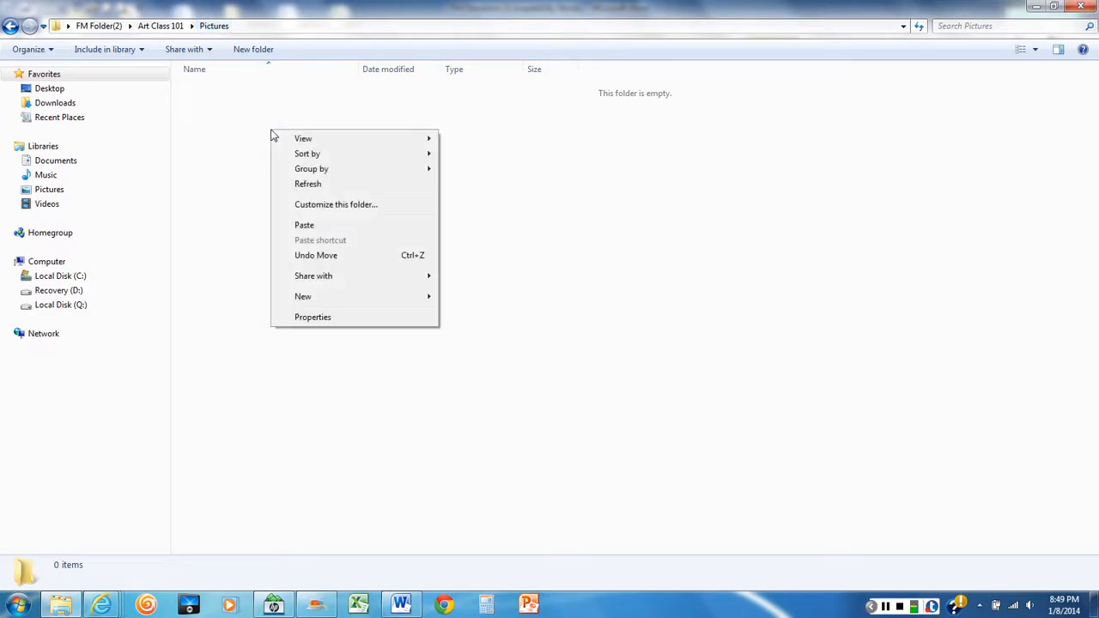
left_click(306, 226)
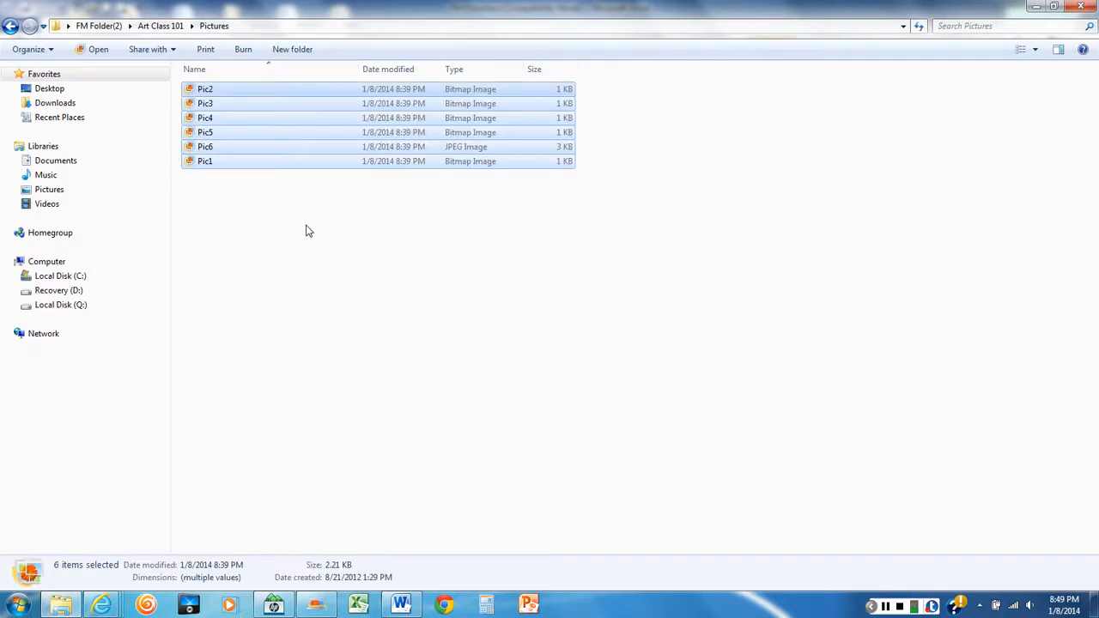
Read the Drawings subfolder task in the Word directions and, back in Explorer, display the contents of the Pictures folder in List view
mouse_move(404, 606)
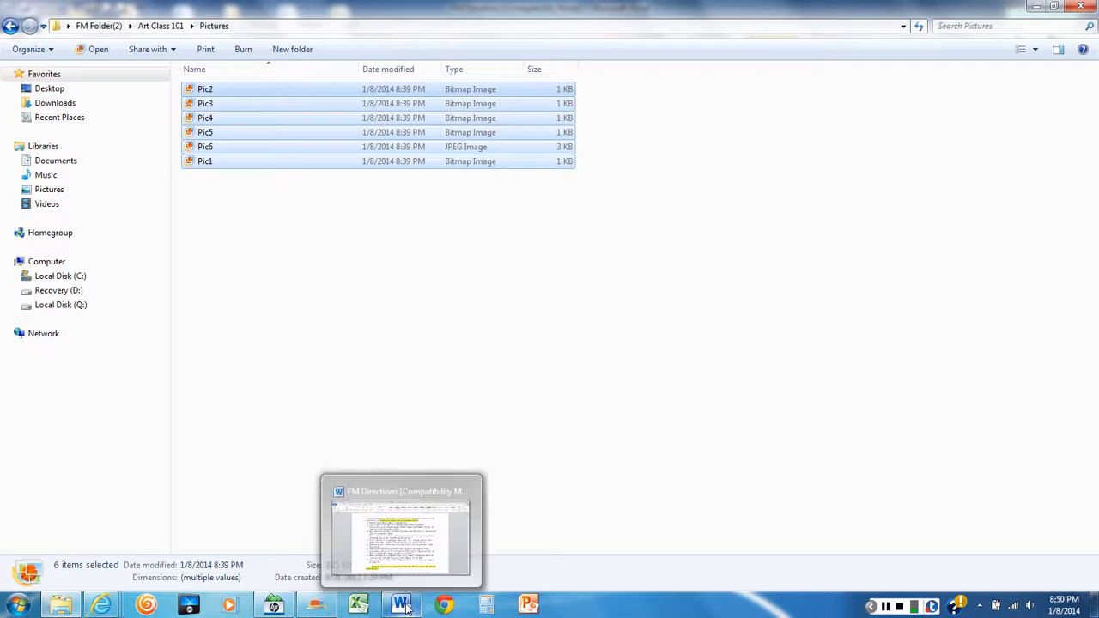
left_click(408, 608)
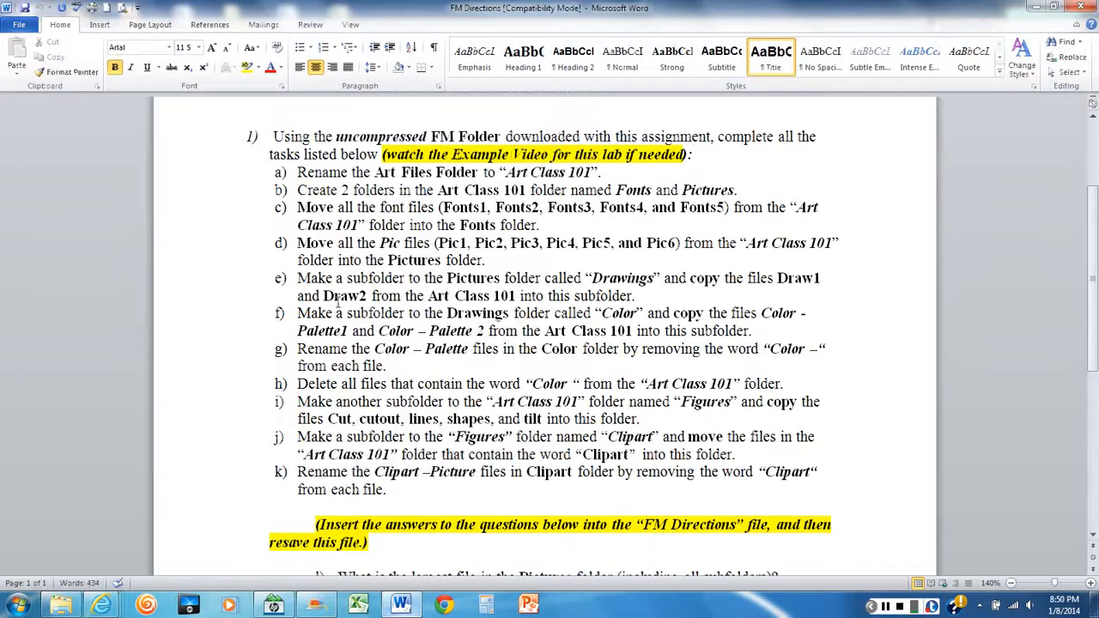
scroll(335, 267, "down", 2)
scroll(335, 267, "down", 1)
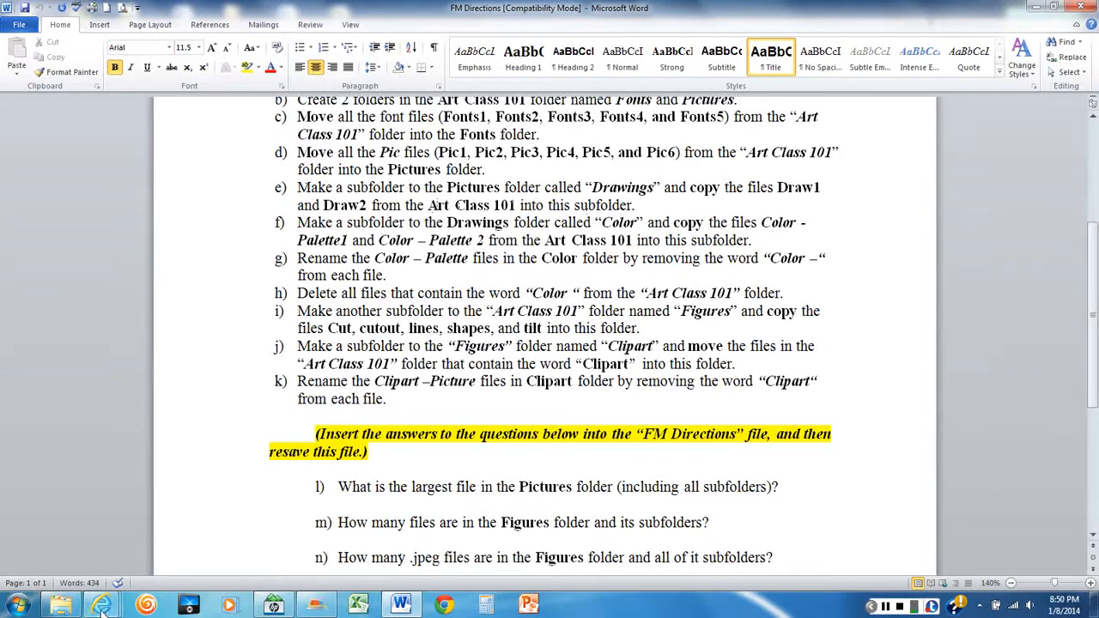
left_click(61, 606)
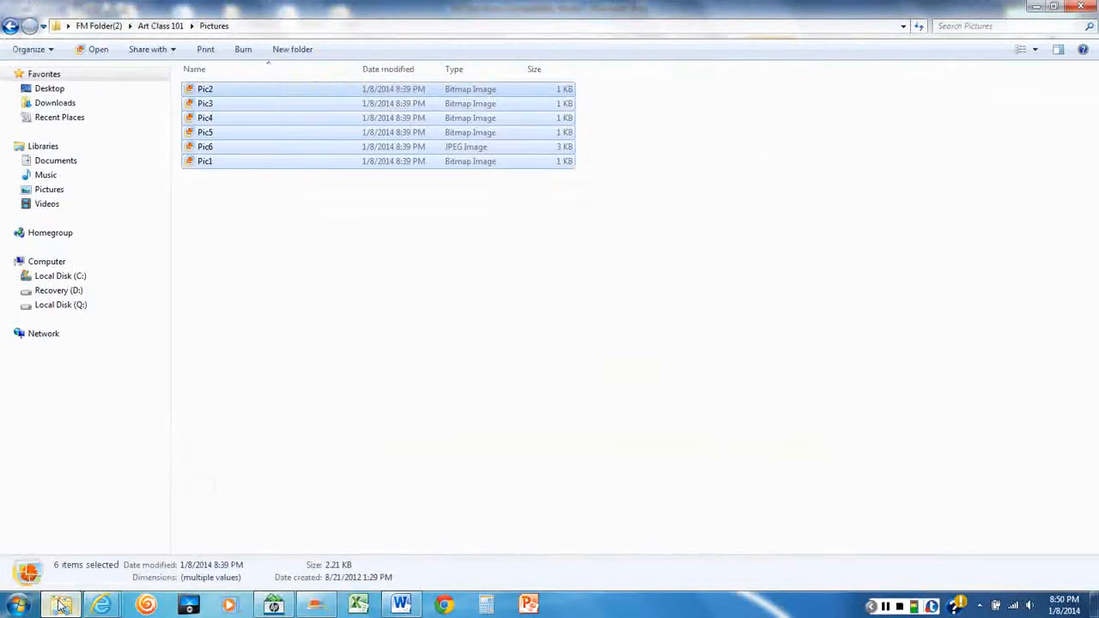
left_click(159, 29)
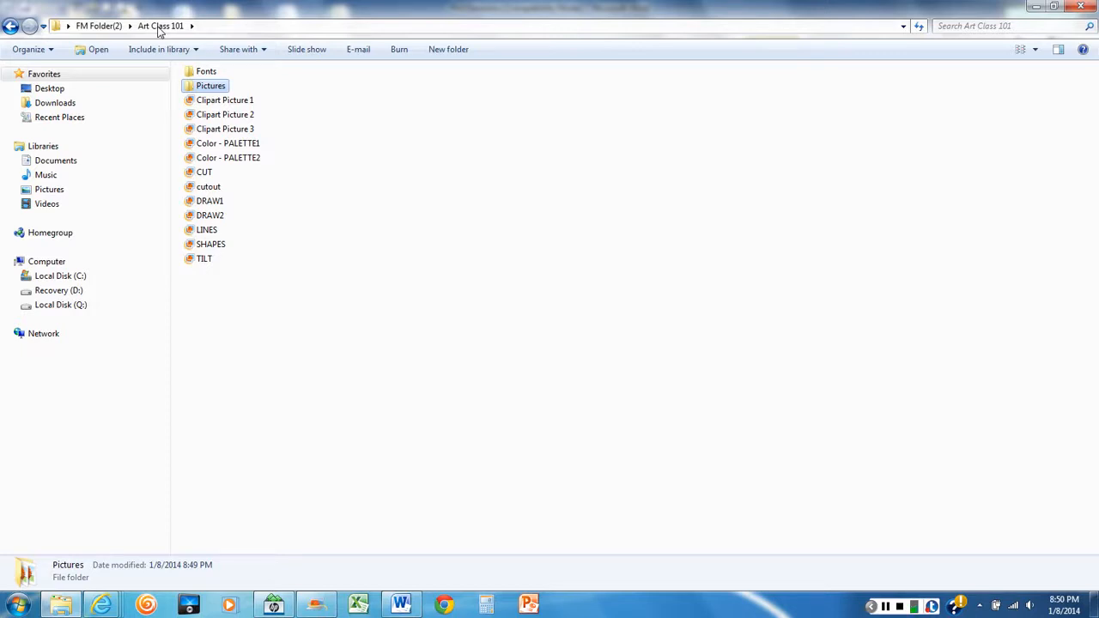
double_click(212, 88)
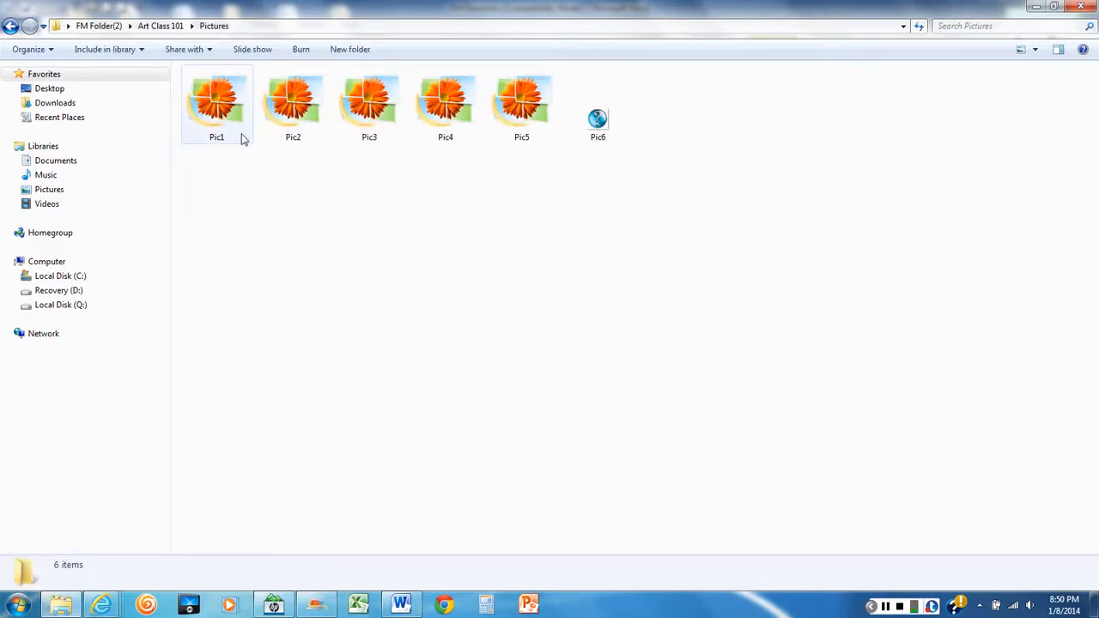
right_click(291, 262)
left_click(324, 270)
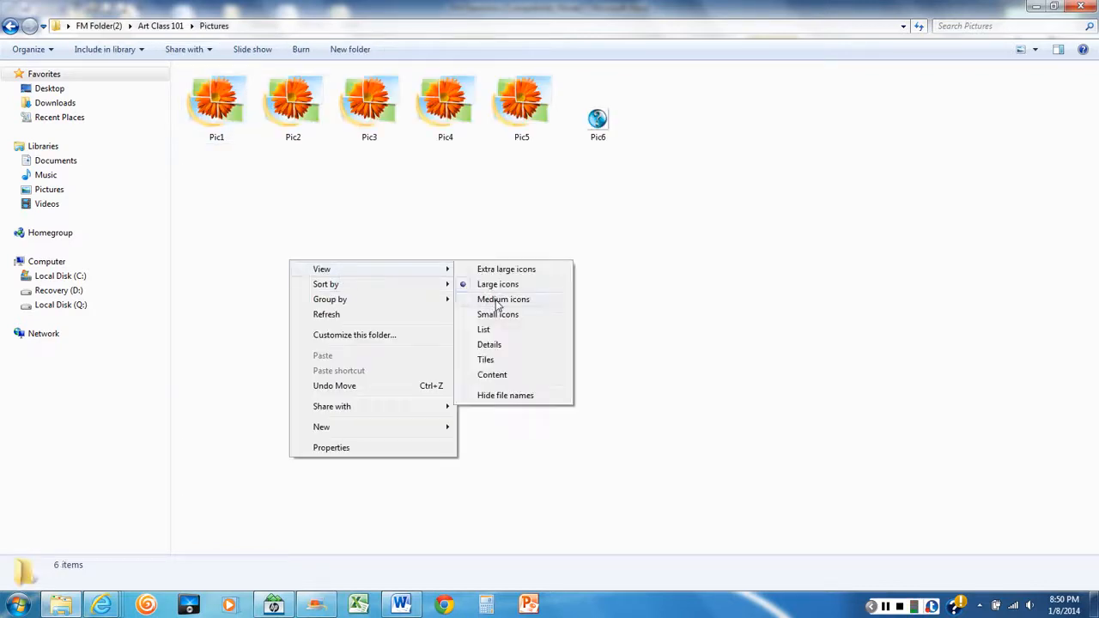
left_click(494, 331)
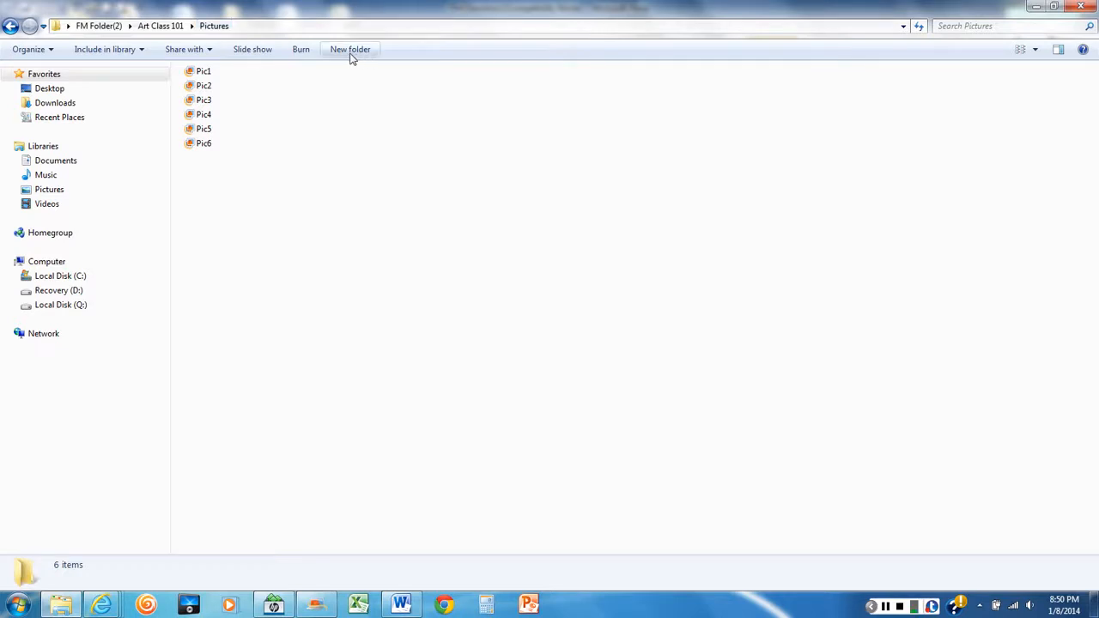
Create a subfolder named "Drawings" inside the Pictures folder
right_click(339, 155)
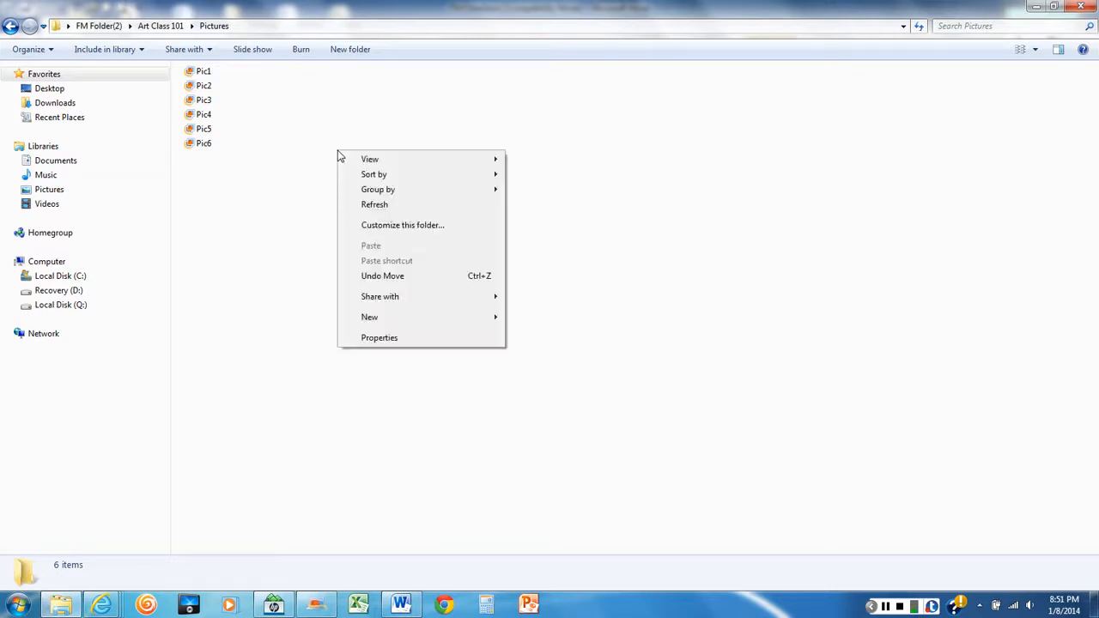
mouse_move(378, 316)
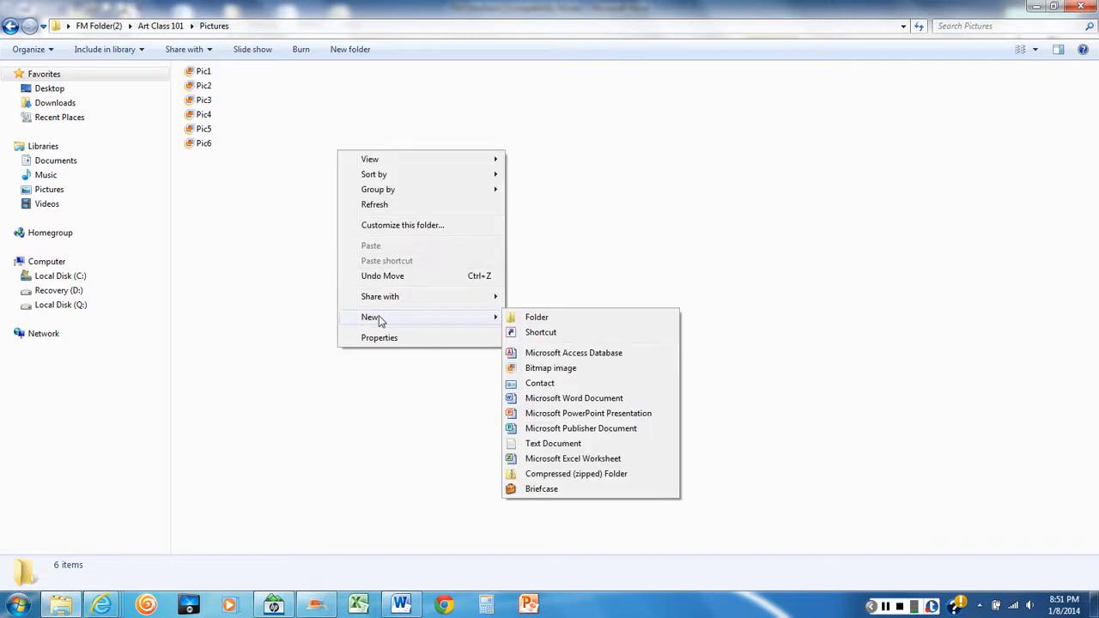
left_click(547, 322)
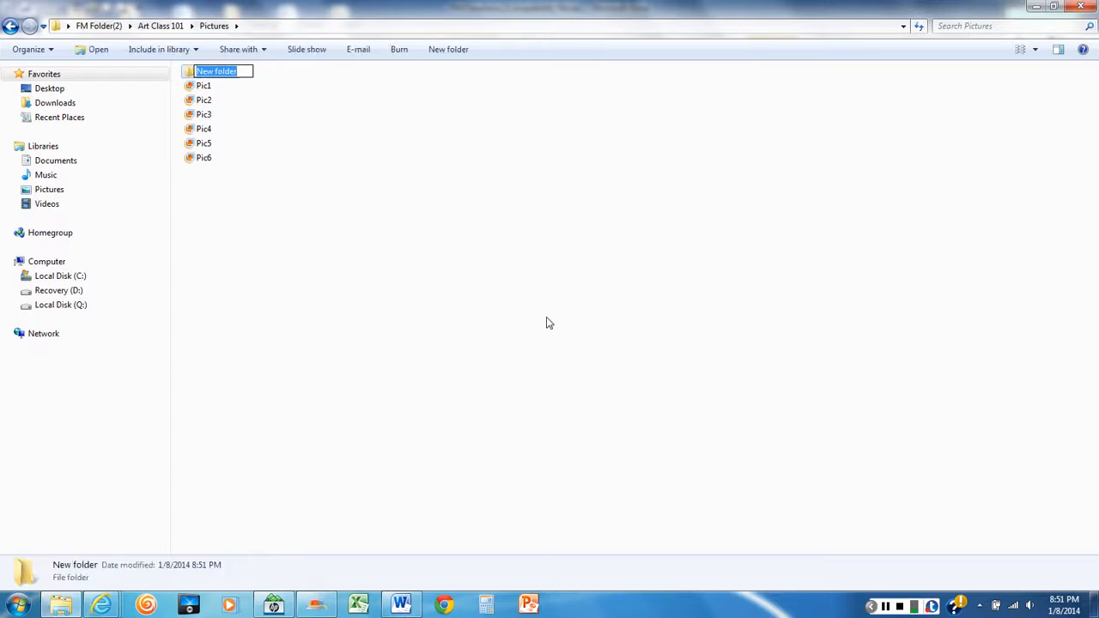
type("Dt")
key("BackSpace")
type("rawings")
key("Return")
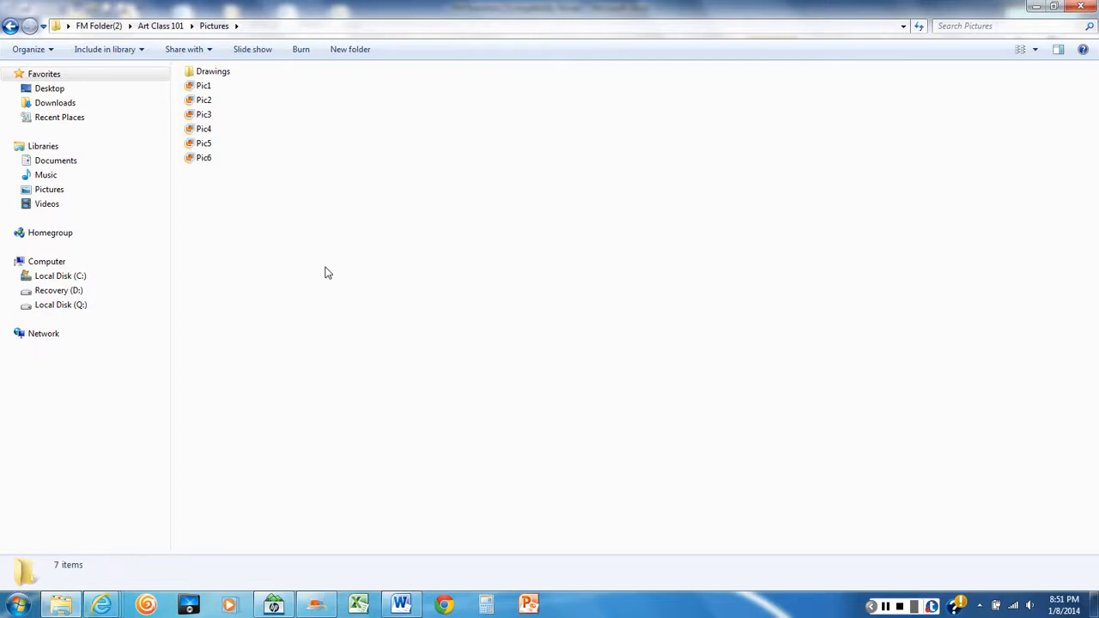
Copy DRAW1 and DRAW2 from Art Class 101 into the Drawings subfolder of Pictures, rechecking the task in the Word directions along the way
left_click(161, 26)
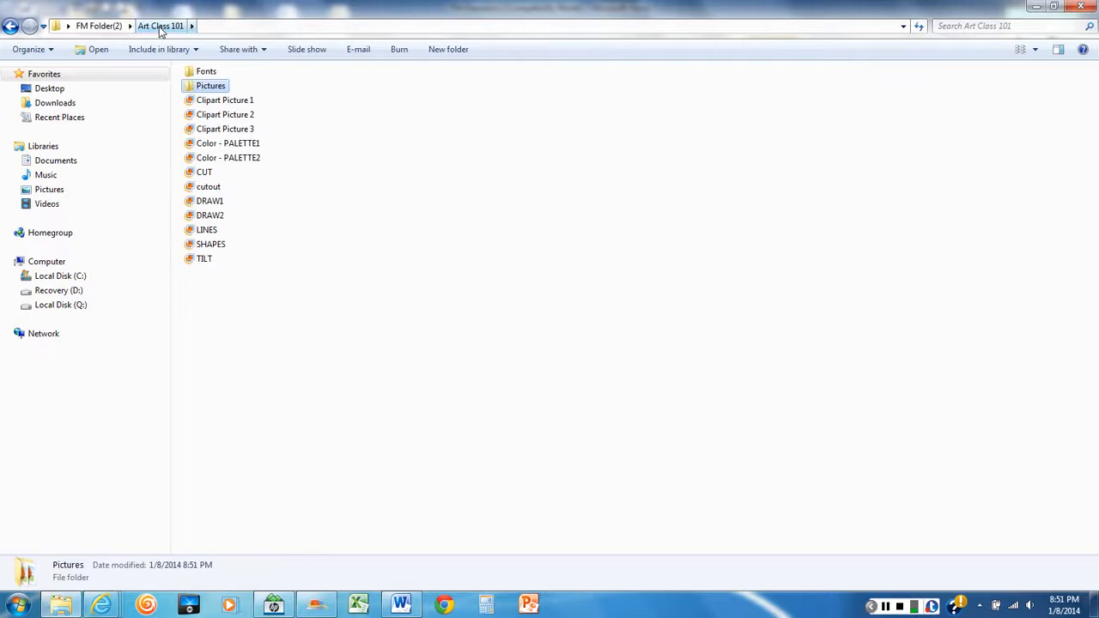
left_click(214, 205)
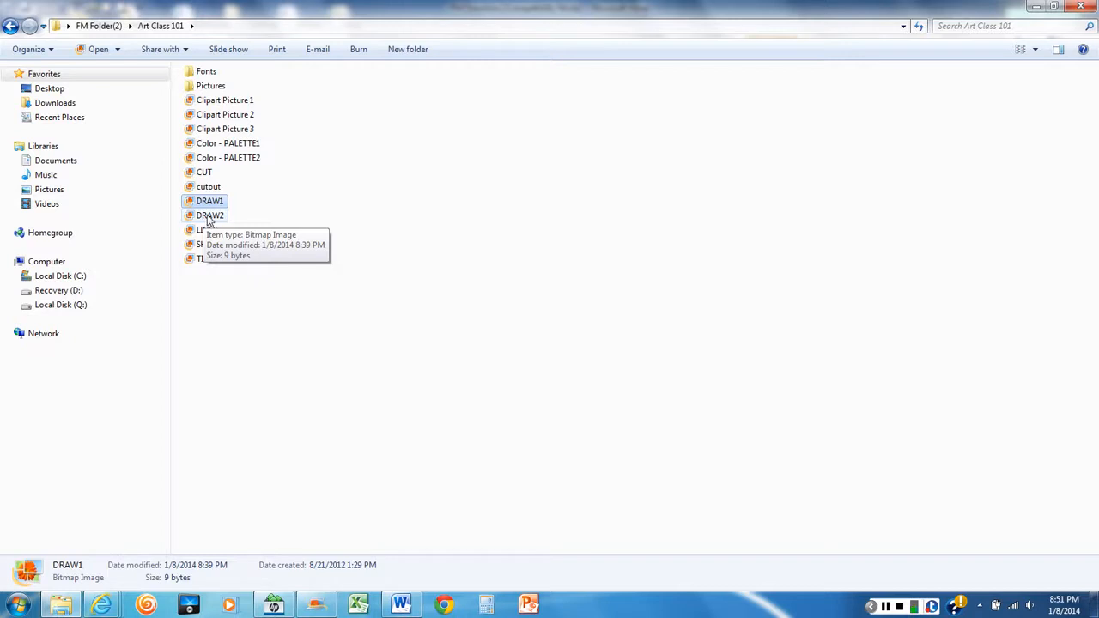
left_click(210, 216, "ctrl")
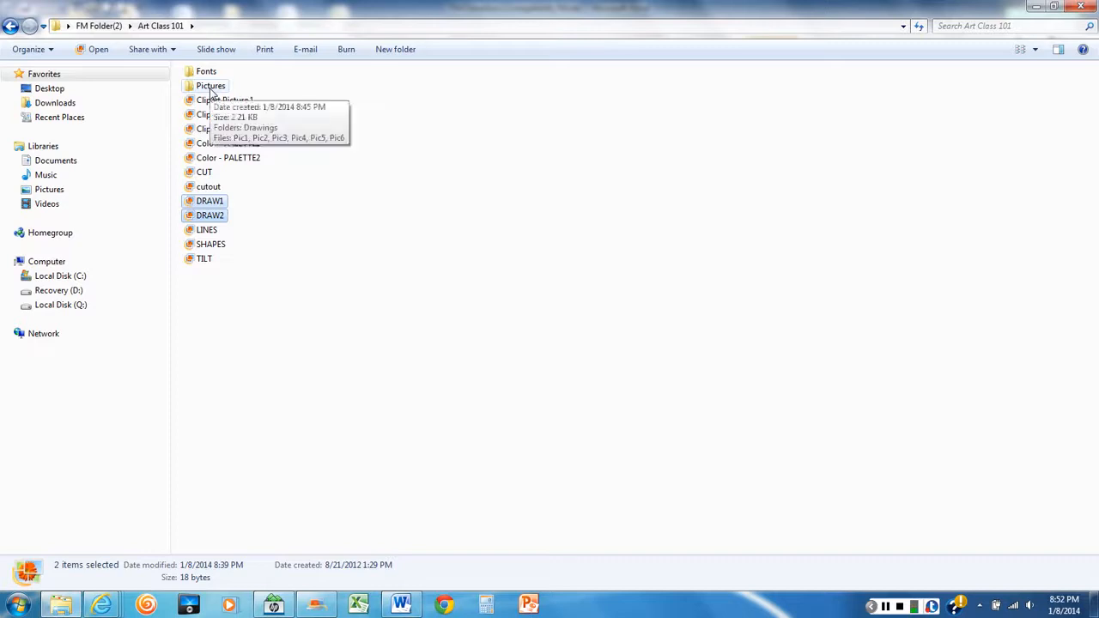
right_click(208, 208)
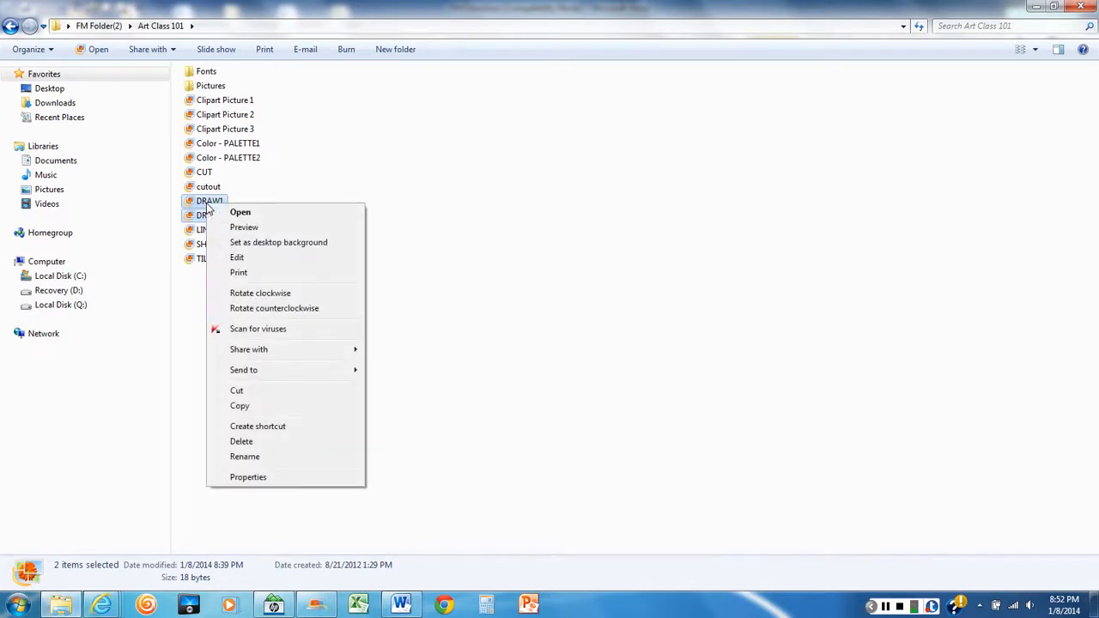
left_click(241, 406)
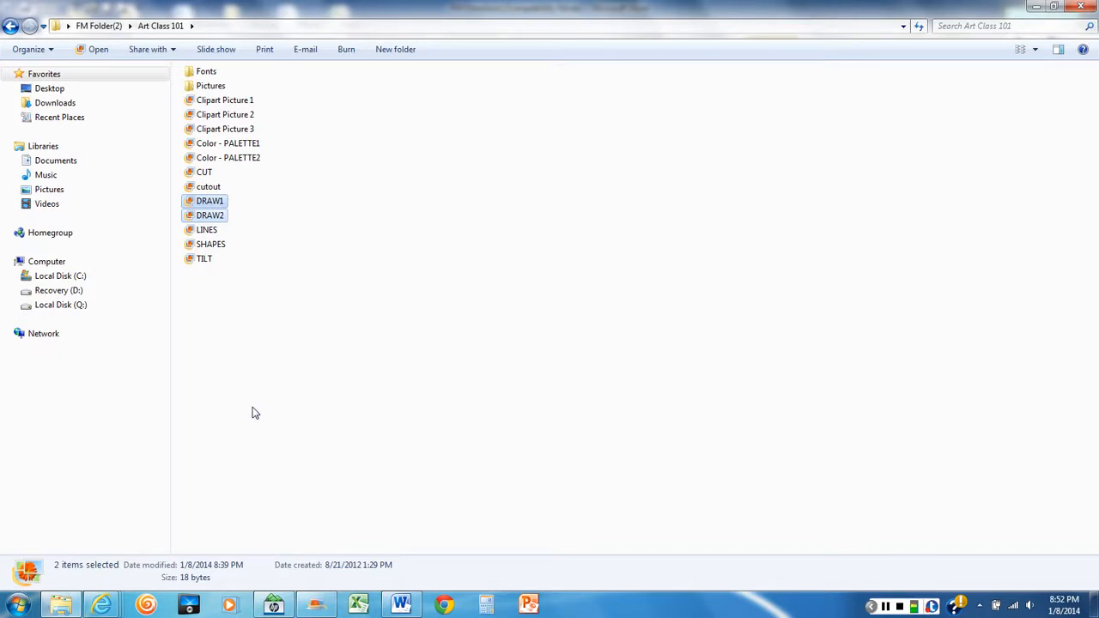
double_click(210, 86)
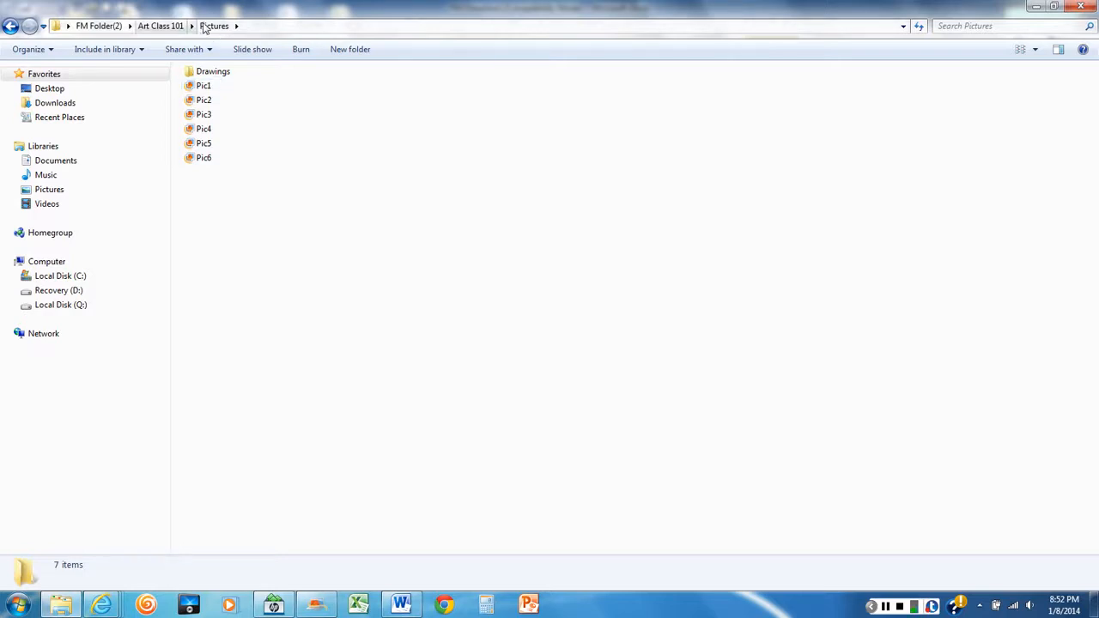
left_click(403, 606)
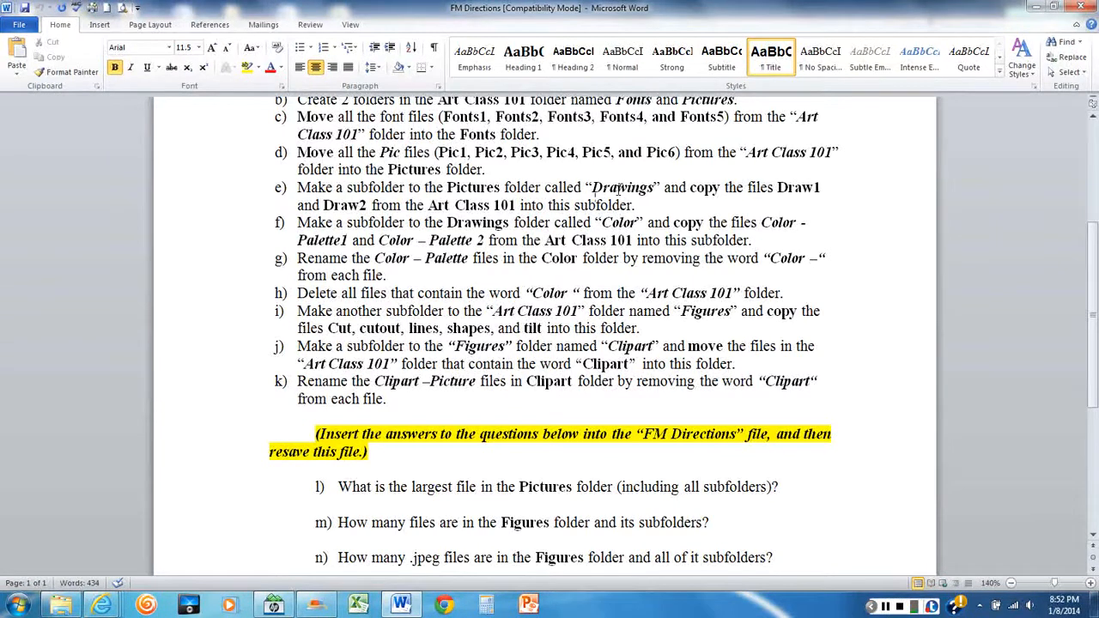
left_click(61, 605)
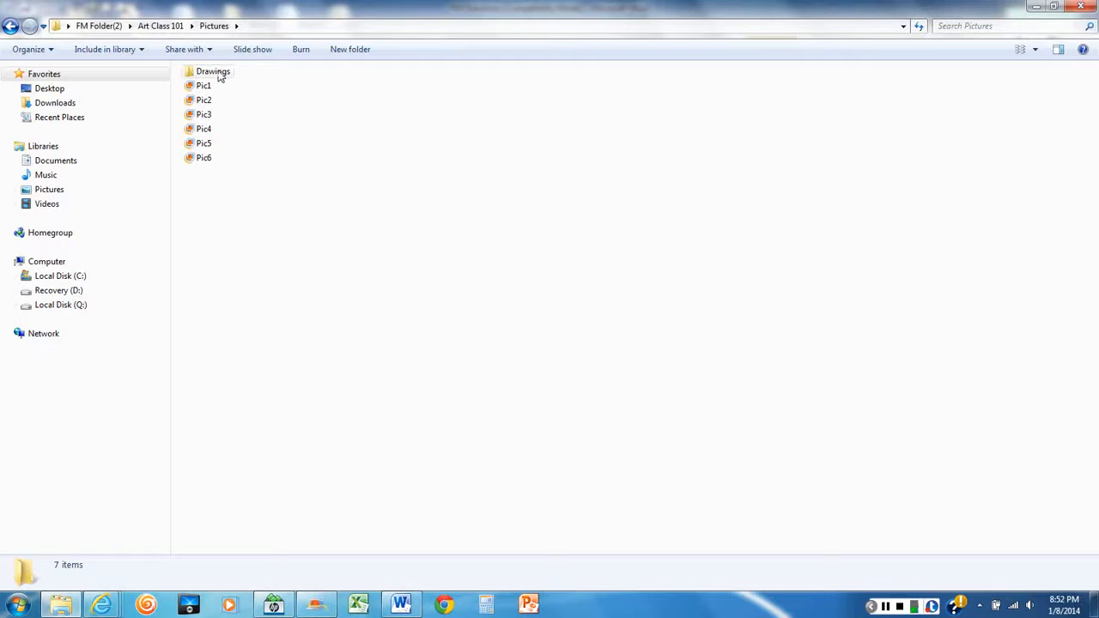
double_click(208, 77)
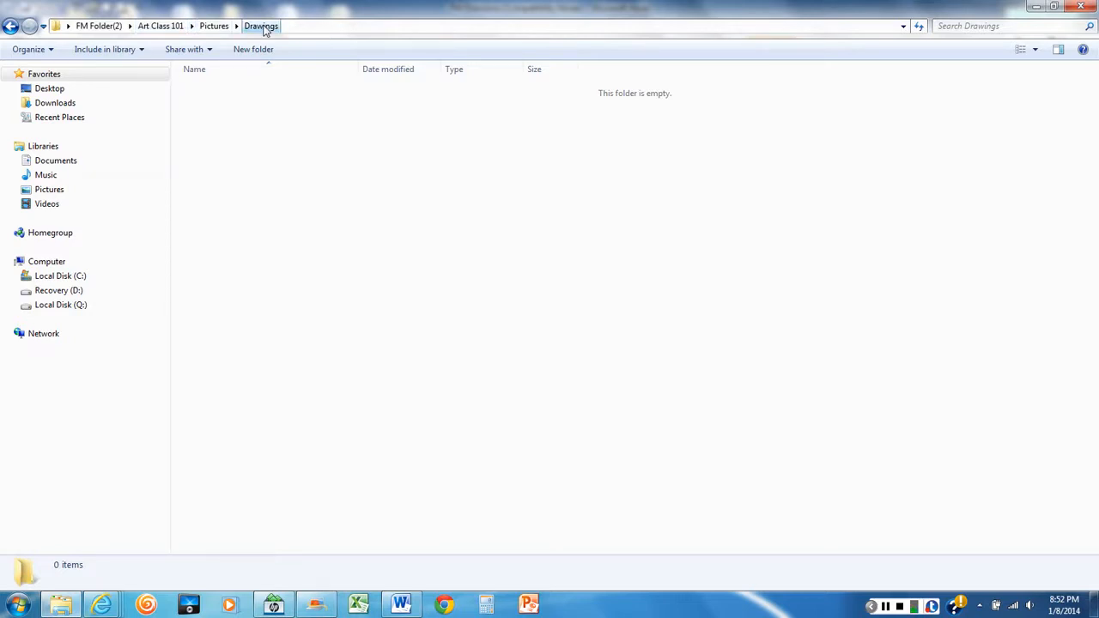
right_click(261, 139)
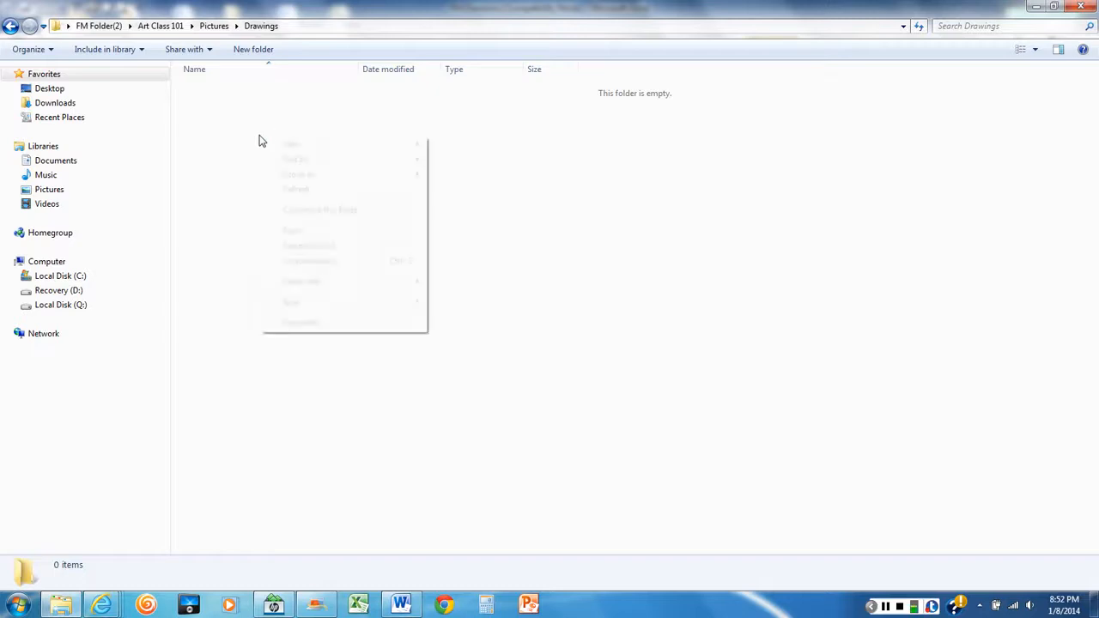
left_click(293, 231)
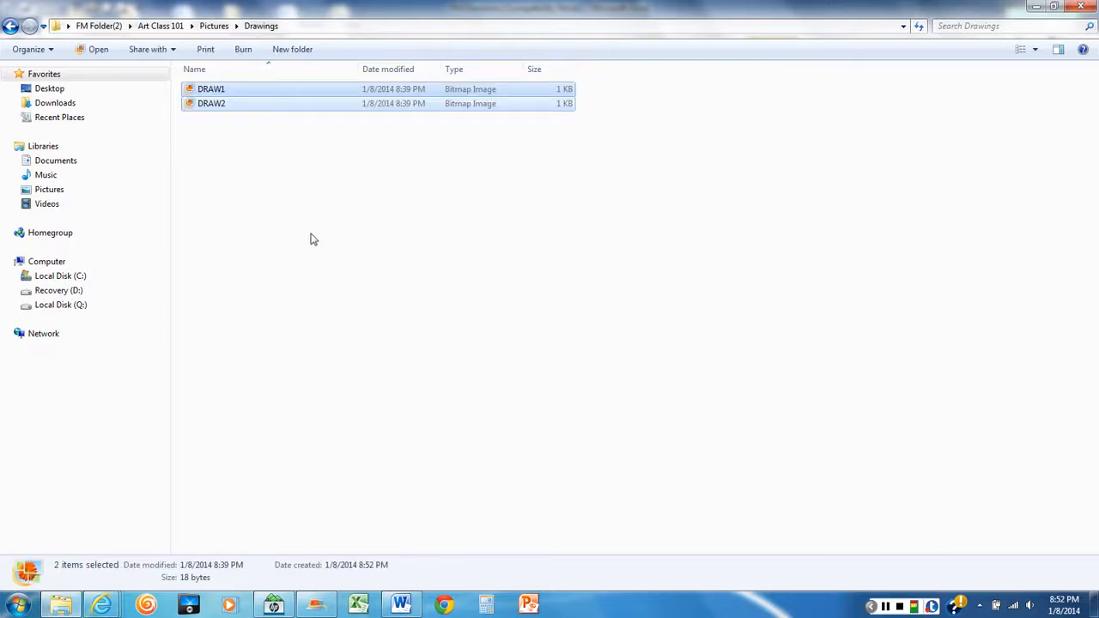
Read the Color subfolder task in the Word directions and, back in Explorer, create a subfolder named "Color" inside the Drawings folder
left_click(408, 609)
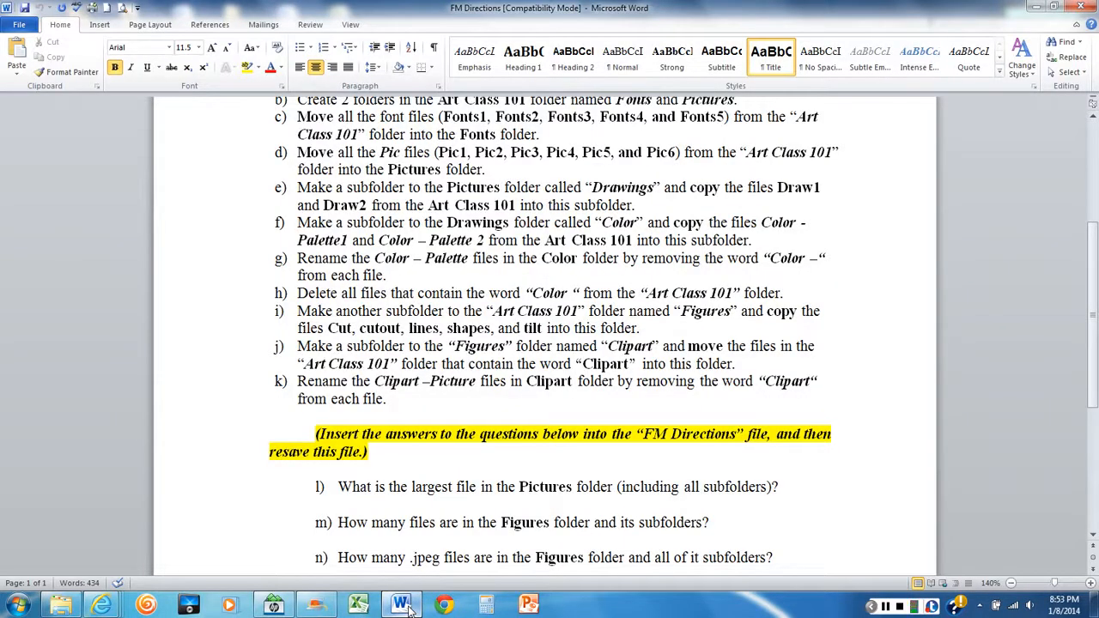
scroll(425, 215, "up", 2)
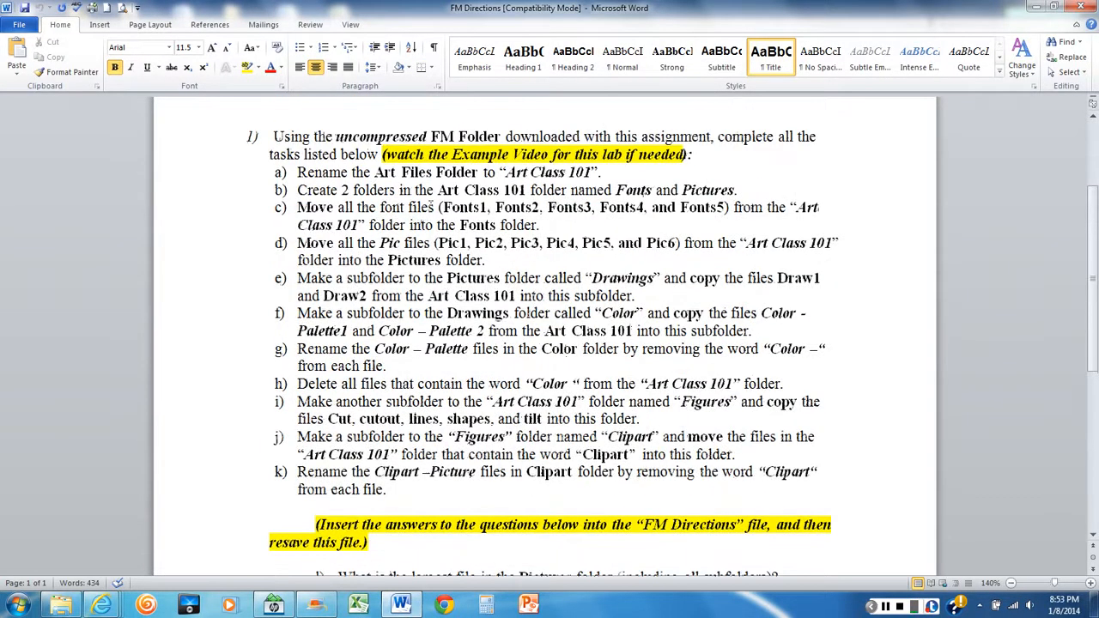
scroll(433, 207, "down", 2)
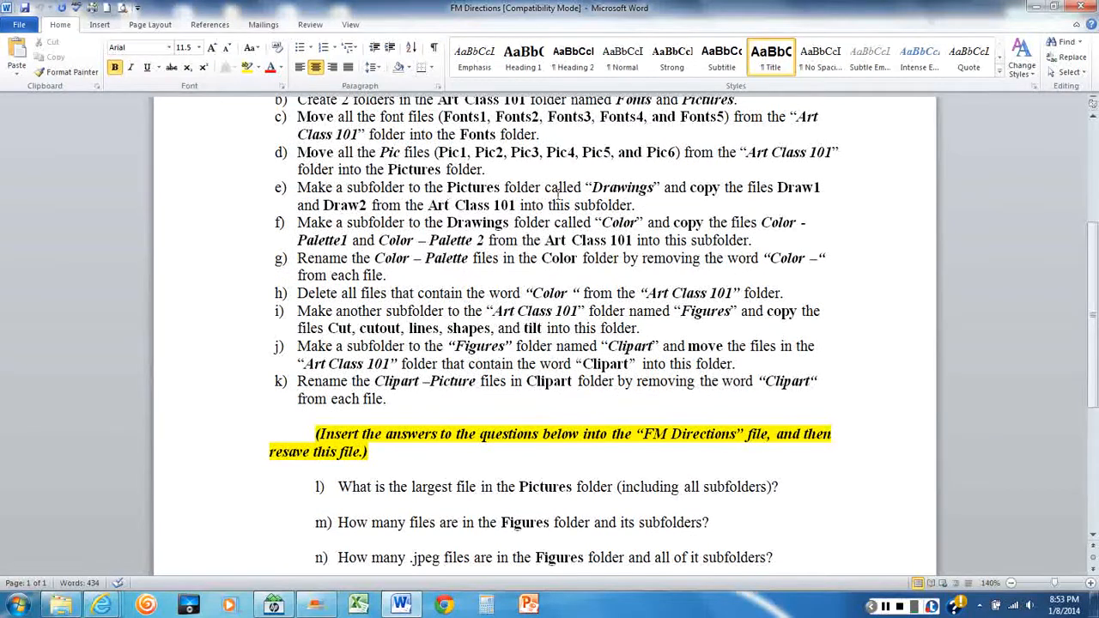
scroll(558, 189, "down", 1)
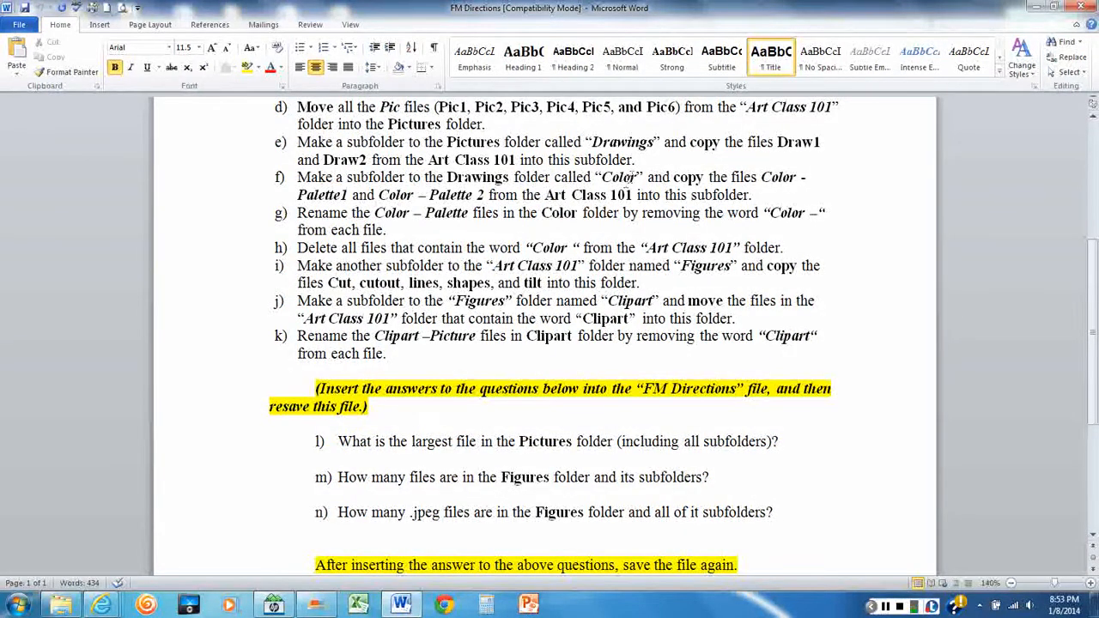
mouse_move(59, 606)
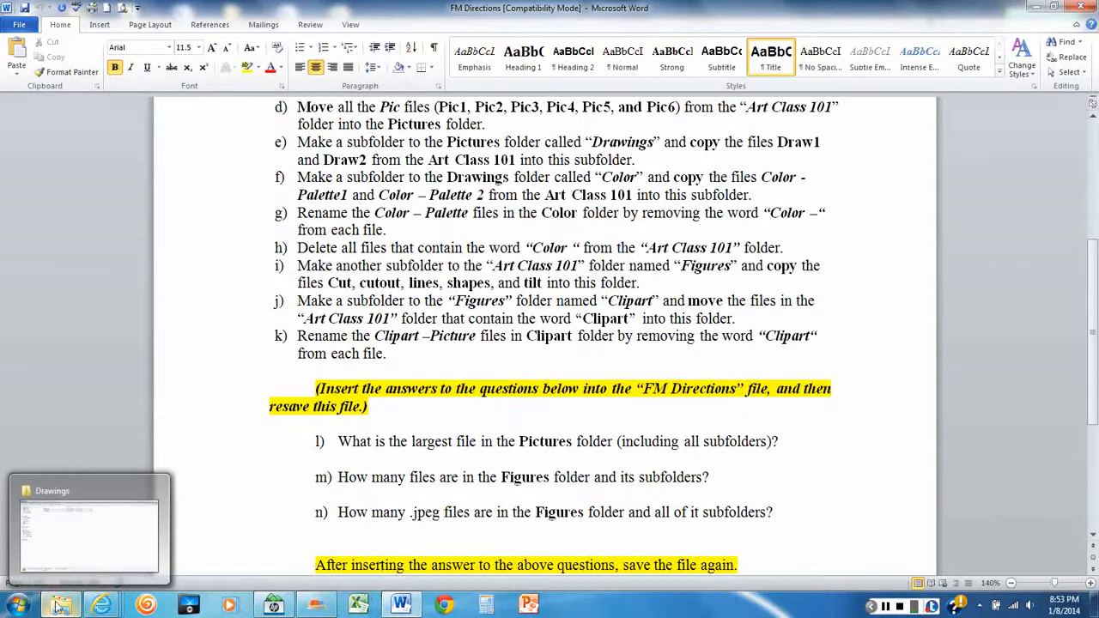
left_click(57, 605)
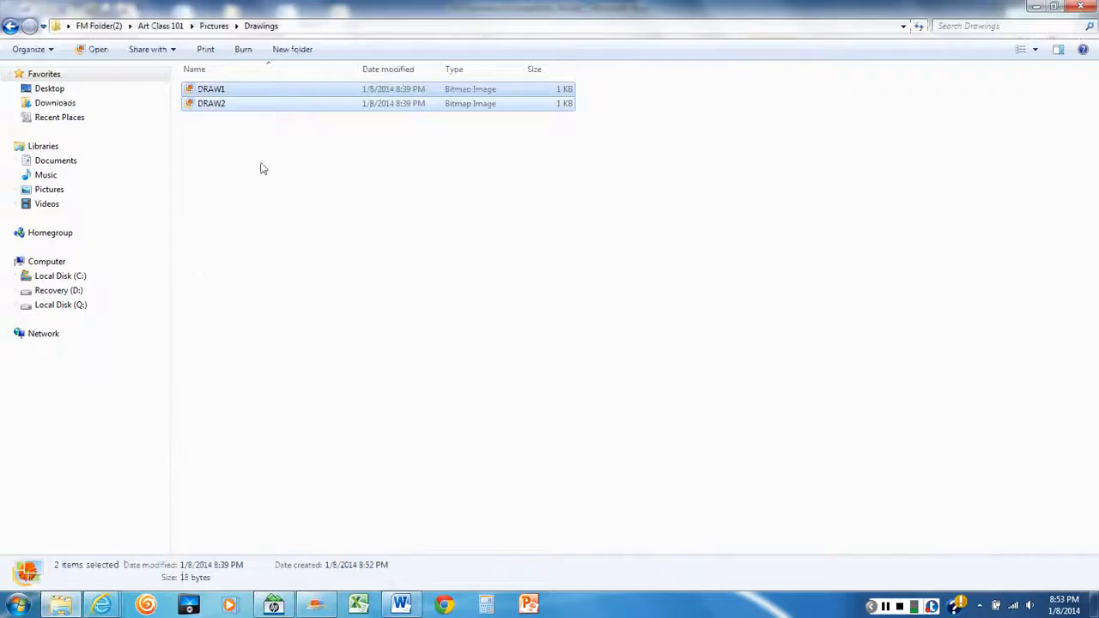
left_click(263, 168)
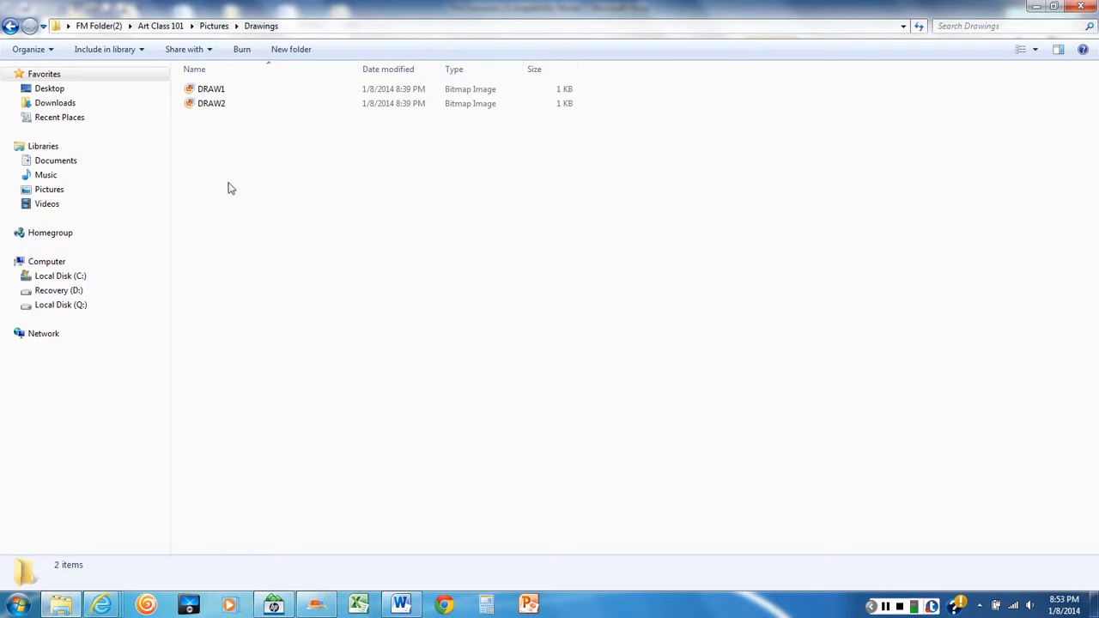
left_click(291, 50)
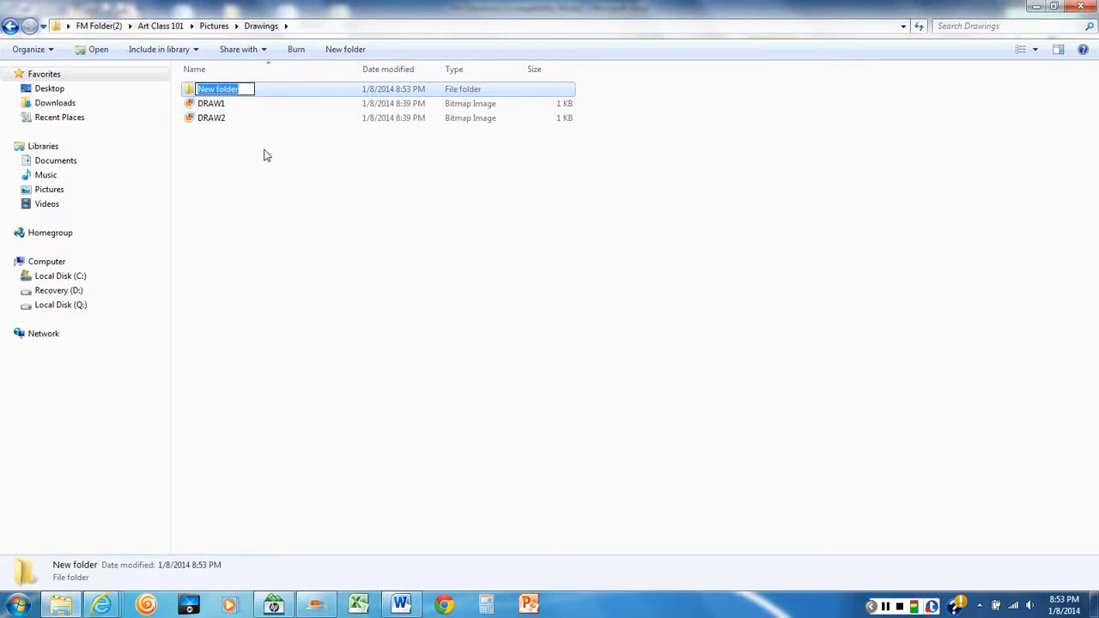
type("Colo")
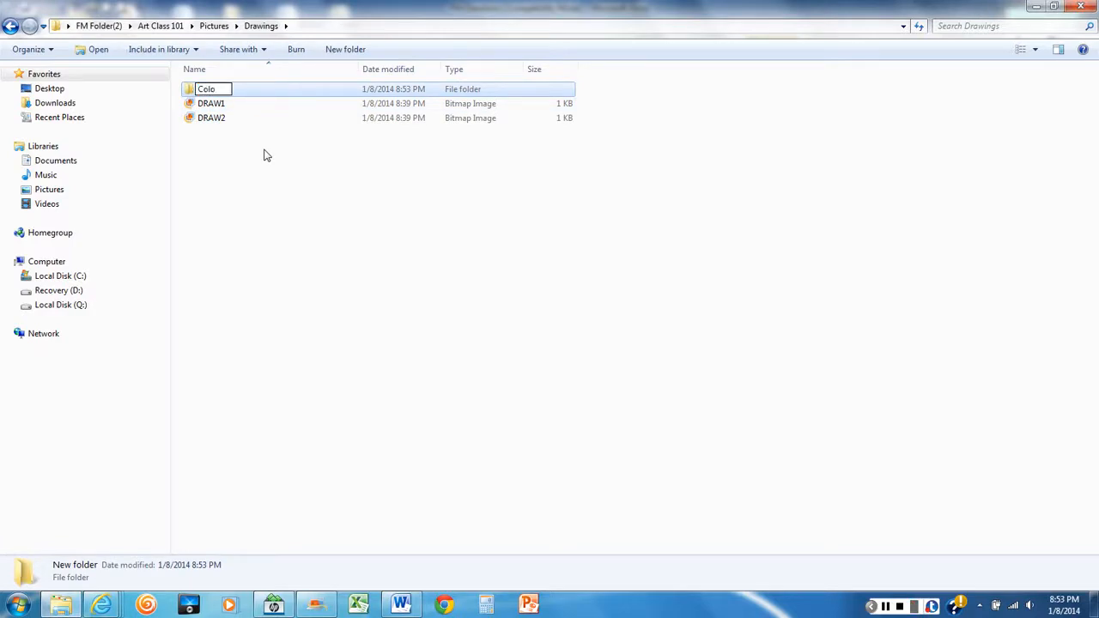
type("r")
left_click(262, 158)
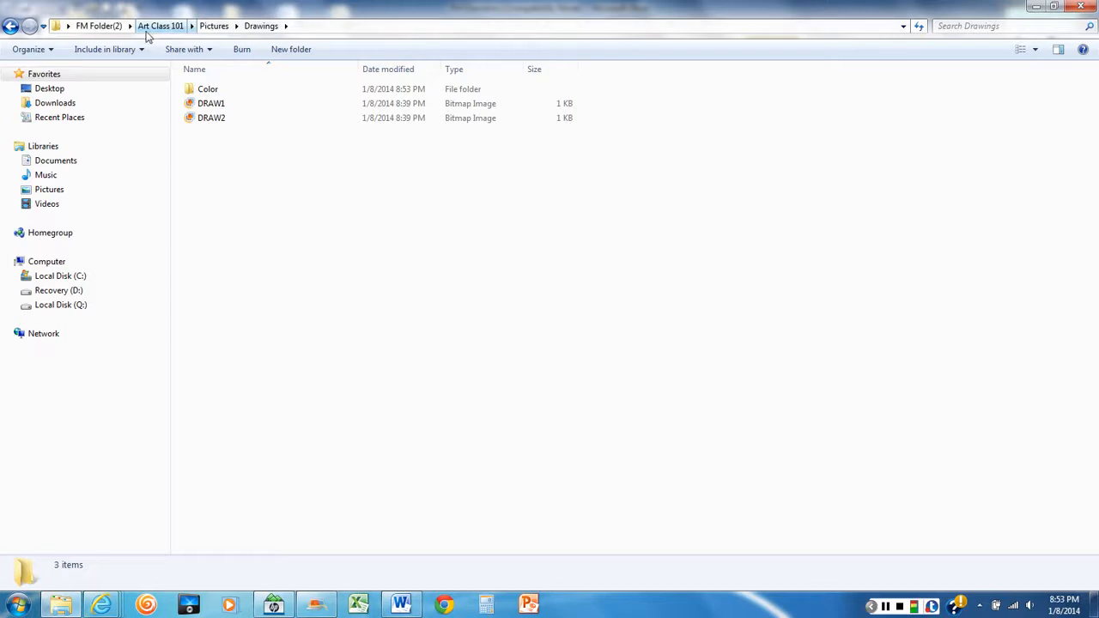
Copy the Color - PALETTE1 and Color - PALETTE2 files in the Art Class 101 folder to the clipboard
left_click(165, 28)
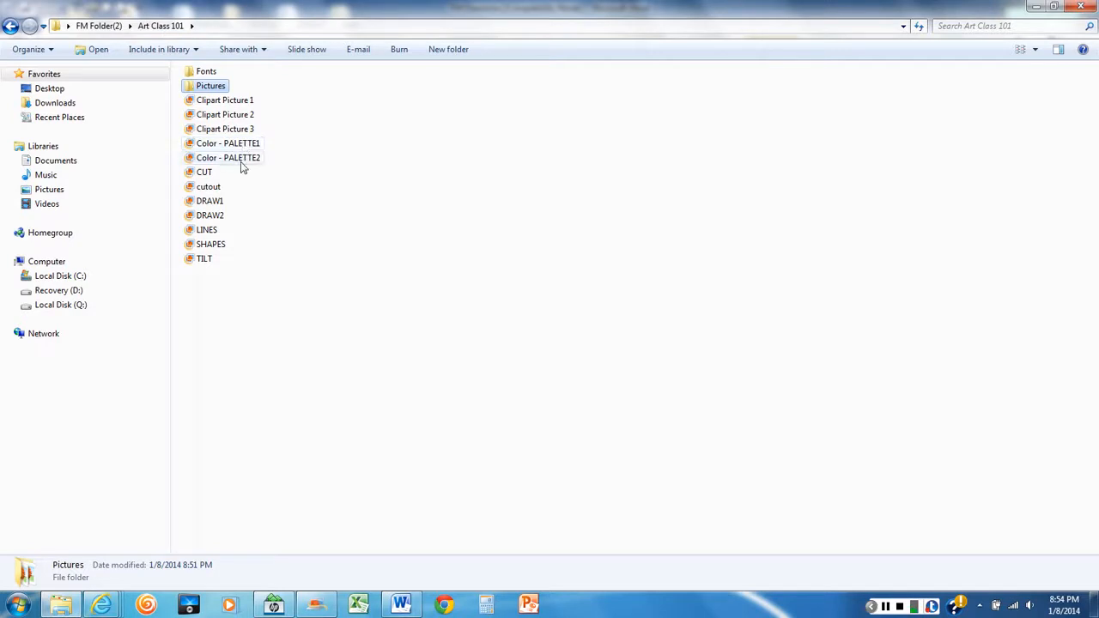
mouse_move(241, 167)
left_click(241, 146)
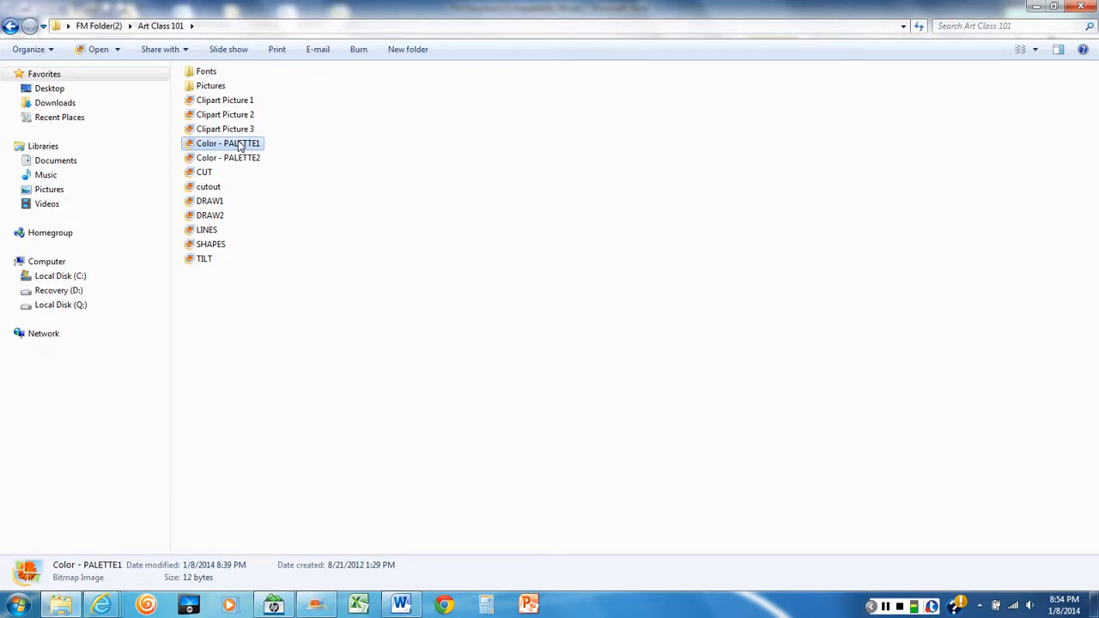
mouse_move(247, 165)
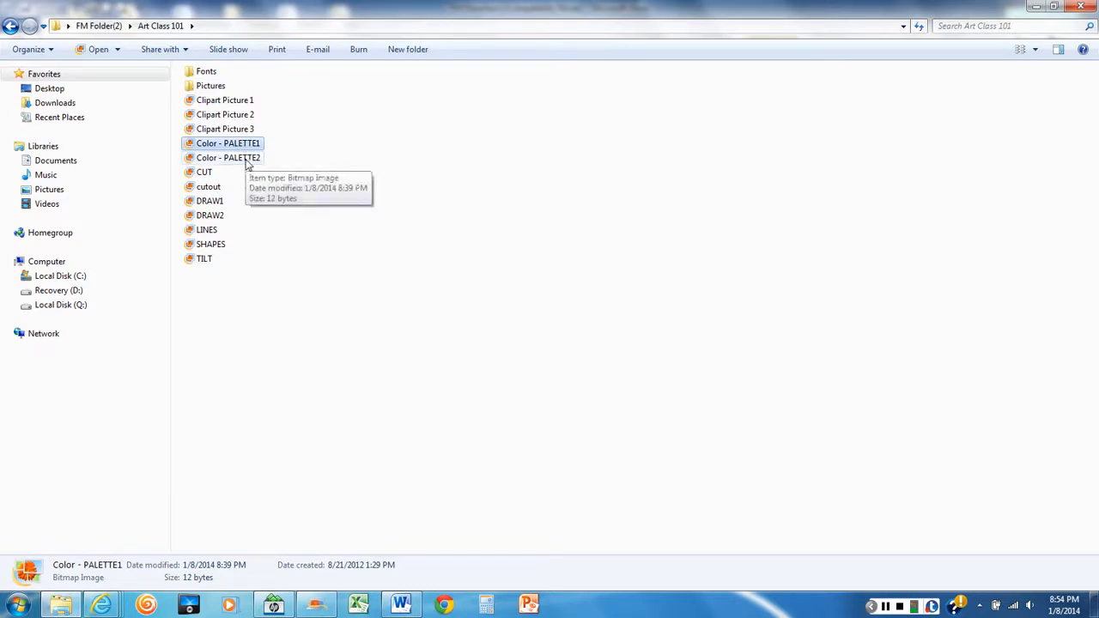
left_click(247, 165, "ctrl")
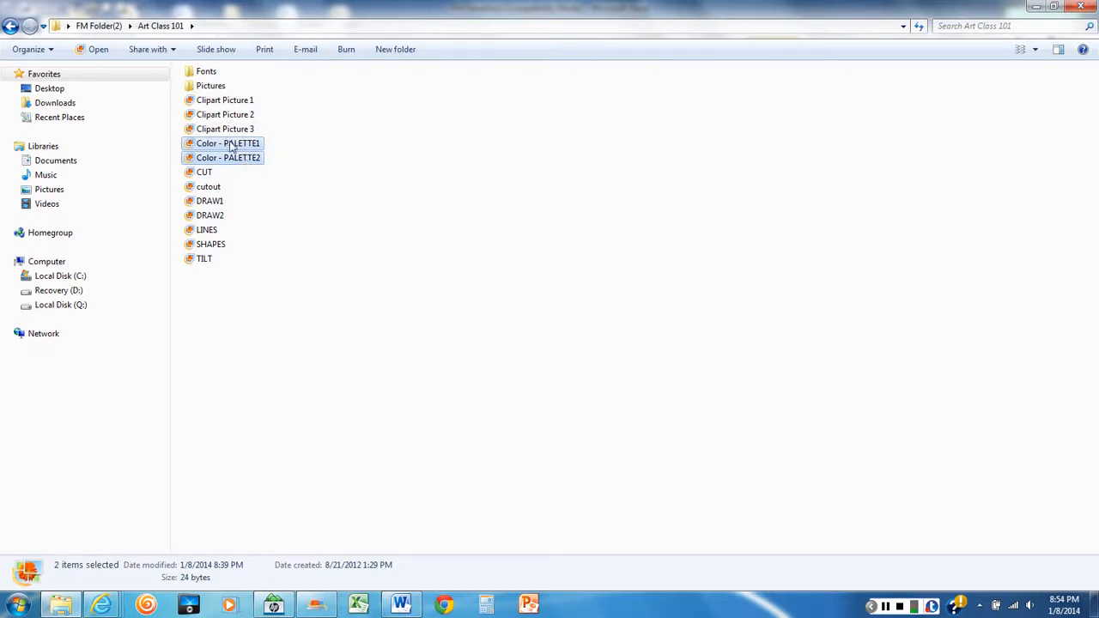
right_click(238, 148)
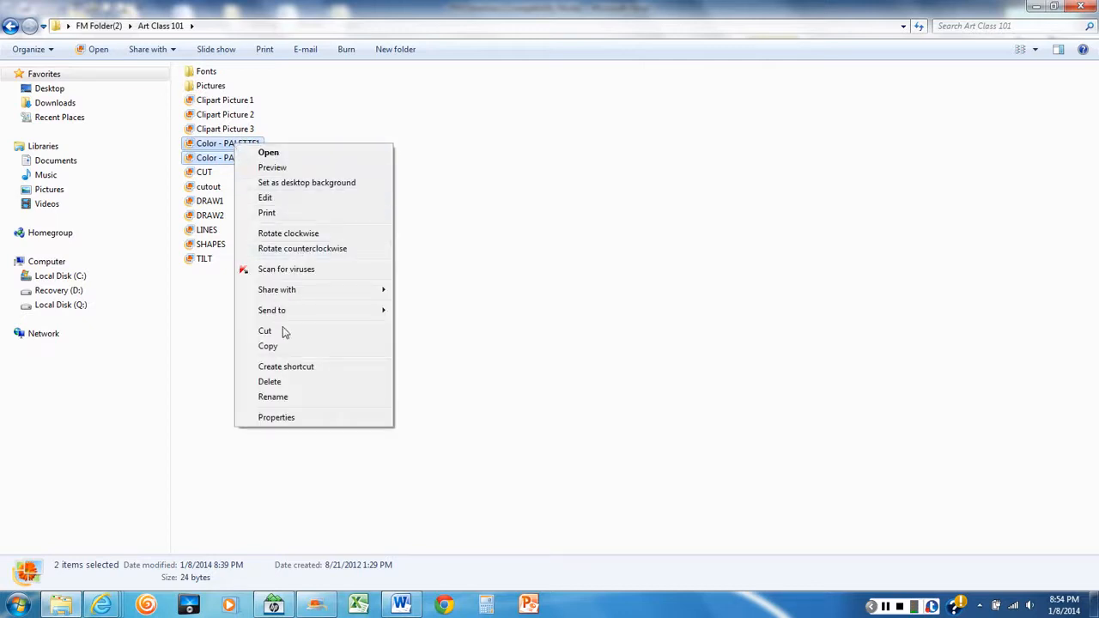
left_click(268, 347)
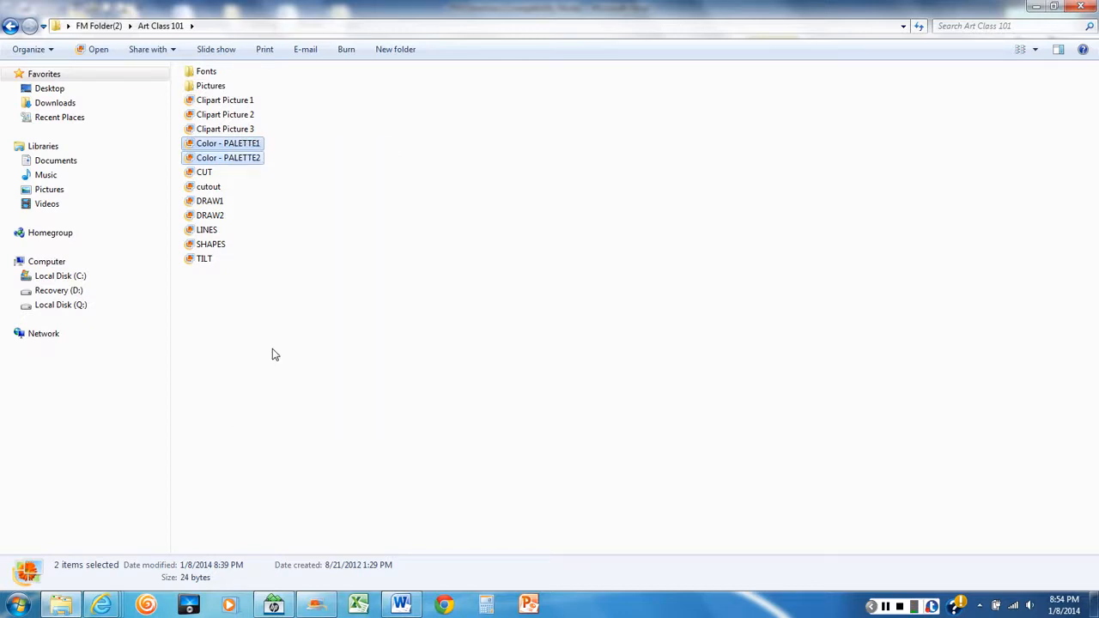
Go to the Drawings subfolder of Pictures and display its contents in List view
left_click(201, 87)
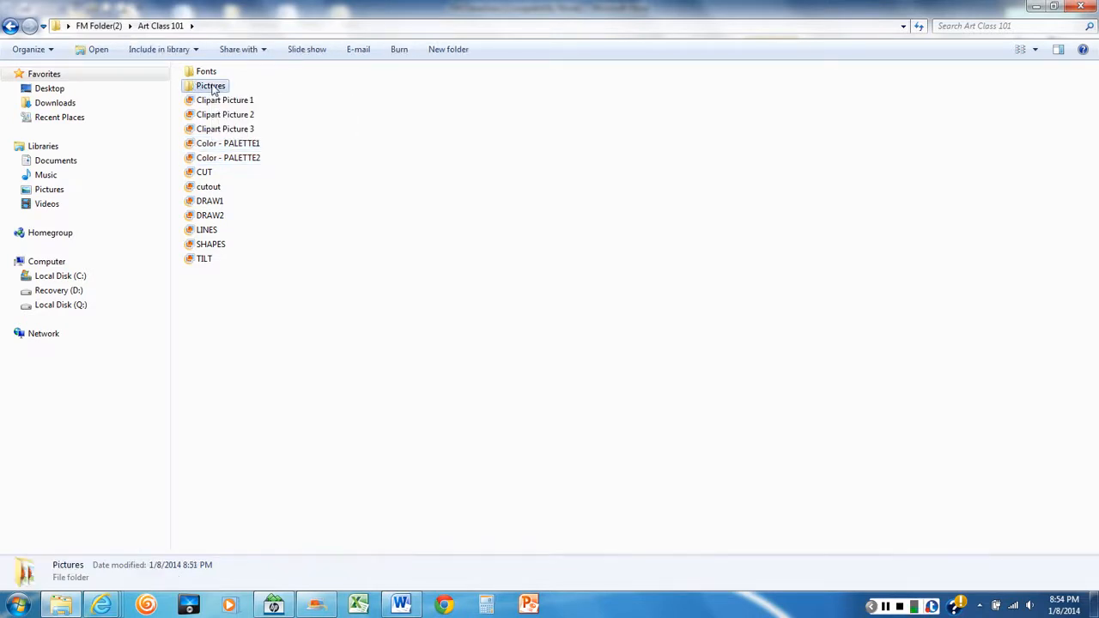
double_click(203, 86)
double_click(213, 74)
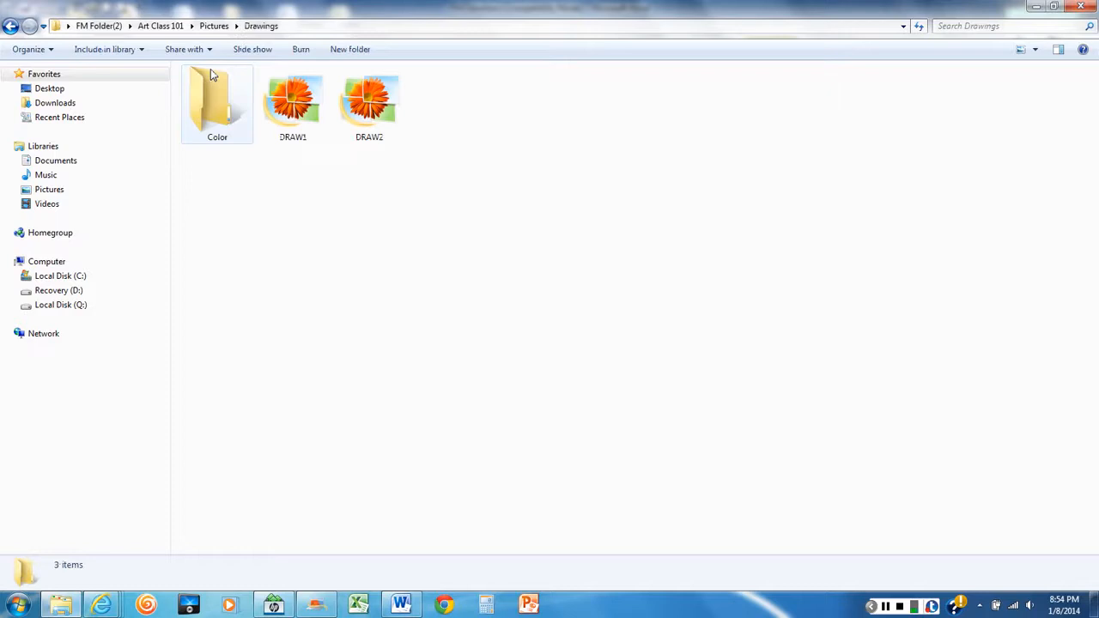
right_click(327, 249)
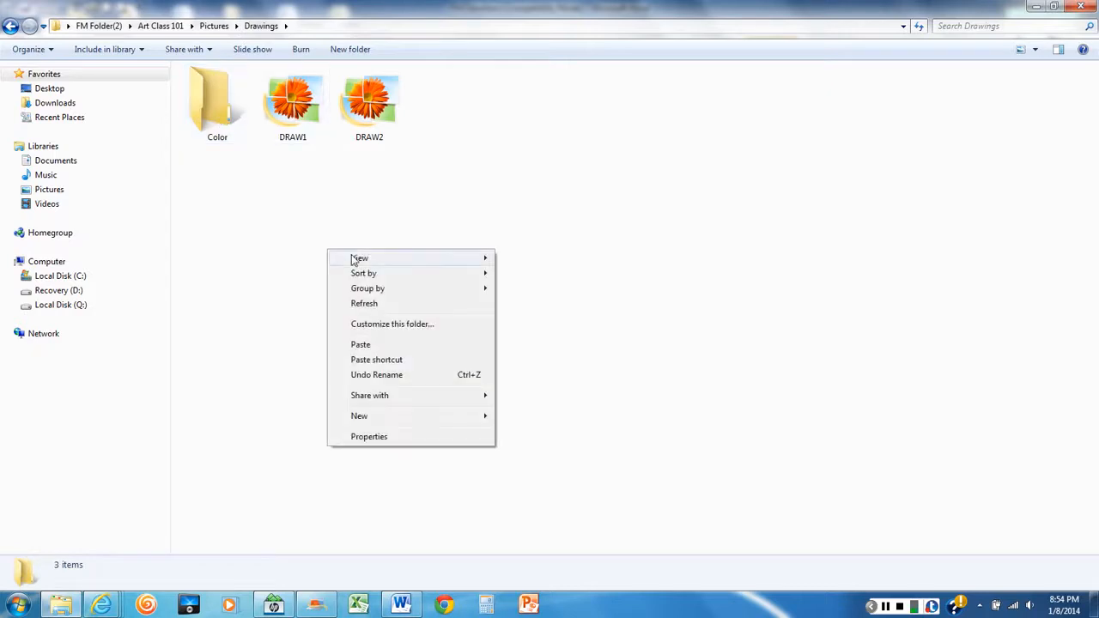
mouse_move(355, 257)
left_click(522, 317)
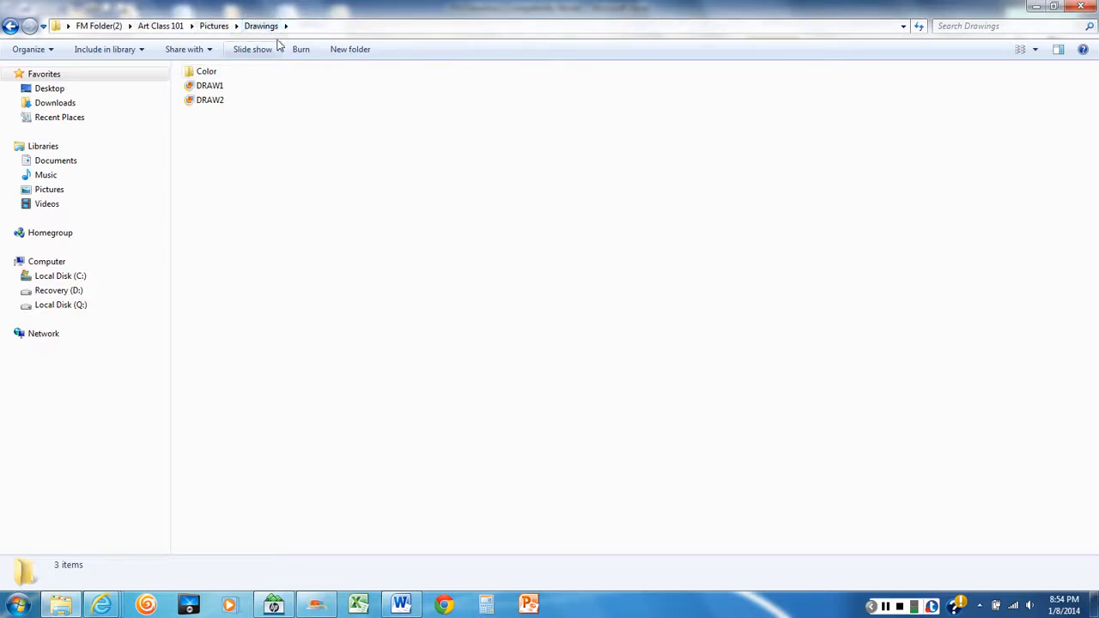
Paste the two copied palette files into the Color subfolder of Drawings, rechecking the task in the Word directions along the way
left_click(206, 73)
double_click(207, 75)
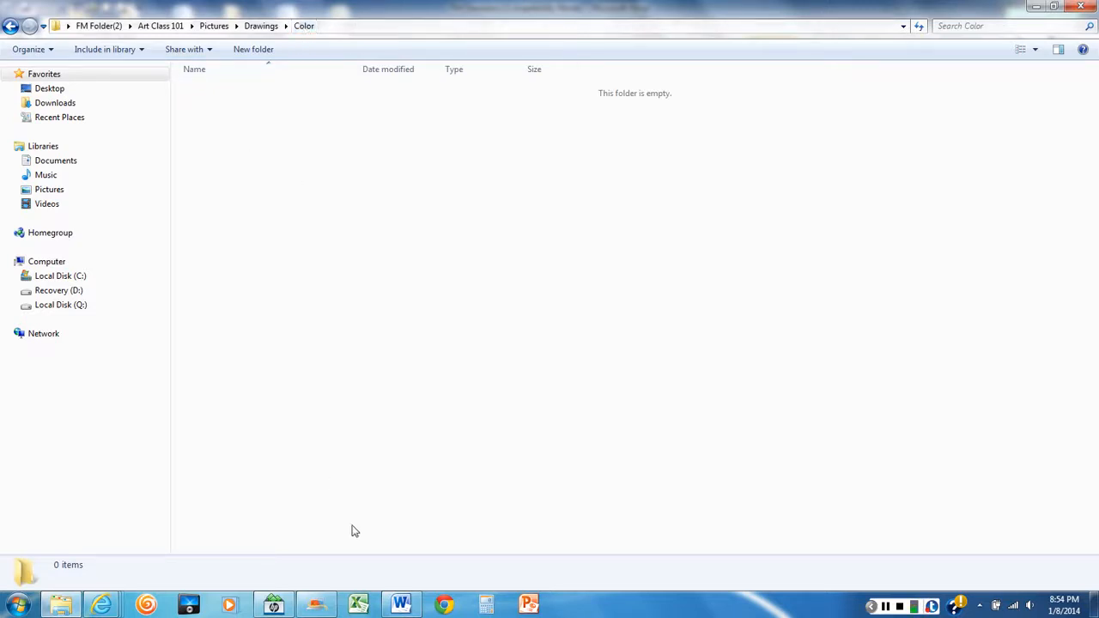
left_click(401, 604)
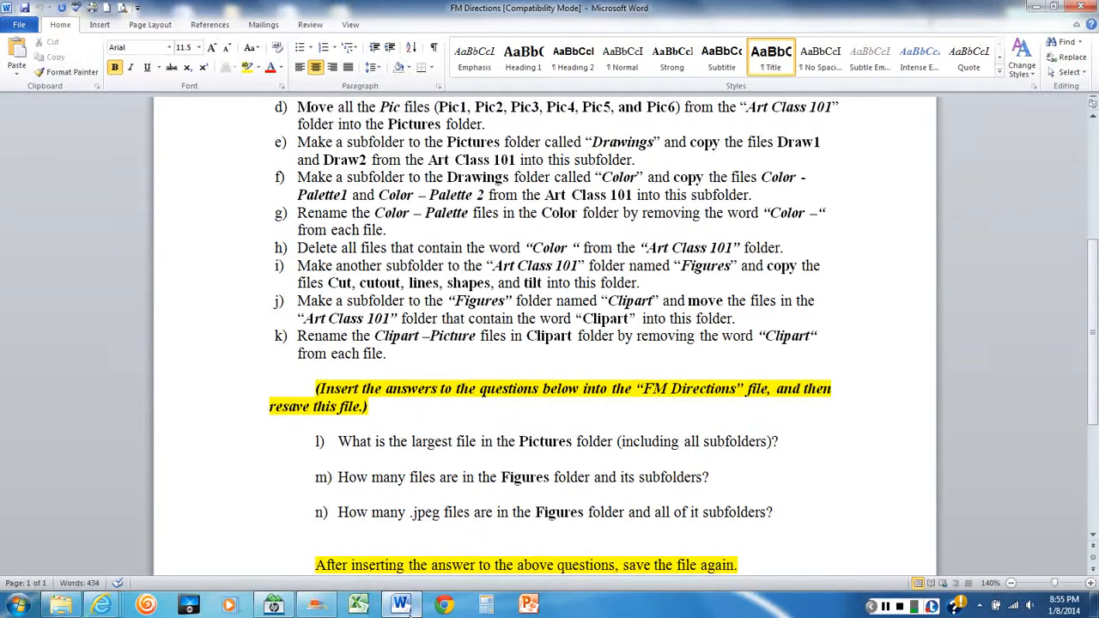
left_click(62, 605)
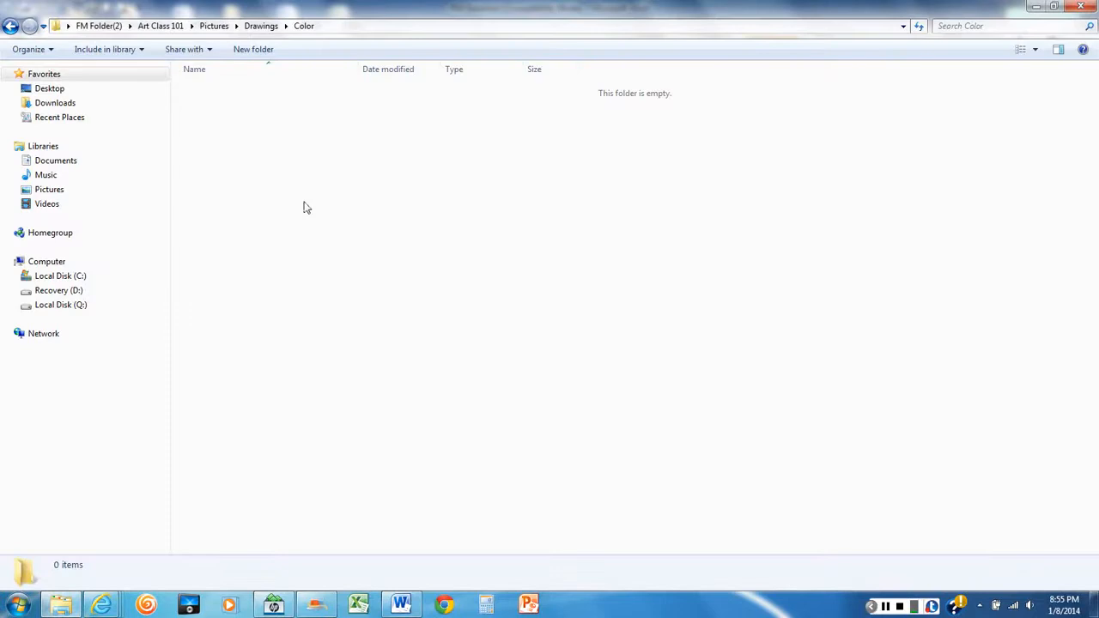
right_click(302, 146)
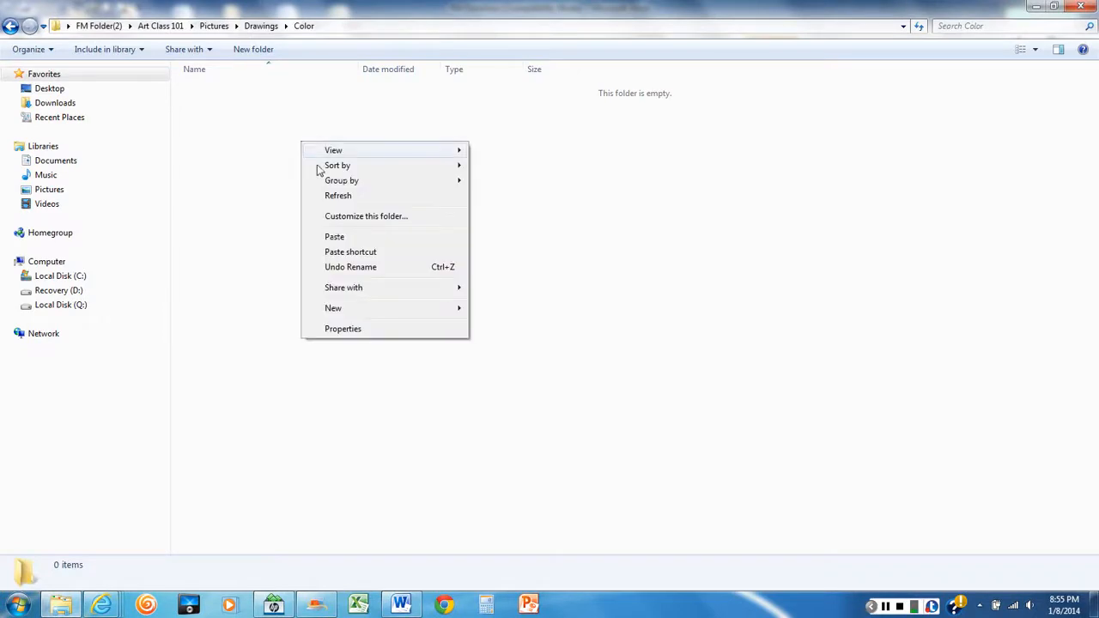
left_click(335, 237)
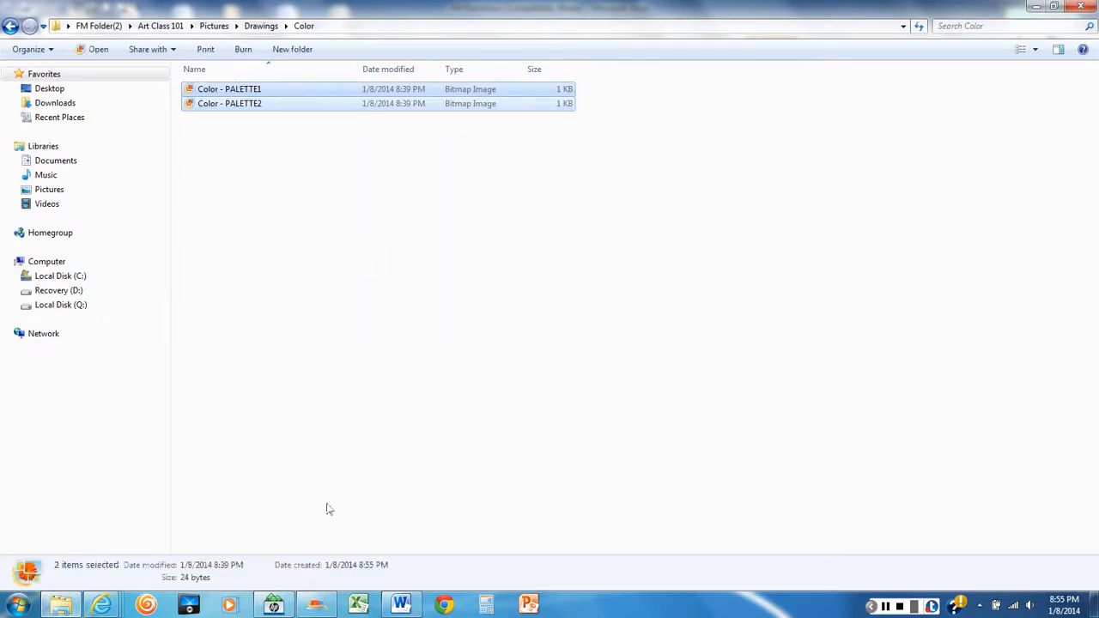
Read the palette renaming task in the Word directions and, back in Explorer, rename Color - PALETTE1 in the Color folder as PALETTE1
left_click(401, 606)
scroll(331, 198, "down", 1)
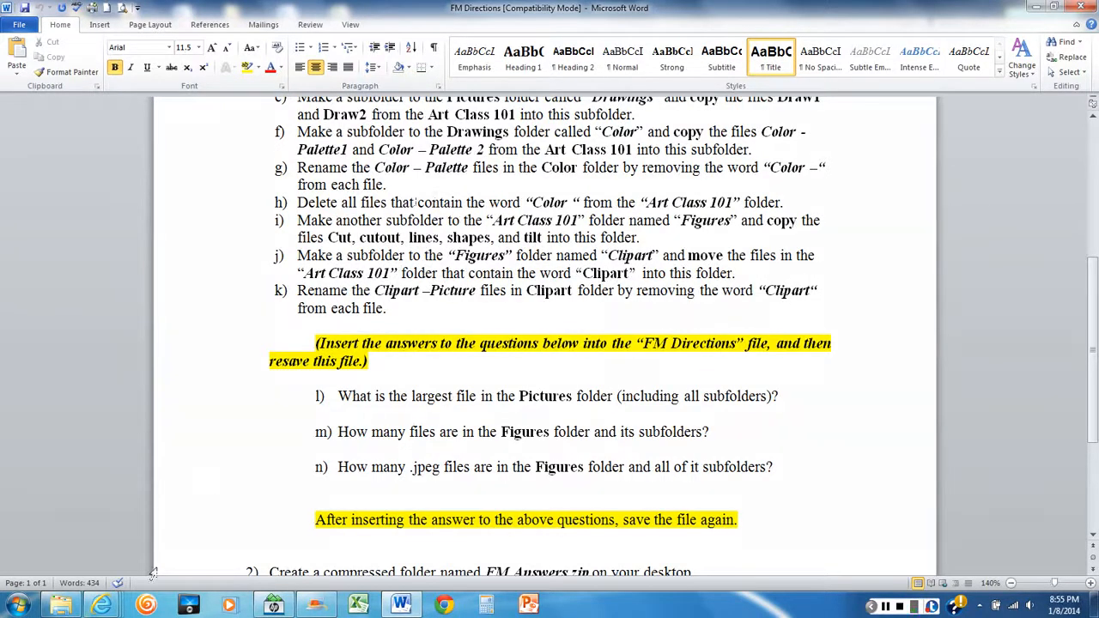
left_click(72, 607)
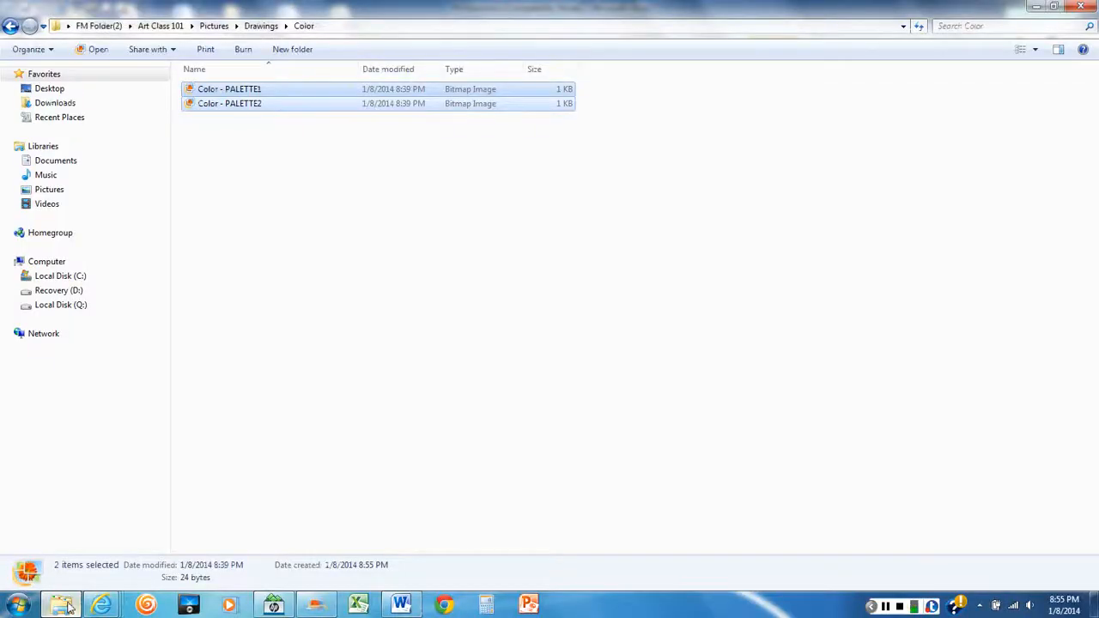
left_click(230, 96)
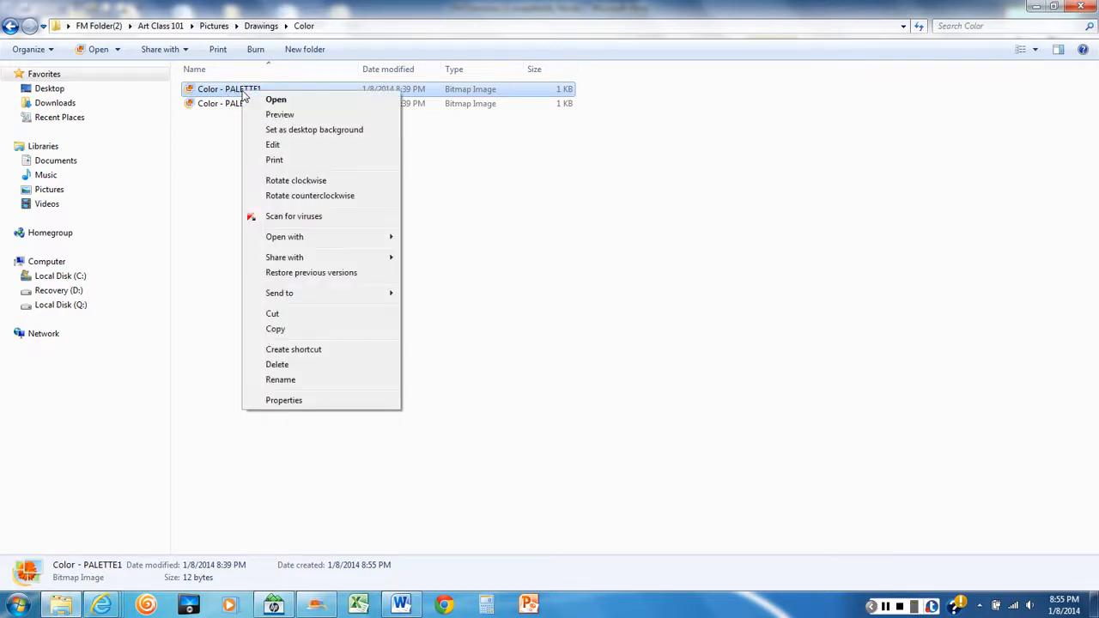
left_click(281, 380)
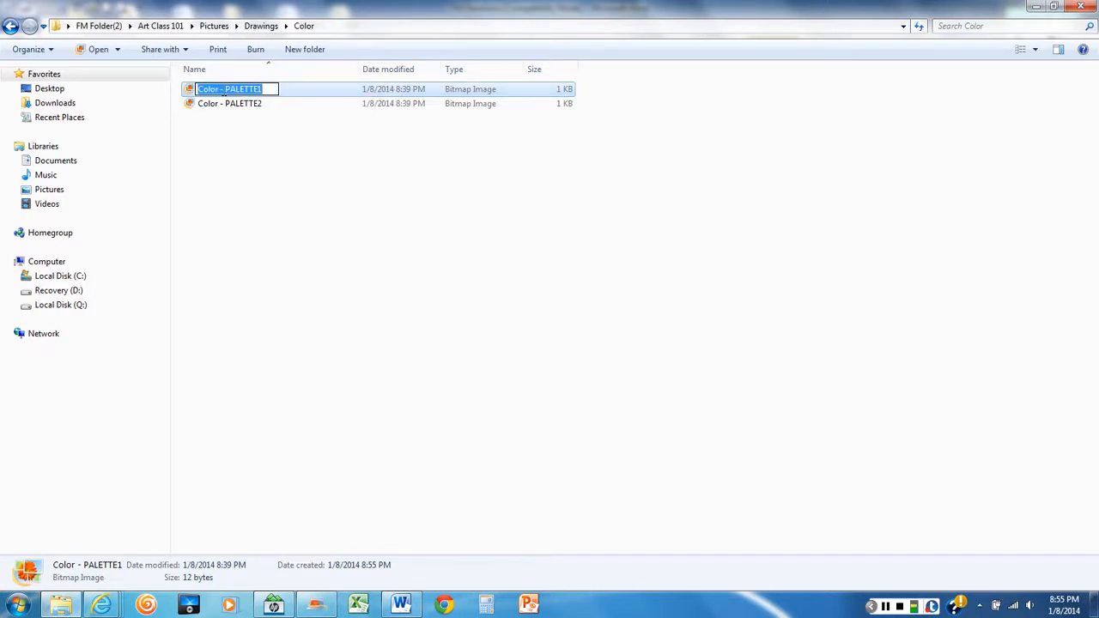
left_click(261, 91)
key("BackSpace")
key("BackSpace")
key("BackSpace")
key("BackSpace")
key("BackSpace")
key("BackSpace")
key("BackSpace")
key("BackSpace")
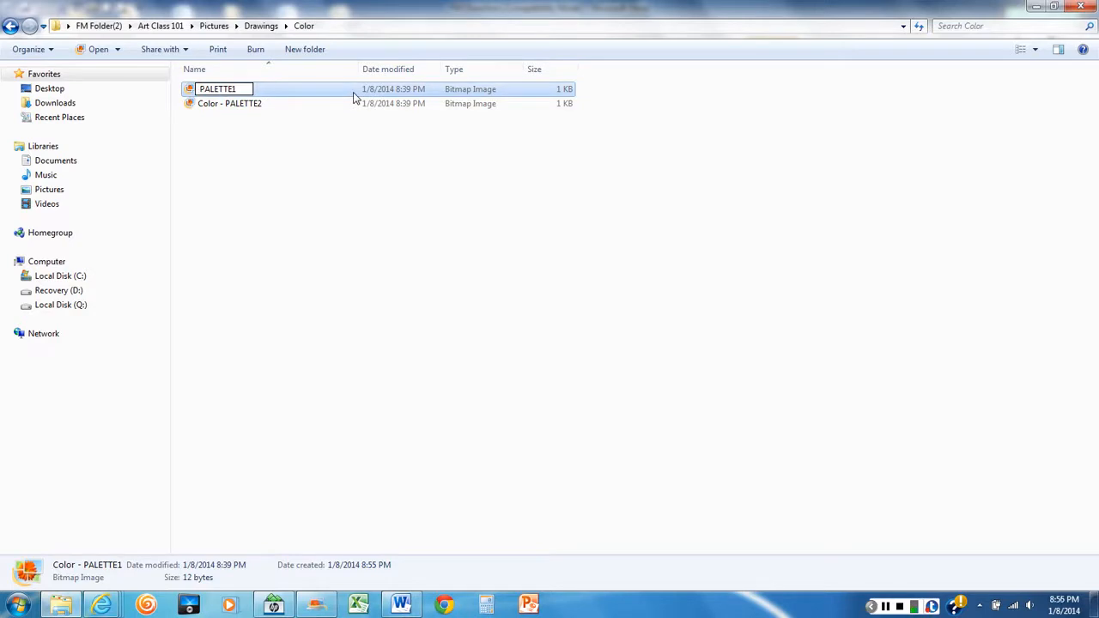
left_click(238, 243)
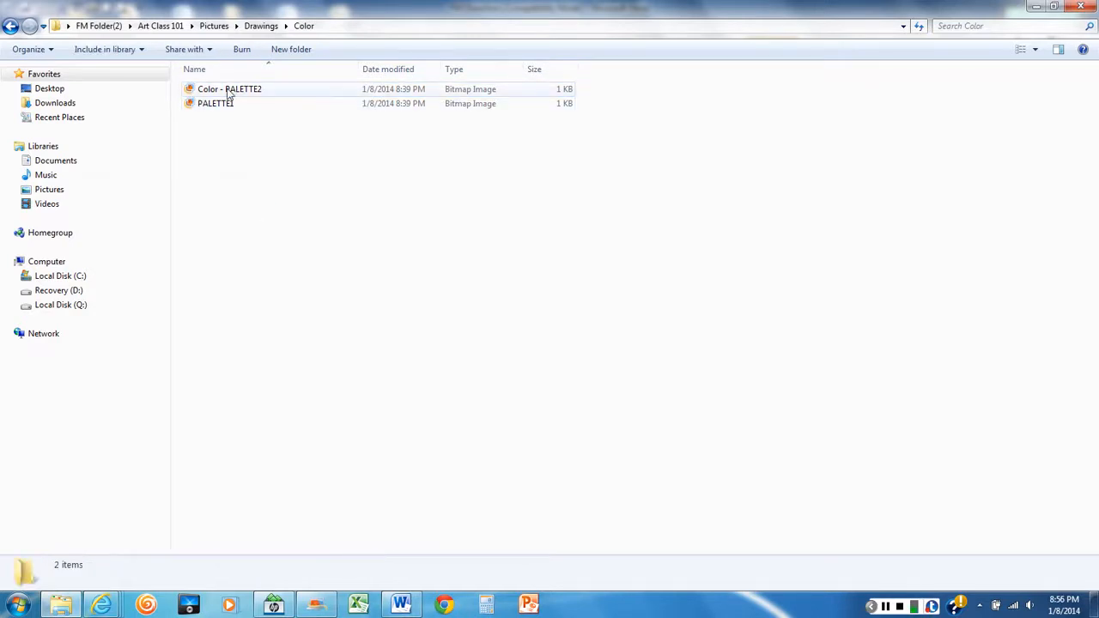
Rename the Color - PALETTE2 file in the Color folder as PALETTE2
left_click(258, 90)
right_click(258, 87)
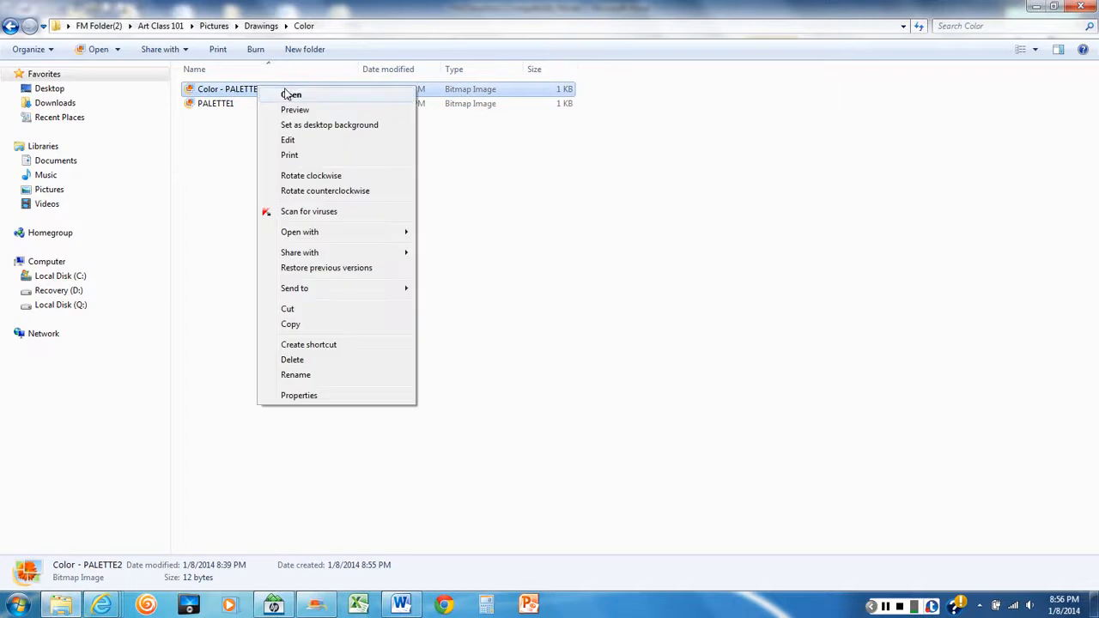
left_click(293, 377)
left_click(227, 89)
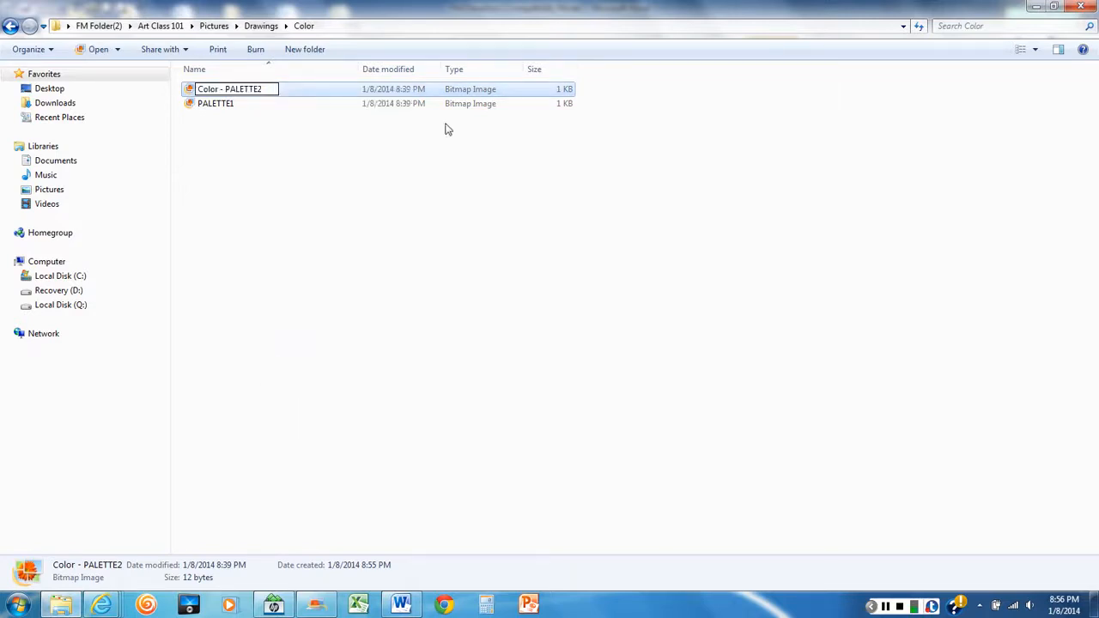
key("BackSpace")
key("BackSpace")
key("BackSpace")
key("BackSpace")
key("BackSpace")
key("BackSpace")
key("BackSpace")
key("BackSpace")
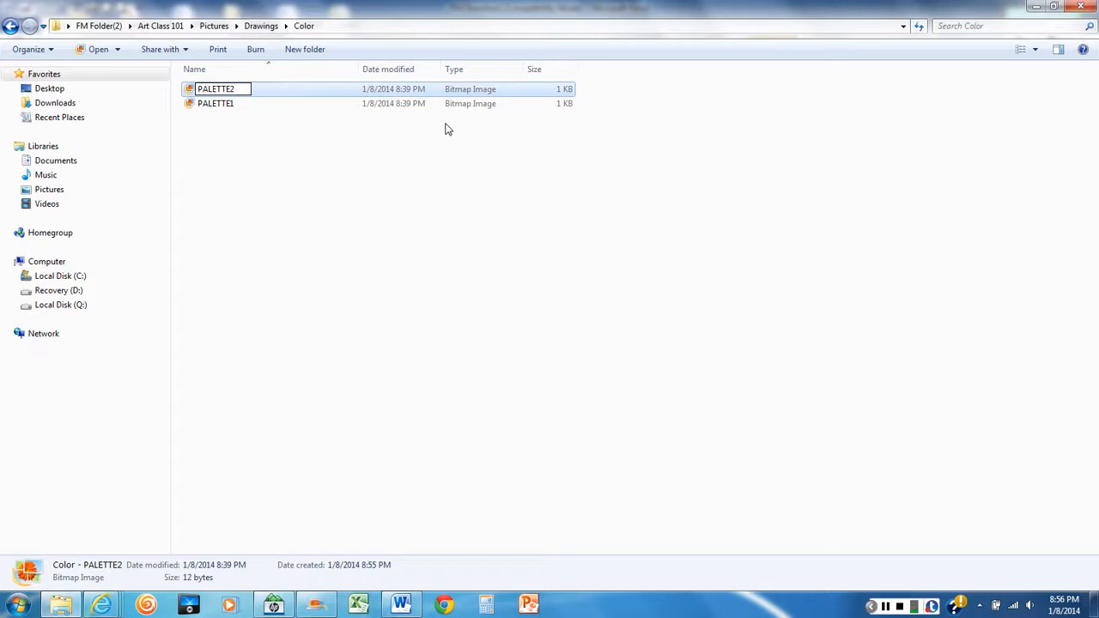
left_click(386, 160)
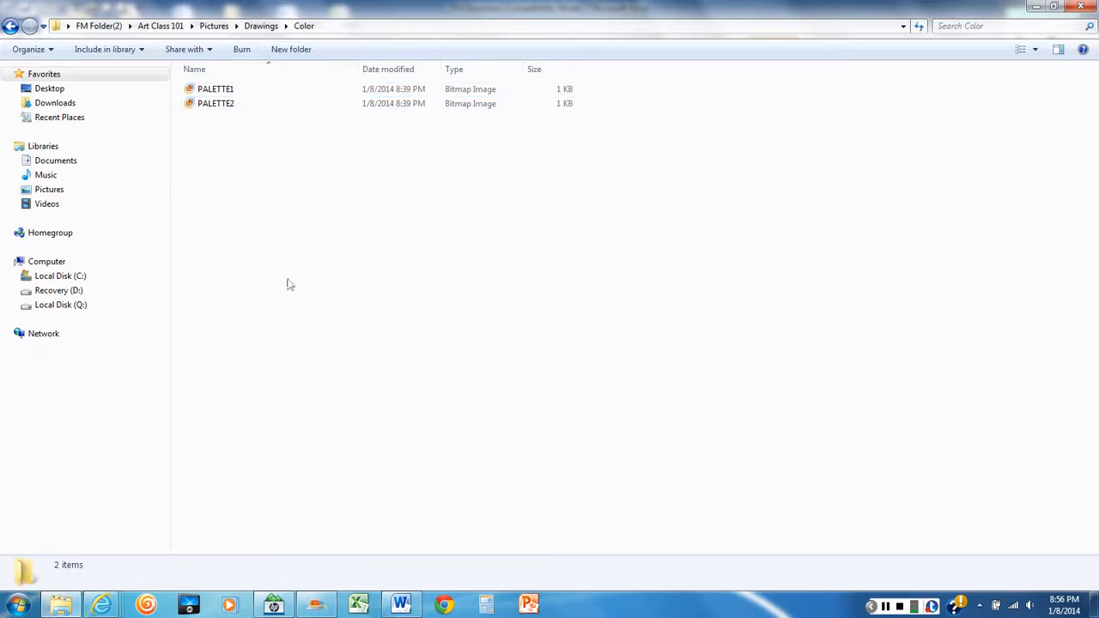
Read the task on deleting Color files in the Word directions, return to Explorer and go to the Art Class 101 folder
left_click(418, 607)
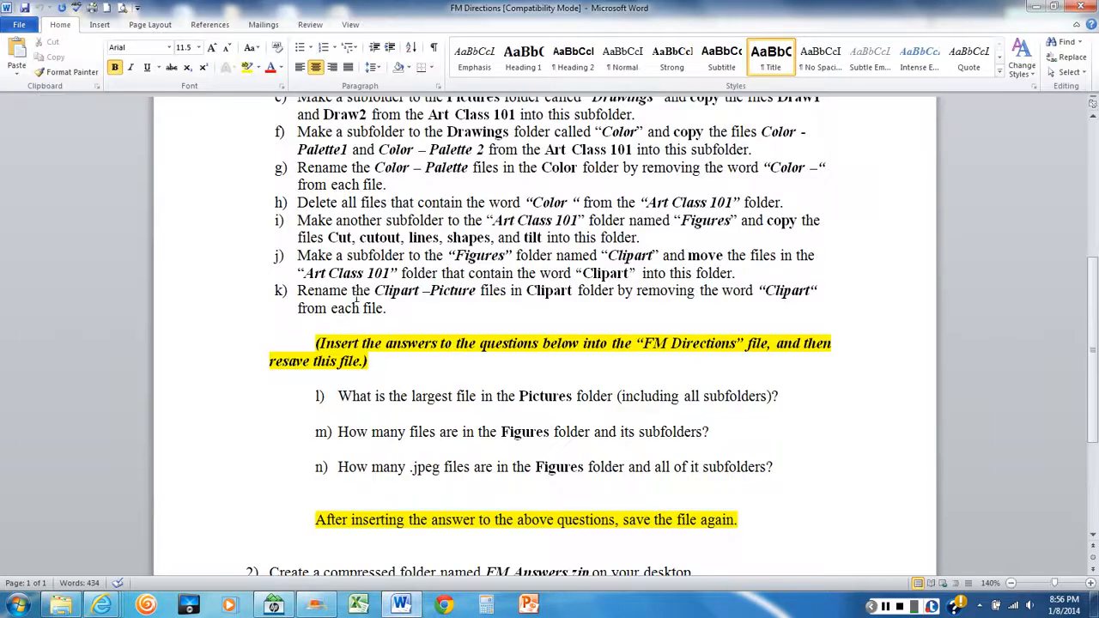
scroll(350, 243, "down", 1)
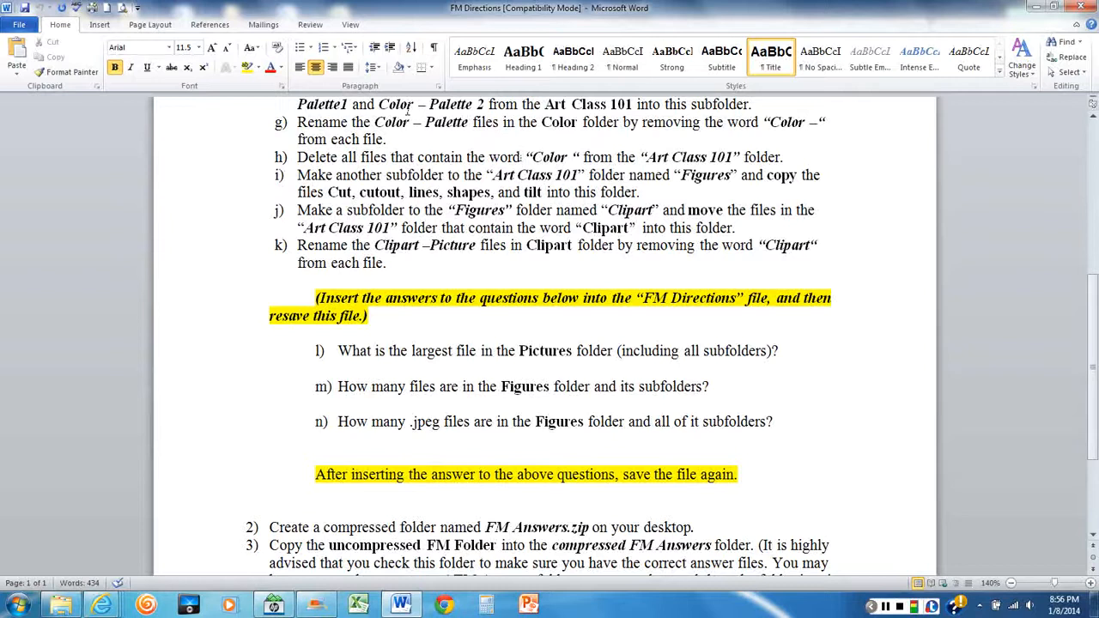
left_click(60, 606)
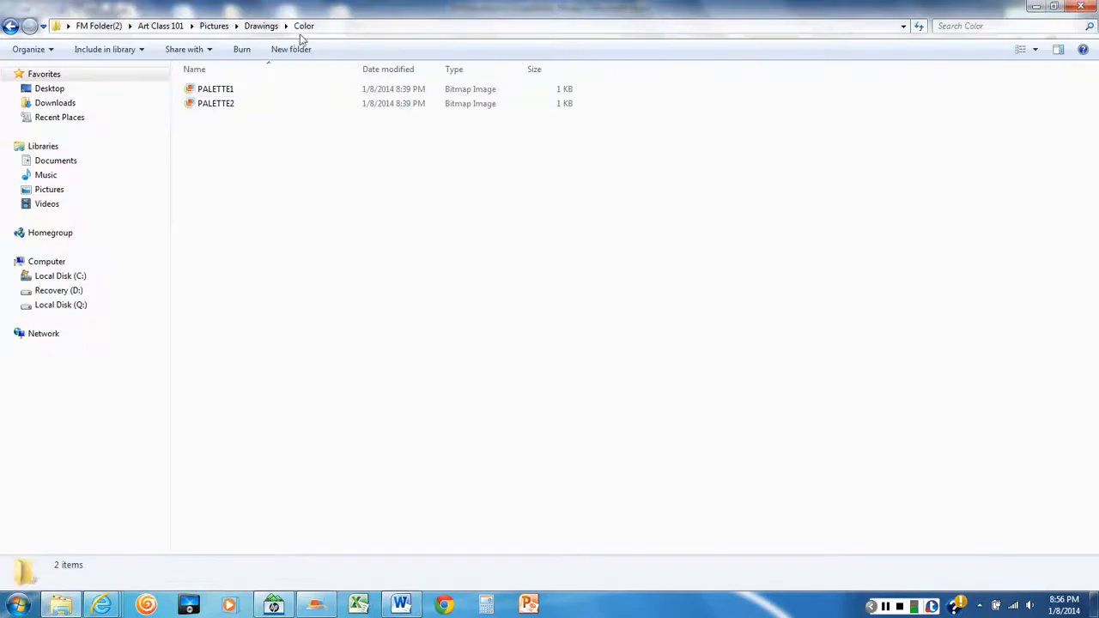
left_click(161, 25)
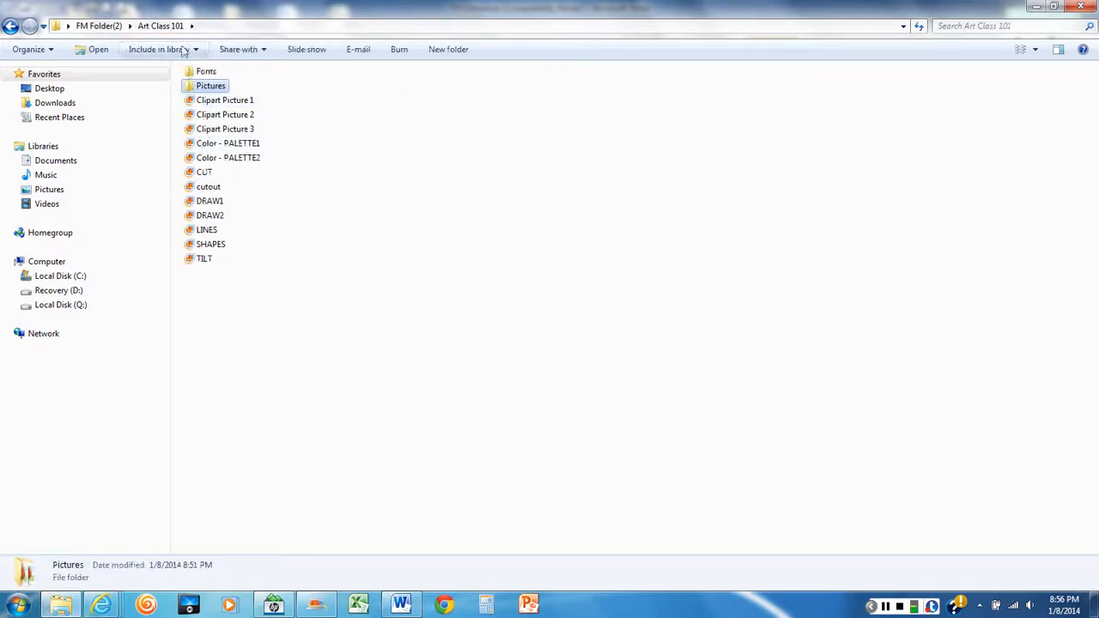
left_click(156, 26)
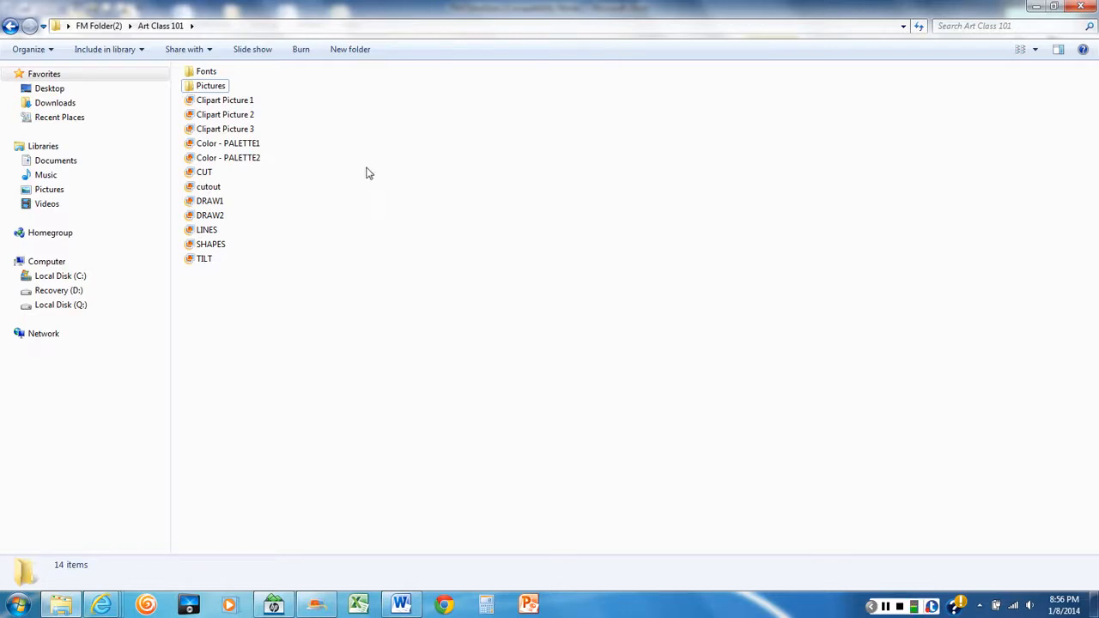
Delete the Color - PALETTE1 and Color - PALETTE2 files from the Art Class 101 folder
left_click(239, 148)
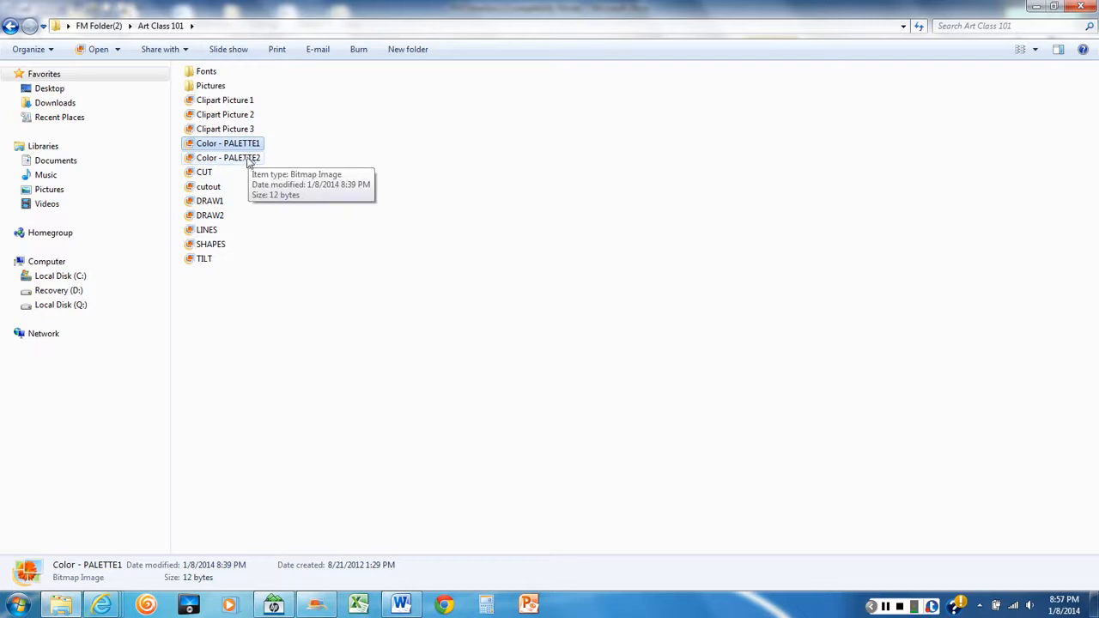
left_click(249, 163, "ctrl")
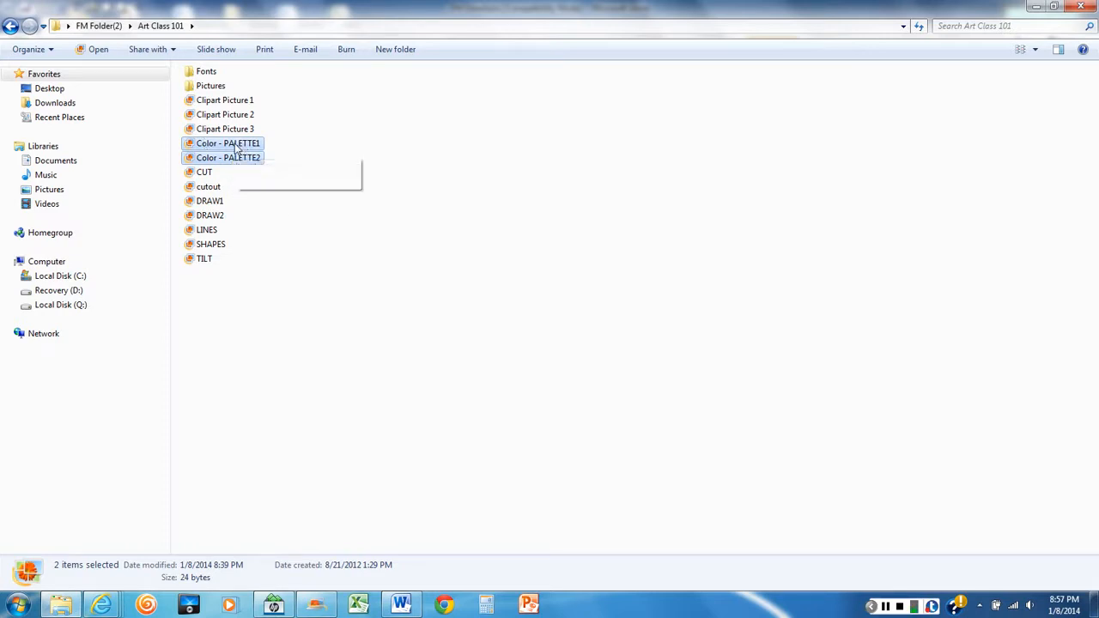
right_click(237, 148)
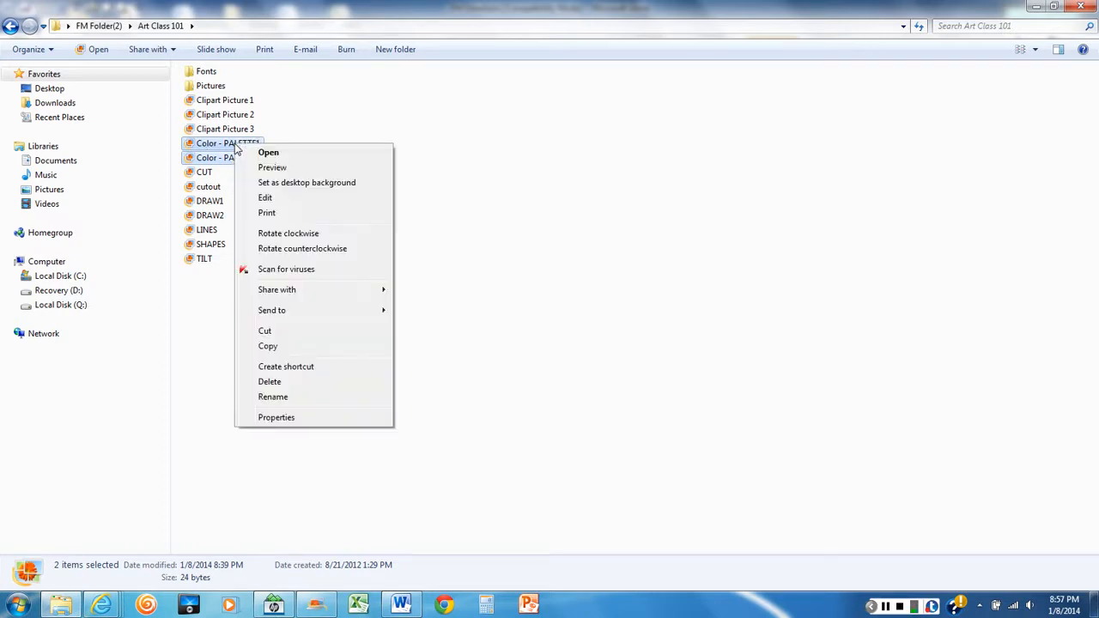
left_click(278, 383)
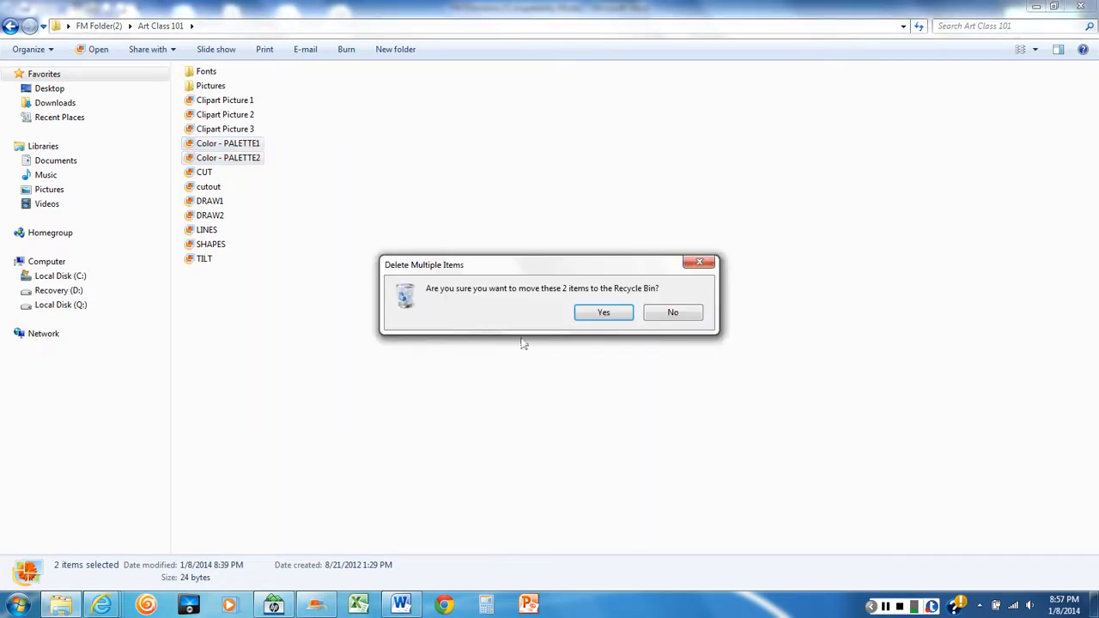
left_click(602, 314)
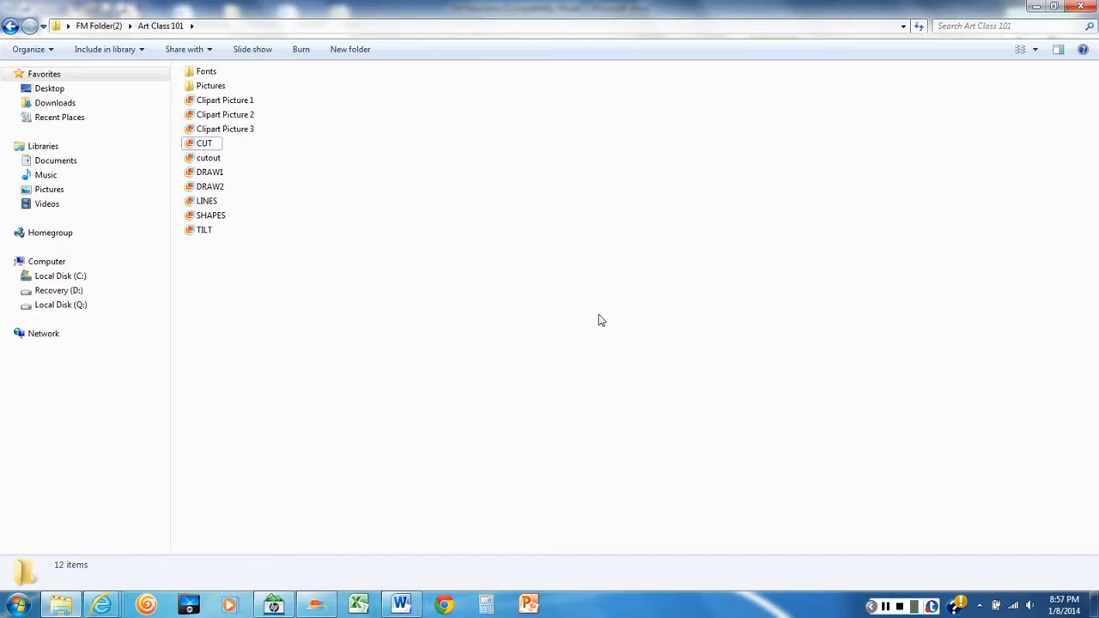
Read the Figures subfolder task in the Word directions and, back in Explorer, create a folder named Figures in Art Class 101
left_click(409, 599)
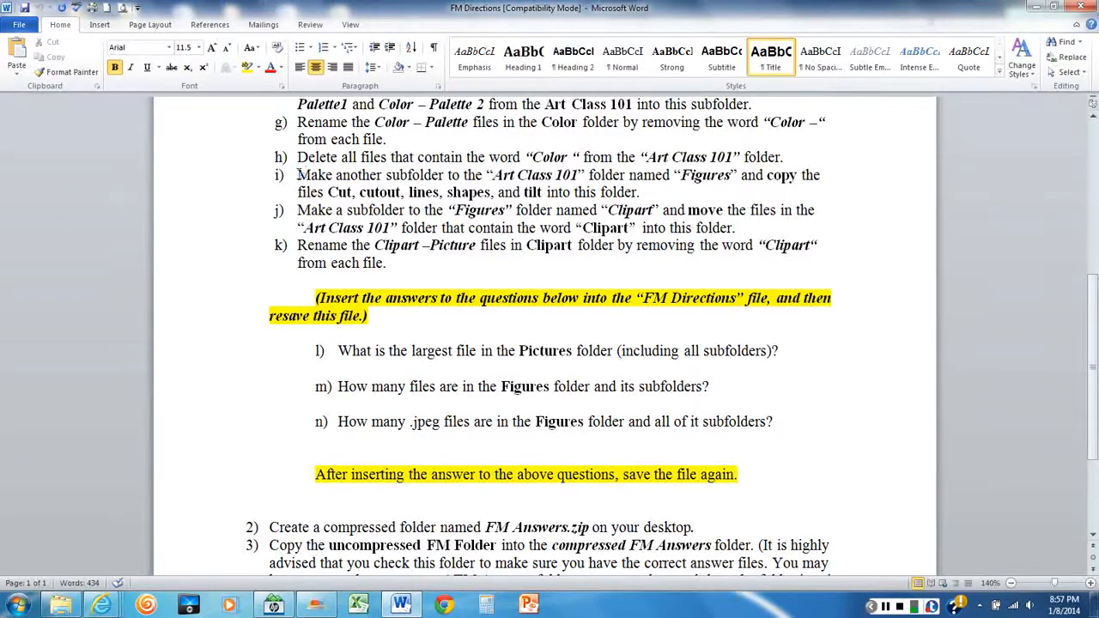
scroll(300, 174, "down", 1)
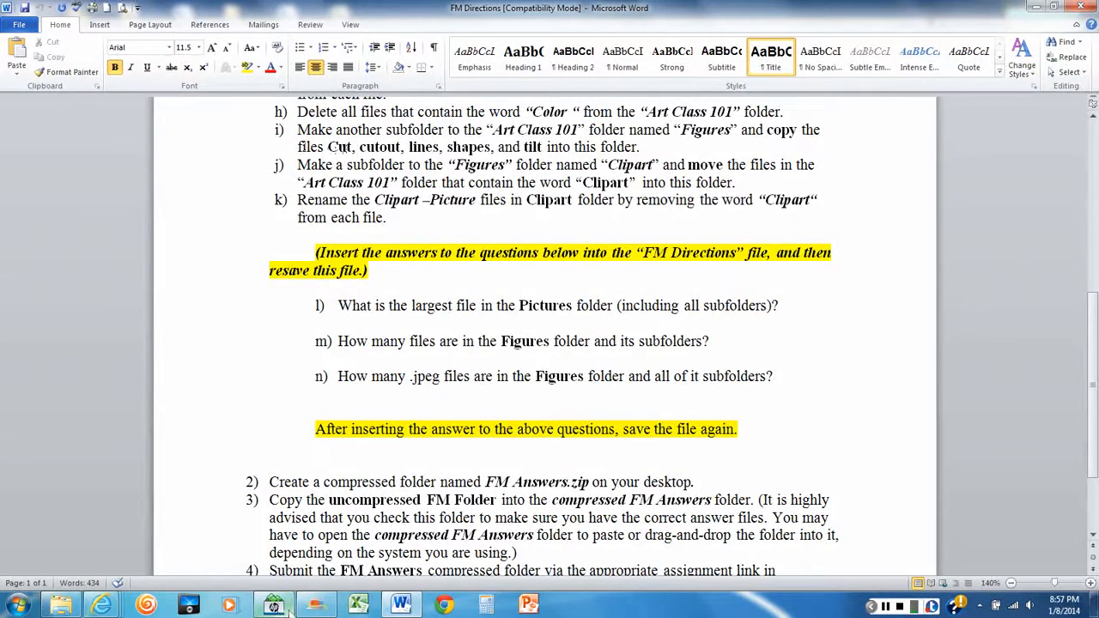
mouse_move(60, 607)
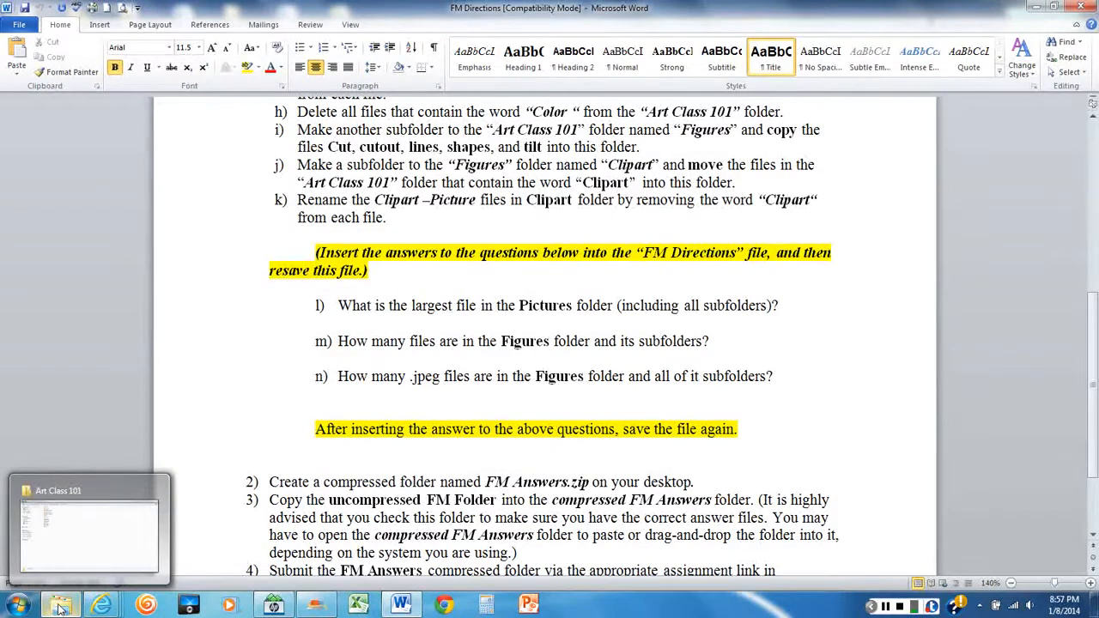
left_click(60, 606)
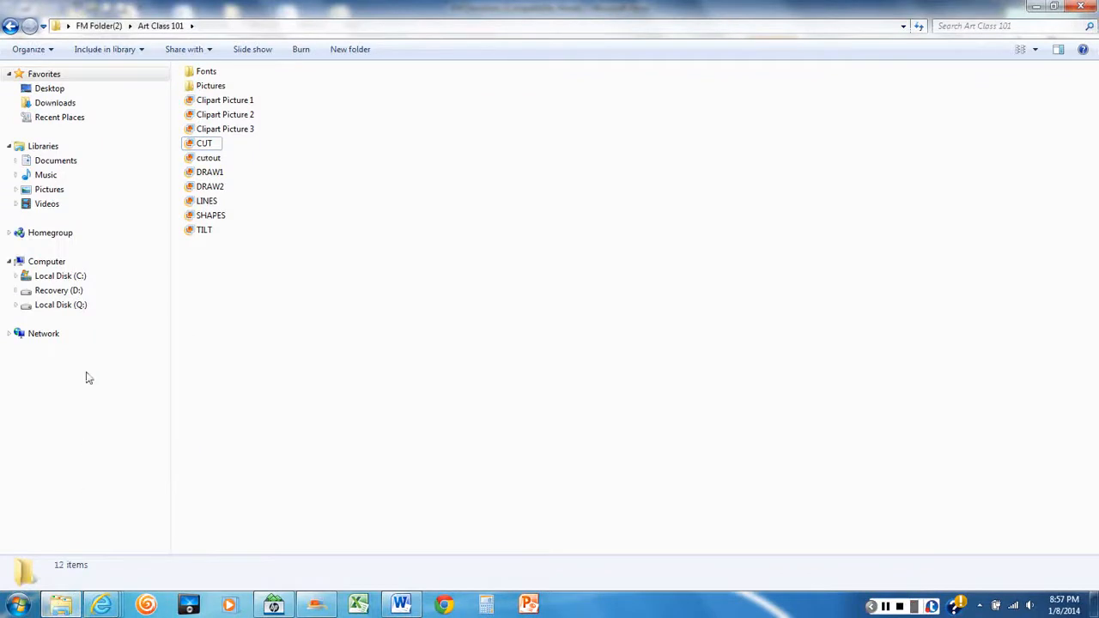
left_click(153, 29)
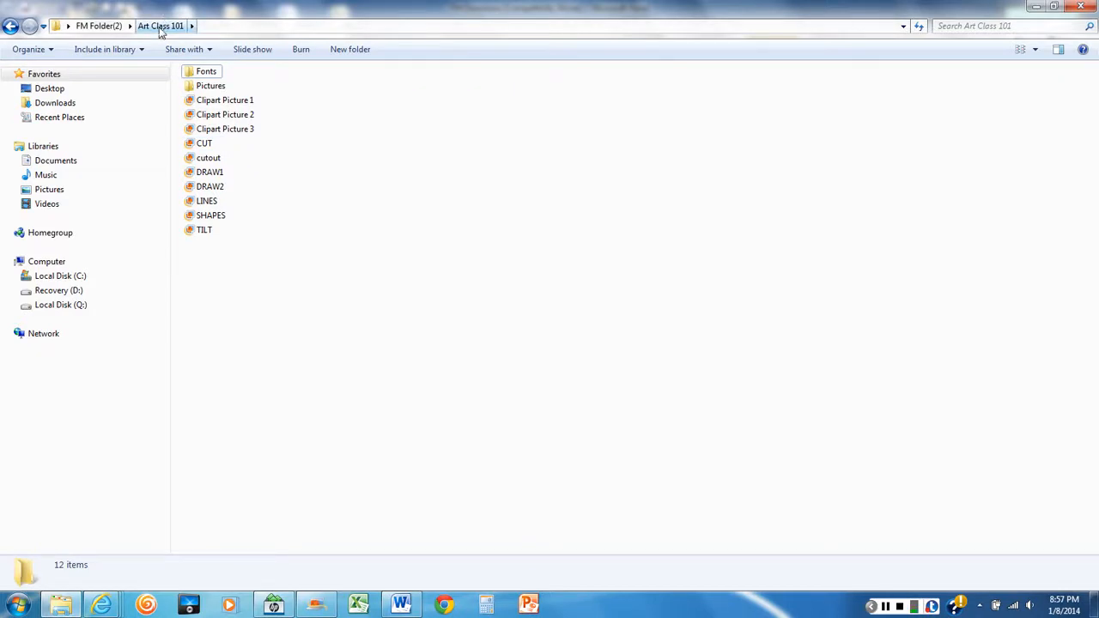
left_click(349, 51)
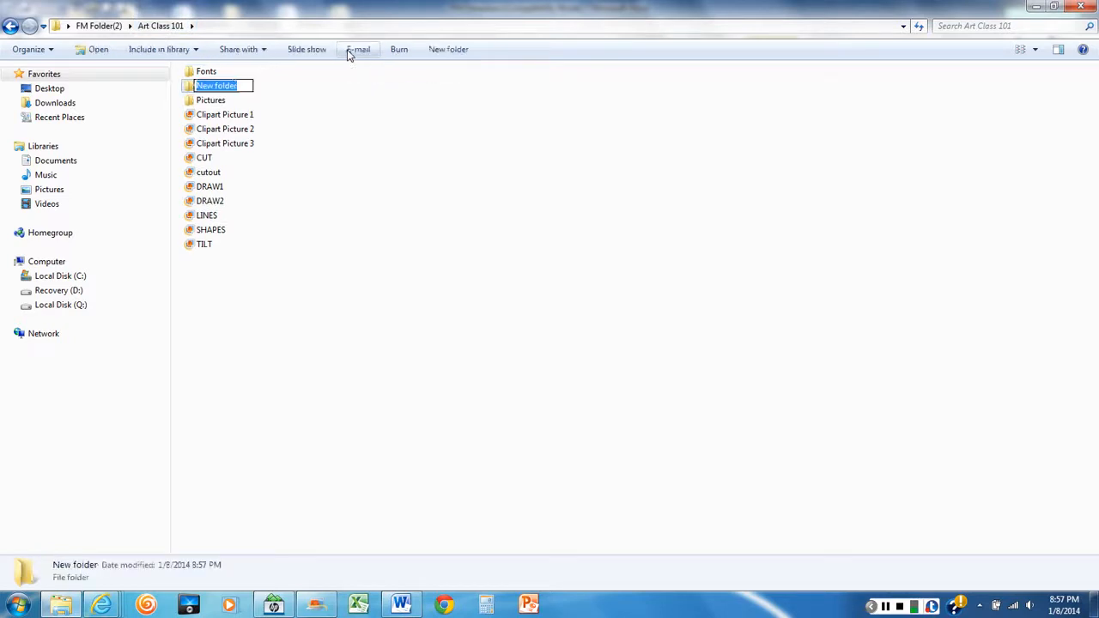
type("F")
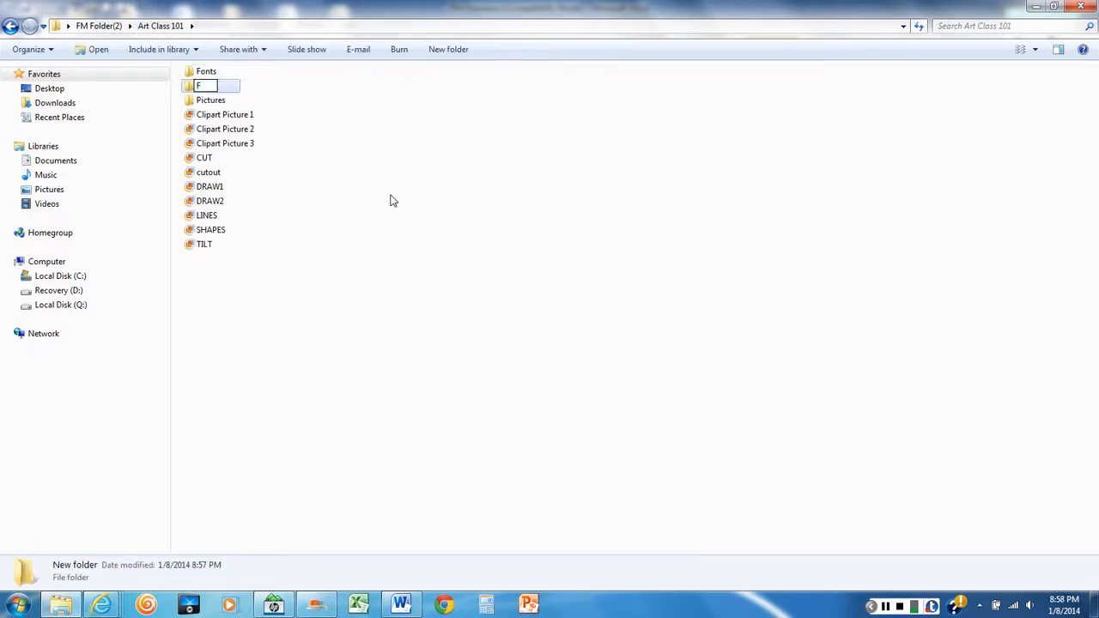
type("igures")
key("Return")
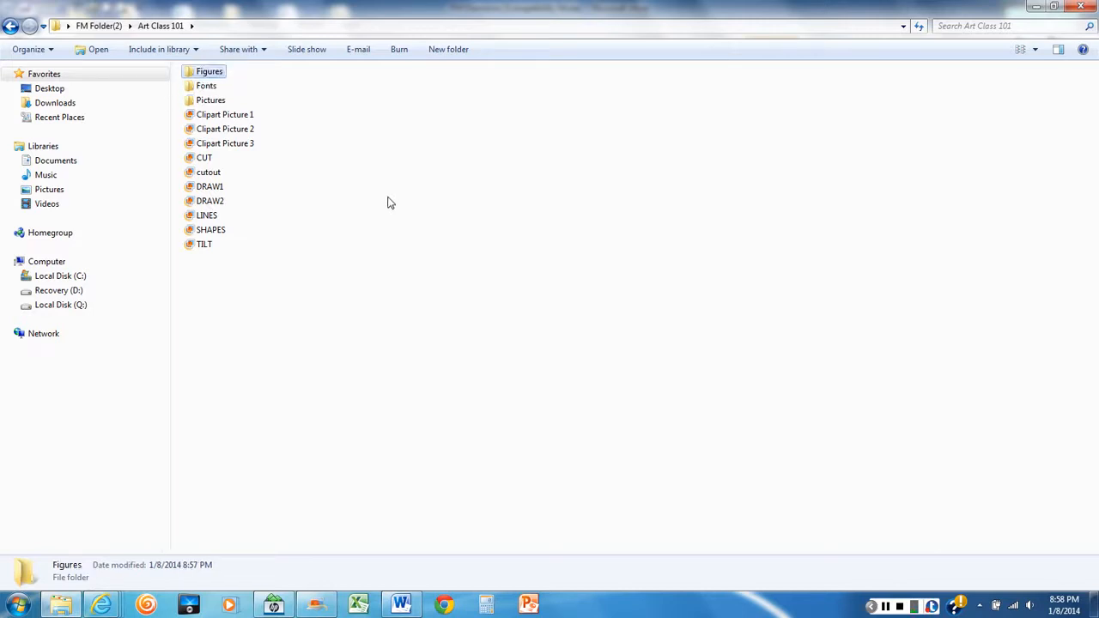
left_click(387, 202)
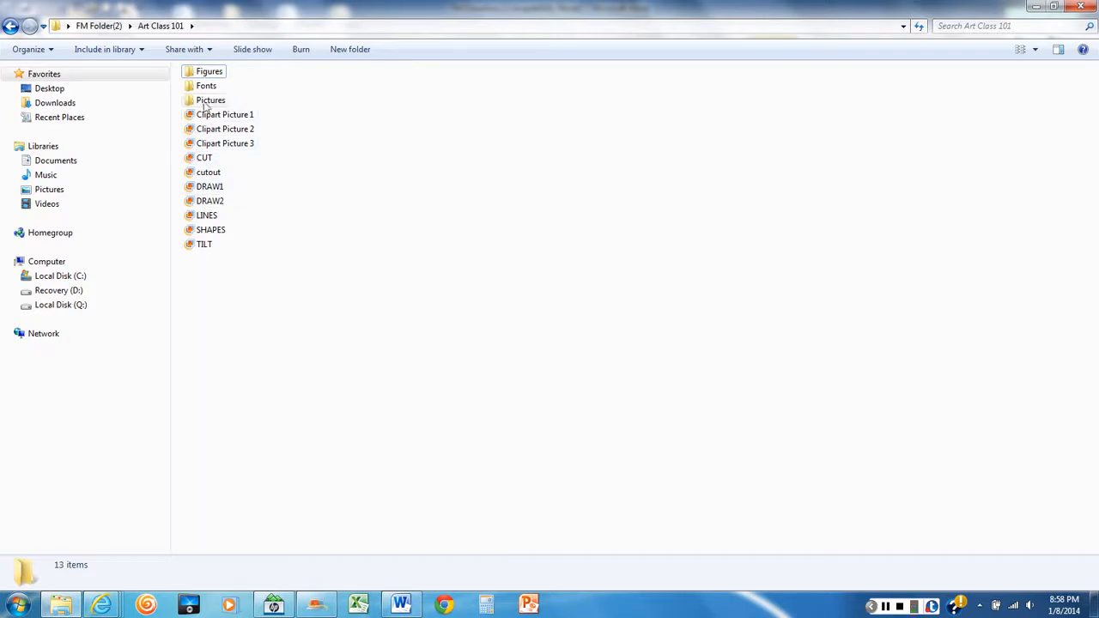
Copy the CUT, cutout, LINES, SHAPES and TILT files from Art Class 101 into the Figures folder
mouse_move(206, 106)
left_click(205, 160)
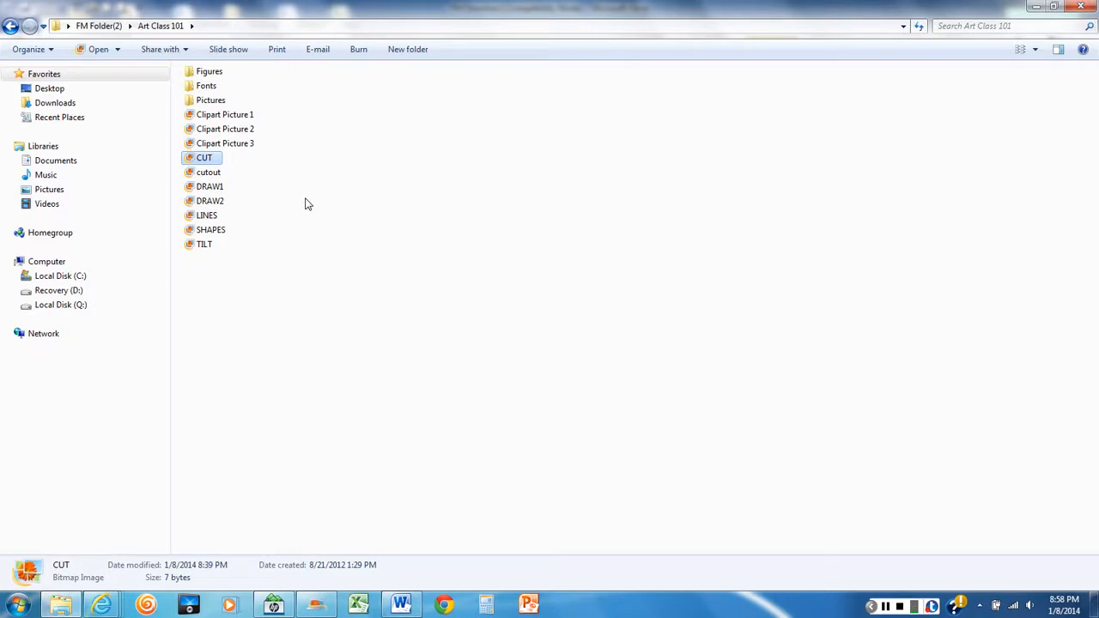
left_click(211, 173, "ctrl")
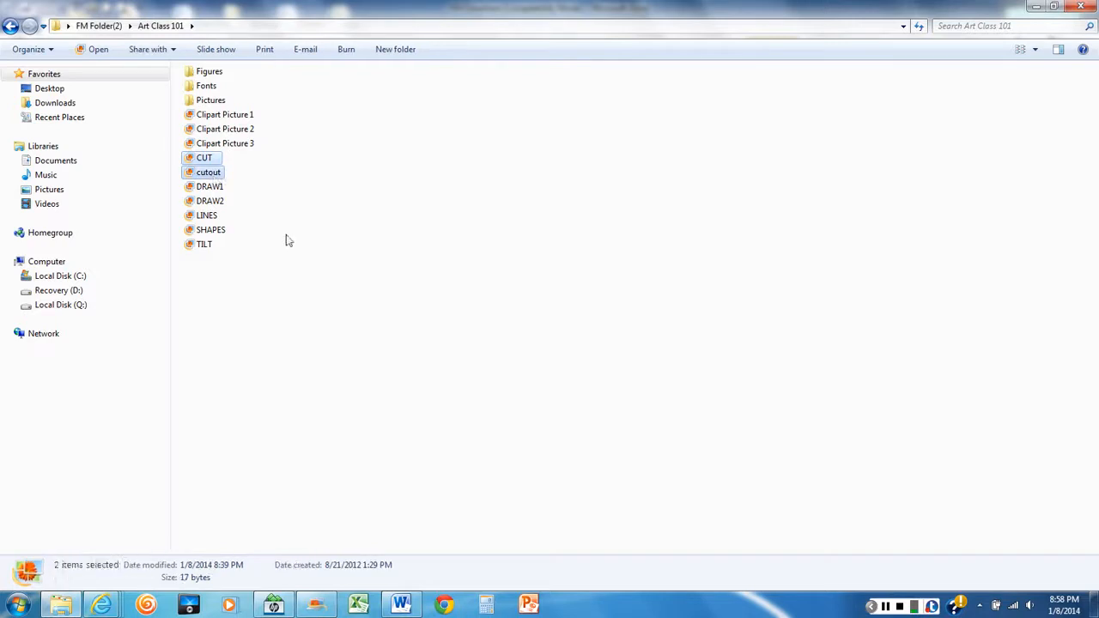
left_click(210, 216, "ctrl")
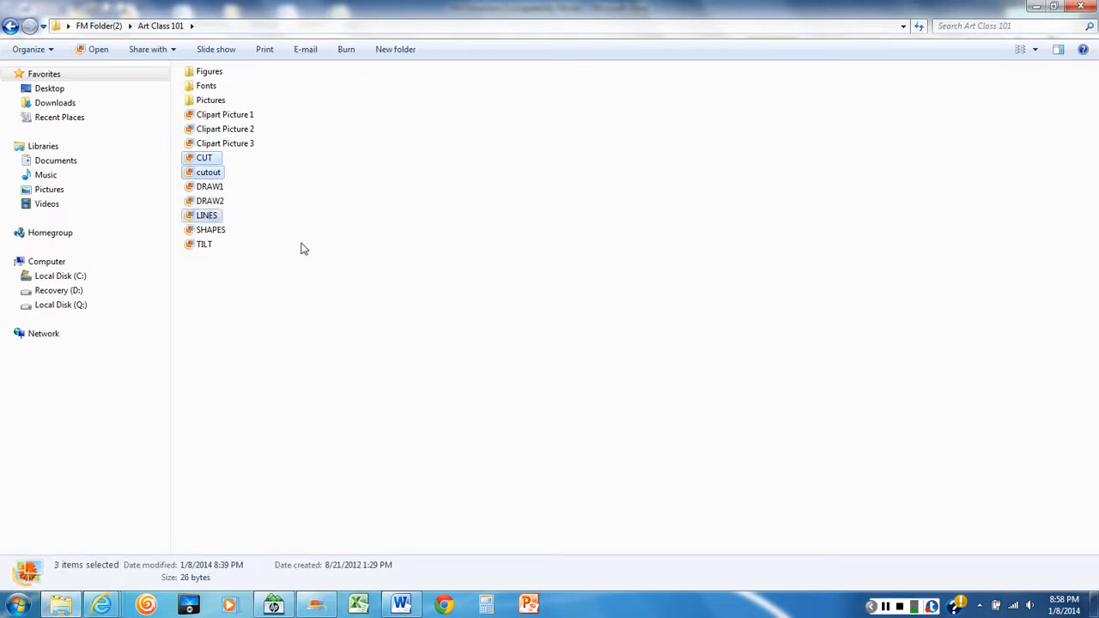
left_click(217, 237, "ctrl")
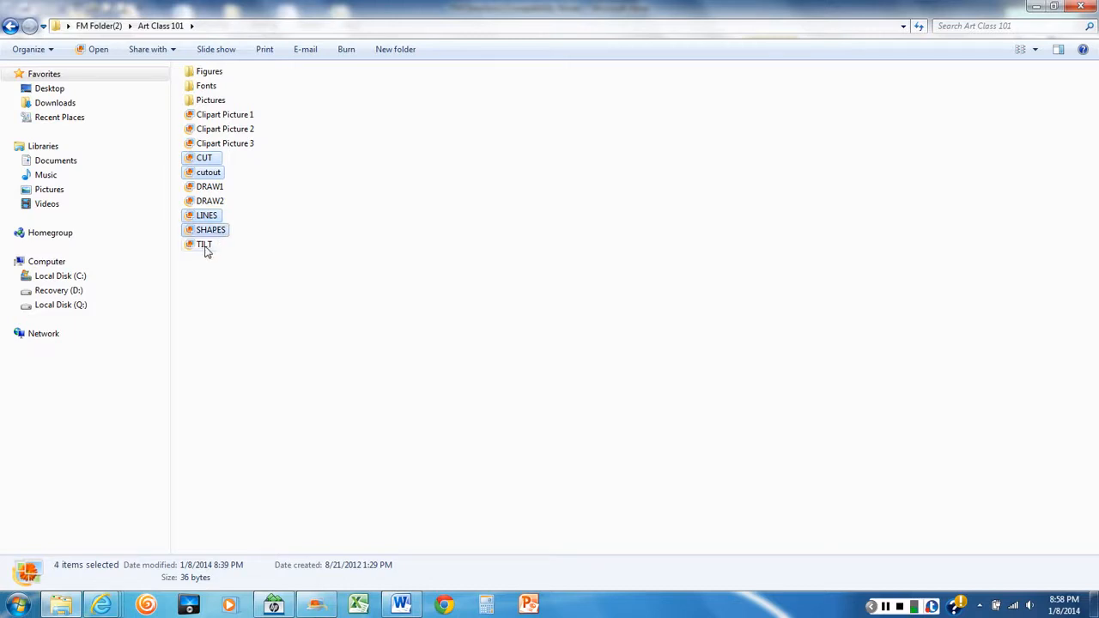
left_click(206, 251, "ctrl")
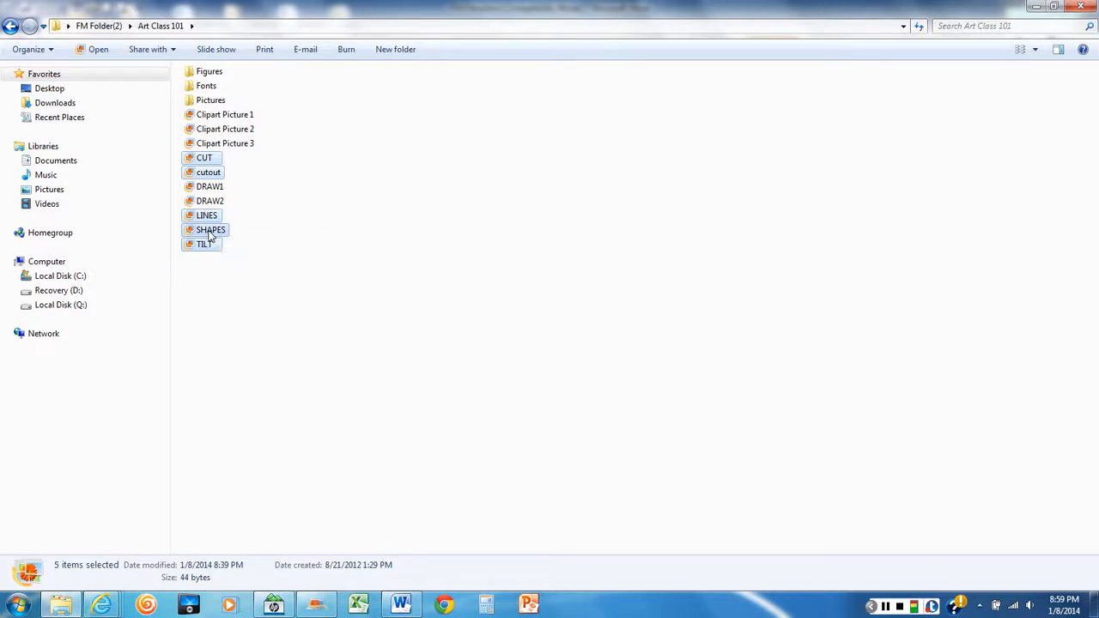
left_click_drag(210, 236, 210, 71)
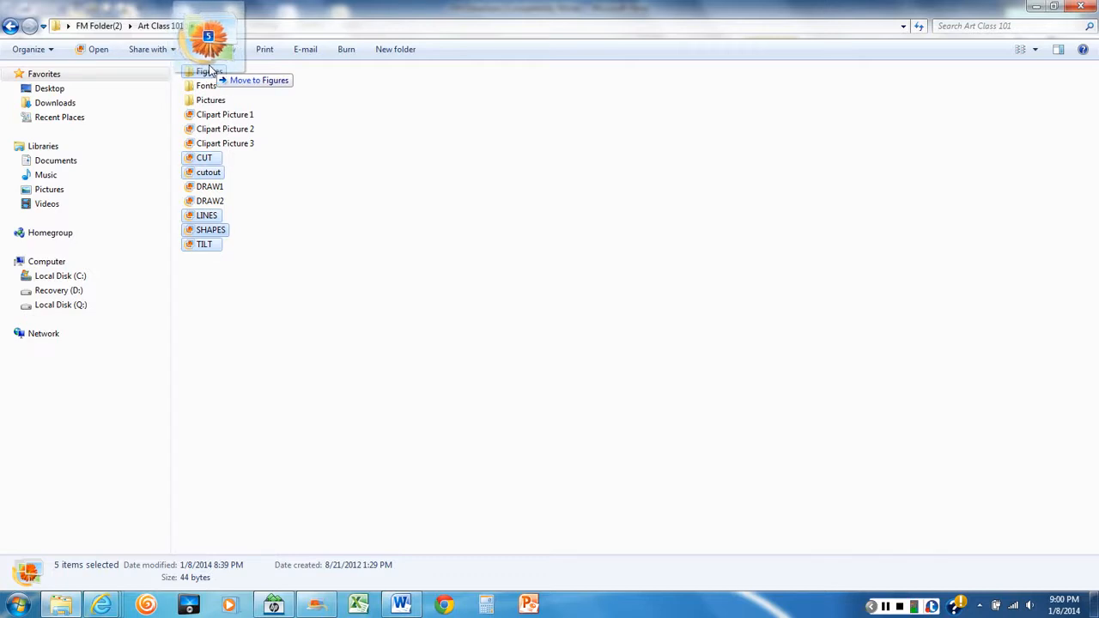
left_click_drag(209, 71, 207, 71)
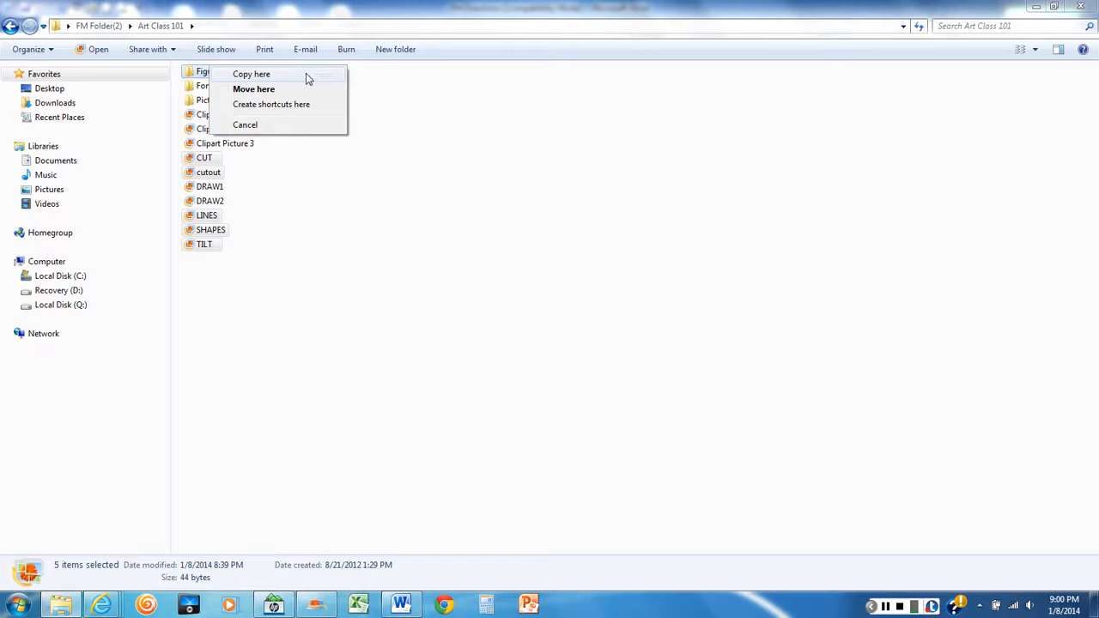
left_click(251, 75)
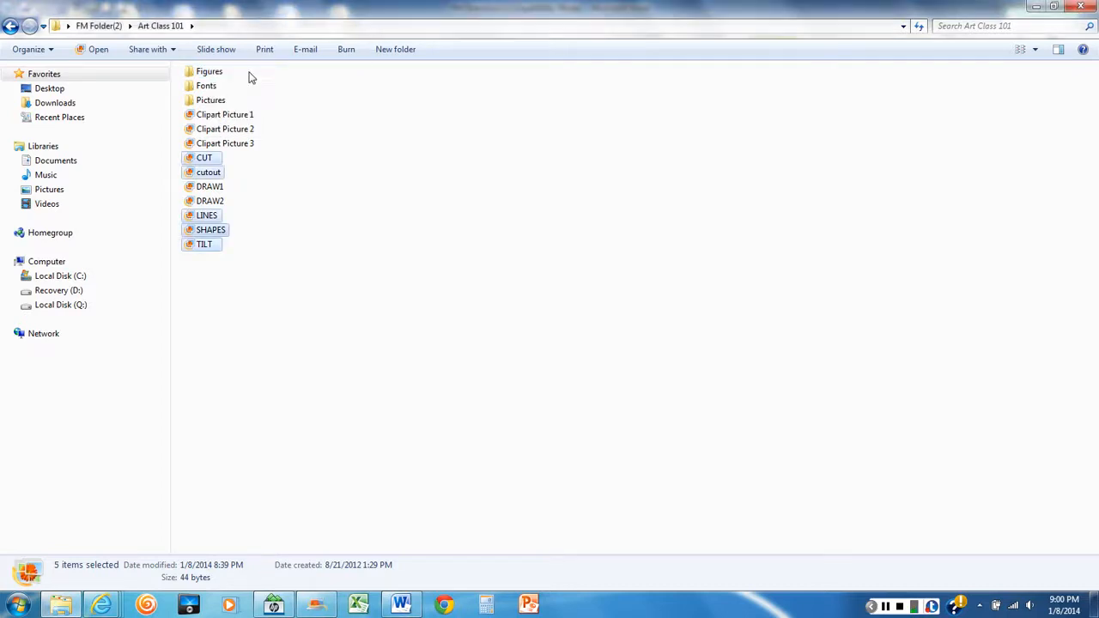
Display the contents of the Figures folder in List view and return to the Art Class 101 folder
double_click(211, 73)
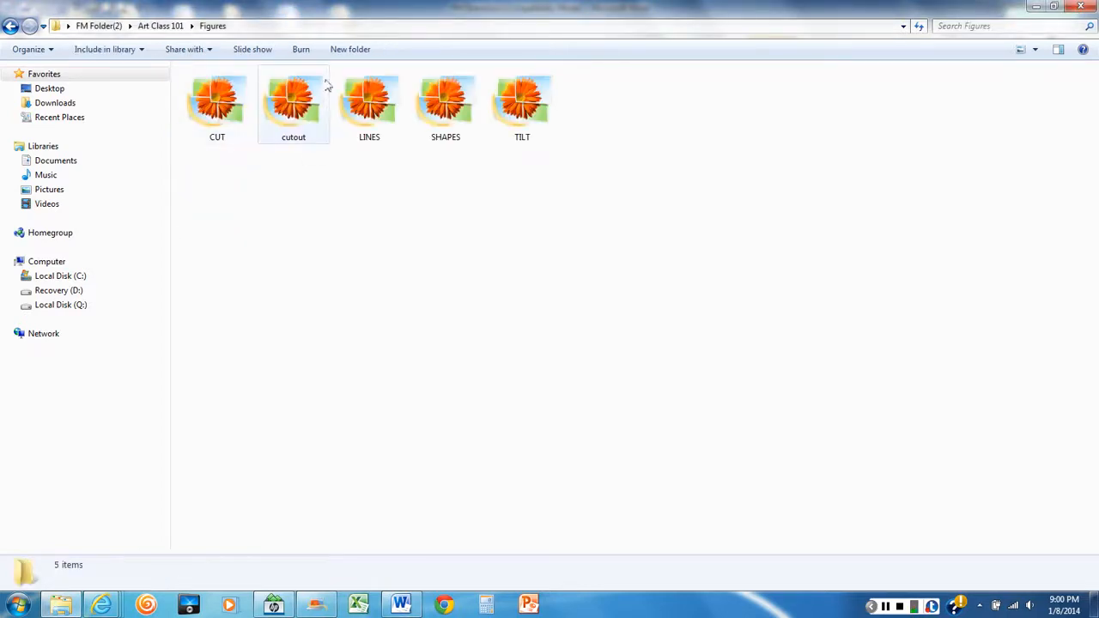
right_click(369, 175)
mouse_move(400, 186)
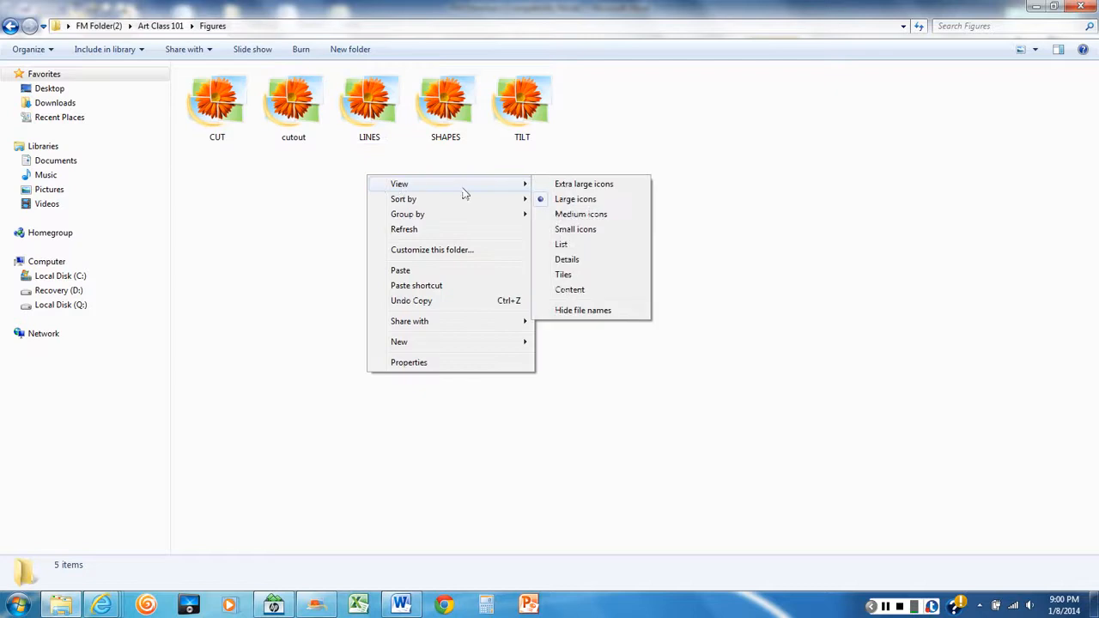
left_click(562, 245)
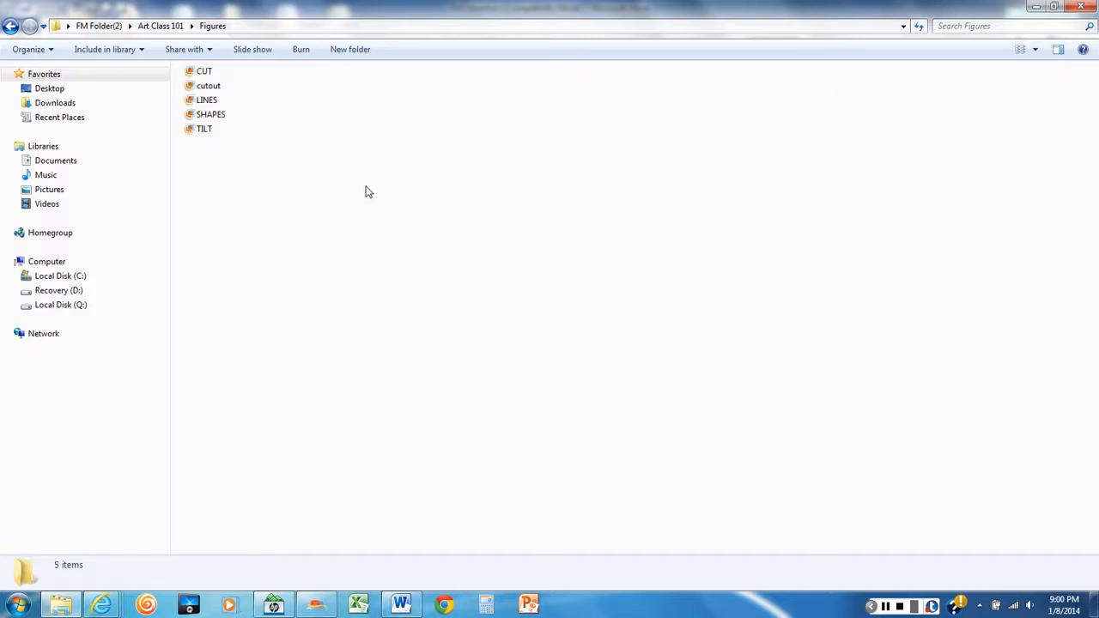
left_click(137, 26)
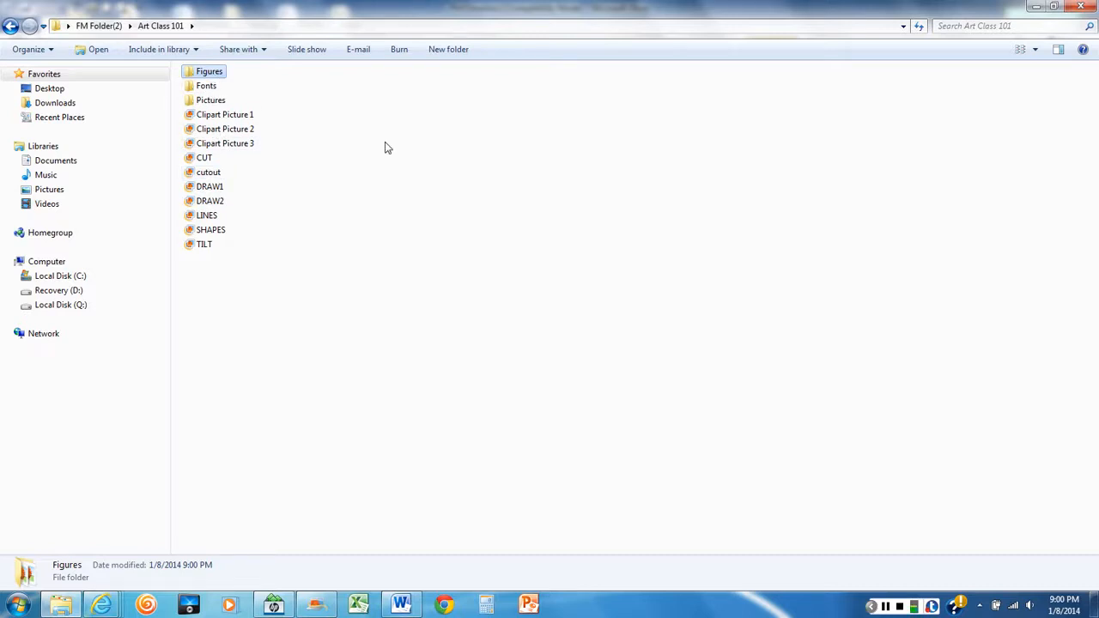
Switch to the Word directions and review the lab tasks, including the Clipart subfolder task
left_click(401, 605)
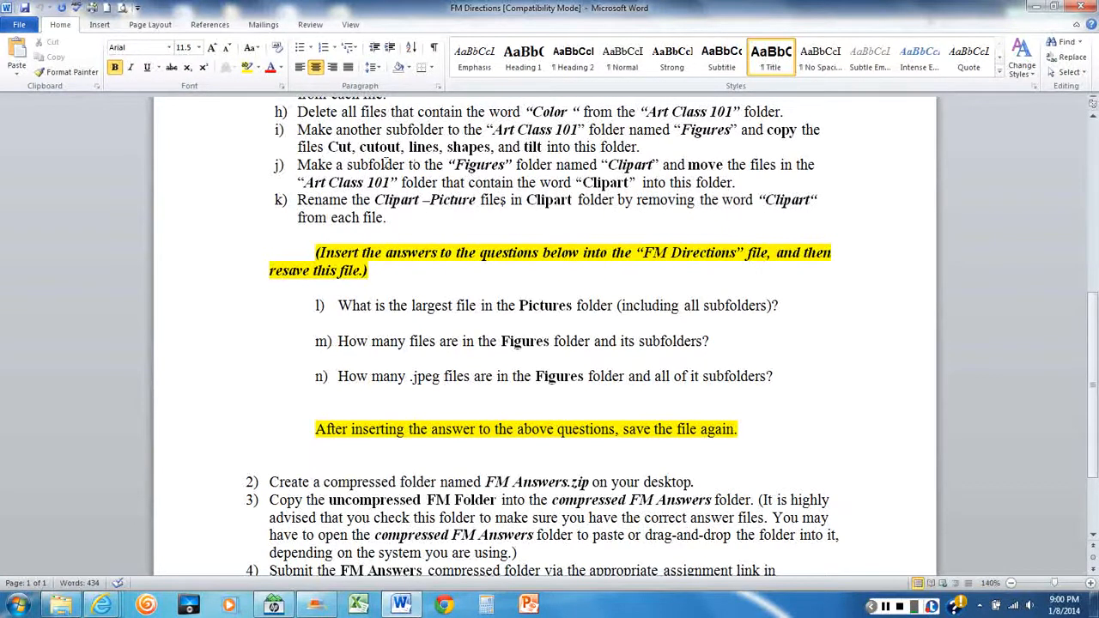
scroll(502, 200, "down", 1)
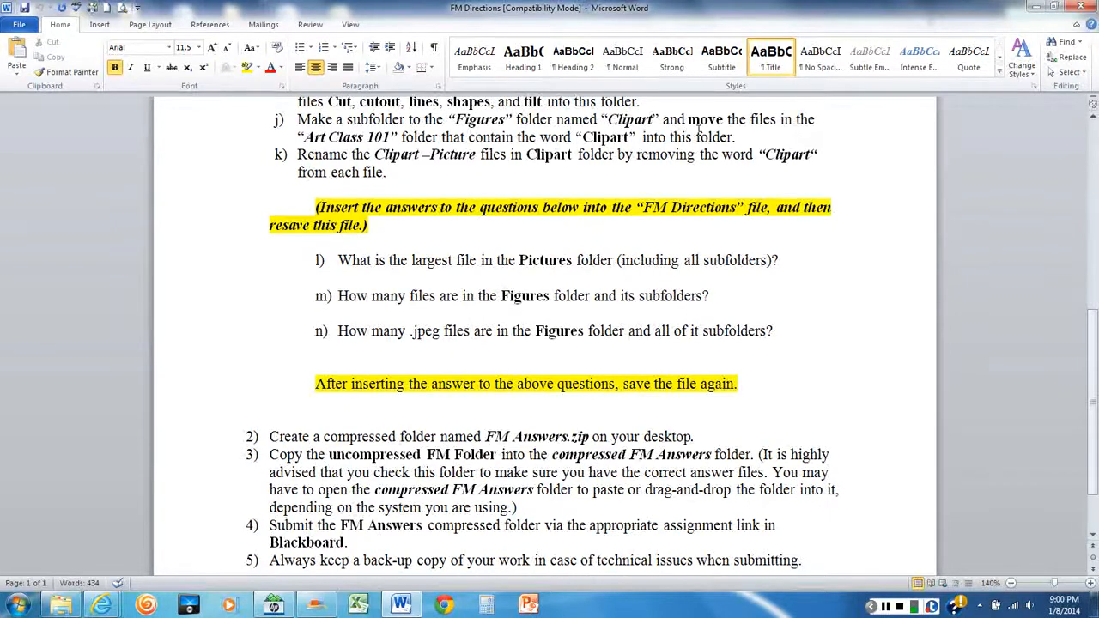
scroll(700, 130, "up", 2)
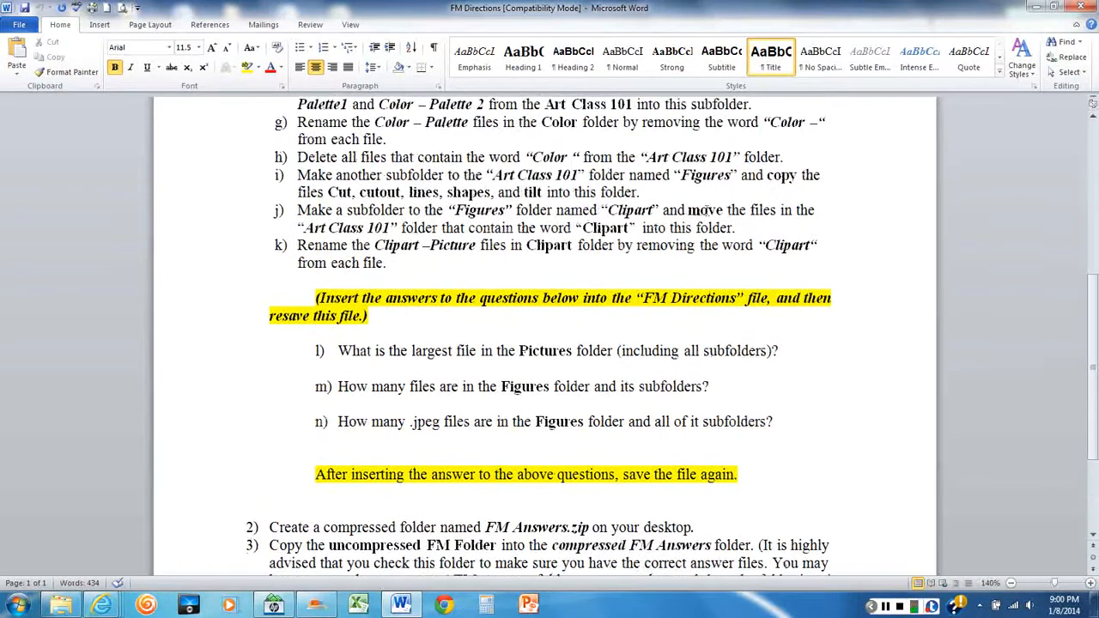
scroll(579, 288, "up", 5)
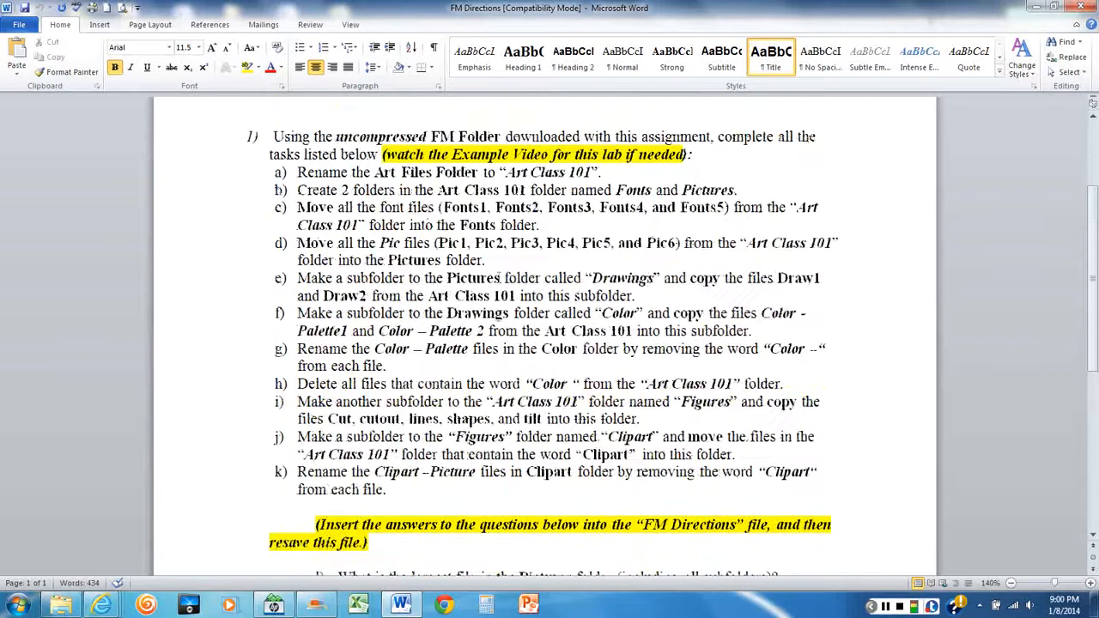
scroll(499, 277, "down", 4)
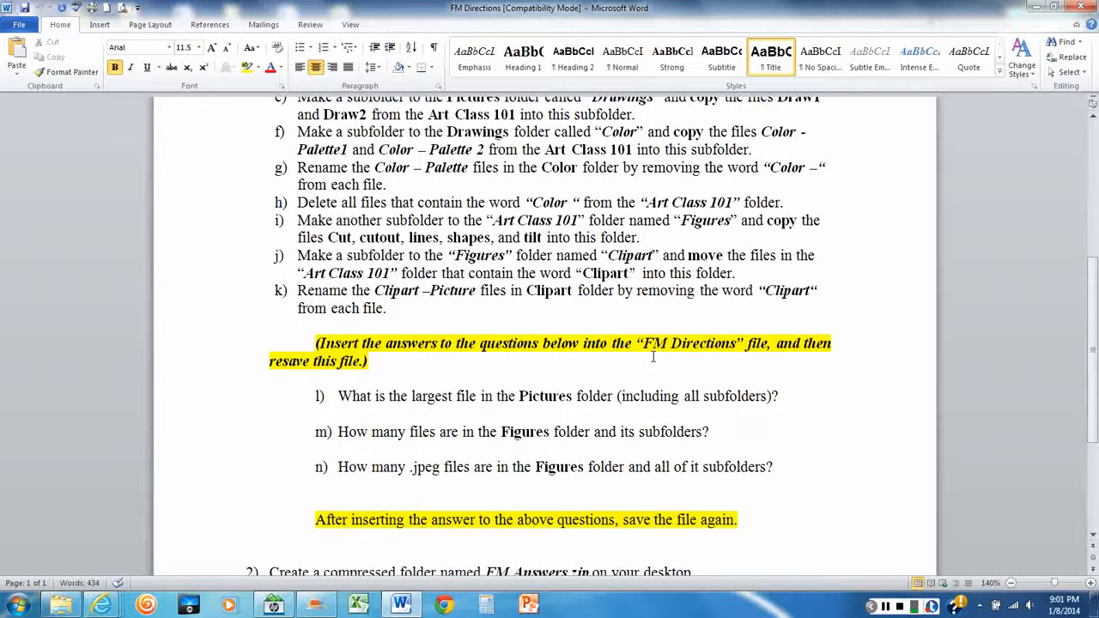
Read the Clipart subfolder task in the Word directions and, back in Explorer, create a folder named Clipart inside Figures
scroll(394, 322, "down", 2)
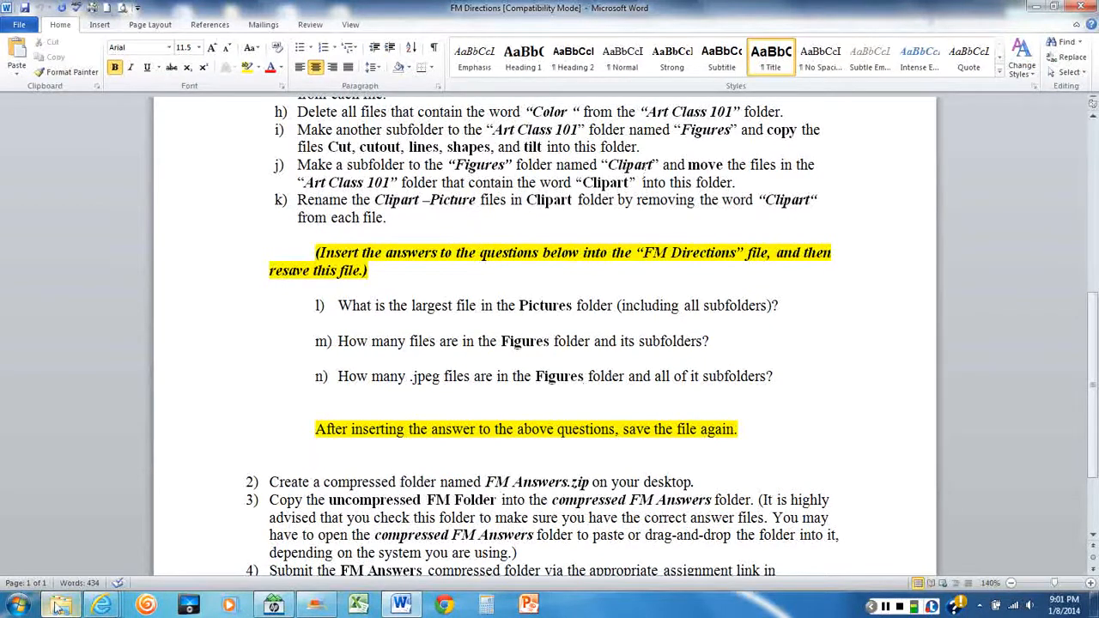
mouse_move(60, 605)
left_click(89, 530)
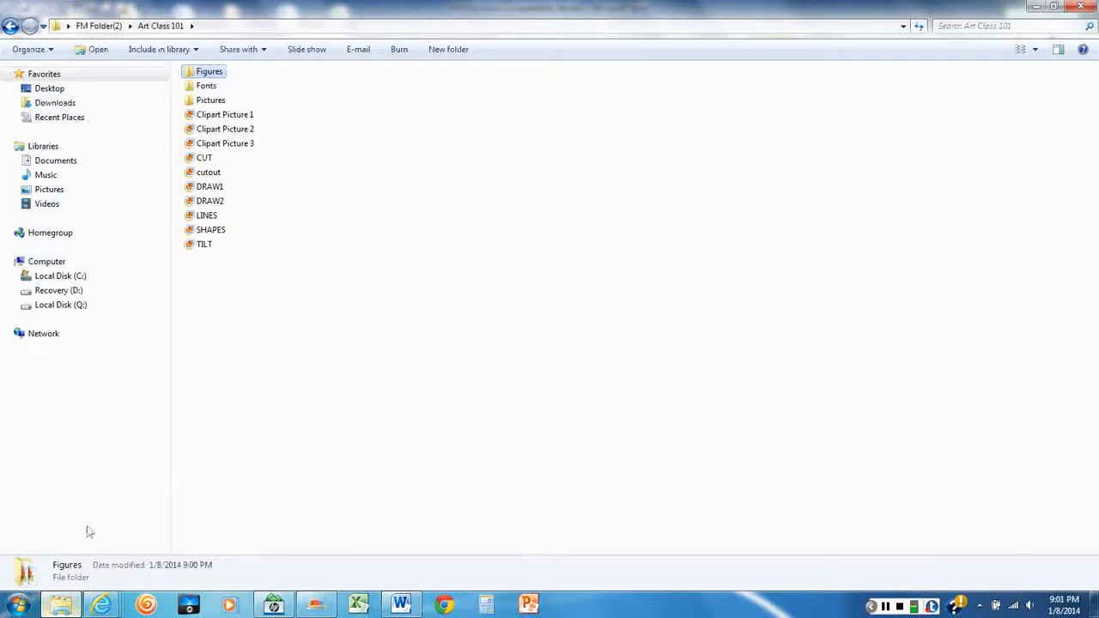
double_click(206, 74)
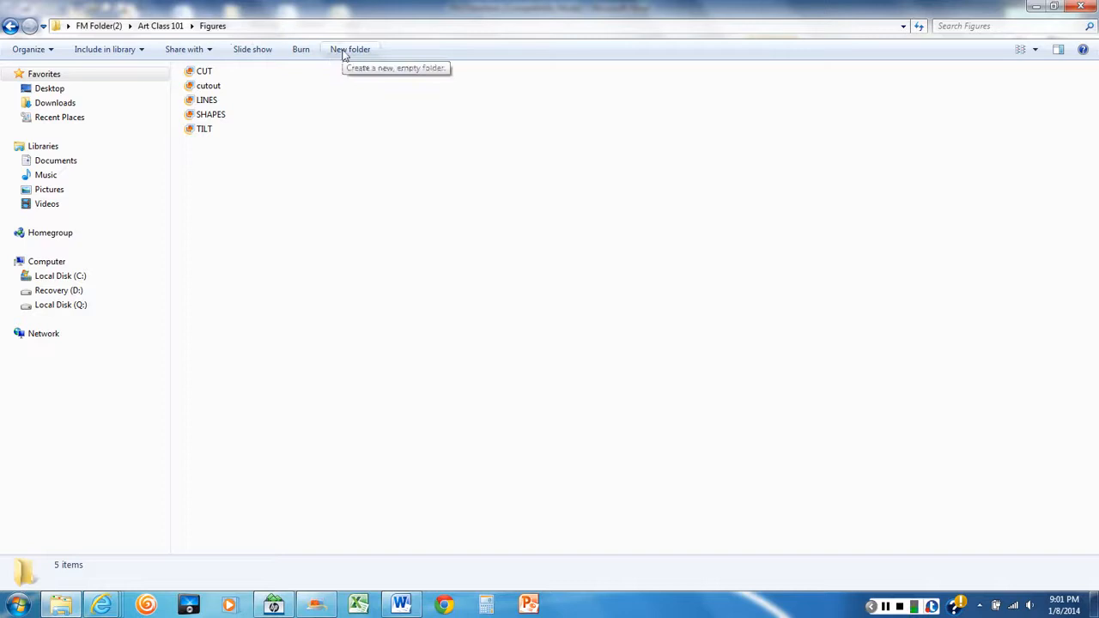
right_click(372, 167)
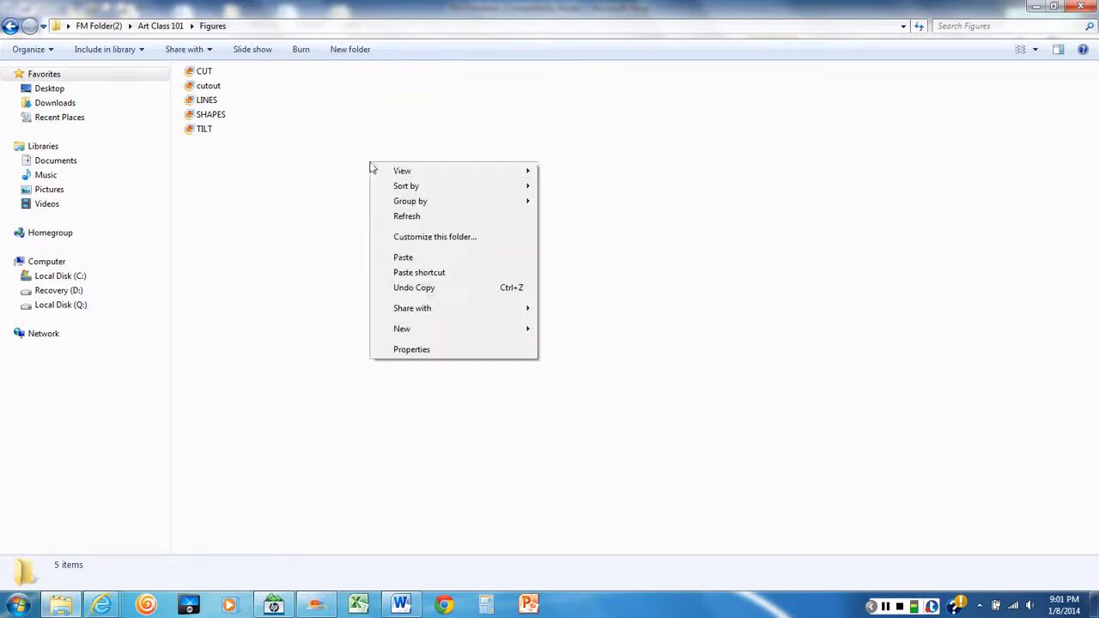
left_click(410, 335)
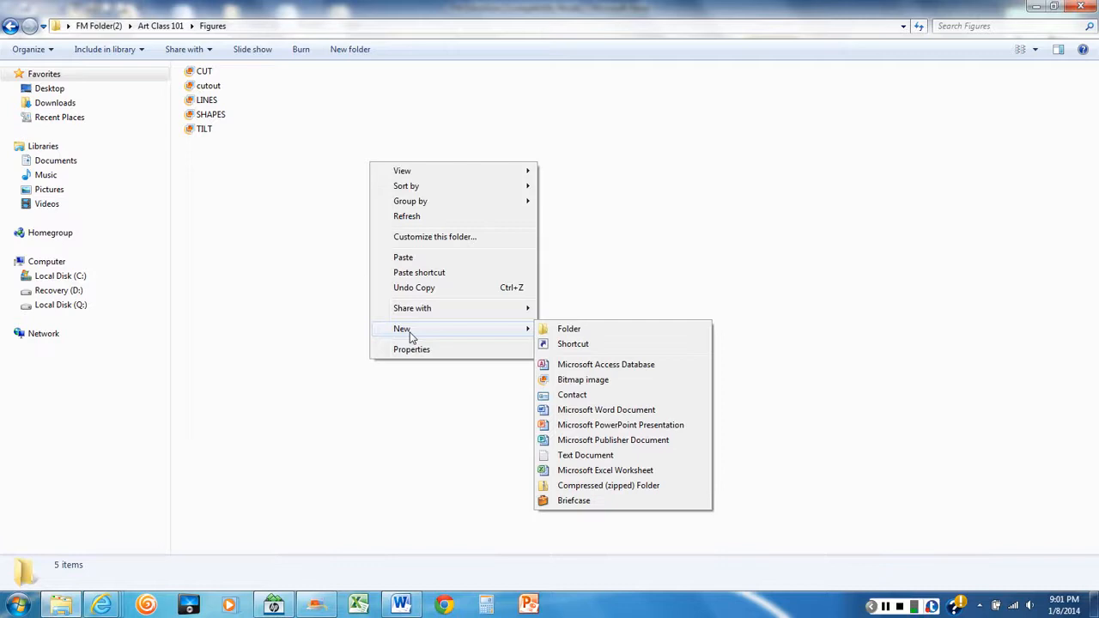
left_click(577, 330)
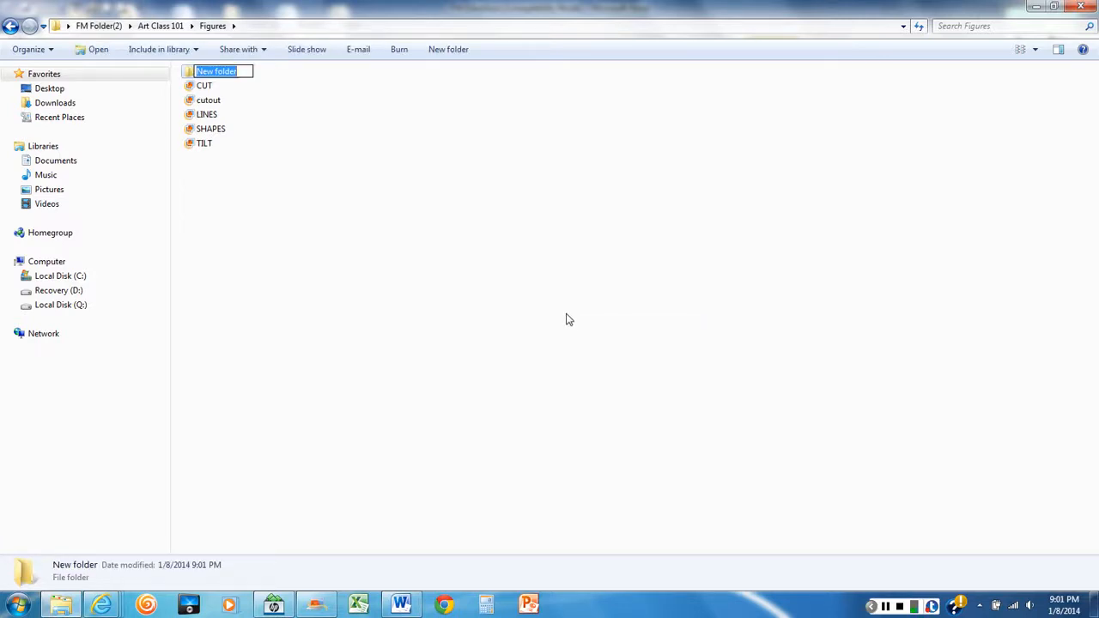
type("Clipart")
key("Return")
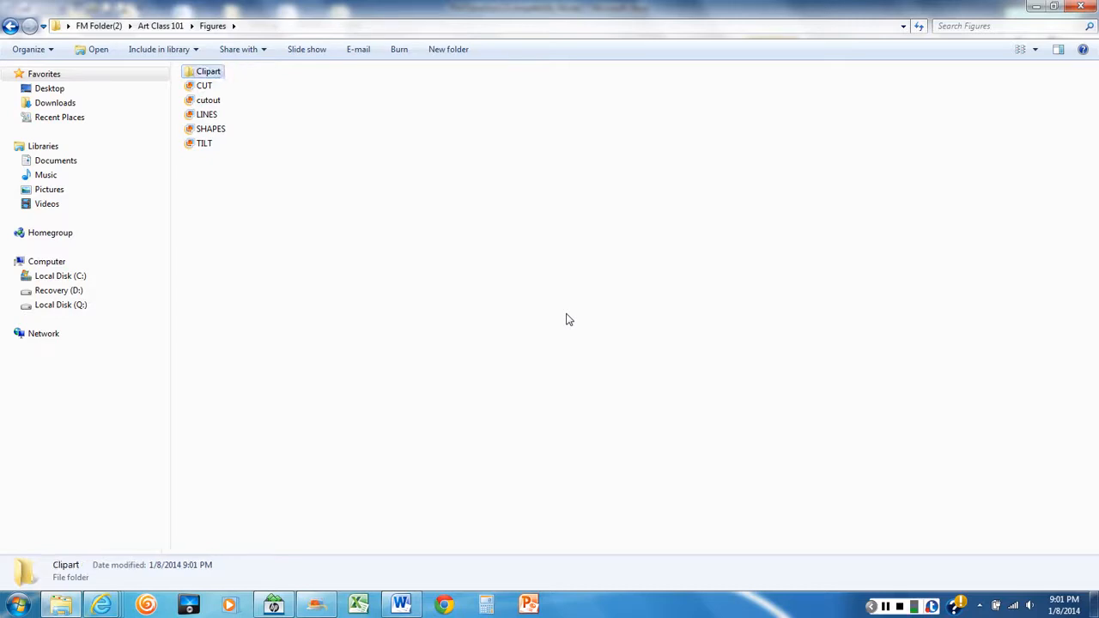
Recheck the task in Word, then move Clipart Picture 1, 2 and 3 from Art Class 101 into the Clipart folder inside Figures
left_click(407, 607)
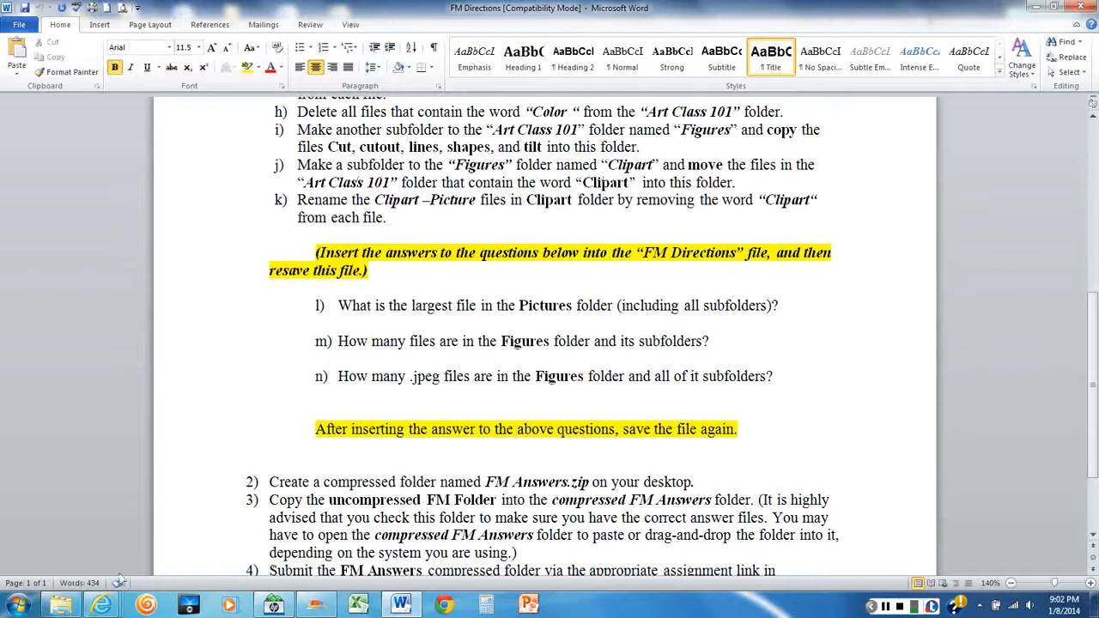
left_click(60, 608)
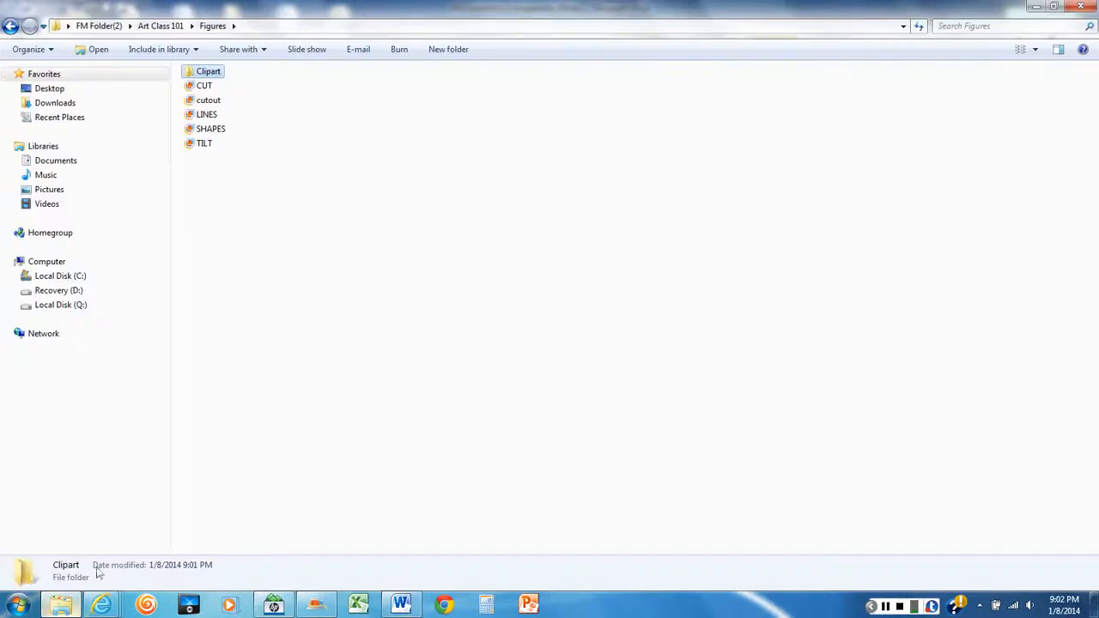
left_click(158, 27)
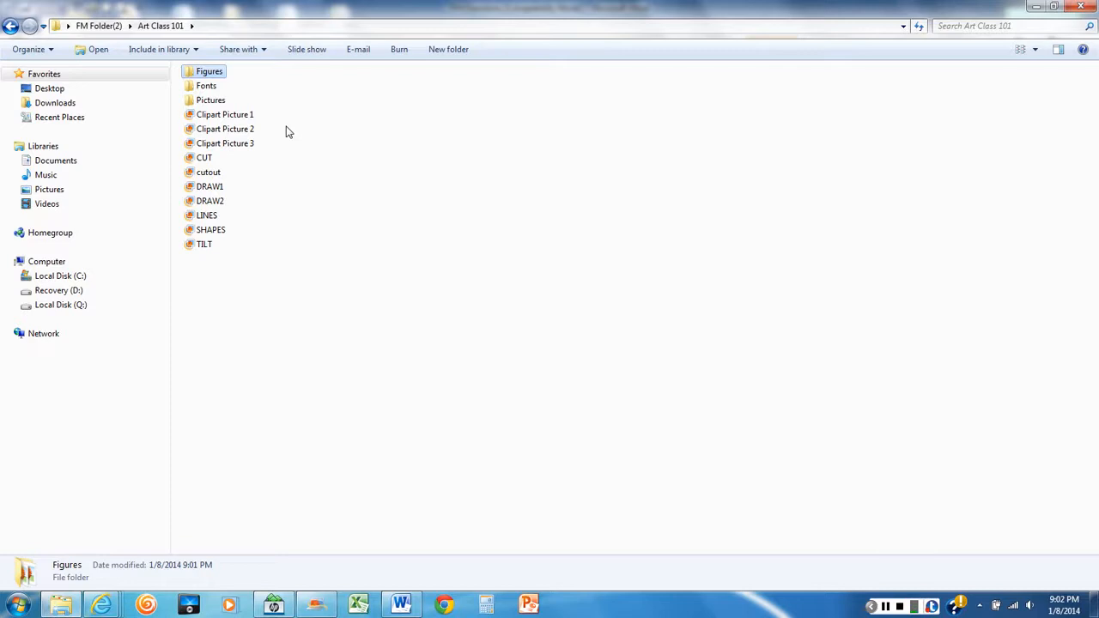
left_click(232, 119)
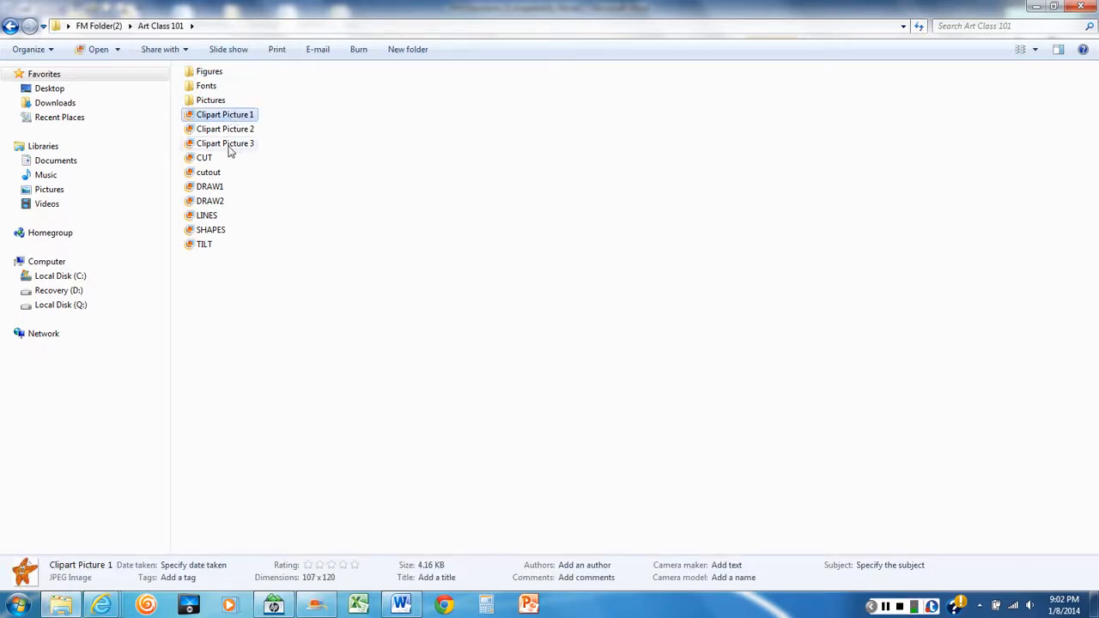
mouse_move(230, 151)
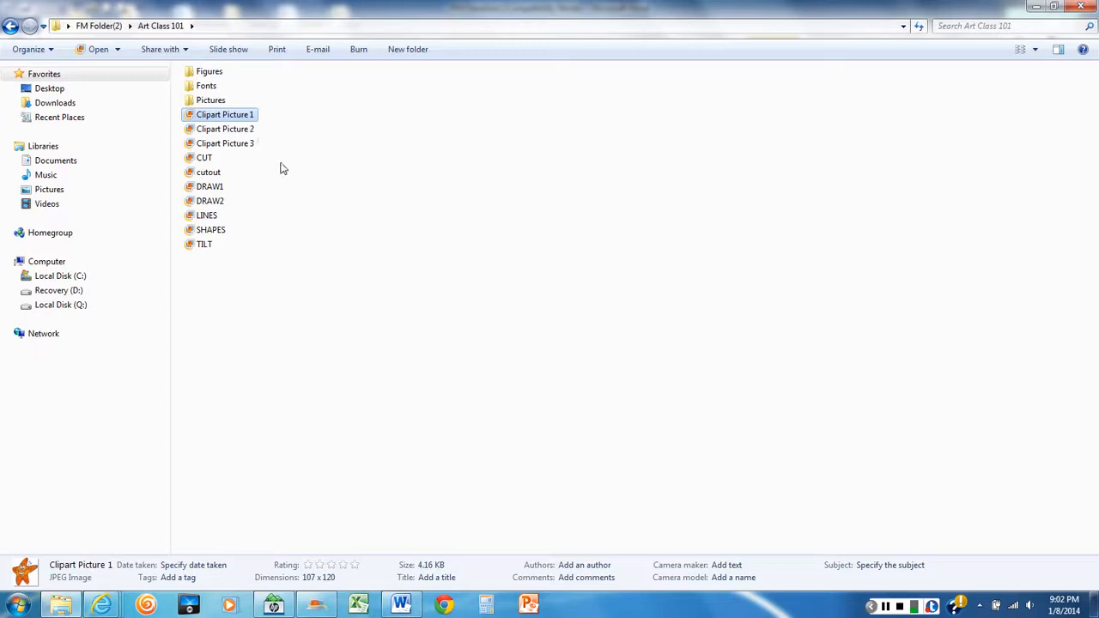
left_click(232, 144, "shift")
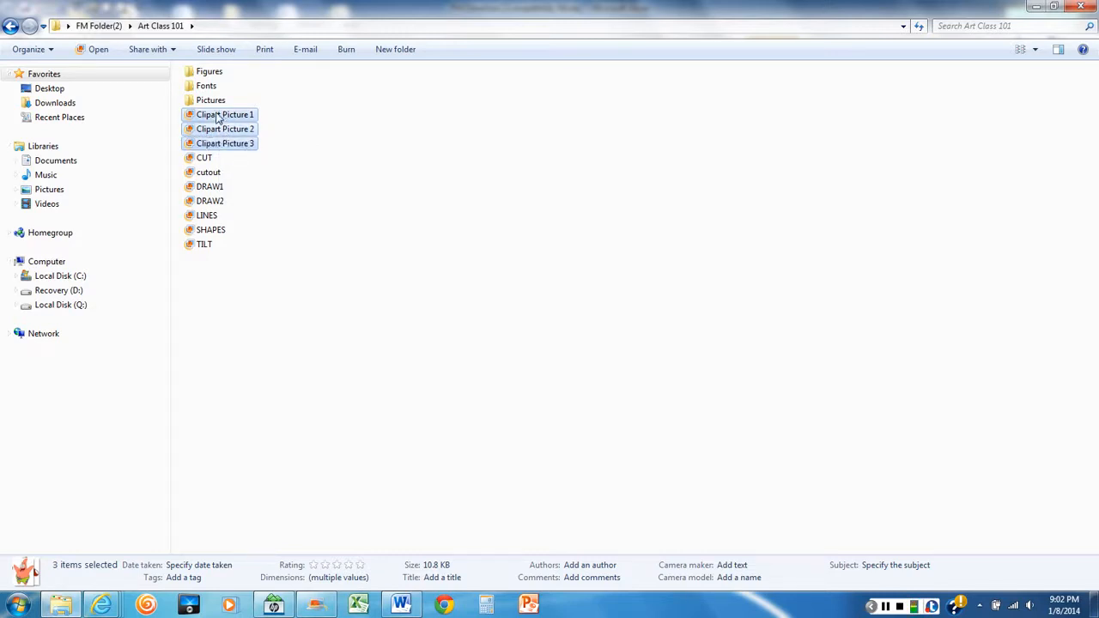
right_click(215, 133)
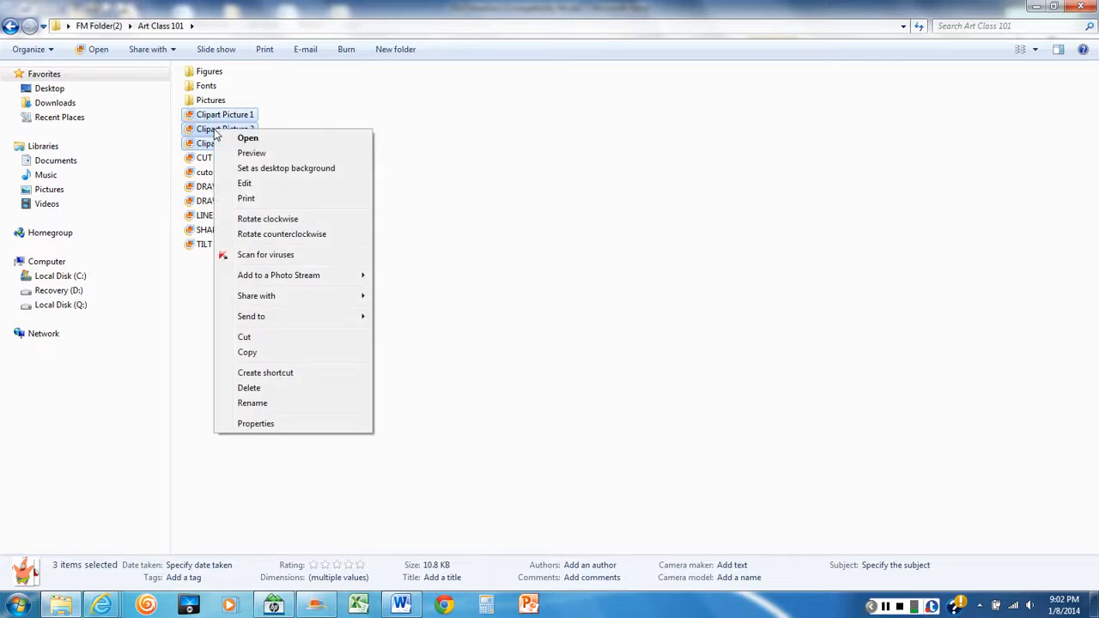
left_click(265, 337)
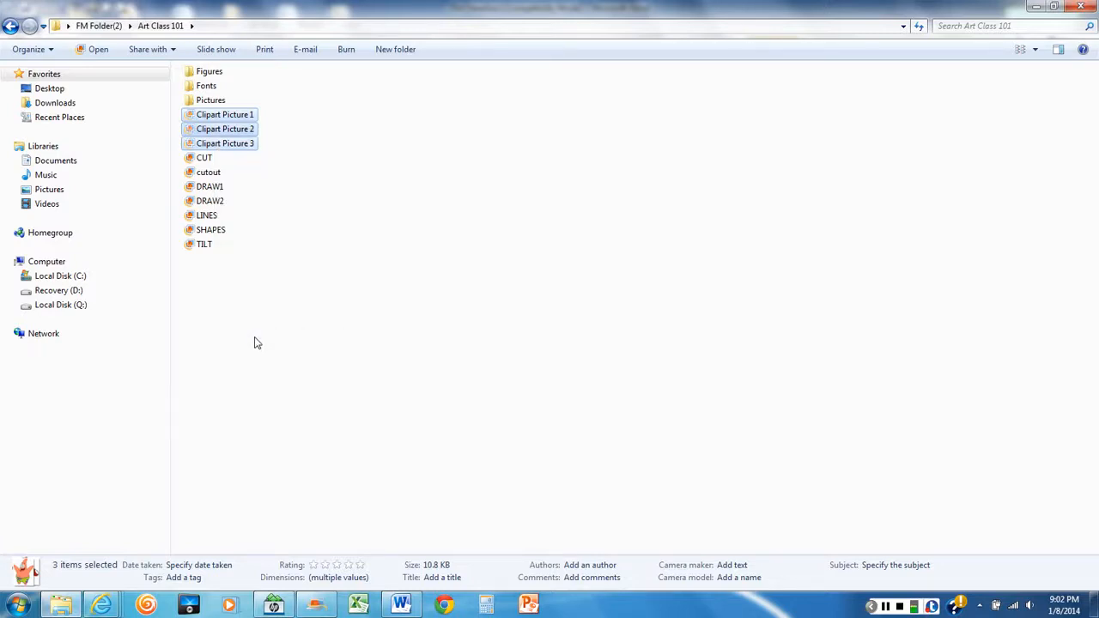
double_click(209, 76)
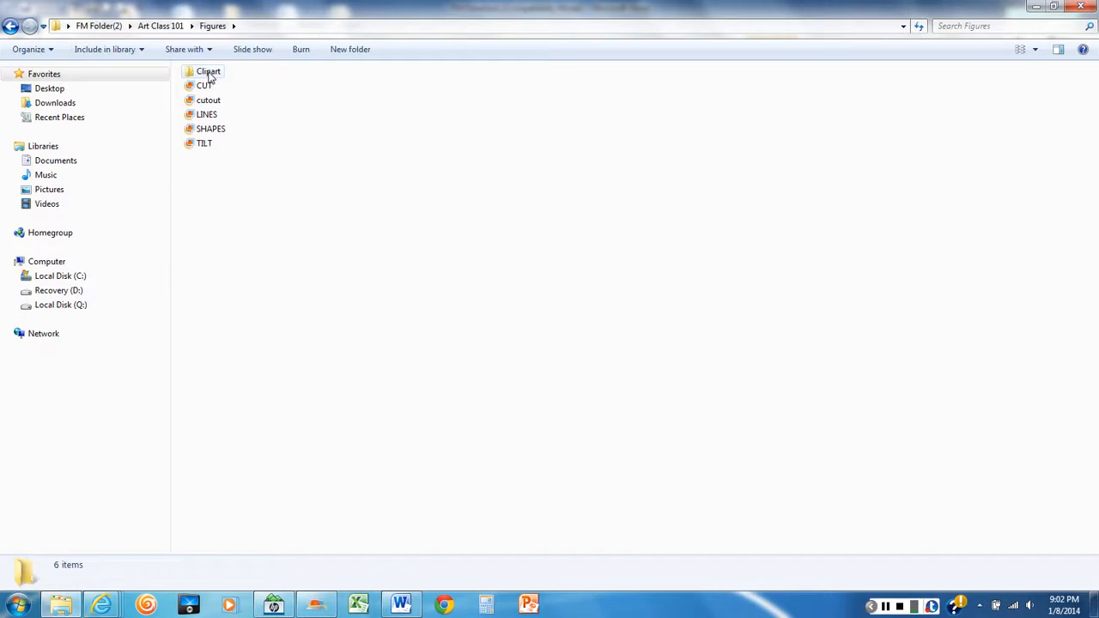
double_click(209, 74)
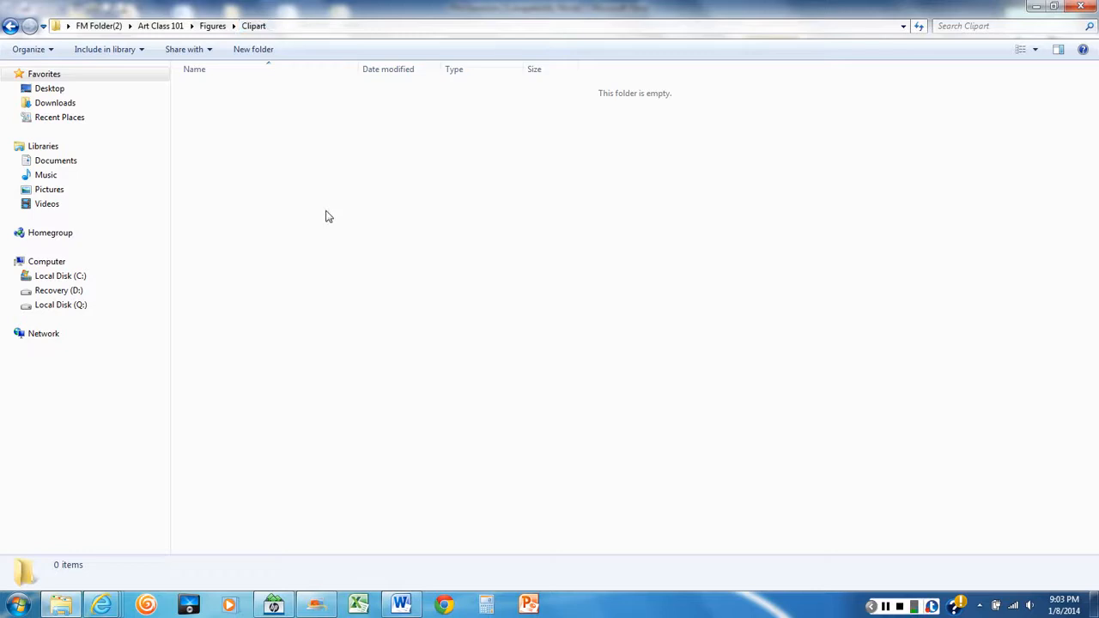
right_click(317, 169)
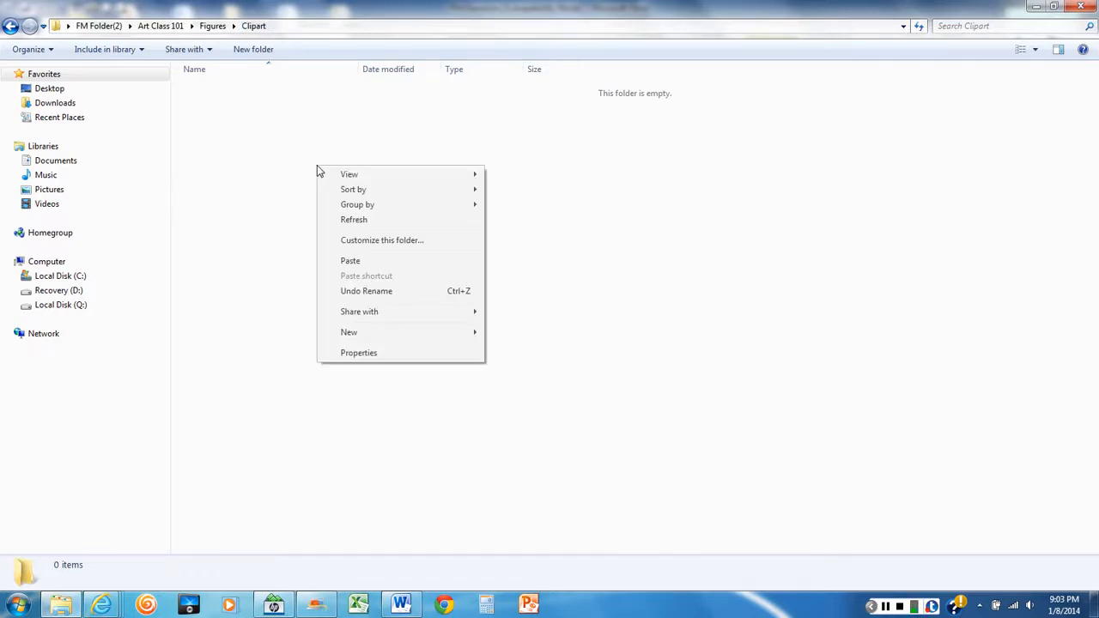
left_click(351, 265)
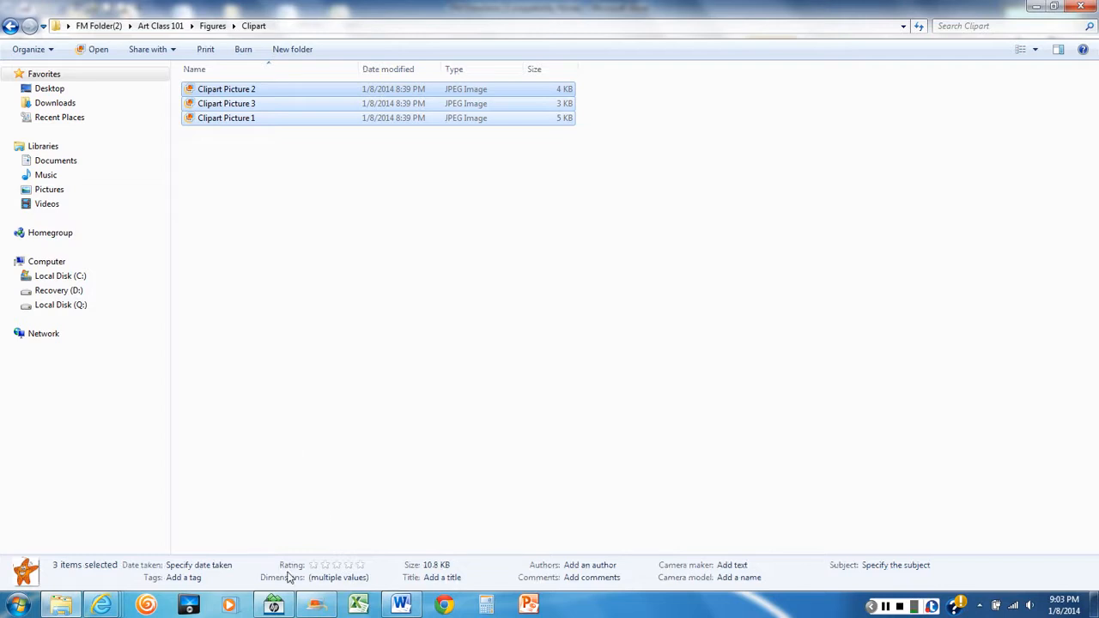
Read the renaming task in the Word directions and, back in Explorer, rename Clipart Picture 2 as Picture 2
left_click(401, 606)
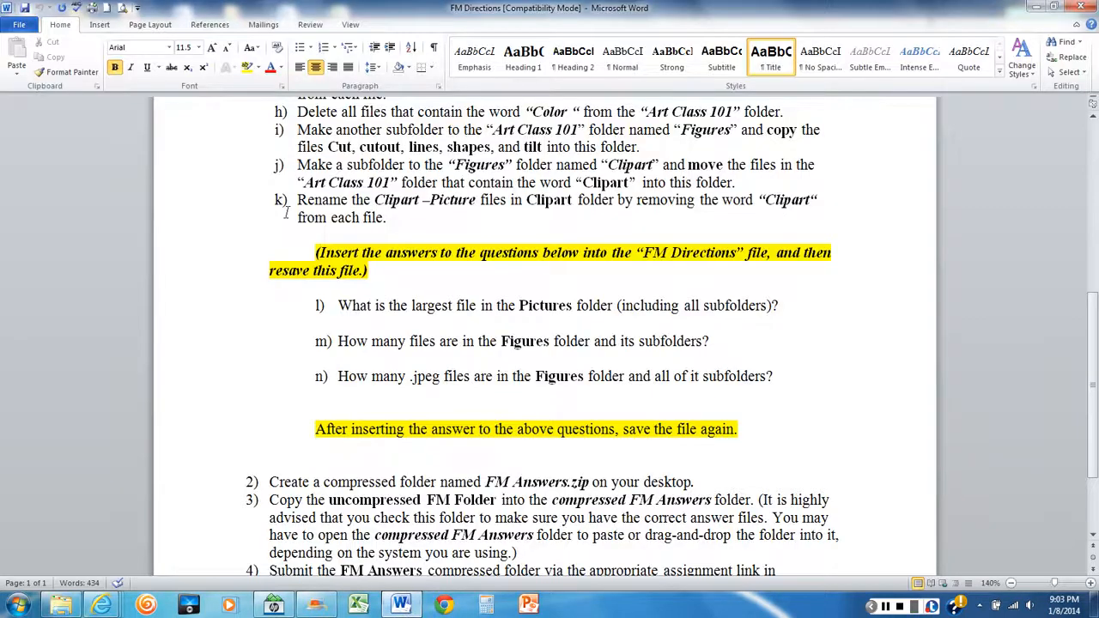
scroll(325, 202, "down", 1)
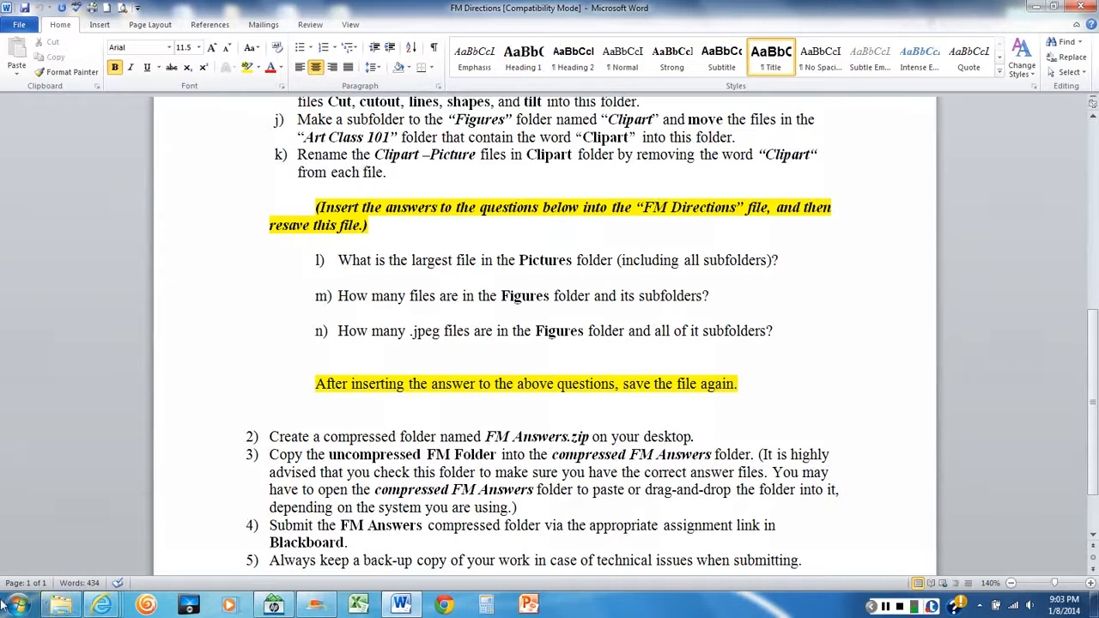
left_click(64, 606)
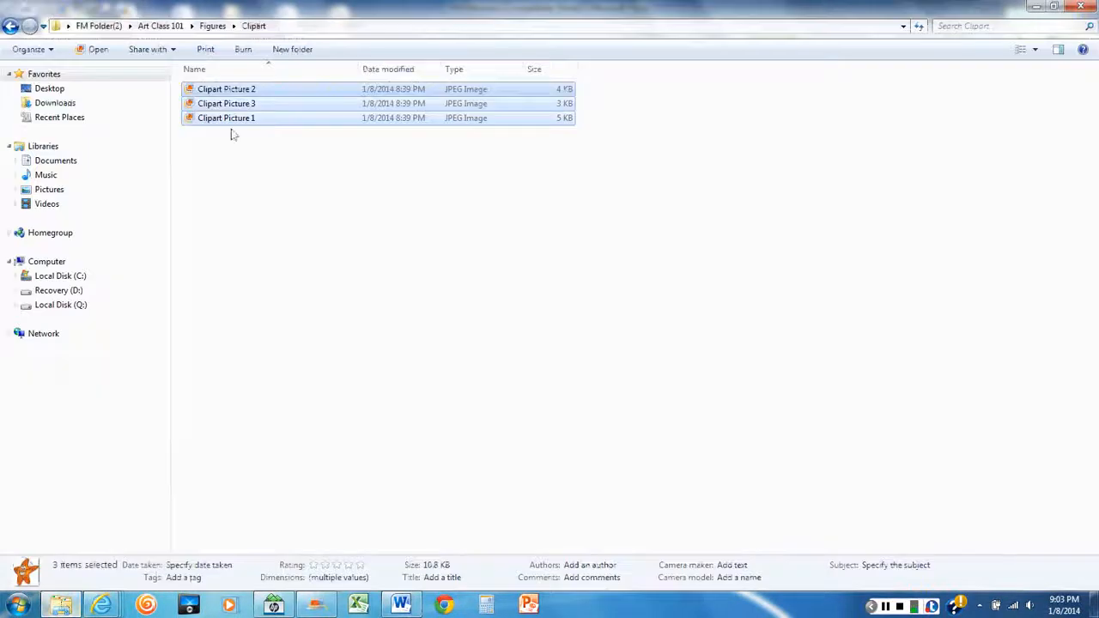
left_click(226, 90)
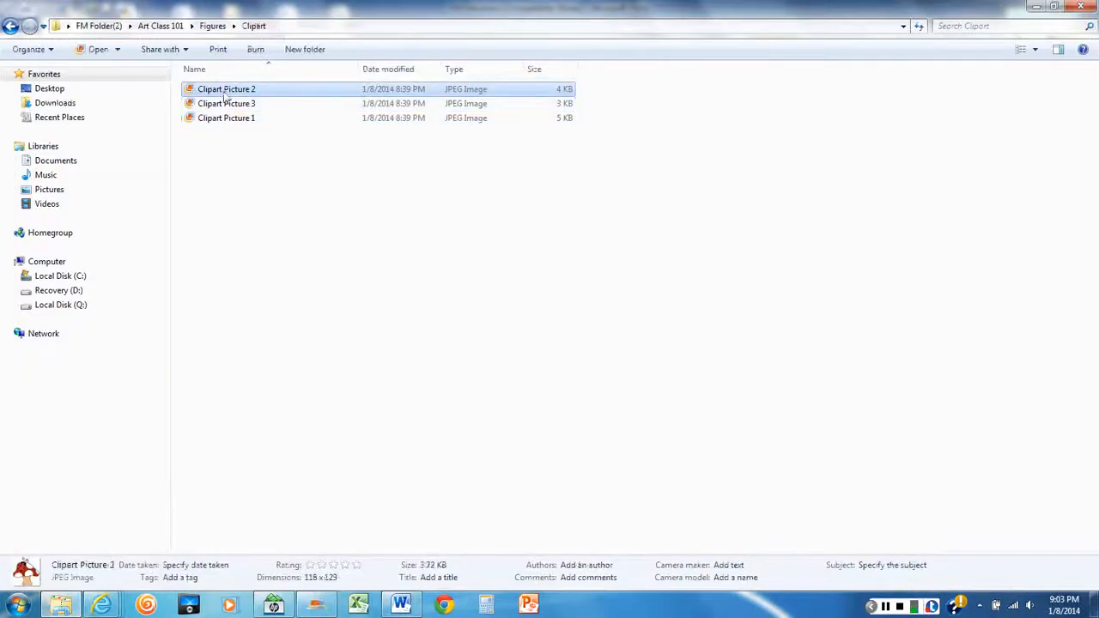
left_click(286, 185)
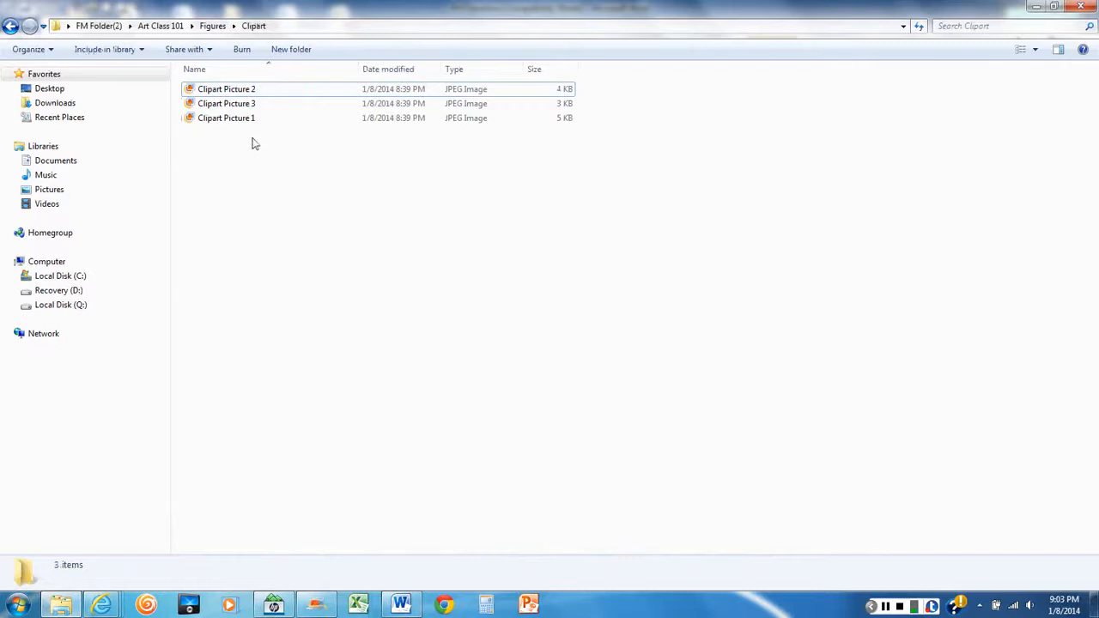
right_click(227, 93)
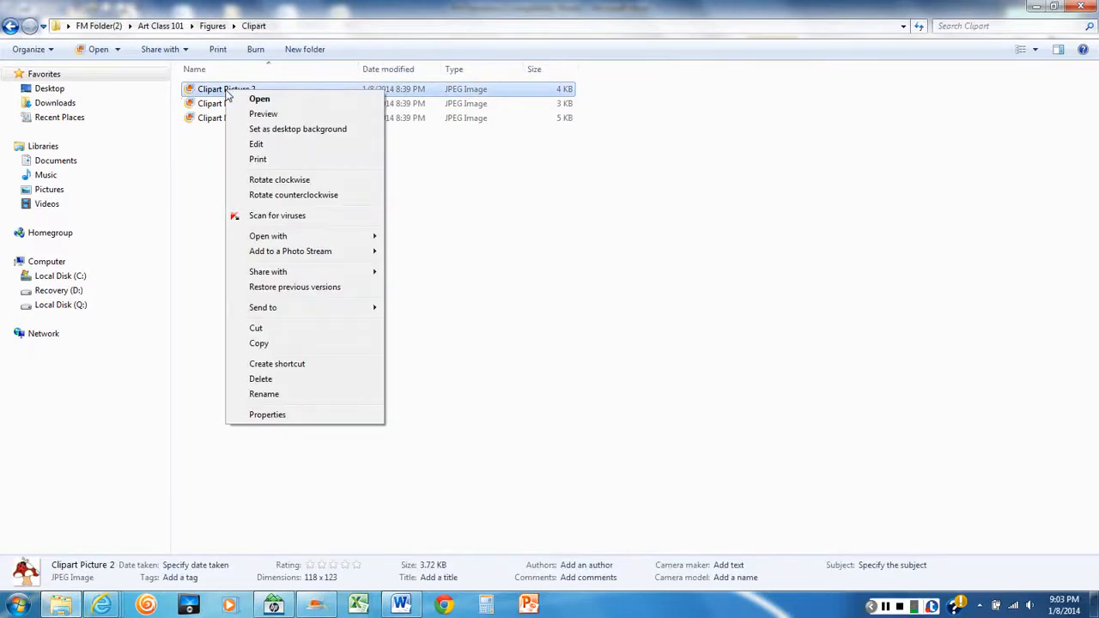
left_click(263, 394)
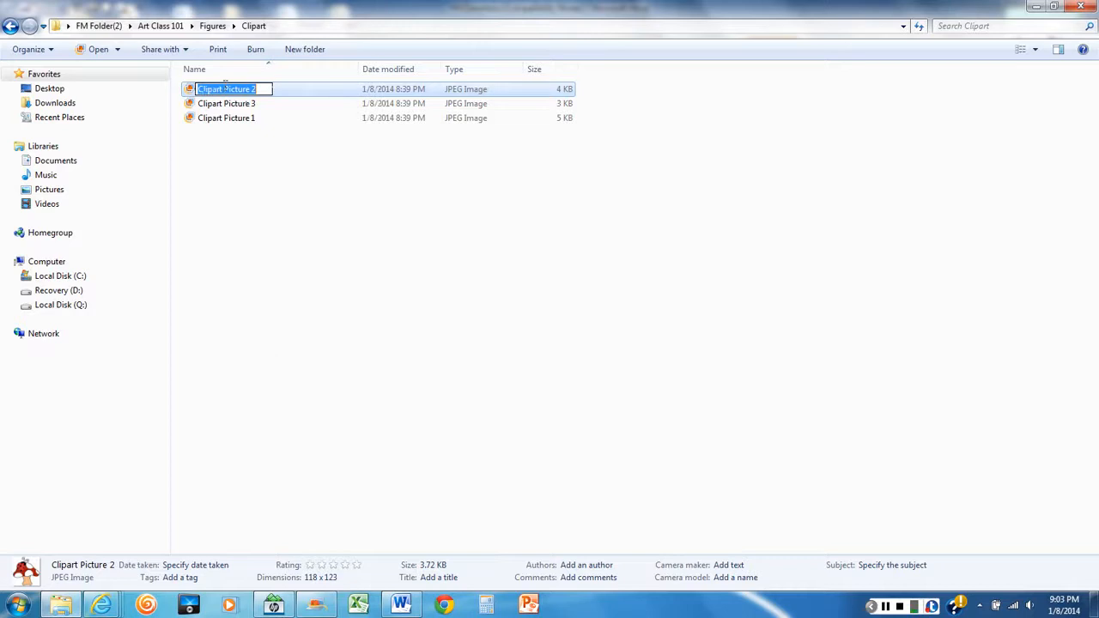
left_click(224, 89)
key("BackSpace")
key("BackSpace")
key("BackSpace")
key("BackSpace")
key("BackSpace")
key("BackSpace")
key("BackSpace")
key("BackSpace")
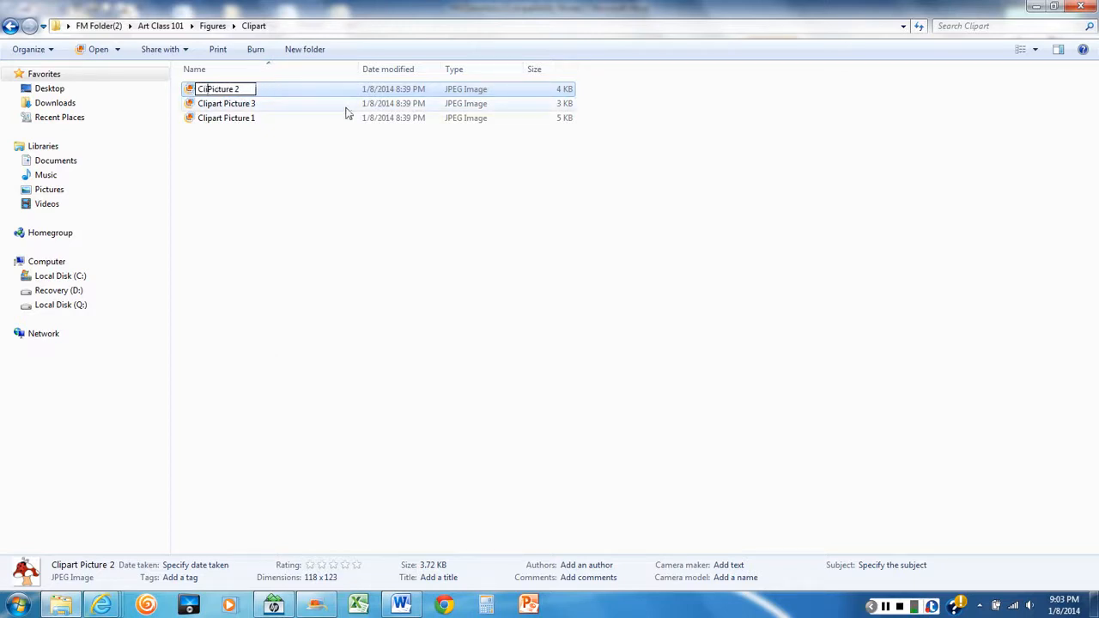
left_click(347, 112)
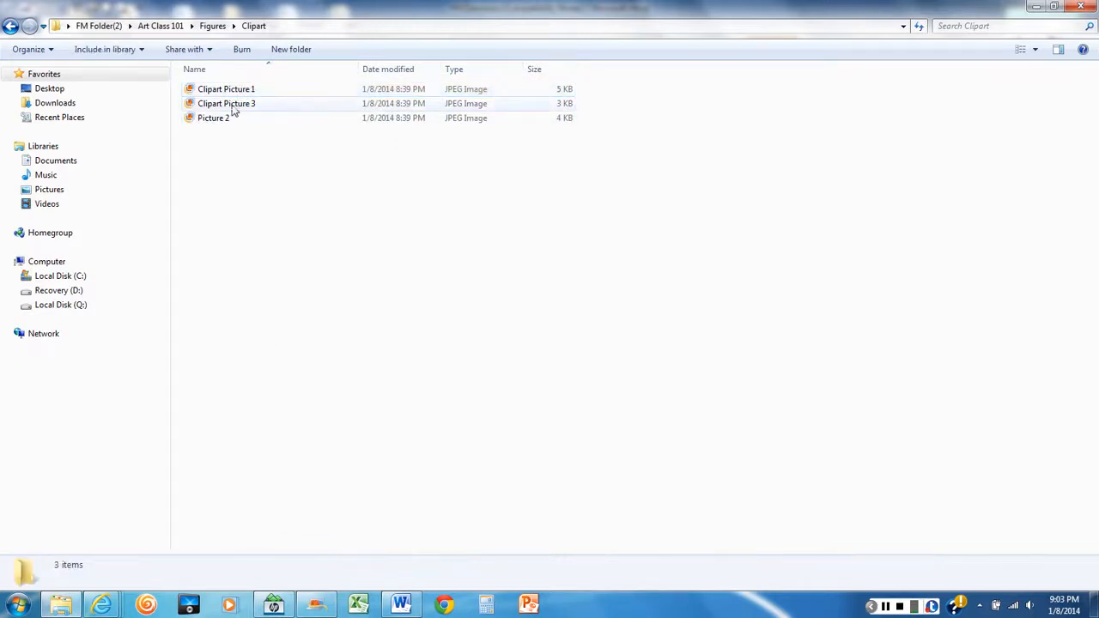
Rename the Clipart Picture 1 file in the Clipart folder as Picture 1
left_click(243, 91)
right_click(243, 91)
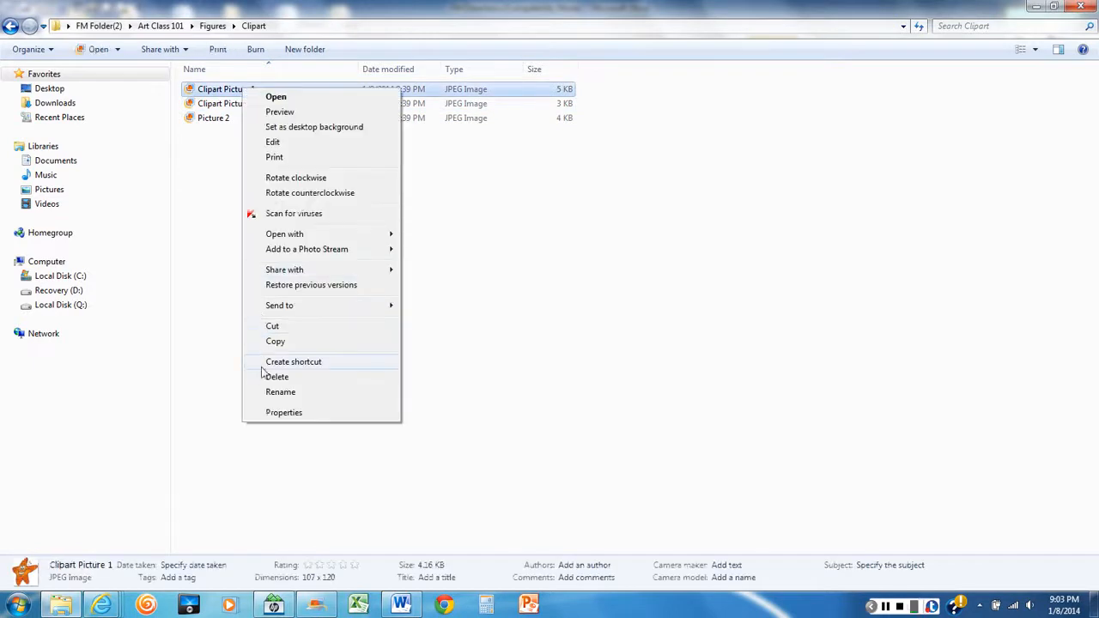
left_click(266, 391)
left_click(225, 89)
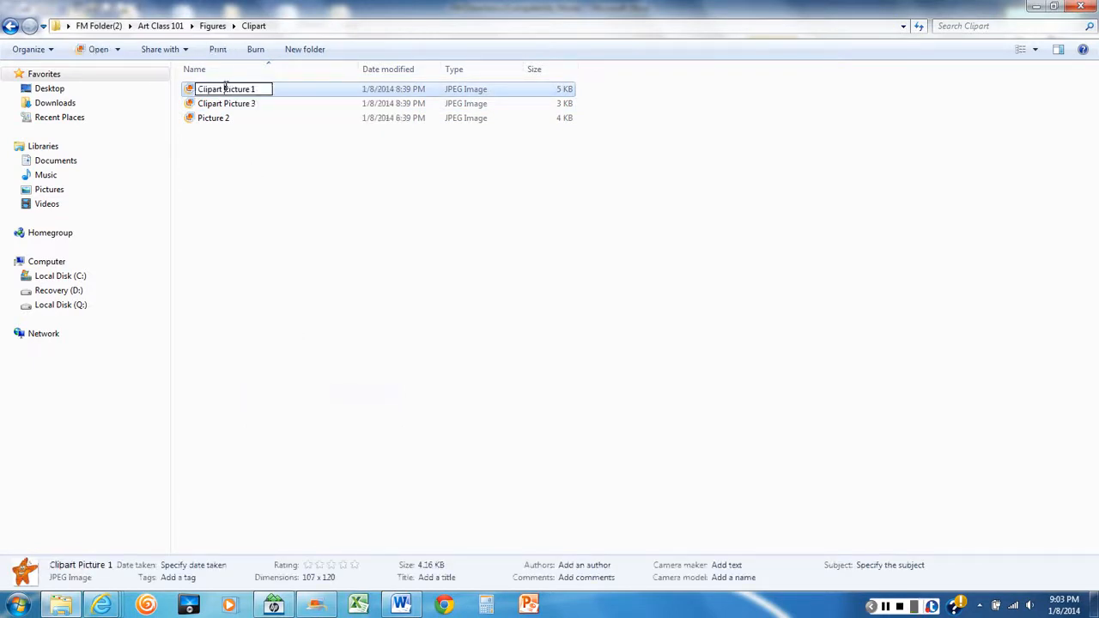
key("BackSpace")
key("BackSpace")
key("BackSpace")
key("BackSpace")
key("BackSpace")
key("BackSpace")
key("BackSpace")
key("BackSpace")
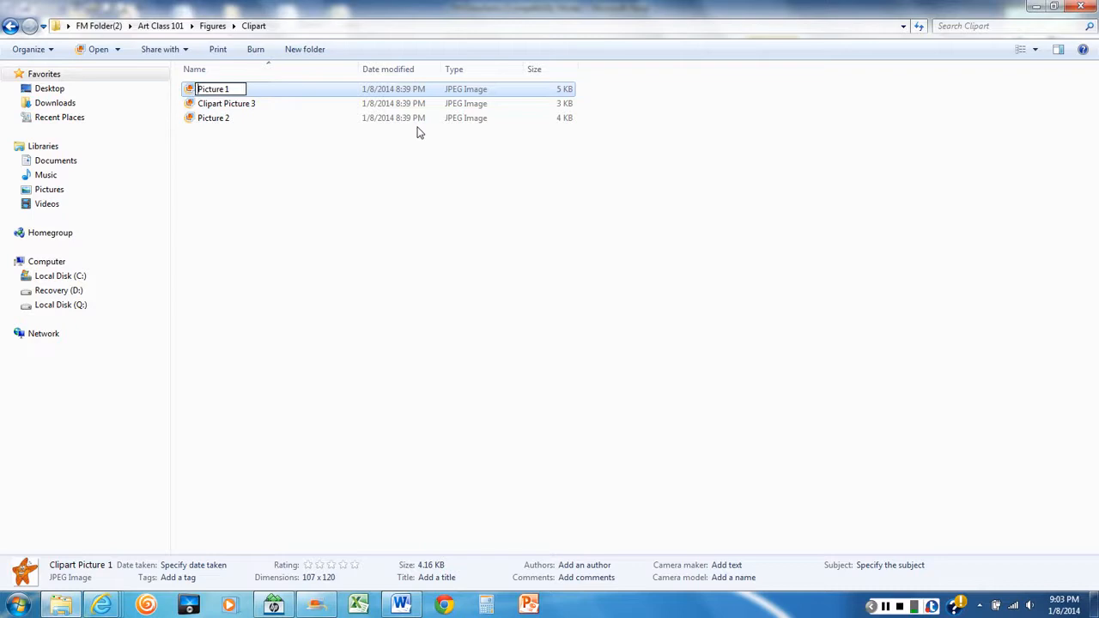
left_click(319, 179)
Rename the Clipart Picture 3 file in the Clipart folder as Picture 3
right_click(232, 89)
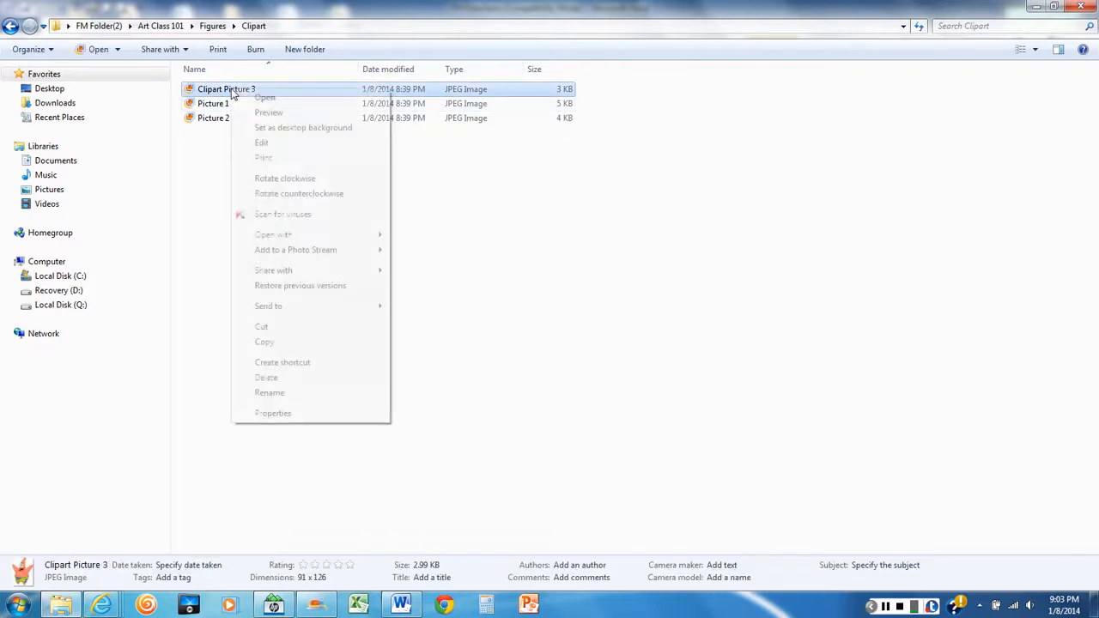
left_click(287, 392)
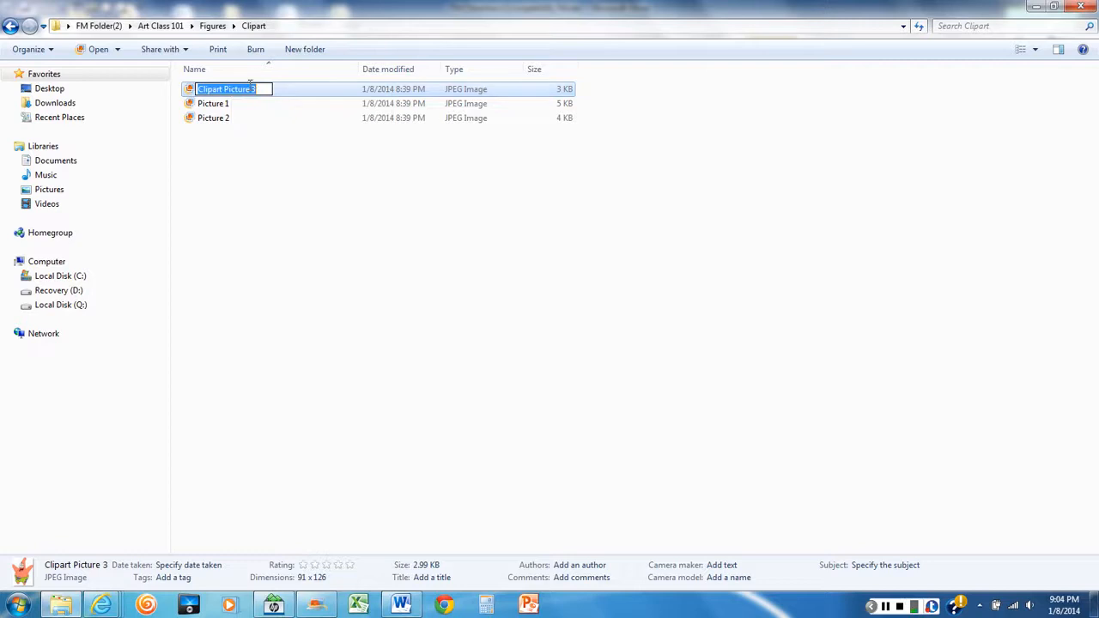
left_click(225, 87)
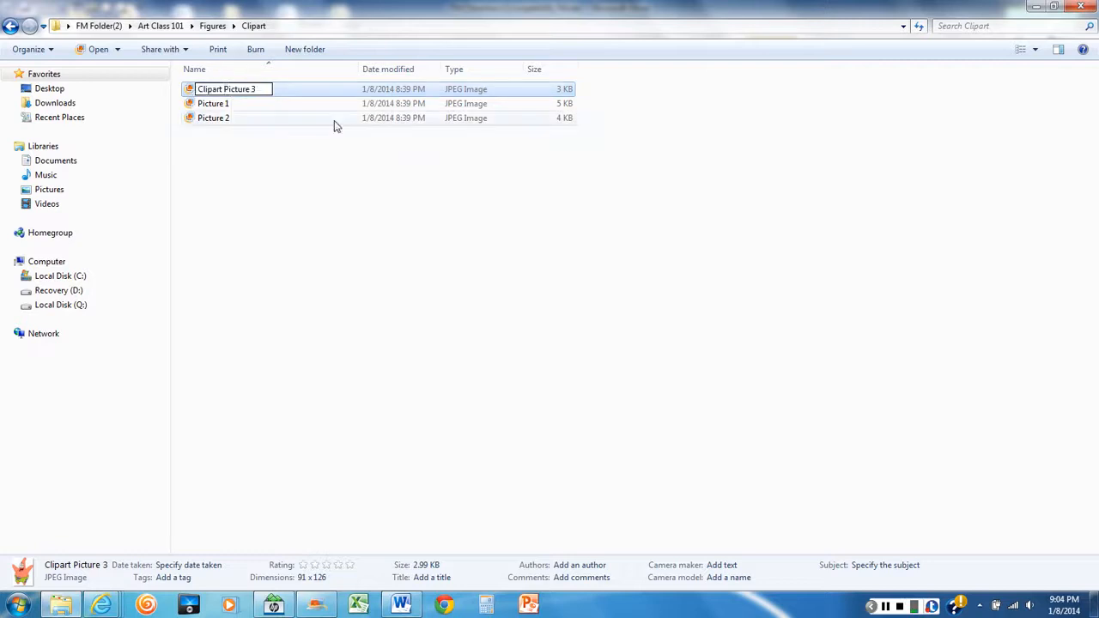
key("BackSpace")
key("BackSpace")
key("BackSpace")
key("BackSpace")
key("BackSpace")
key("BackSpace")
key("BackSpace")
key("BackSpace")
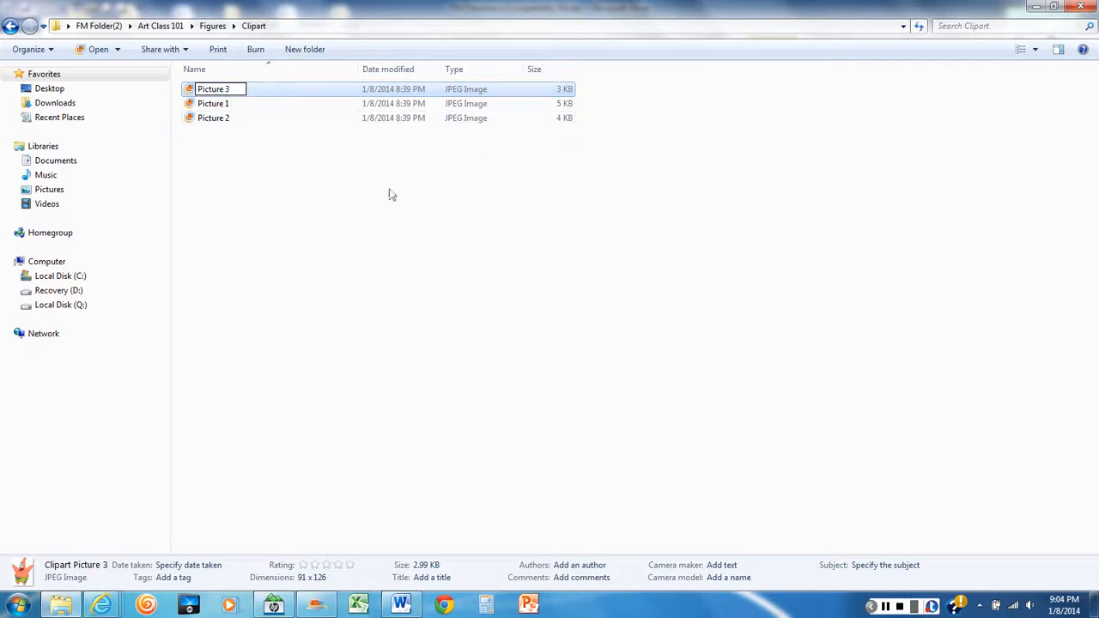
left_click(352, 255)
Review the tasks and the questions about the Pictures and Figures folders in the Word directions, returning Explorer to Art Class 101 in between
left_click(402, 606)
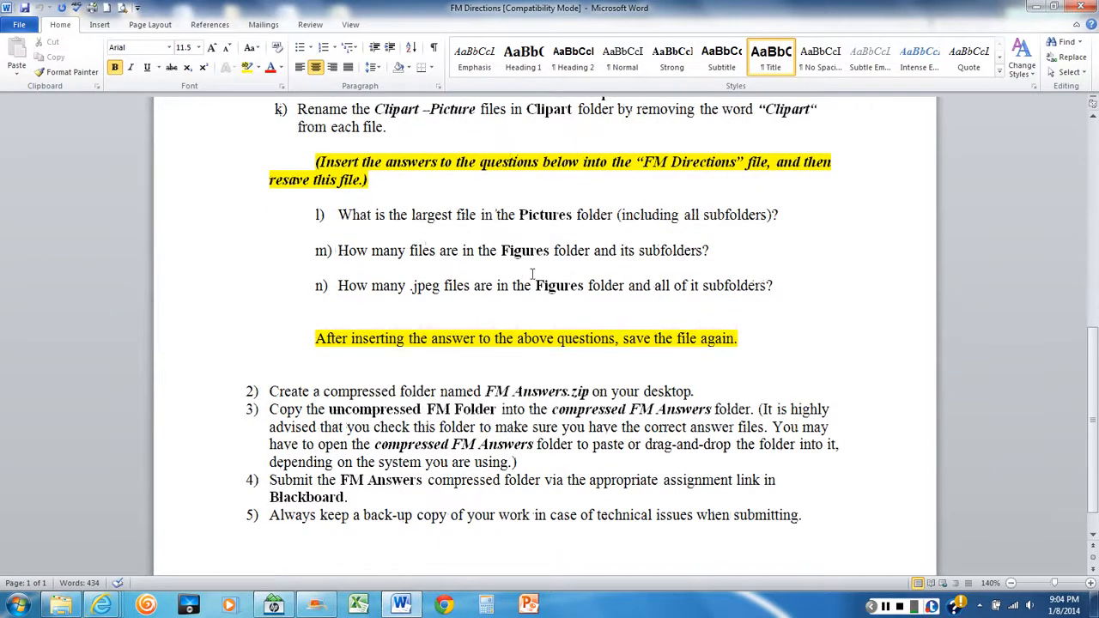
scroll(533, 275, "up", 10)
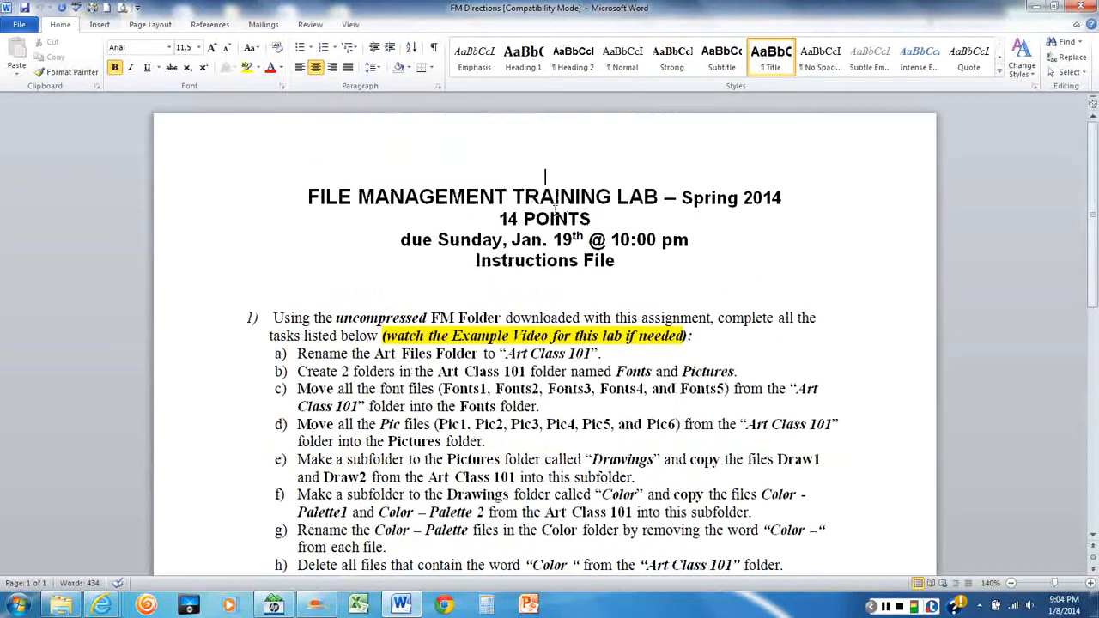
scroll(601, 206, "down", 6)
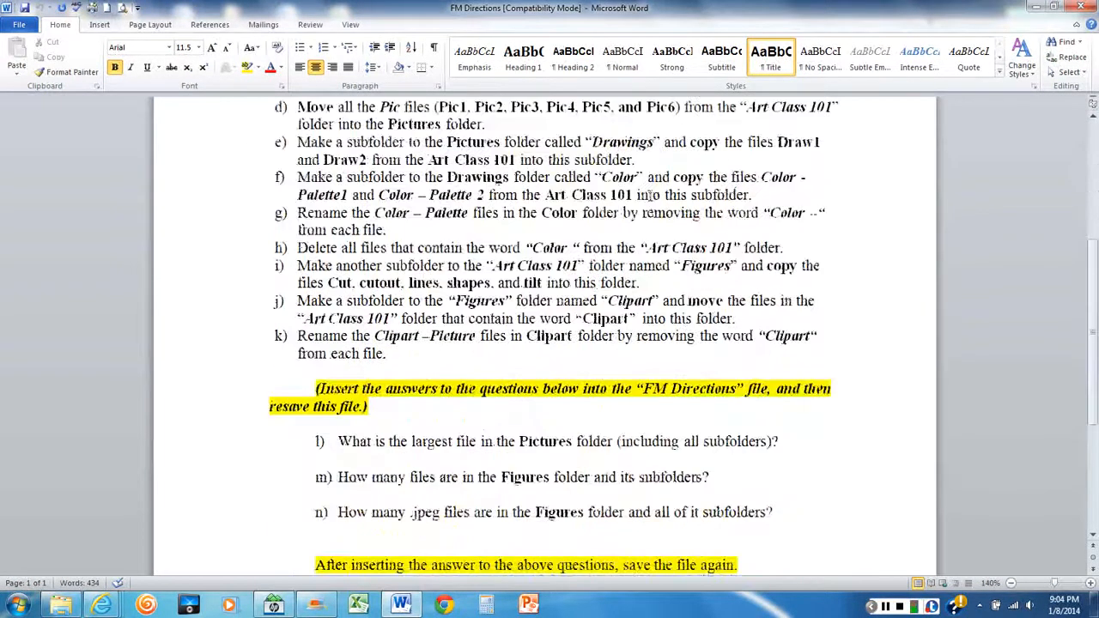
scroll(650, 195, "down", 5)
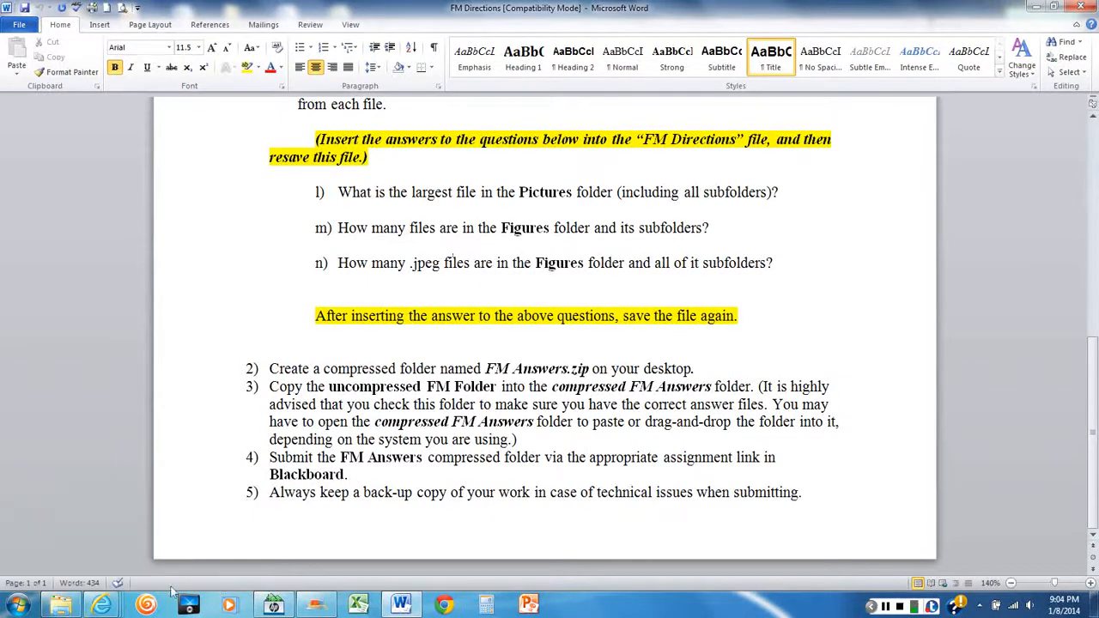
left_click(60, 605)
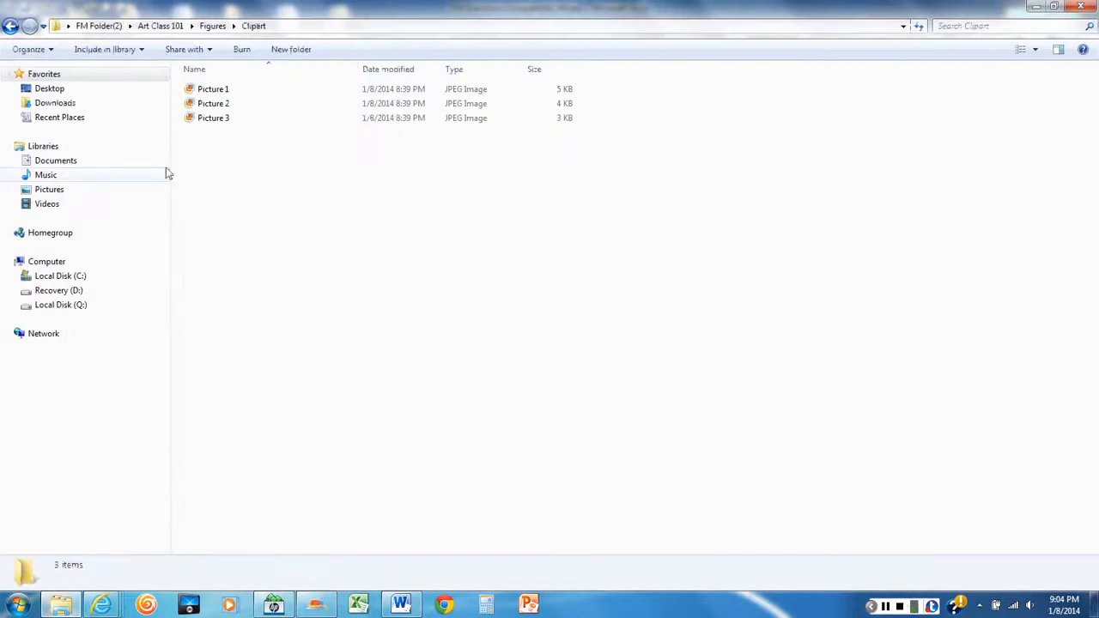
left_click(159, 26)
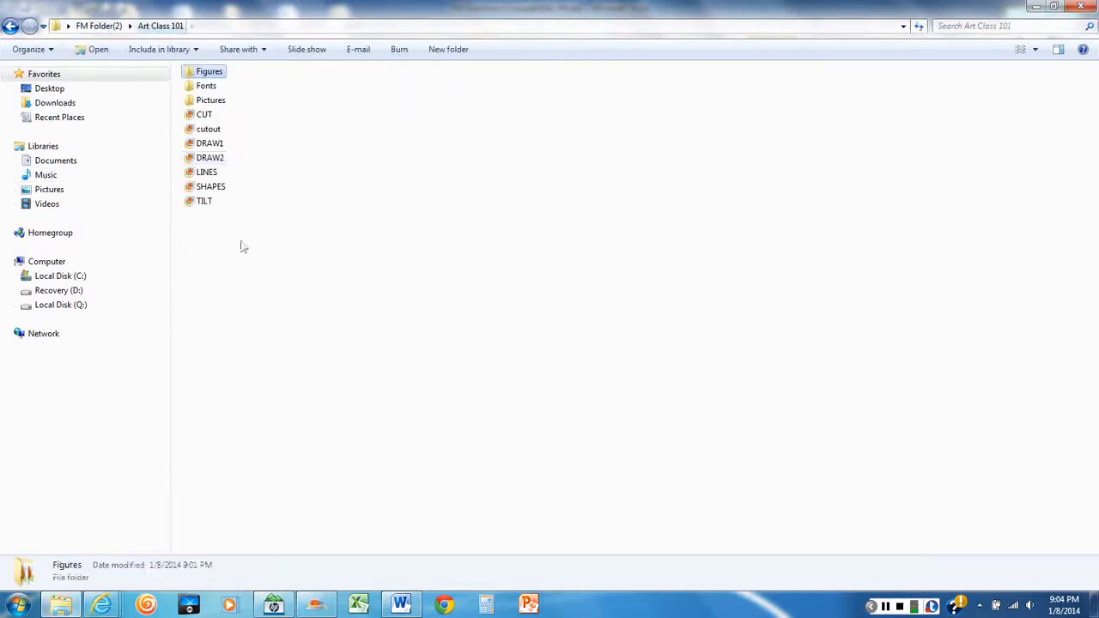
left_click(400, 606)
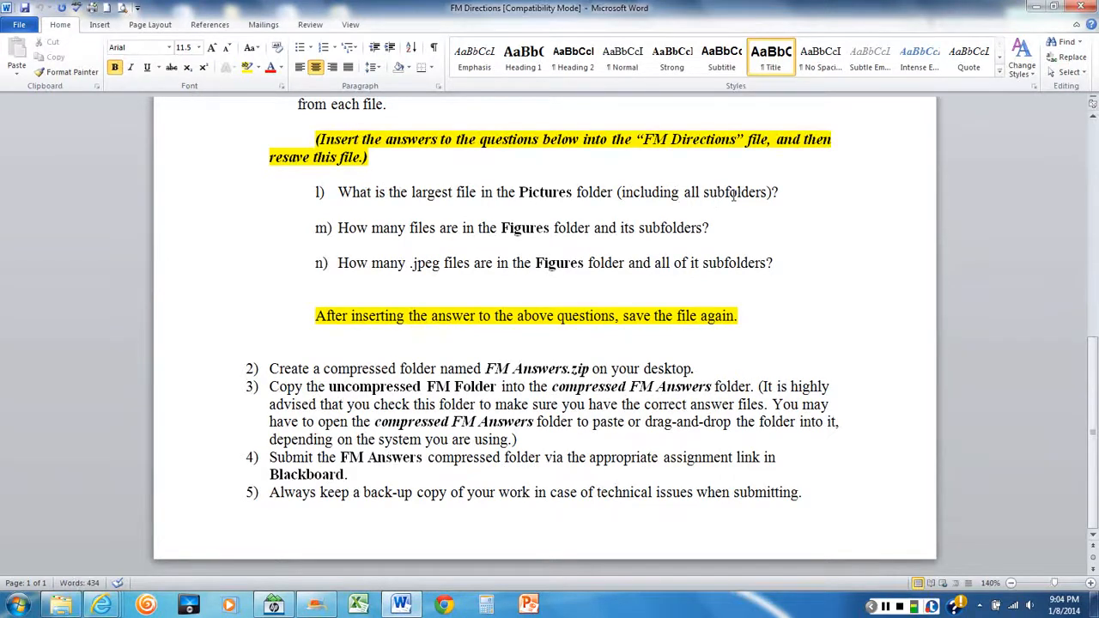
In Explorer, open the Pictures folder and show its contents in Details view to compare the file sizes
left_click(61, 604)
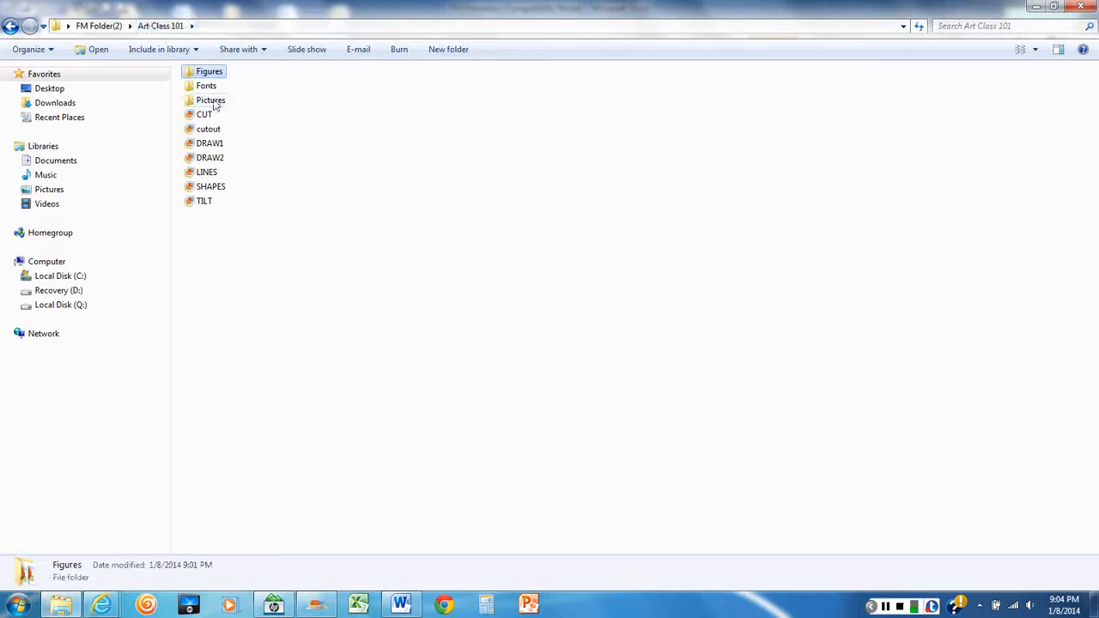
double_click(211, 101)
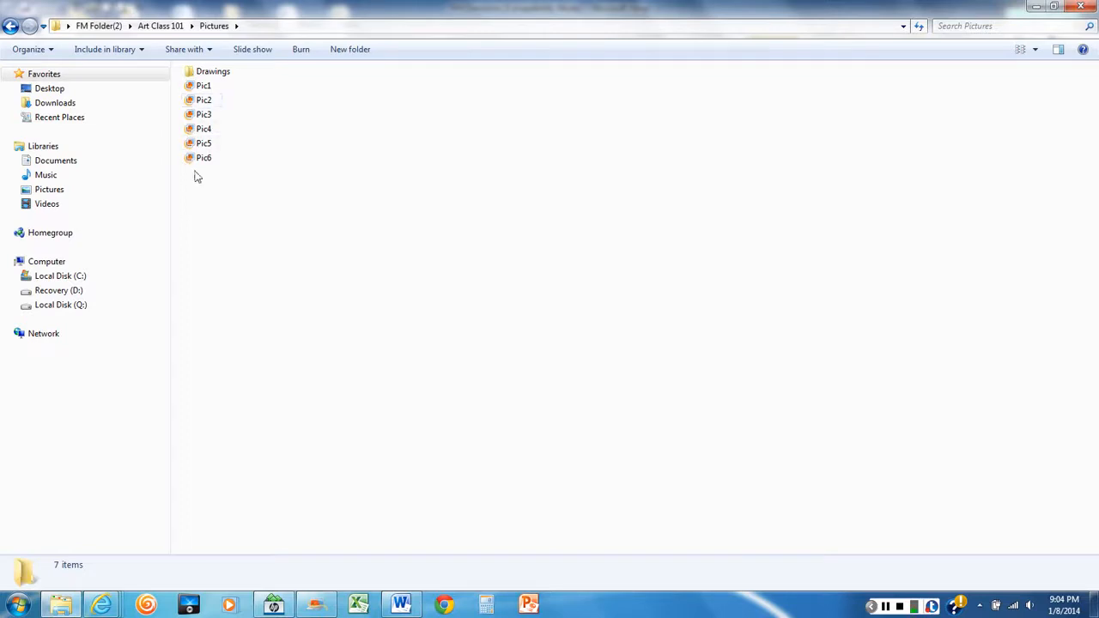
right_click(424, 148)
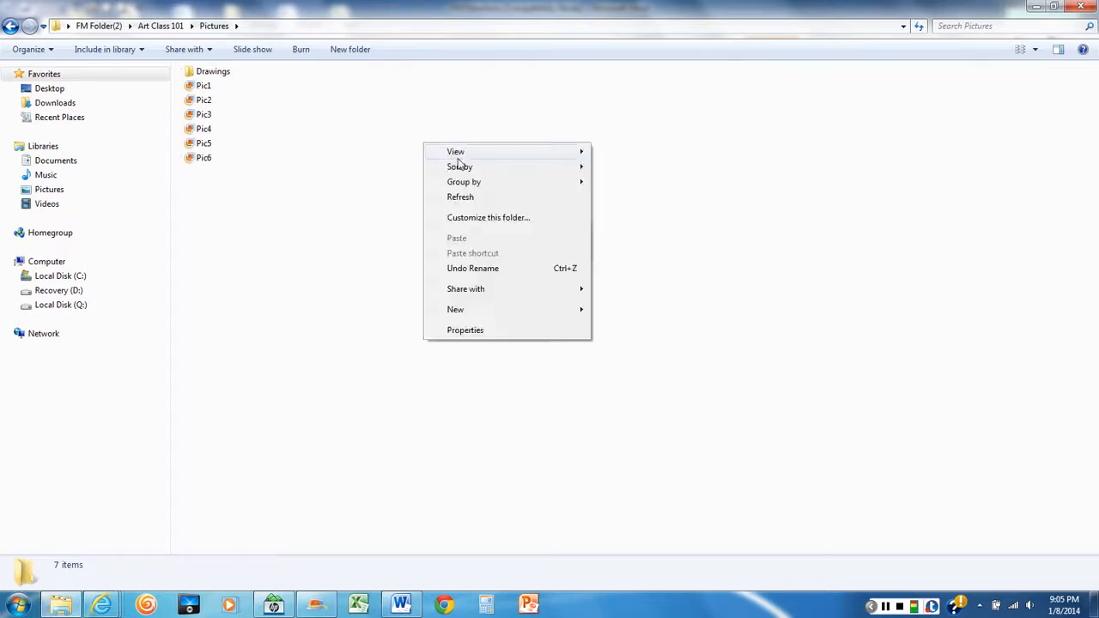
mouse_move(461, 155)
mouse_move(527, 153)
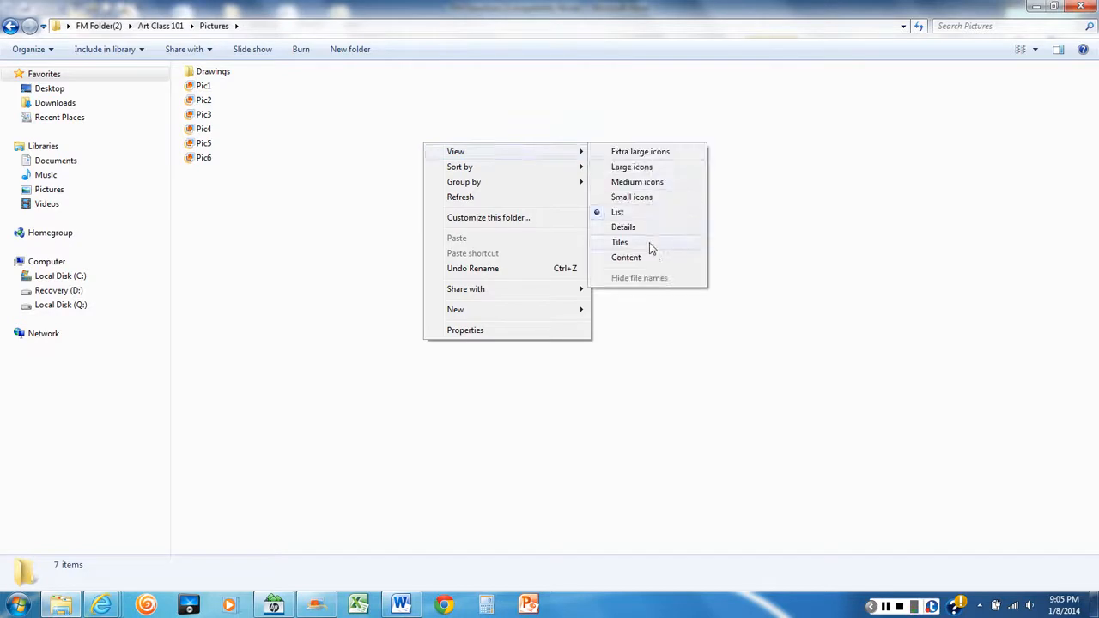
left_click(639, 229)
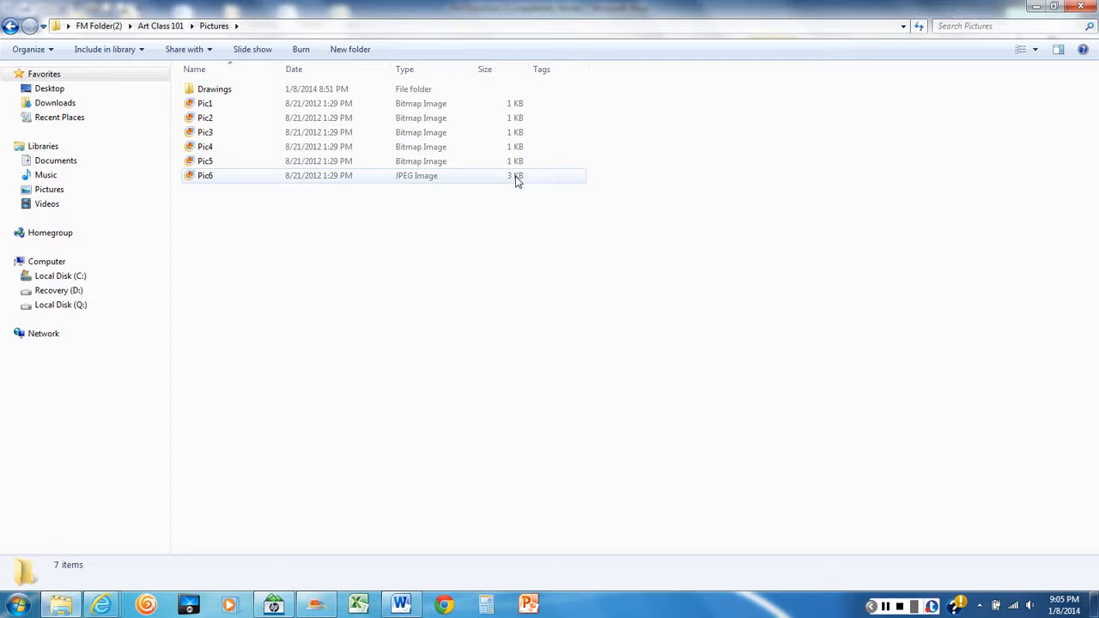
Recheck the largest-file question in Word, then open the Drawings subfolder in Explorer and show its files in Details view
left_click(401, 604)
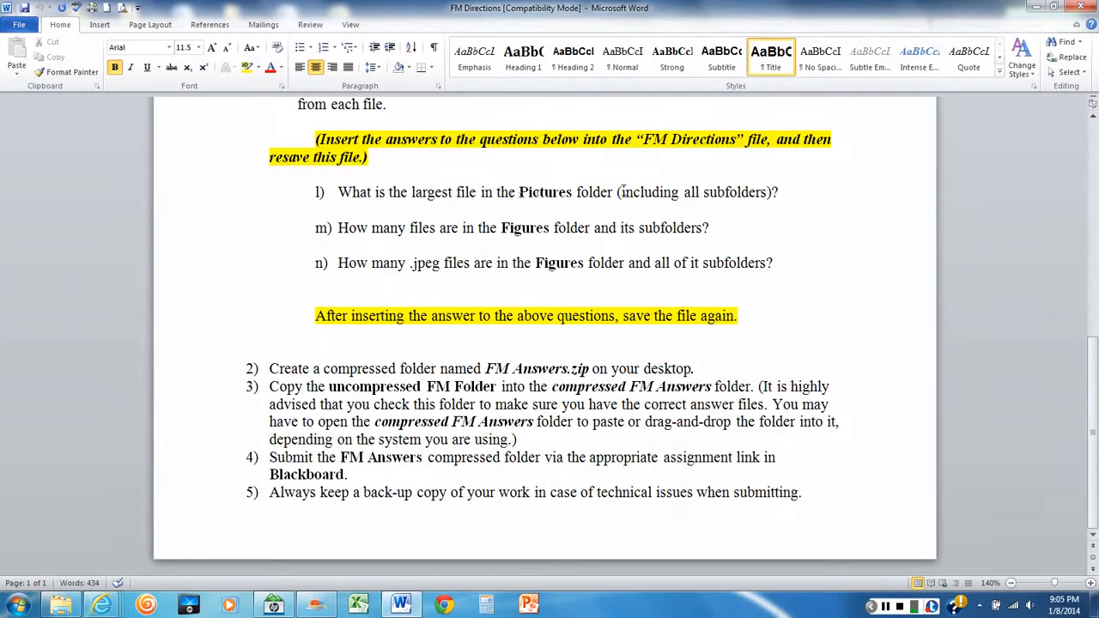
left_click(61, 606)
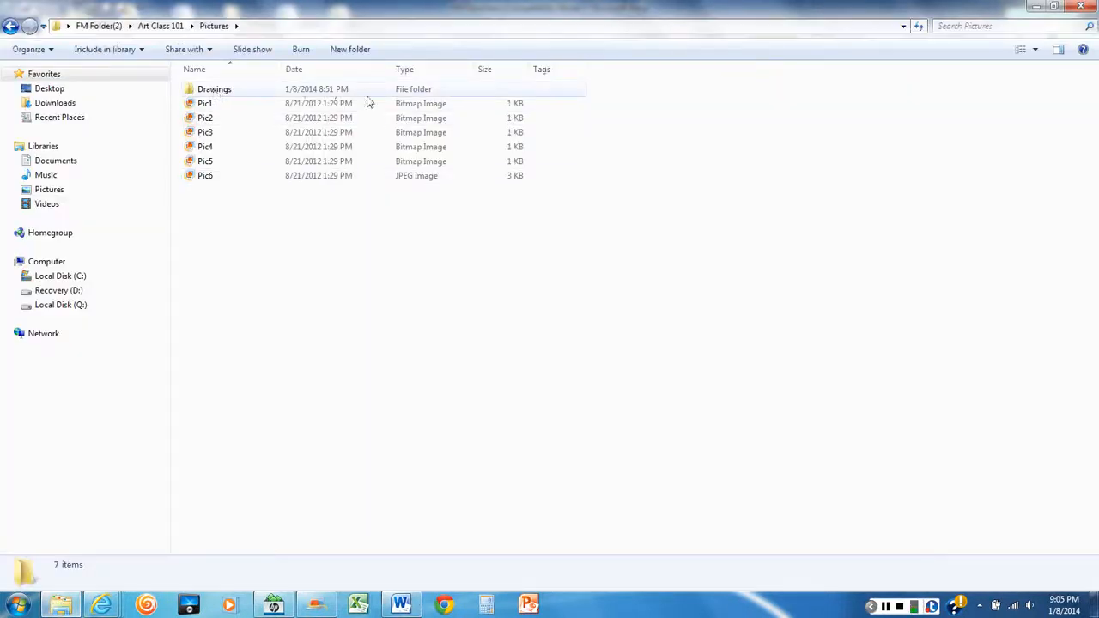
double_click(214, 91)
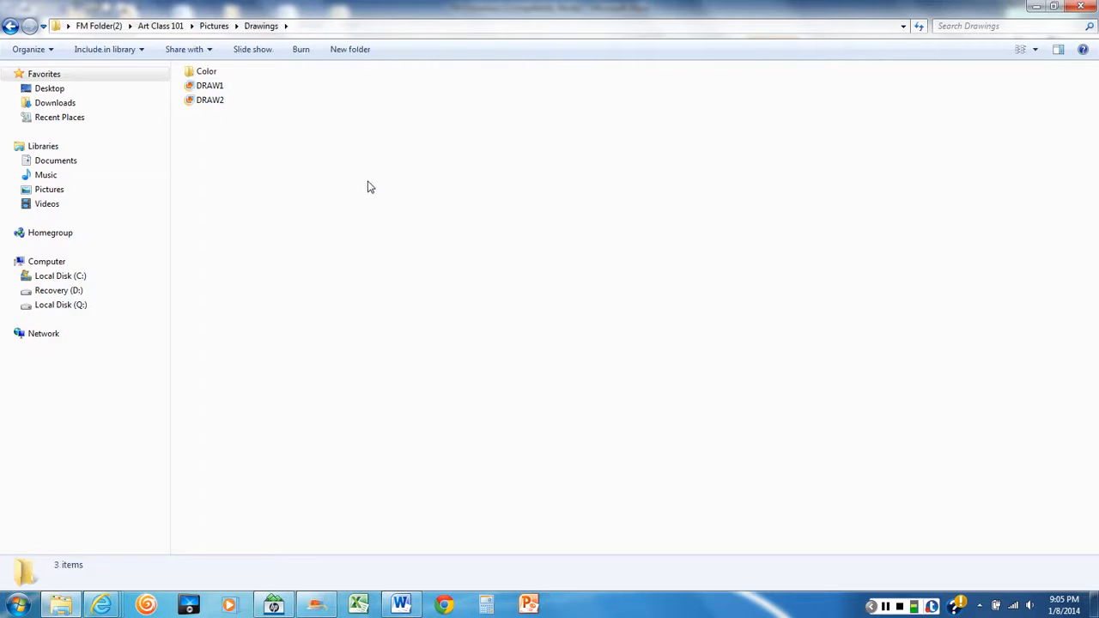
right_click(394, 148)
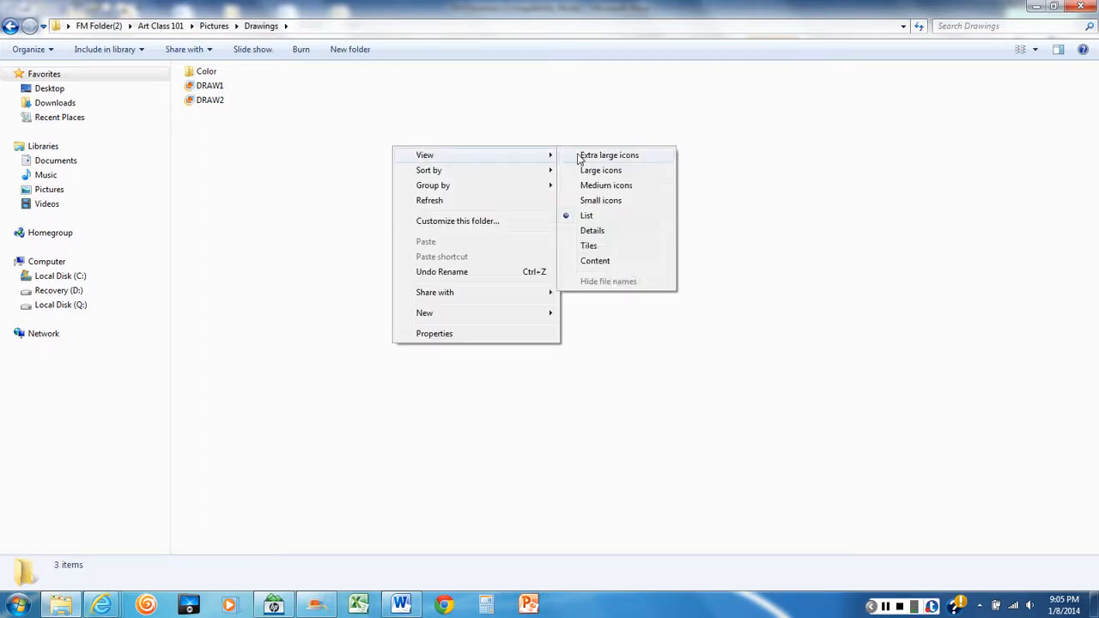
left_click(595, 230)
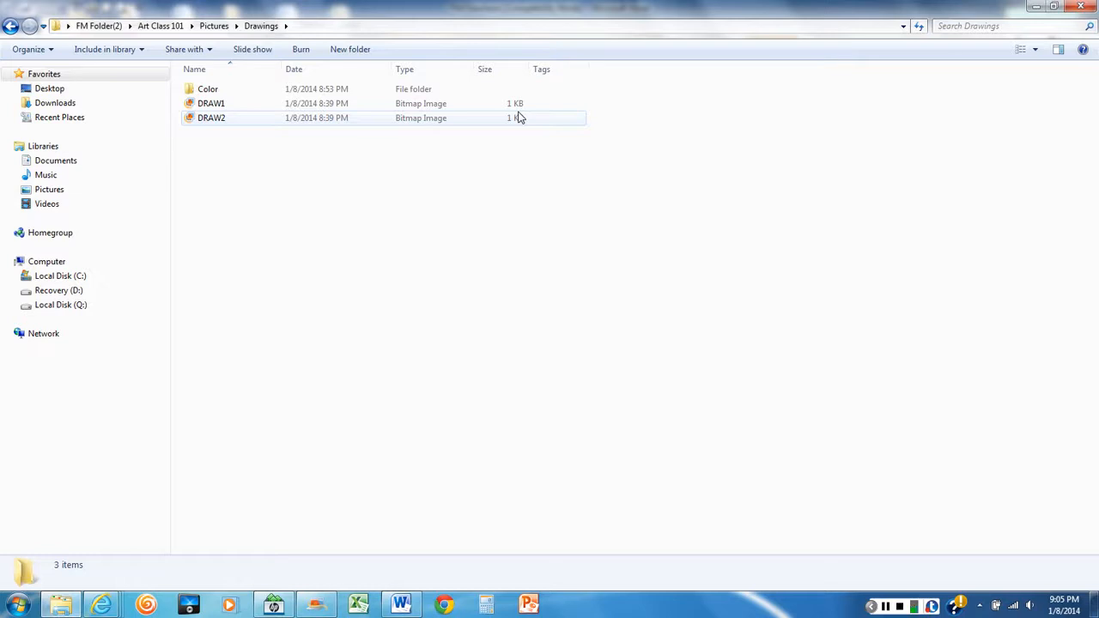
Open the Color subfolder inside Drawings and show its files in Details view to check their sizes
double_click(207, 91)
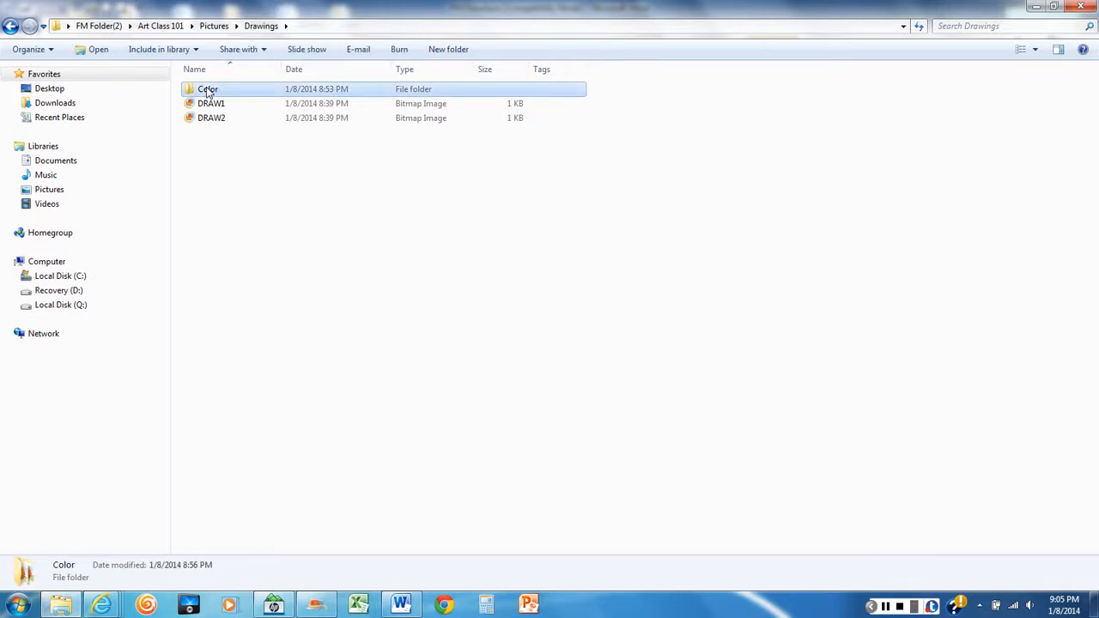
right_click(458, 185)
mouse_move(477, 194)
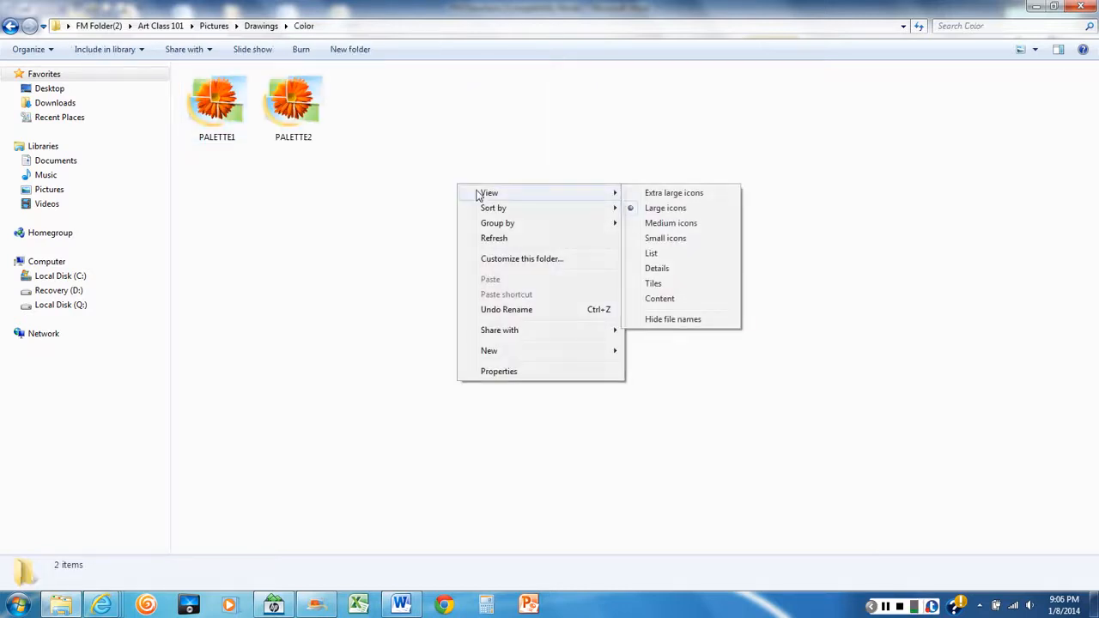
left_click(657, 268)
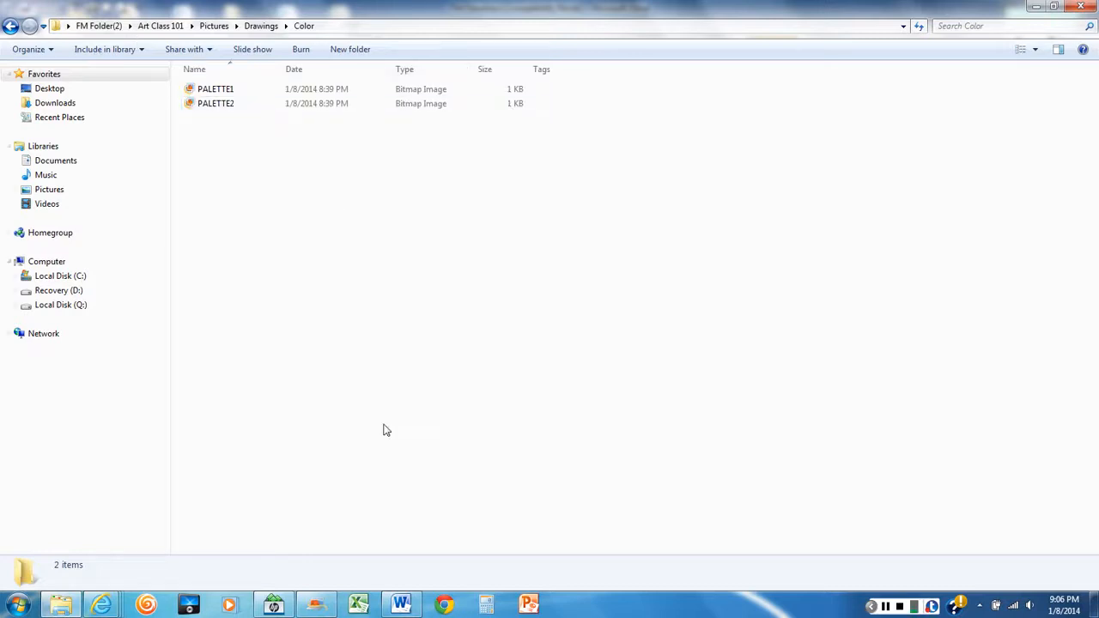
Switch to the Word directions and enter "Pic 6 3 KB" as the answer after the largest-file question
left_click(399, 606)
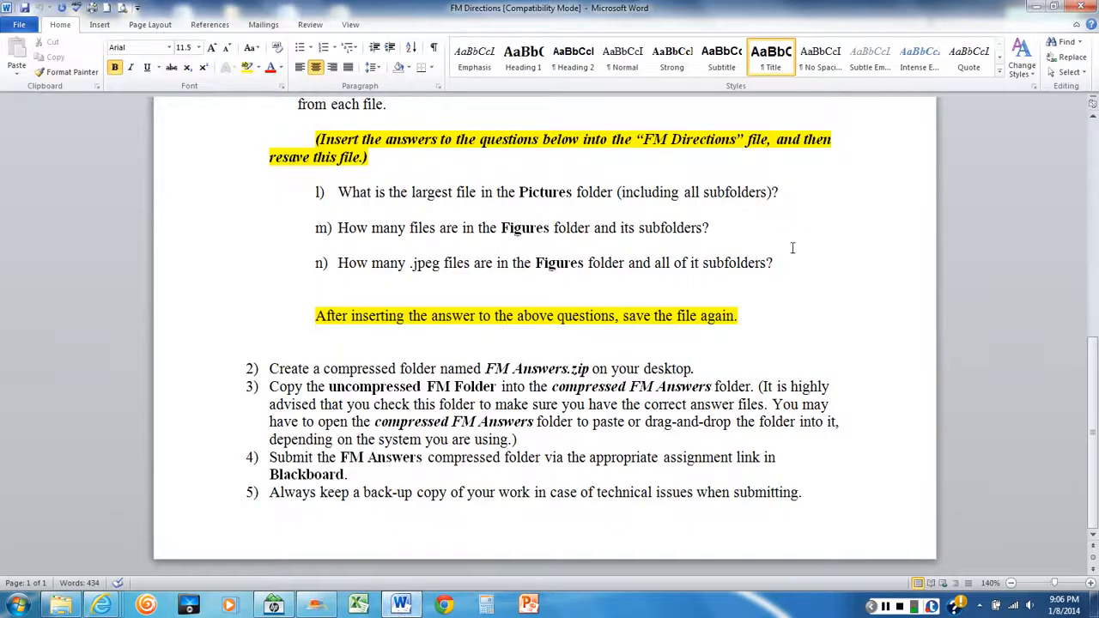
left_click(793, 193)
type("Pic 6 ")
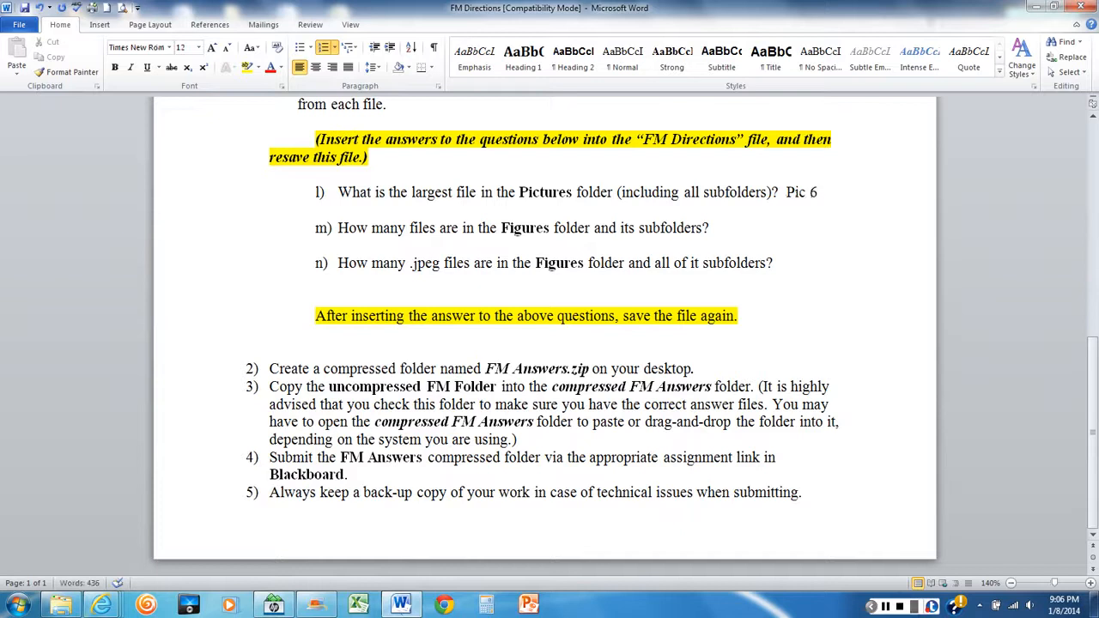
type("3 KB")
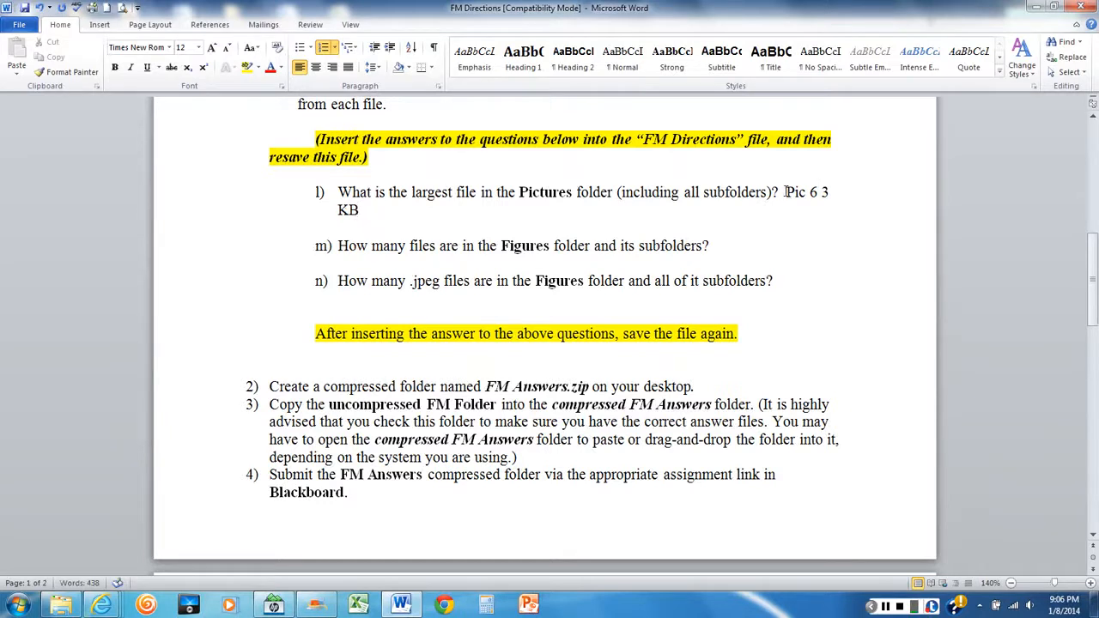
Move the Pic 6 answer to its own unlettered line below the question and insert a hyphen before 3 KB
left_click(785, 192)
key("Return")
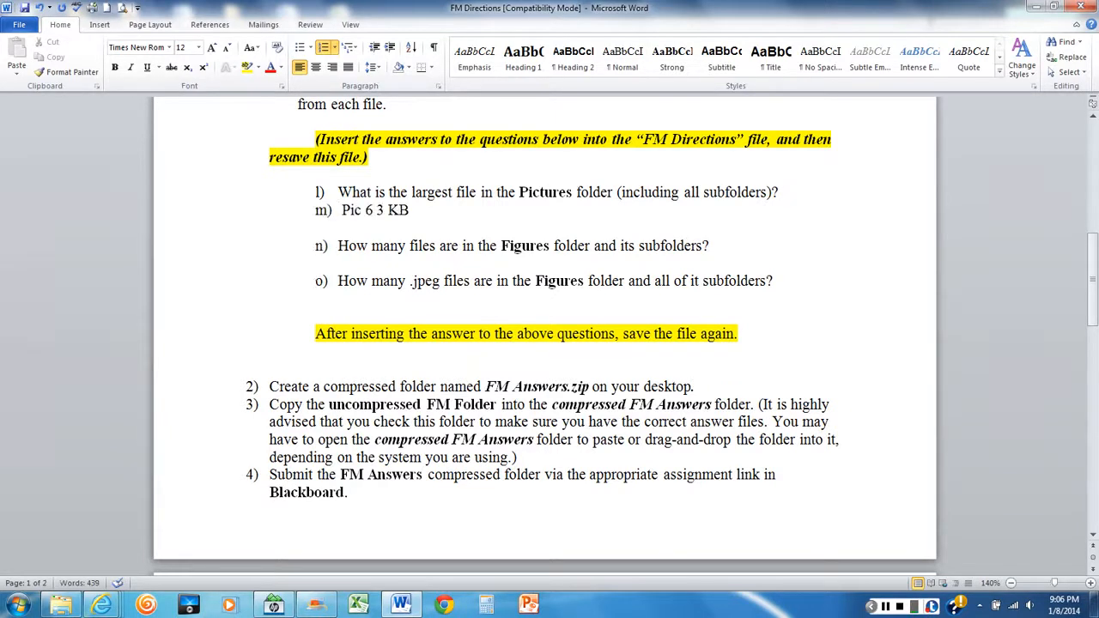
key("BackSpace")
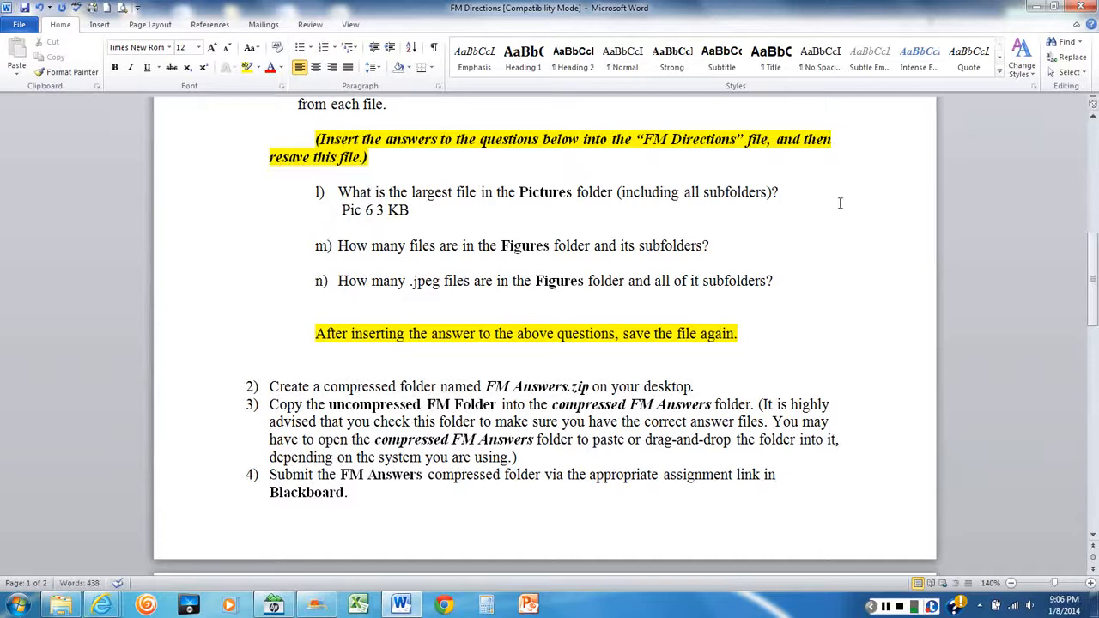
left_click(376, 209)
type("-")
In Explorer, look through the Figures folder in Art Class 101, then open its Clipart subfolder and show the files in Details view
left_click(60, 606)
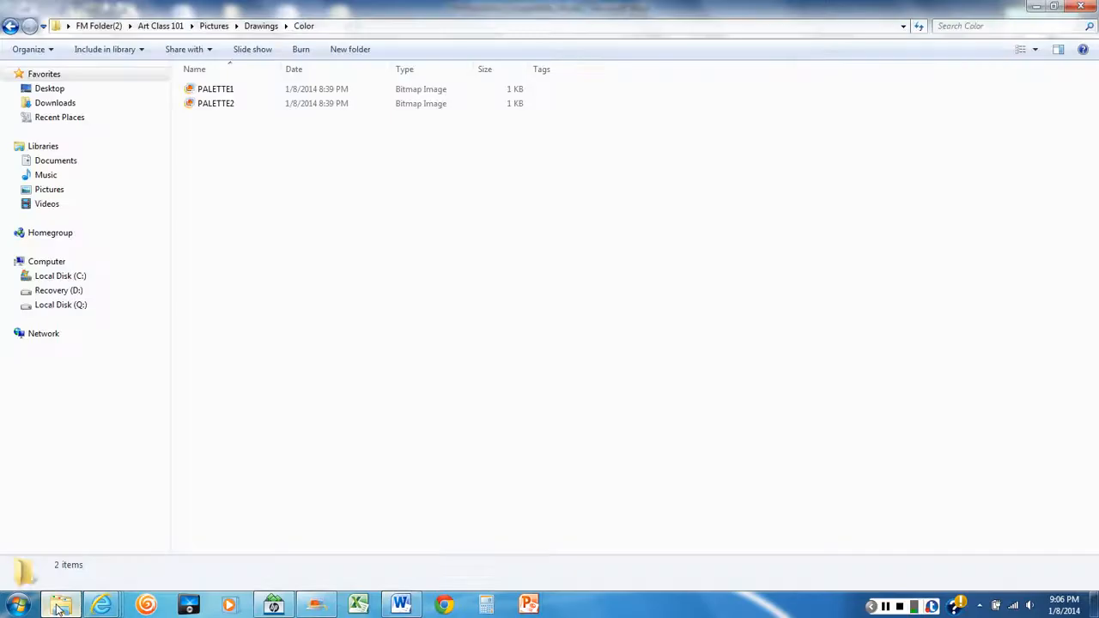
left_click(161, 26)
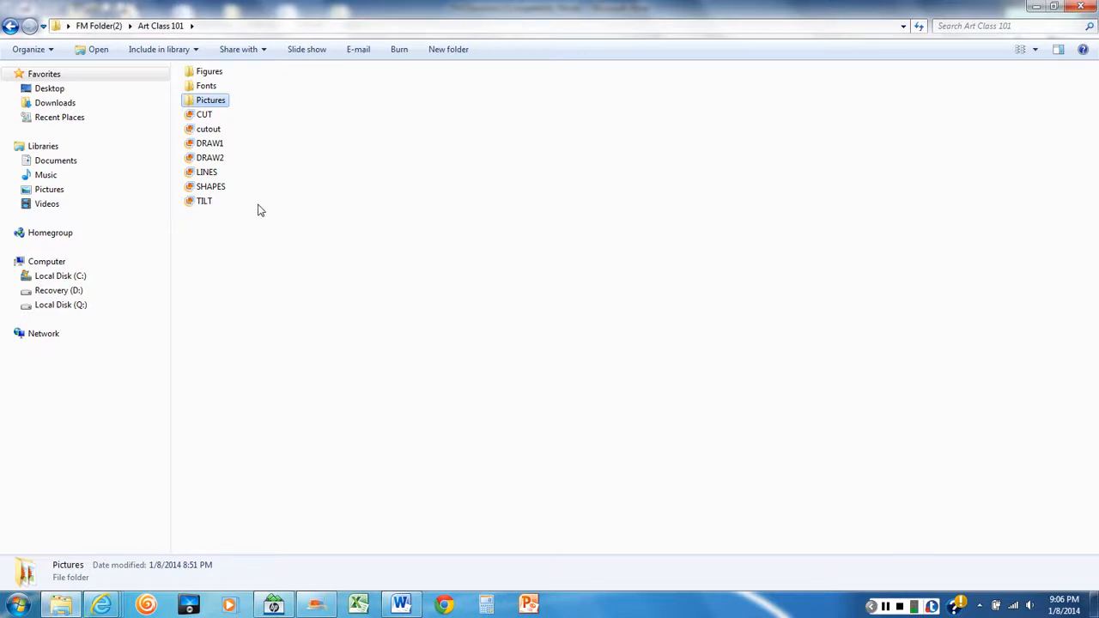
double_click(207, 74)
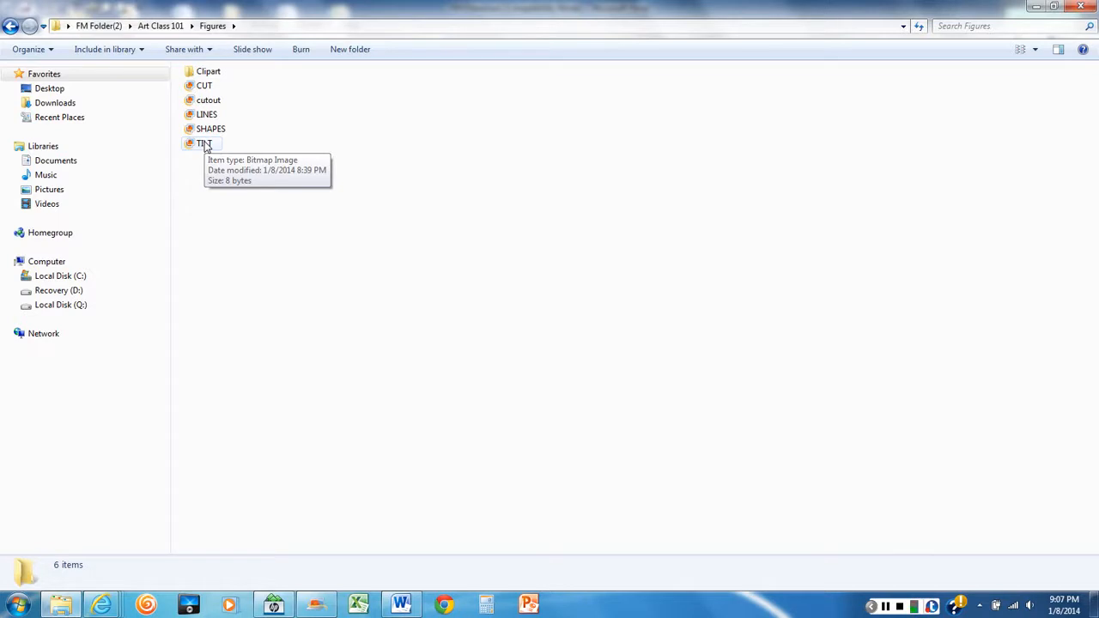
double_click(209, 74)
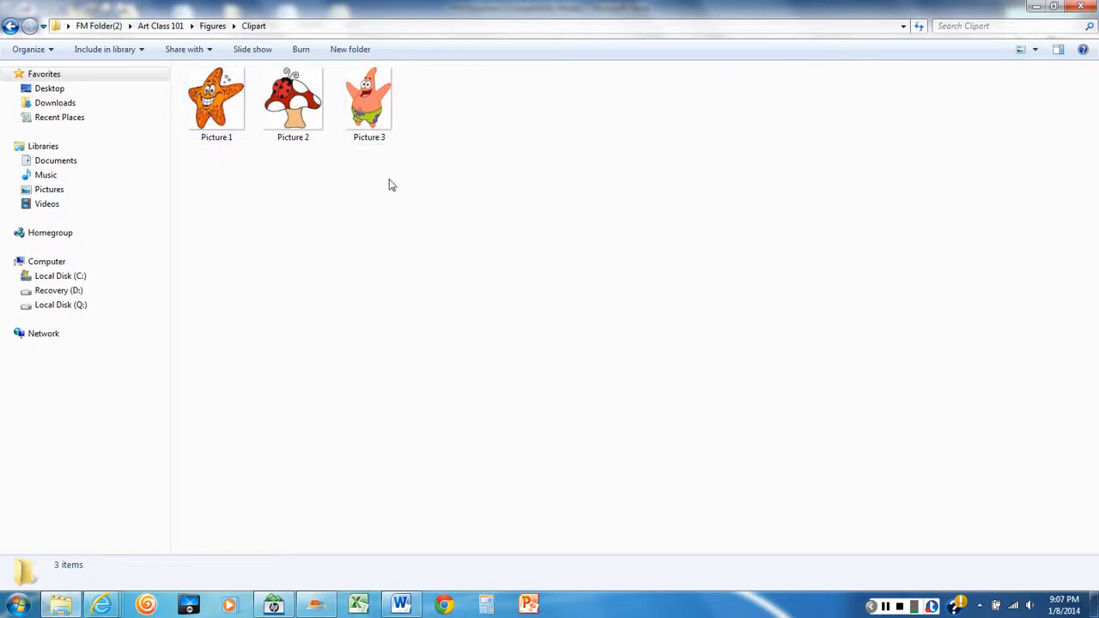
right_click(462, 217)
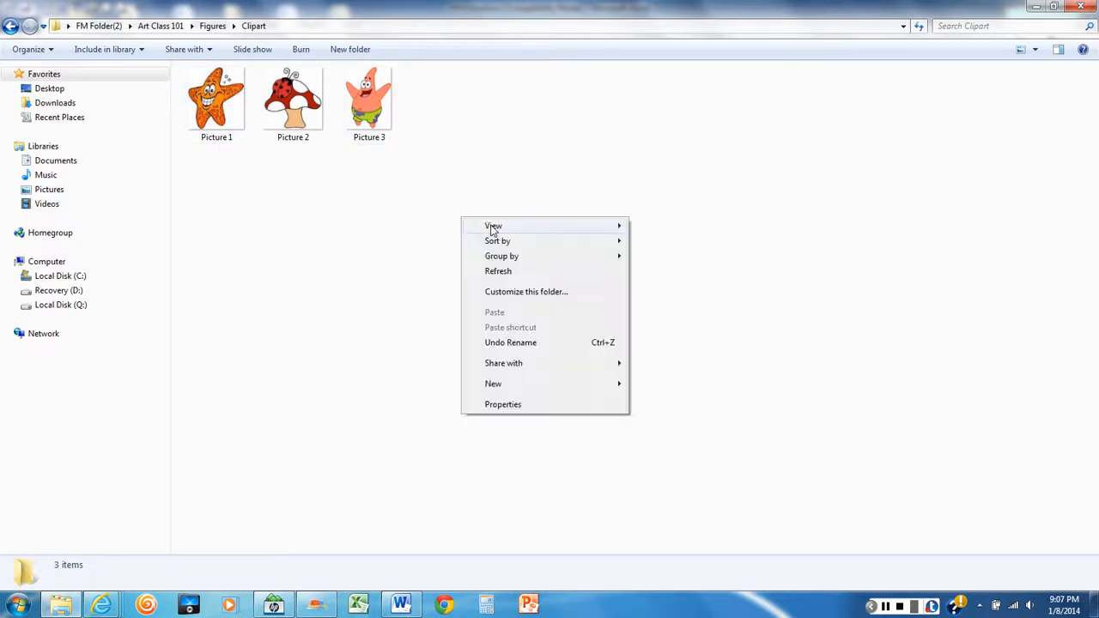
mouse_move(503, 227)
left_click(666, 305)
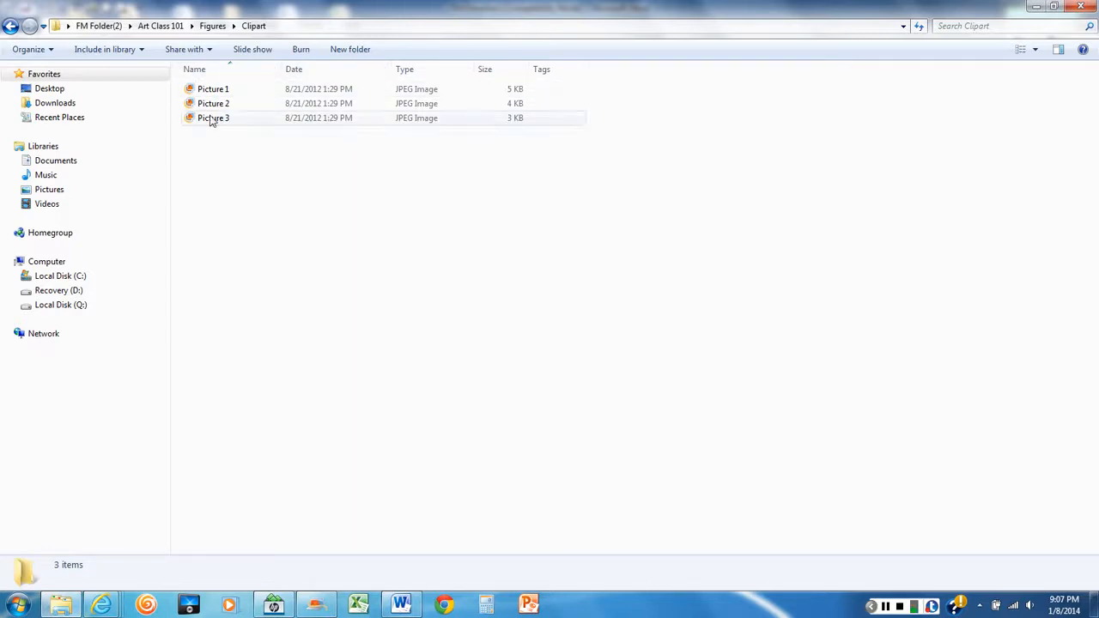
Switch to the Word directions and enter 8 as the answer after the question about the number of files in the Figures folder
left_click(401, 606)
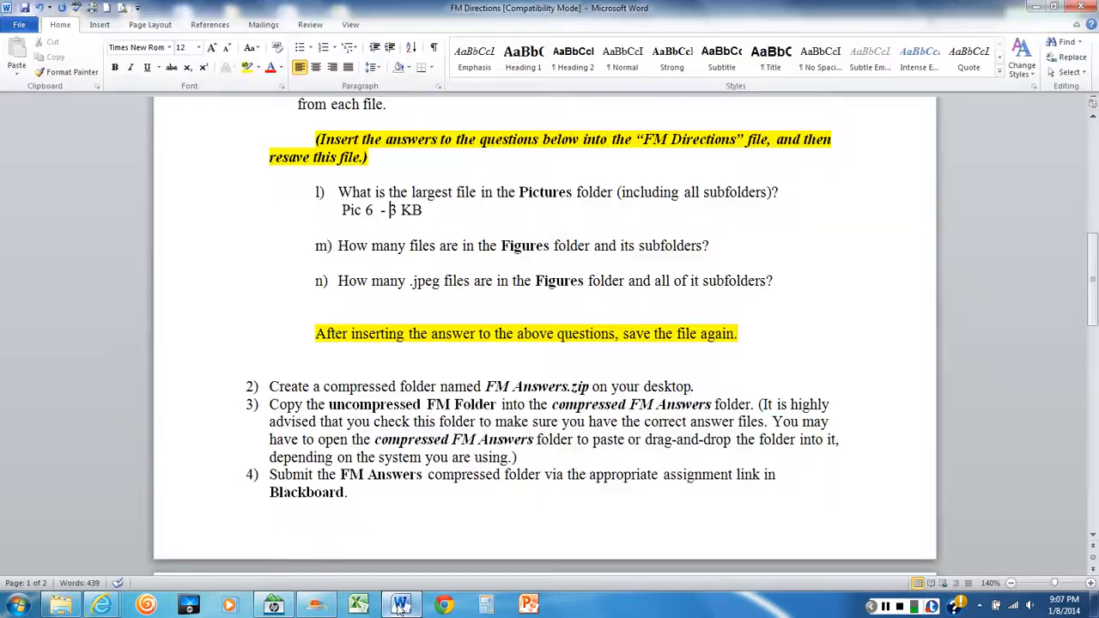
left_click(733, 249)
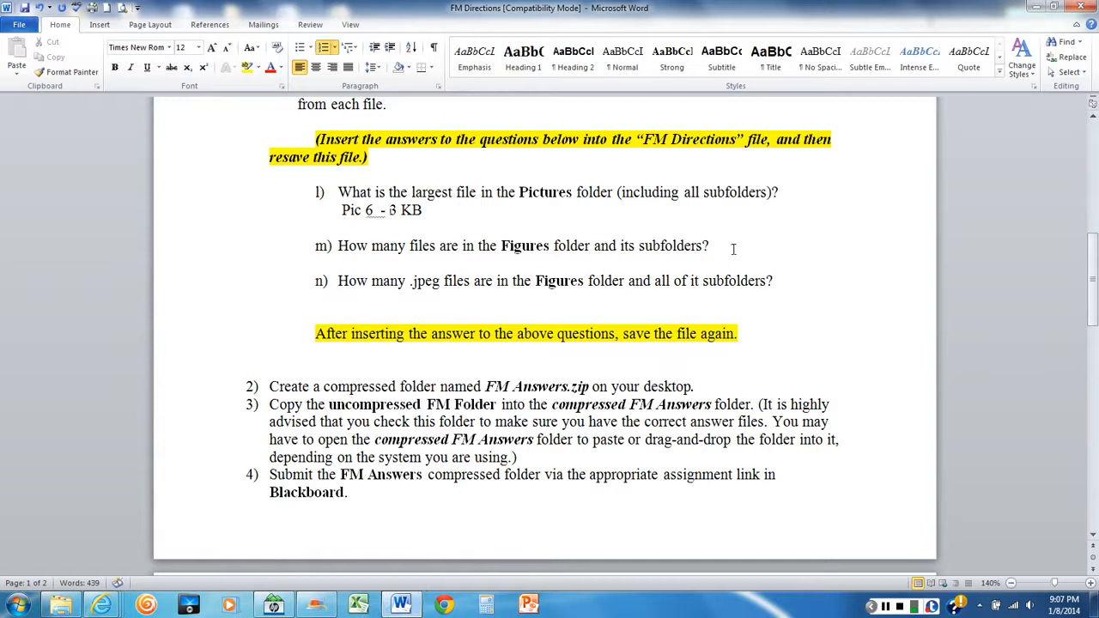
type("8")
left_click(456, 311)
In Explorer, show the Figures folder in Details view to check the file types, and reopen its Clipart subfolder
mouse_move(59, 608)
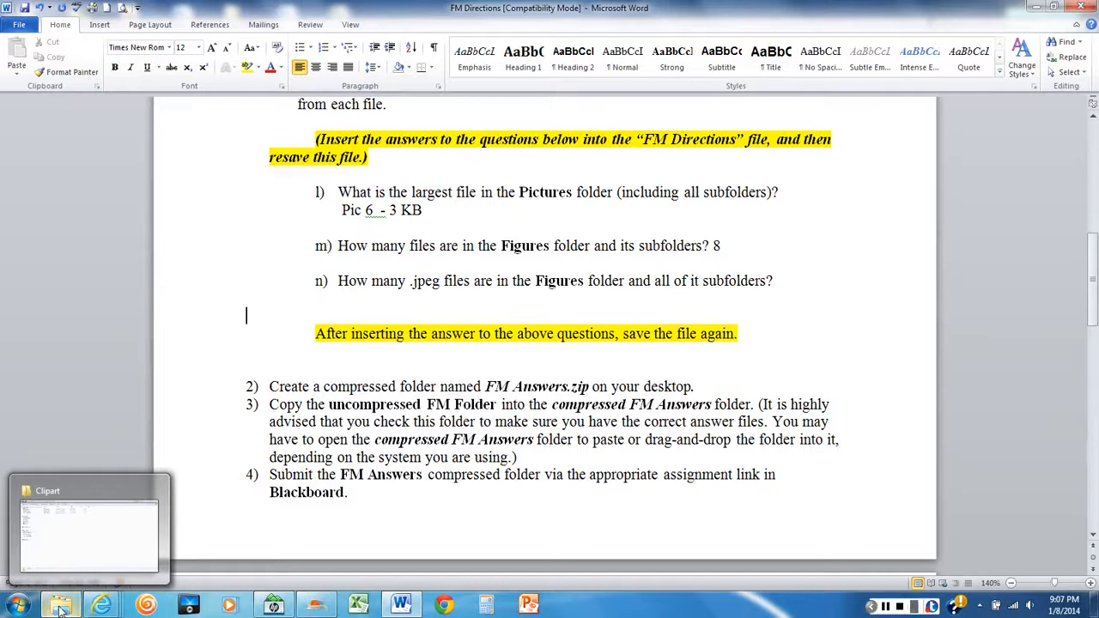
left_click(59, 608)
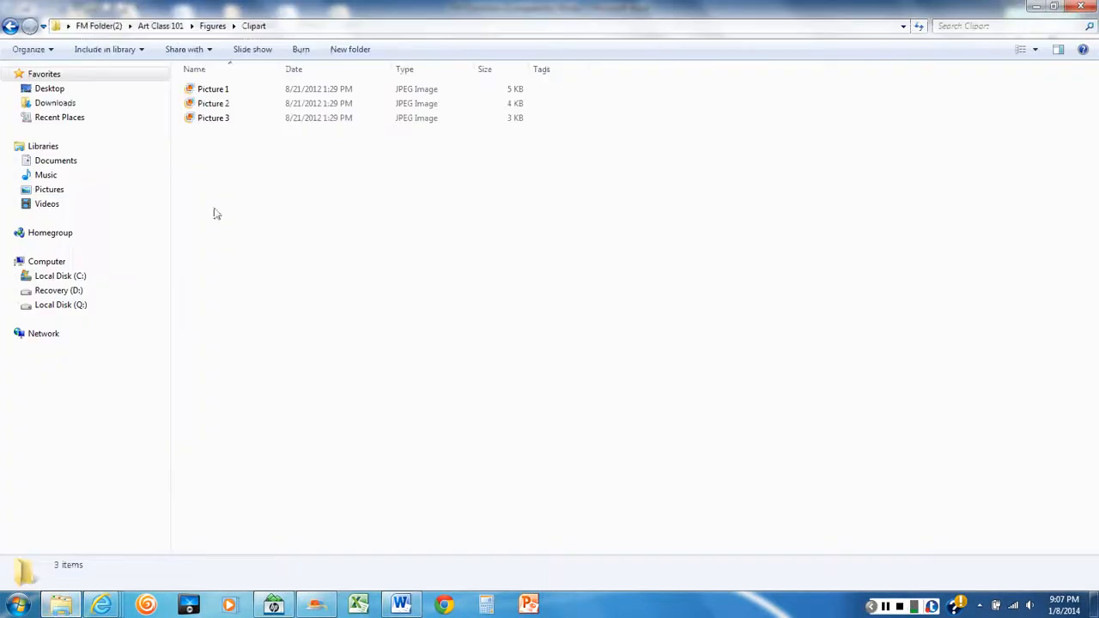
left_click(213, 27)
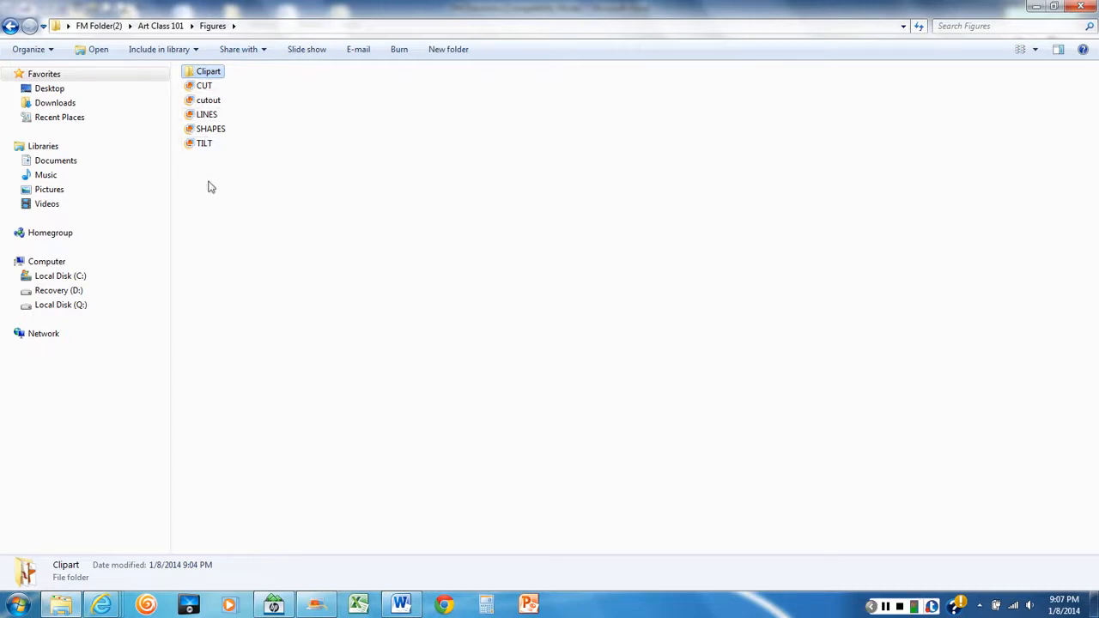
right_click(372, 159)
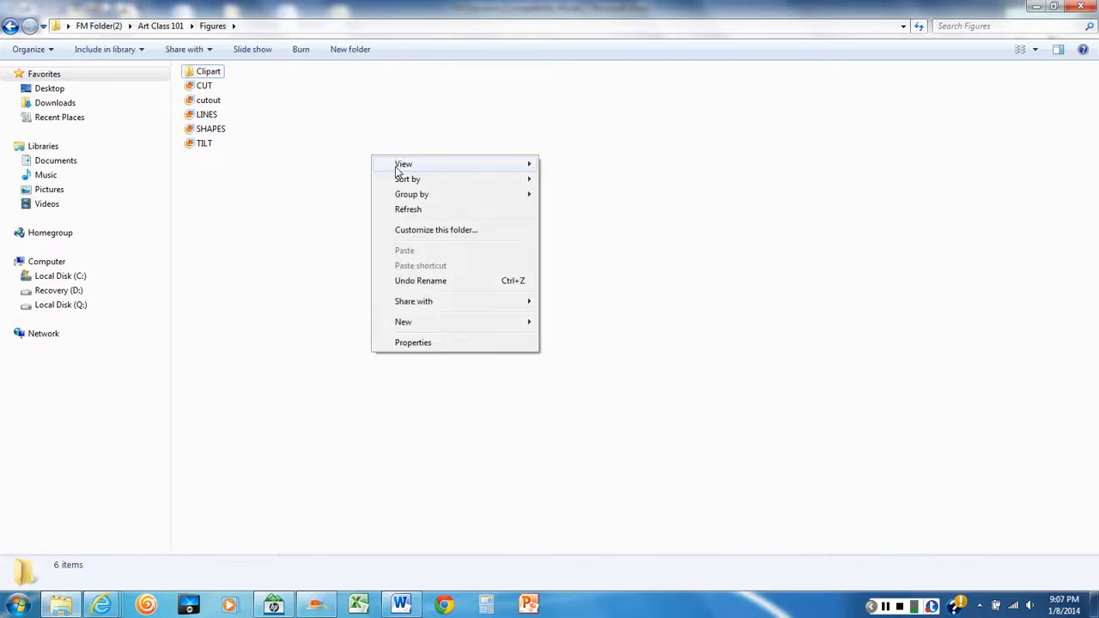
mouse_move(400, 166)
left_click(578, 239)
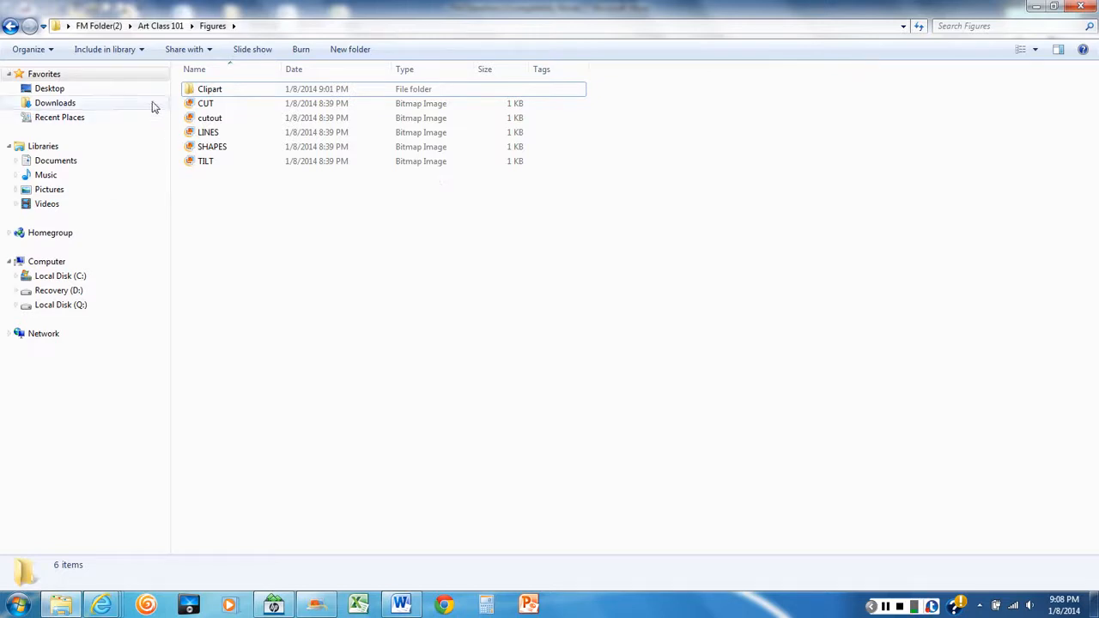
double_click(202, 93)
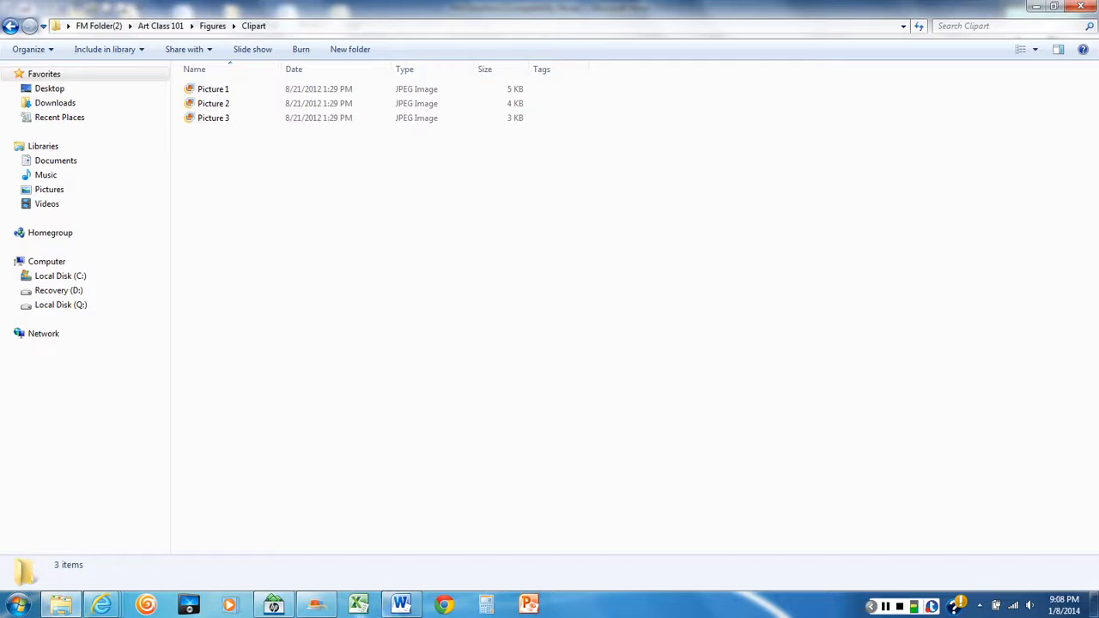
In the Word directions, enter 3 as the answer after the .jpeg files question and save the document
left_click(401, 605)
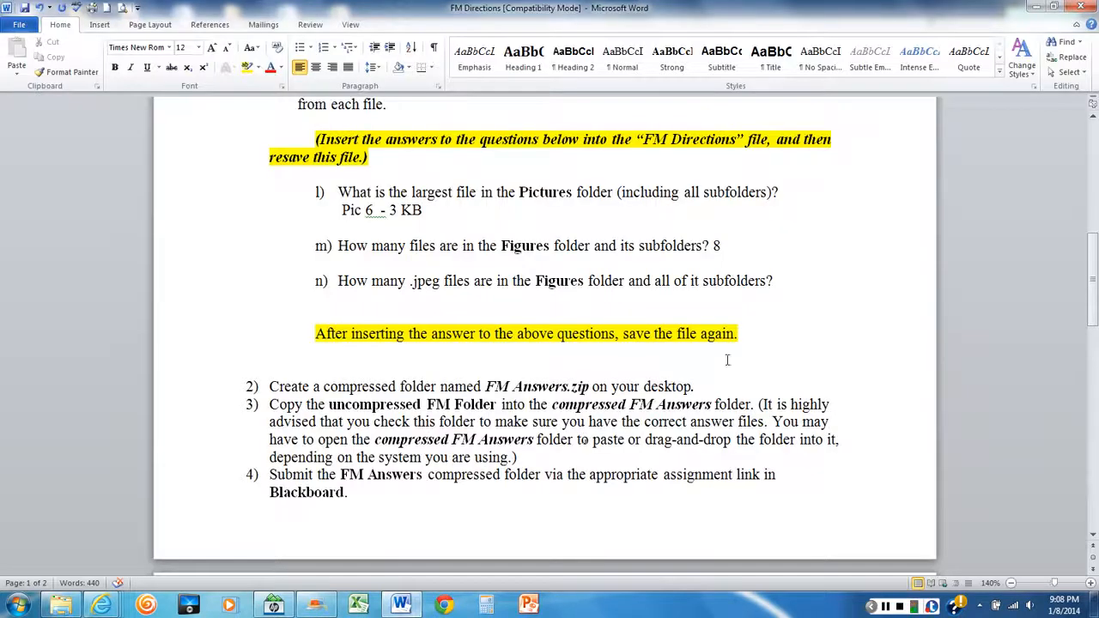
left_click(802, 286)
type("3")
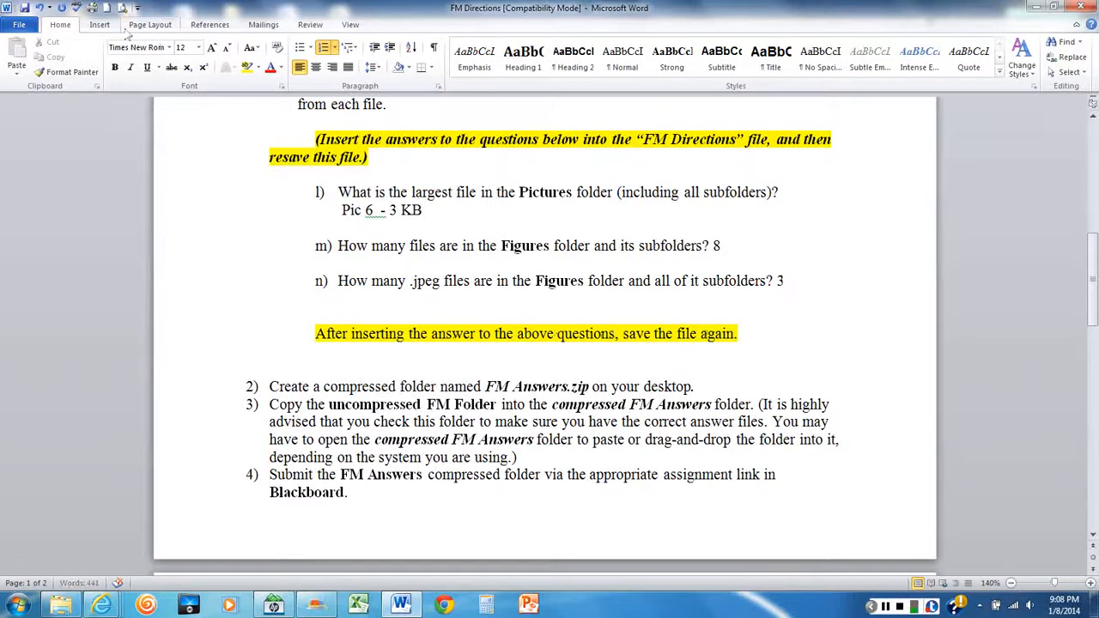
left_click(24, 26)
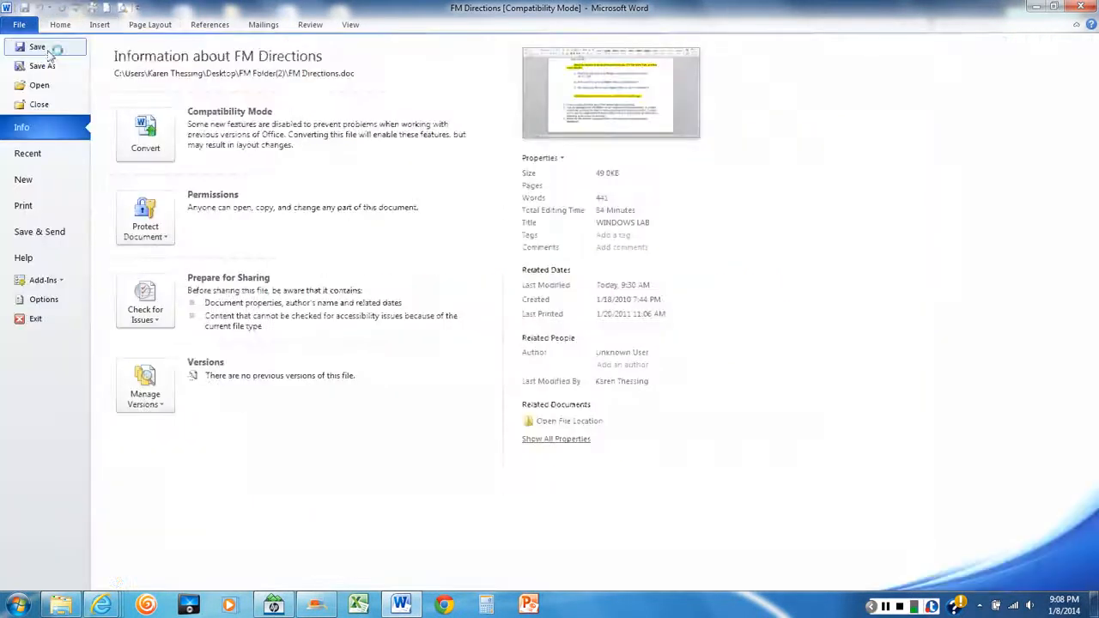
left_click(43, 41)
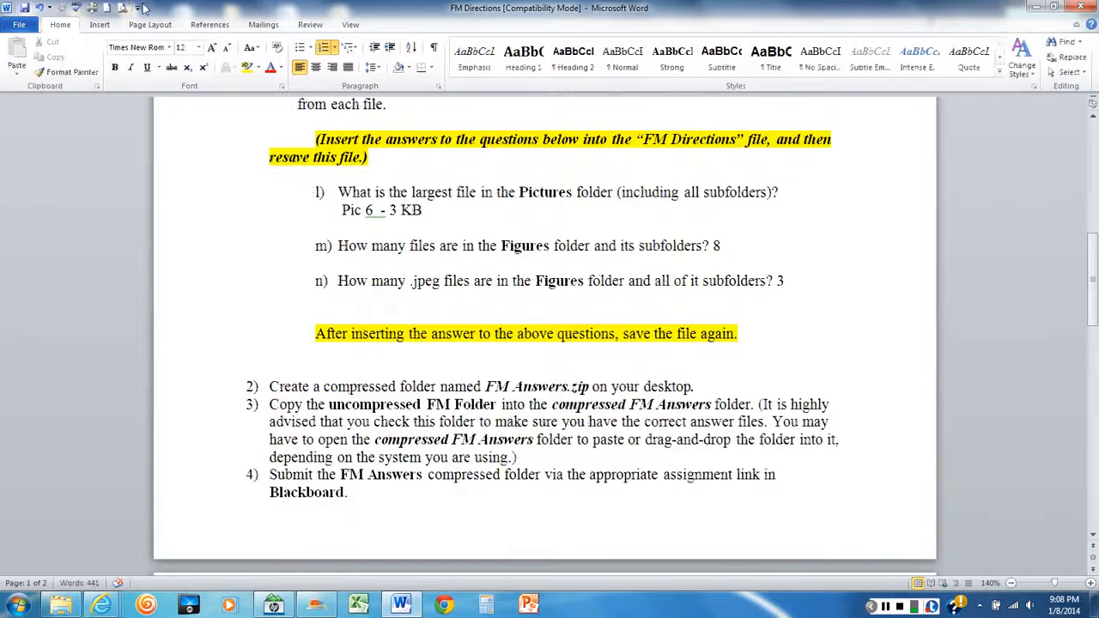
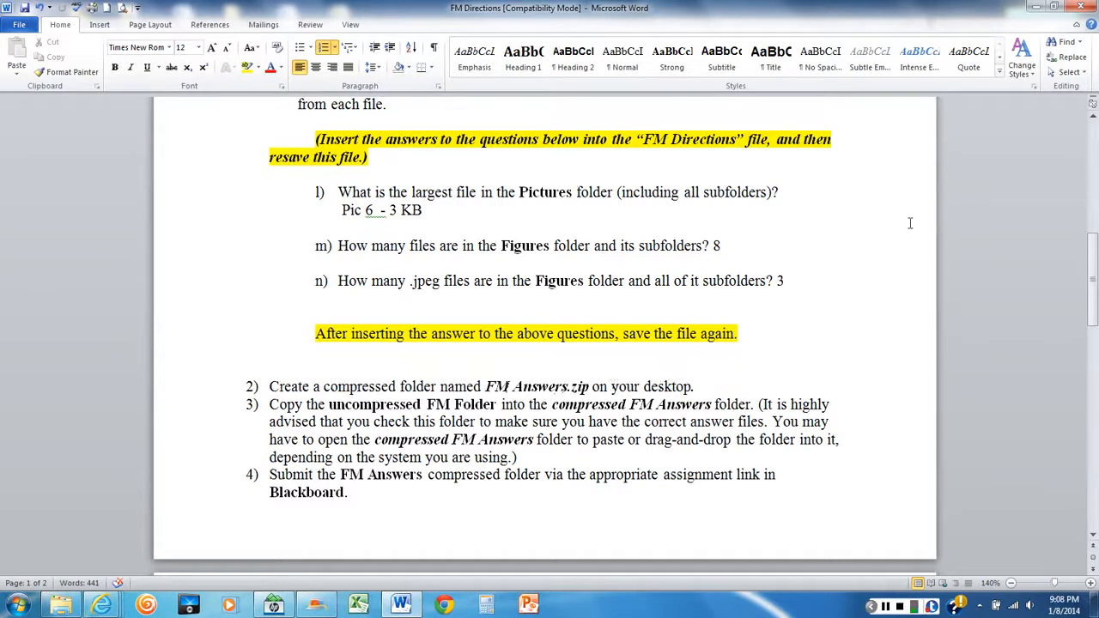
Clear the open windows off the desktop and create a new compressed (zipped) folder there named FMAnswers.zip
left_click(1029, 7)
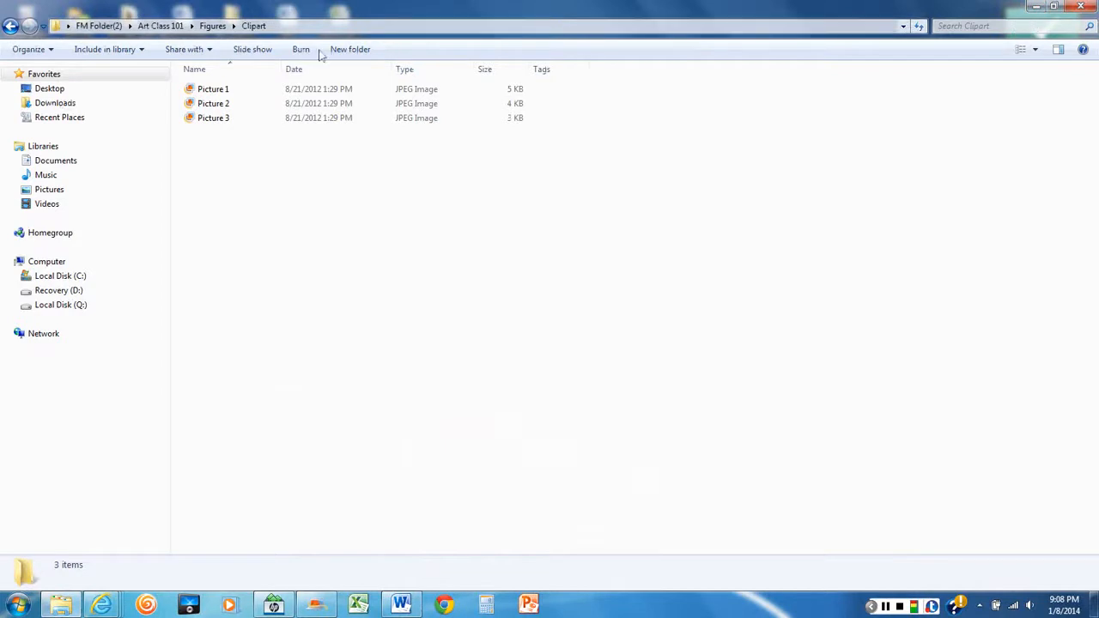
left_click(1085, 8)
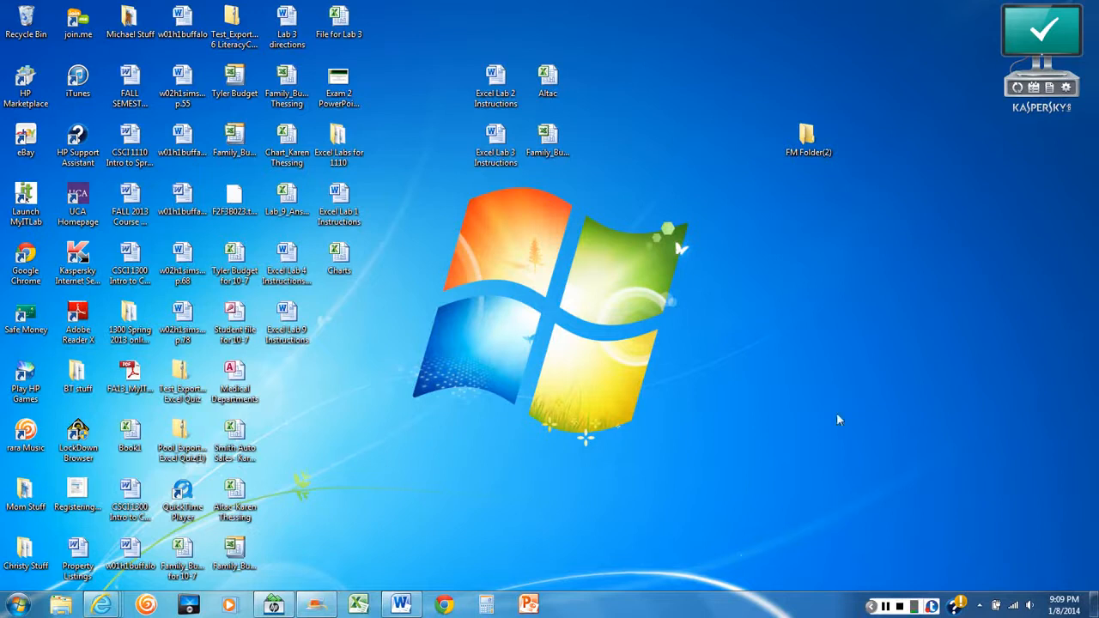
right_click(822, 255)
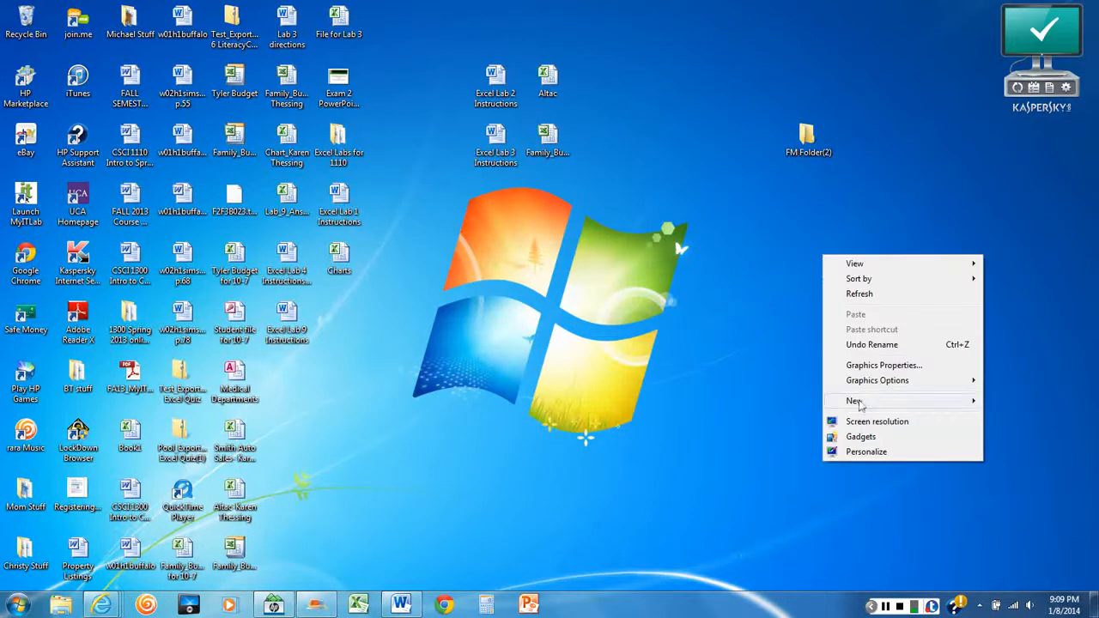
mouse_move(859, 408)
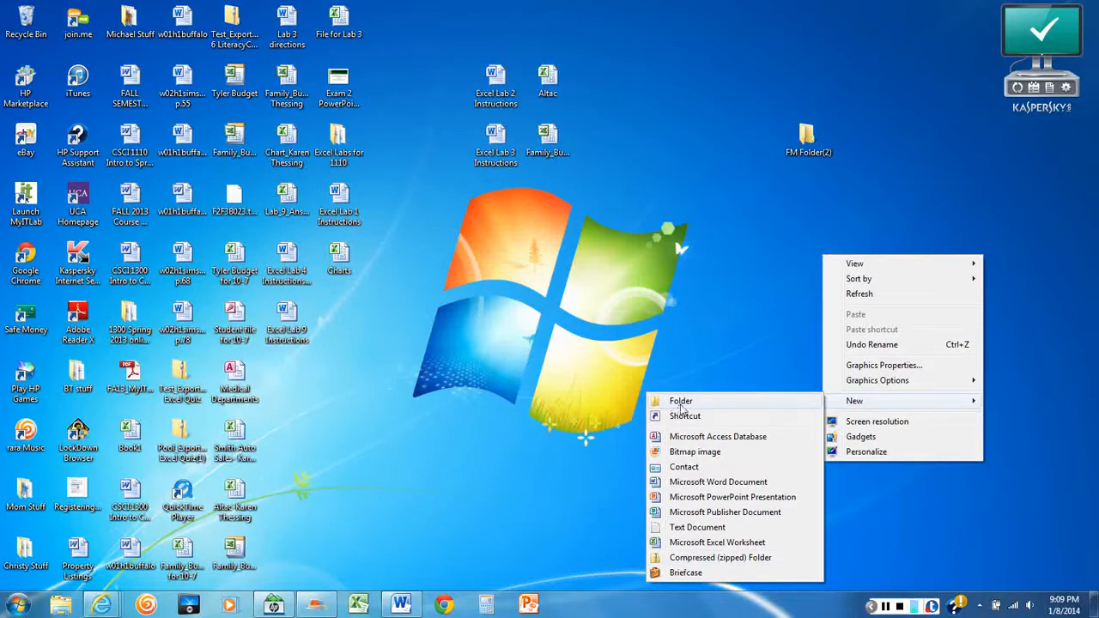
left_click(712, 559)
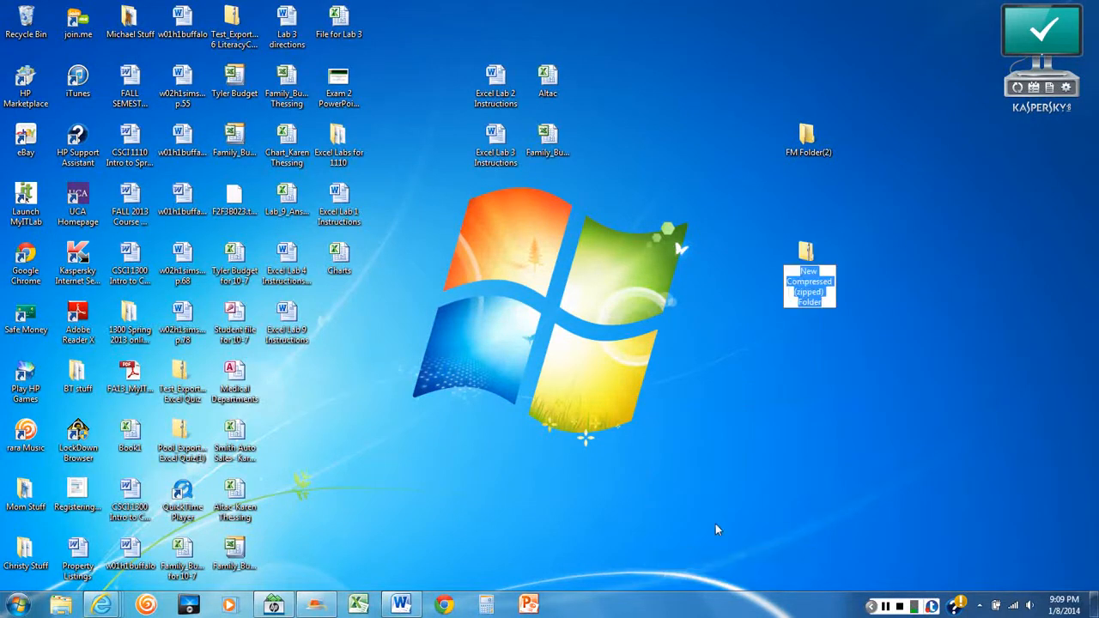
type("FM")
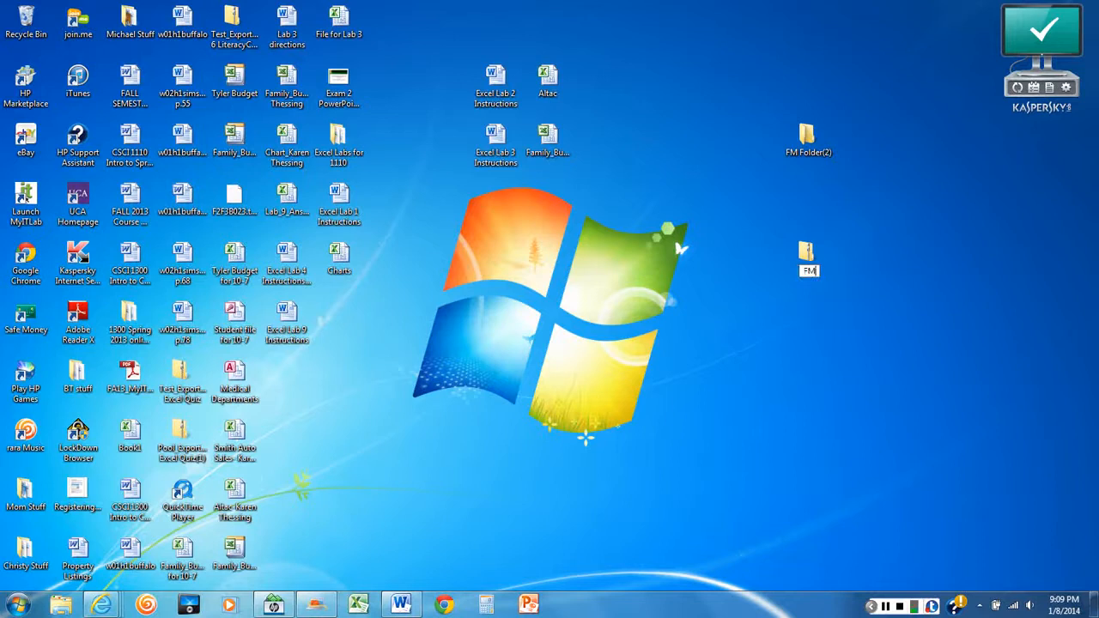
type("Answers.zip")
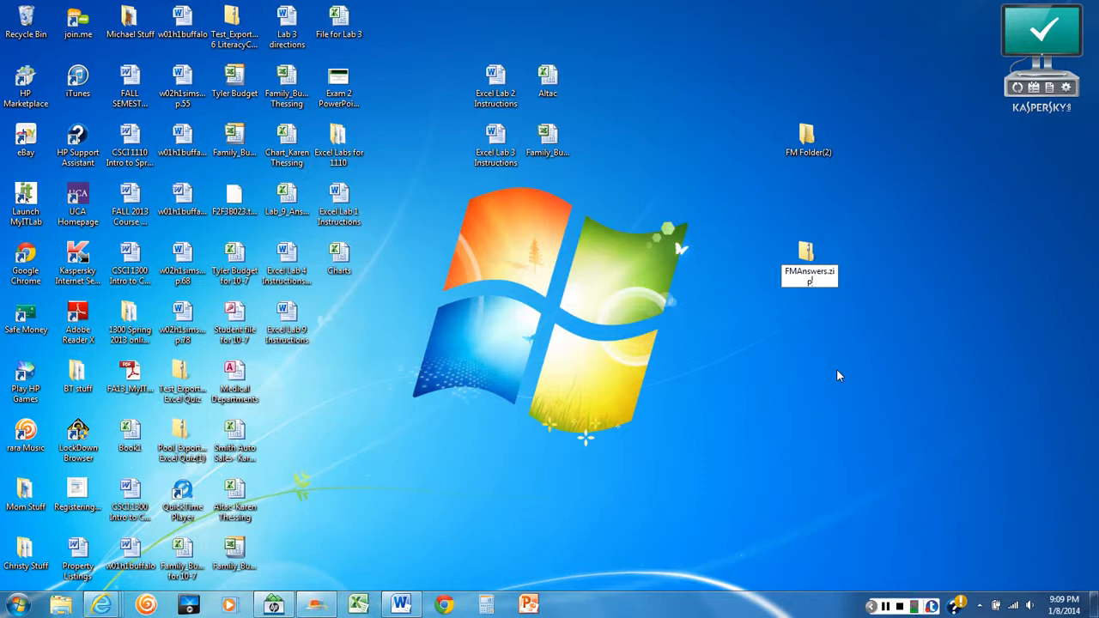
key("Return")
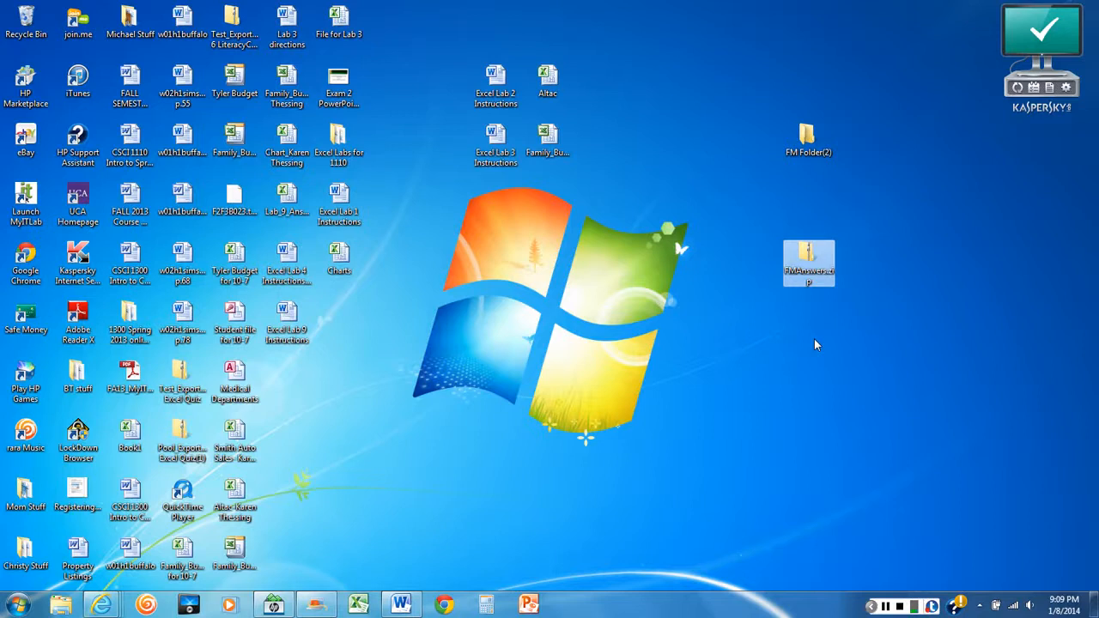
Check the contents of FM Folder(2) through Art Class 101, Figures and Clipart, then close the folder window
double_click(808, 133)
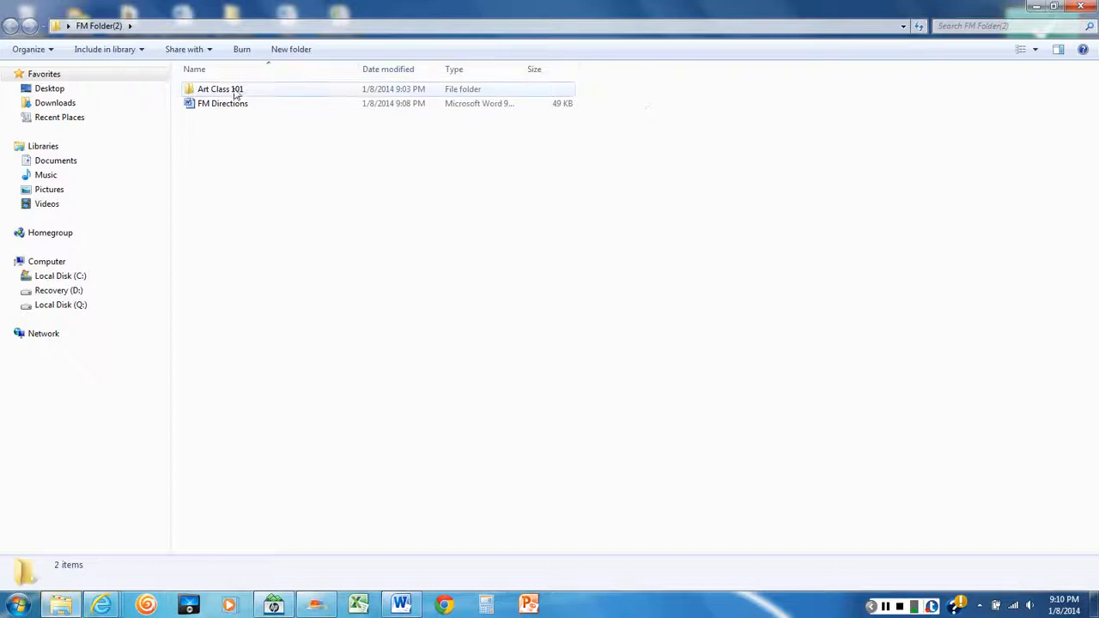
double_click(234, 93)
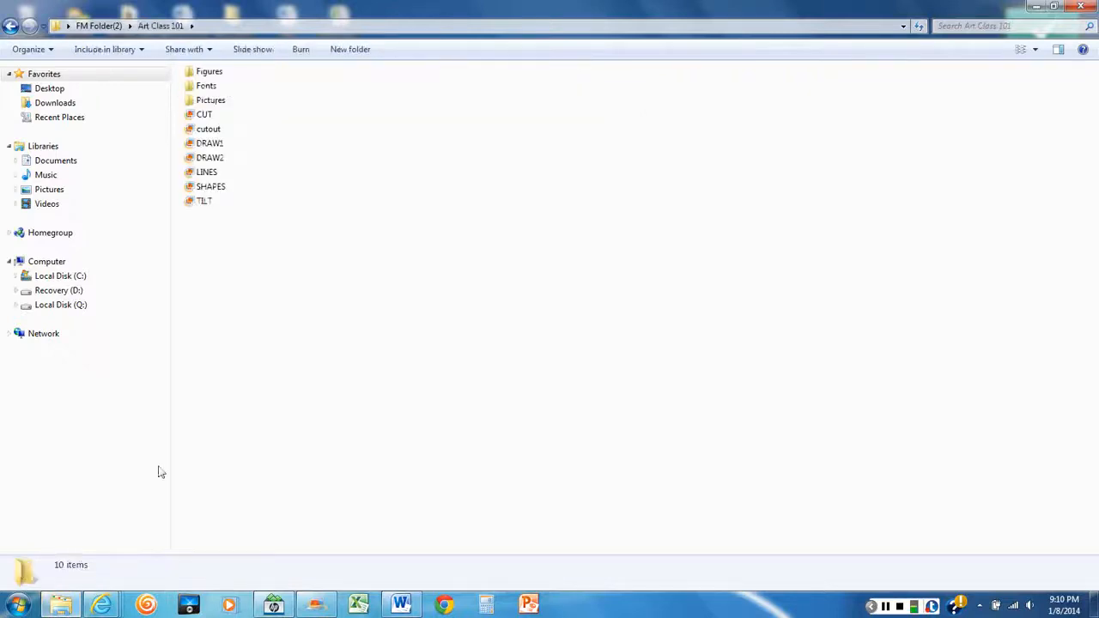
double_click(210, 74)
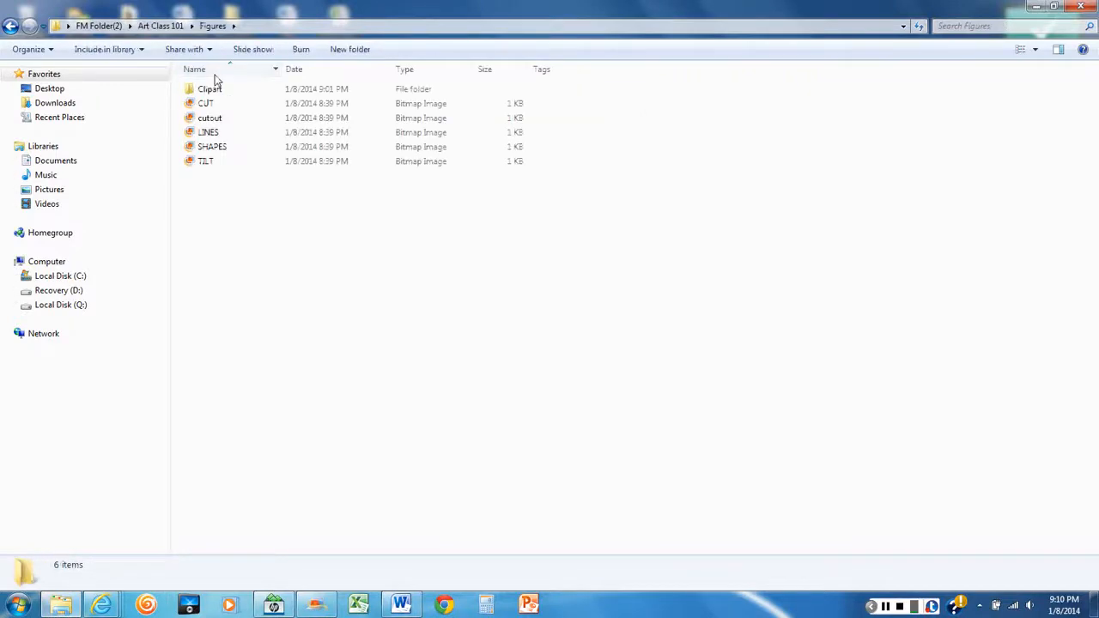
double_click(210, 88)
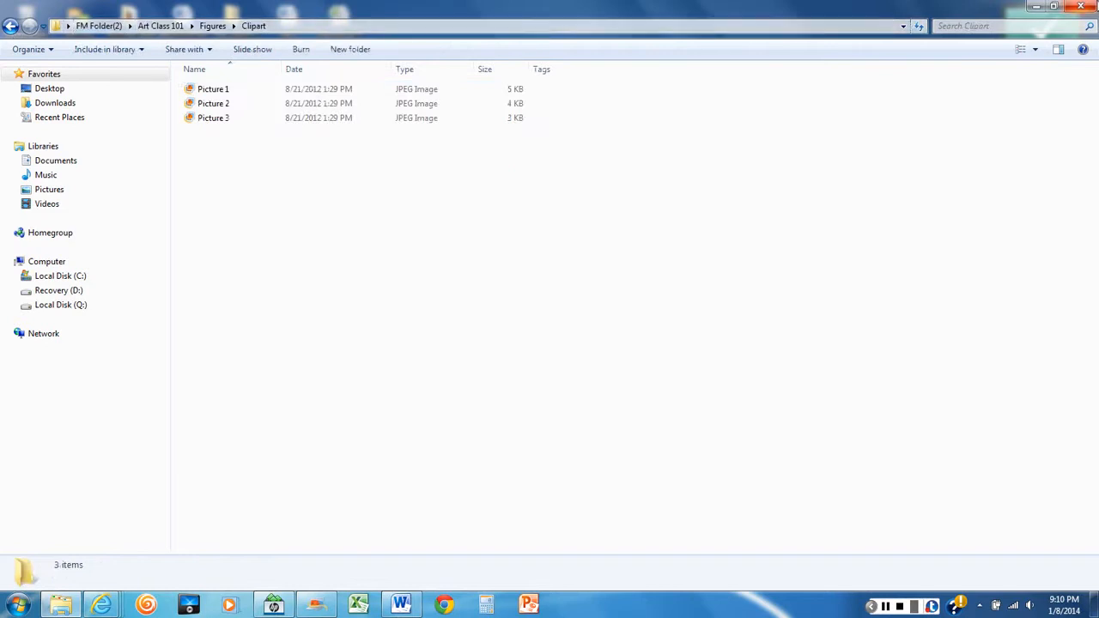
left_click(1079, 9)
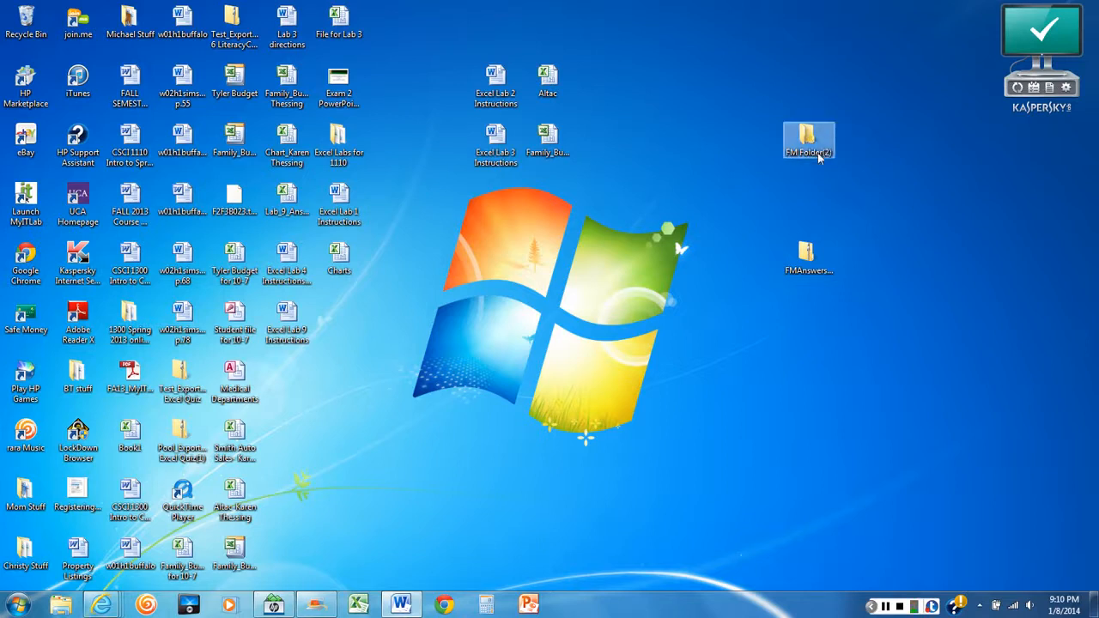
Copy FM Folder(2) into FMAnswers.zip on the desktop, check the zip's contents down to Art Class 101 and close it
left_click_drag(811, 137, 816, 257)
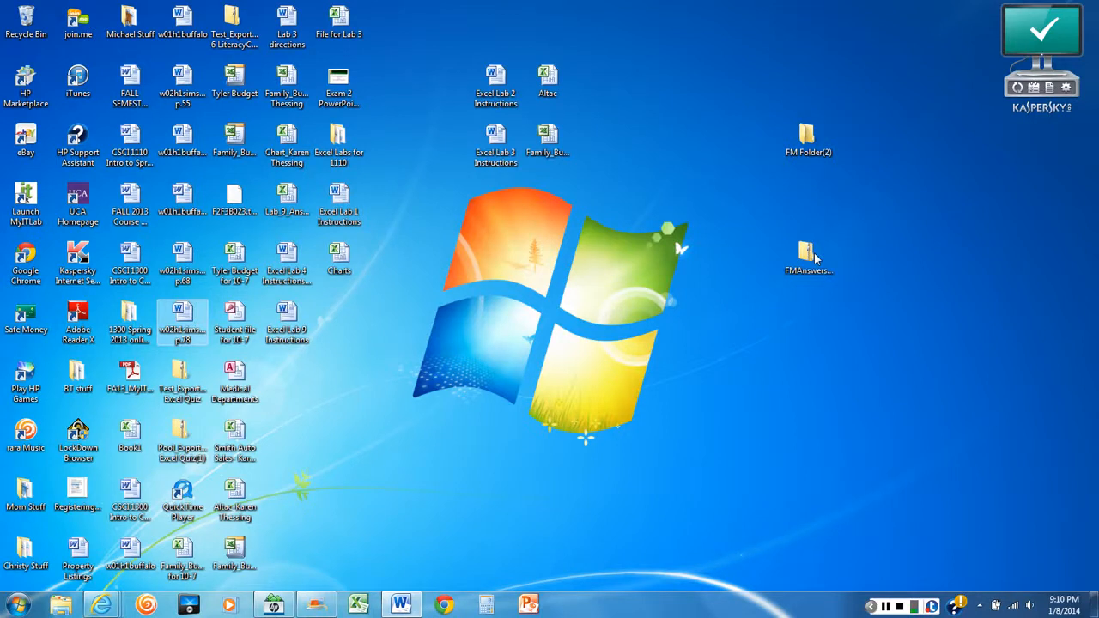
left_click(812, 258)
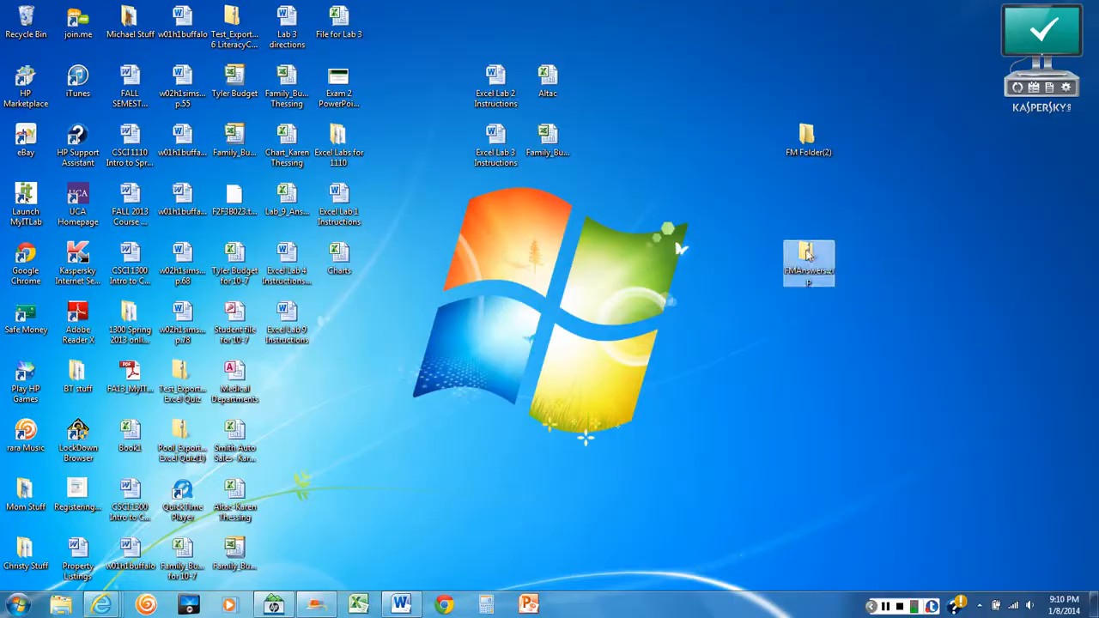
double_click(807, 254)
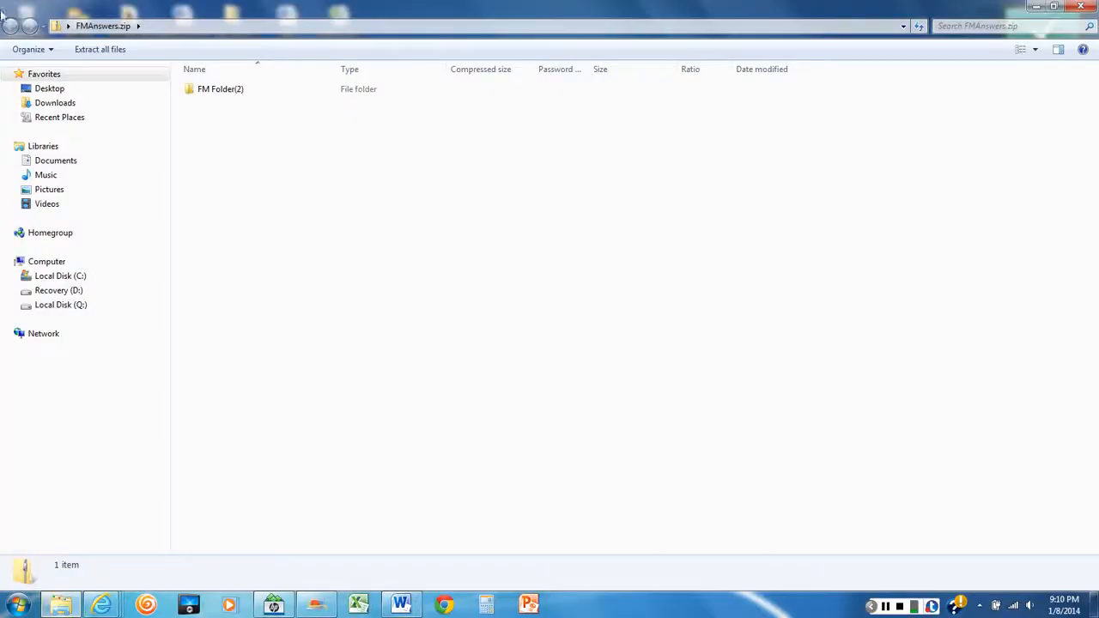
double_click(192, 93)
double_click(194, 91)
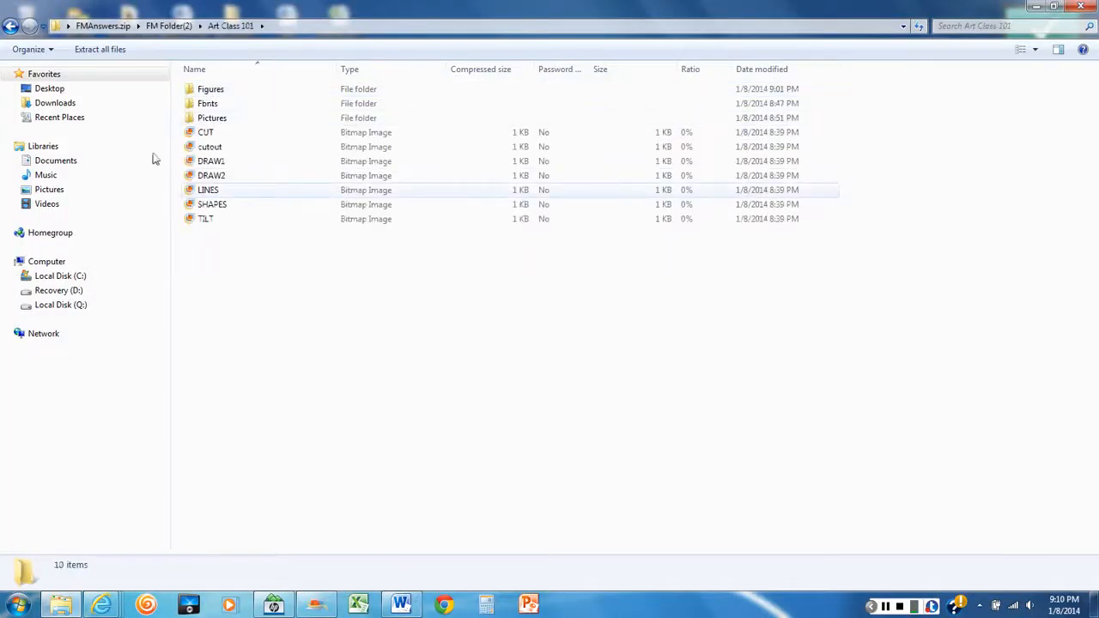
left_click(1080, 6)
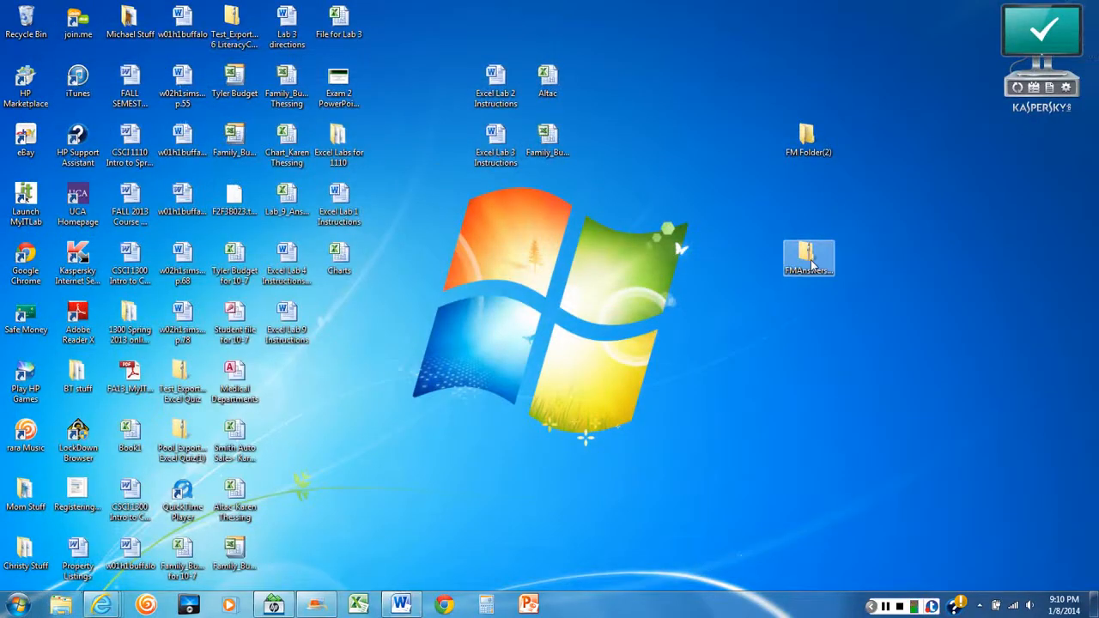
Delete the FM Folder(2) copy from inside FMAnswers.zip and close the zip window
double_click(807, 254)
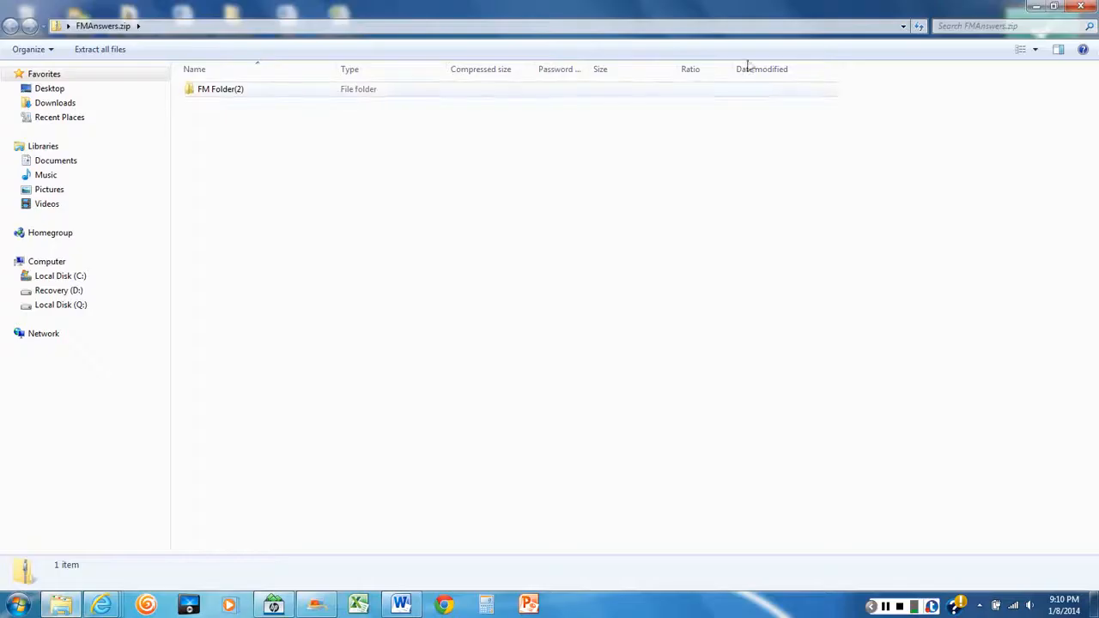
right_click(235, 90)
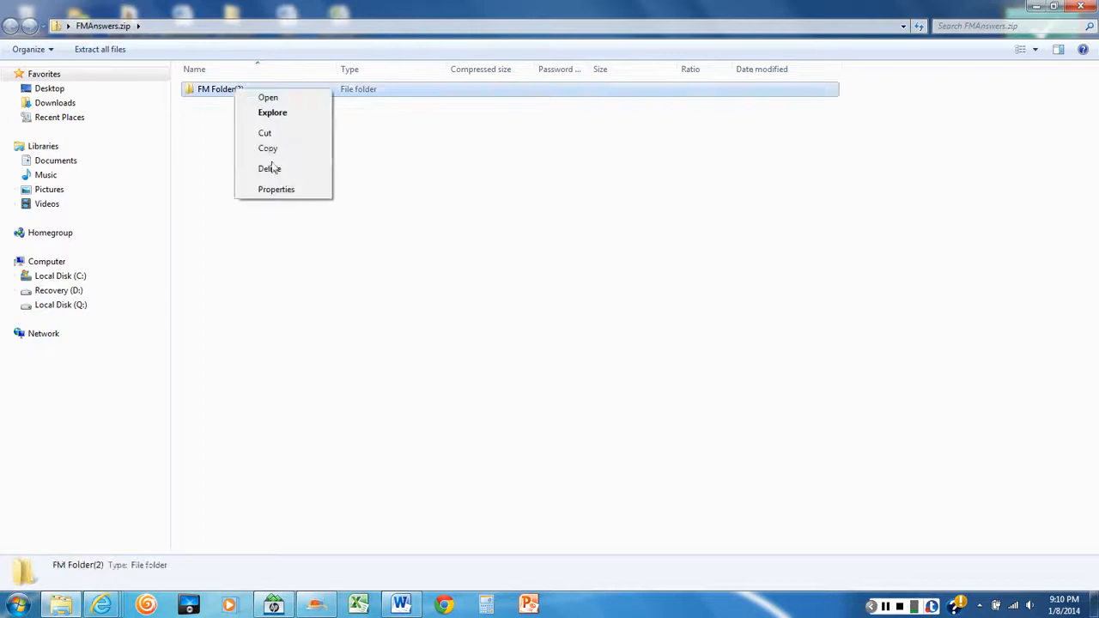
left_click(276, 169)
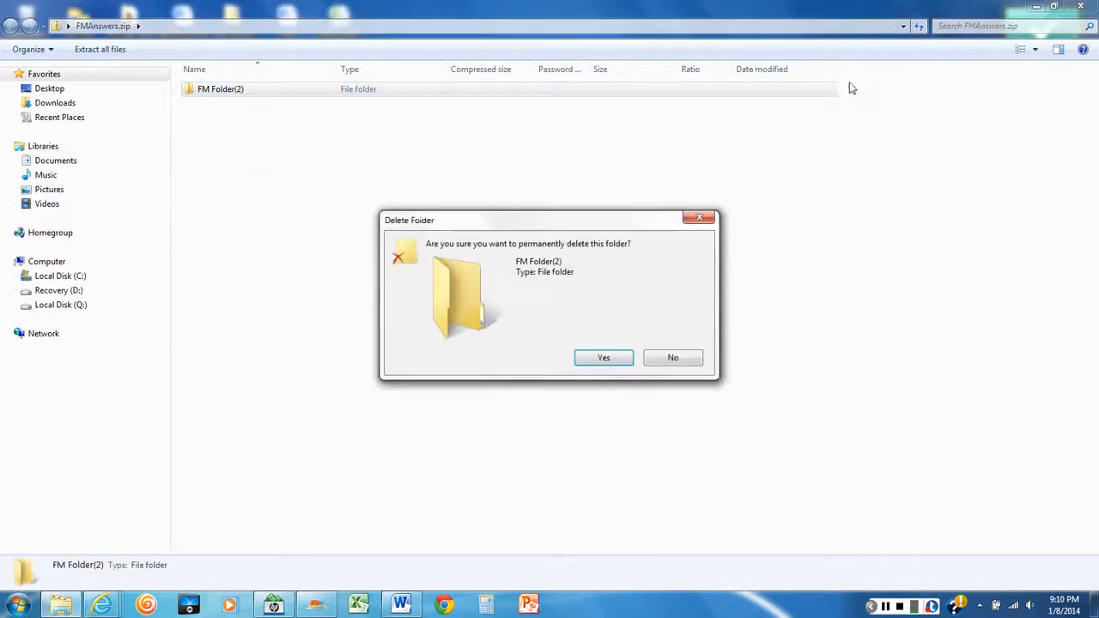
left_click(604, 358)
left_click(1080, 6)
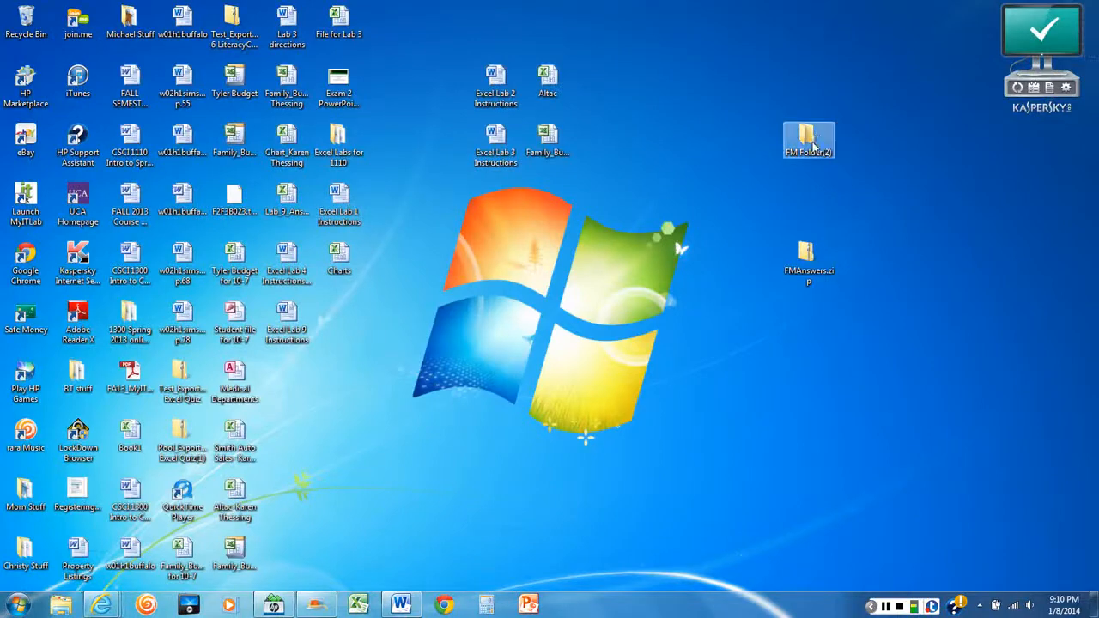
Shrink and reposition the FMAnswers.zip window, close it, and try copying FM Folder(2) onto the zip on the desktop
double_click(805, 253)
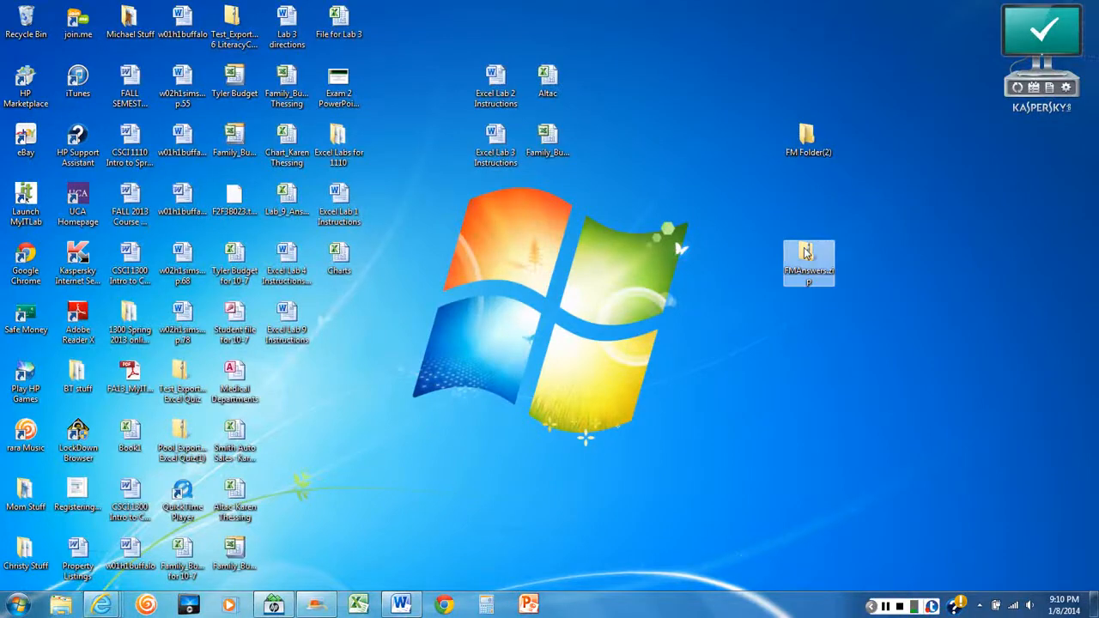
left_click(1054, 6)
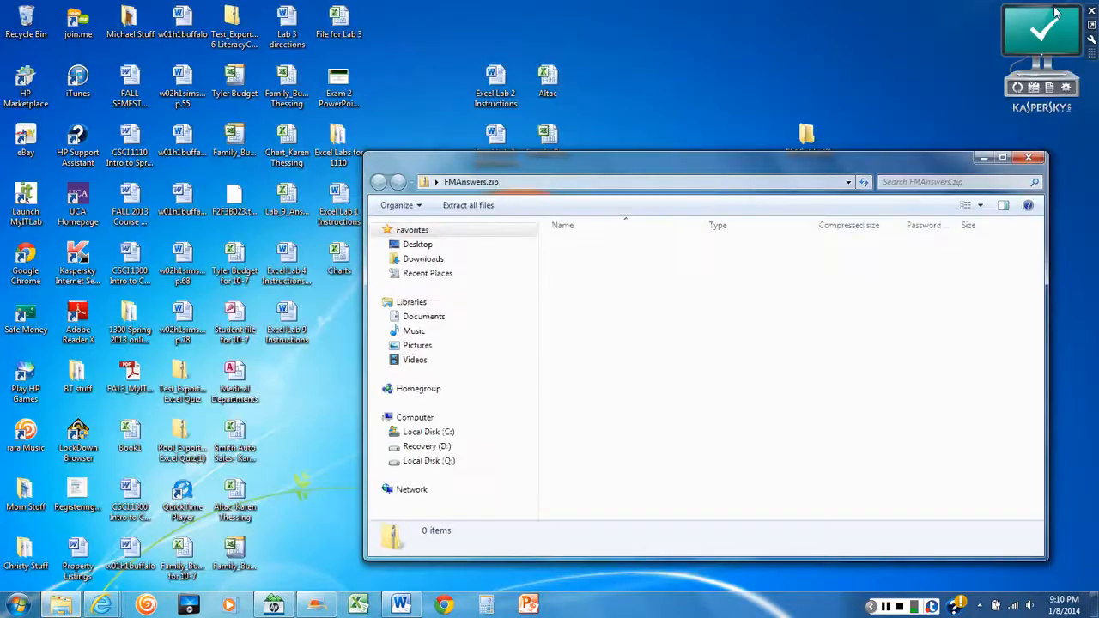
left_click_drag(675, 167, 627, 305)
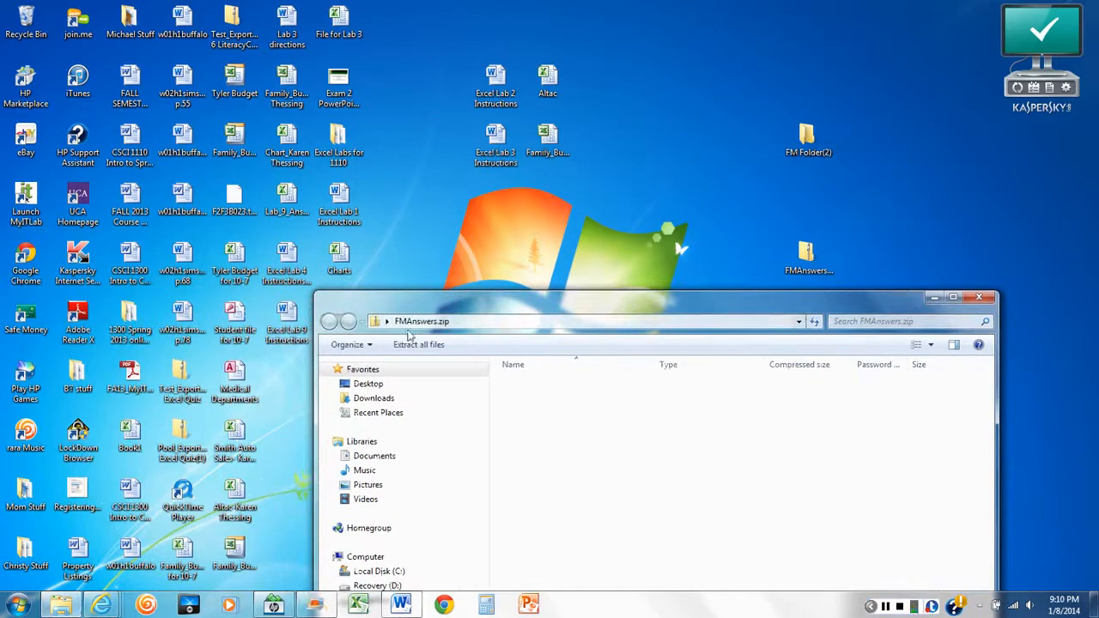
left_click(979, 297)
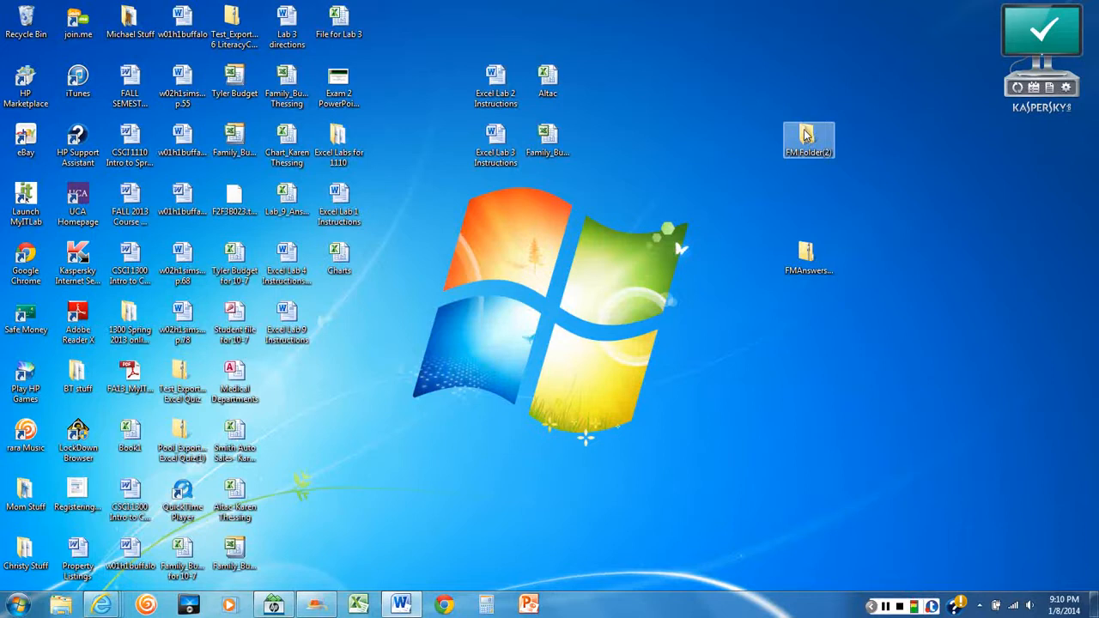
left_click_drag(807, 133, 811, 254)
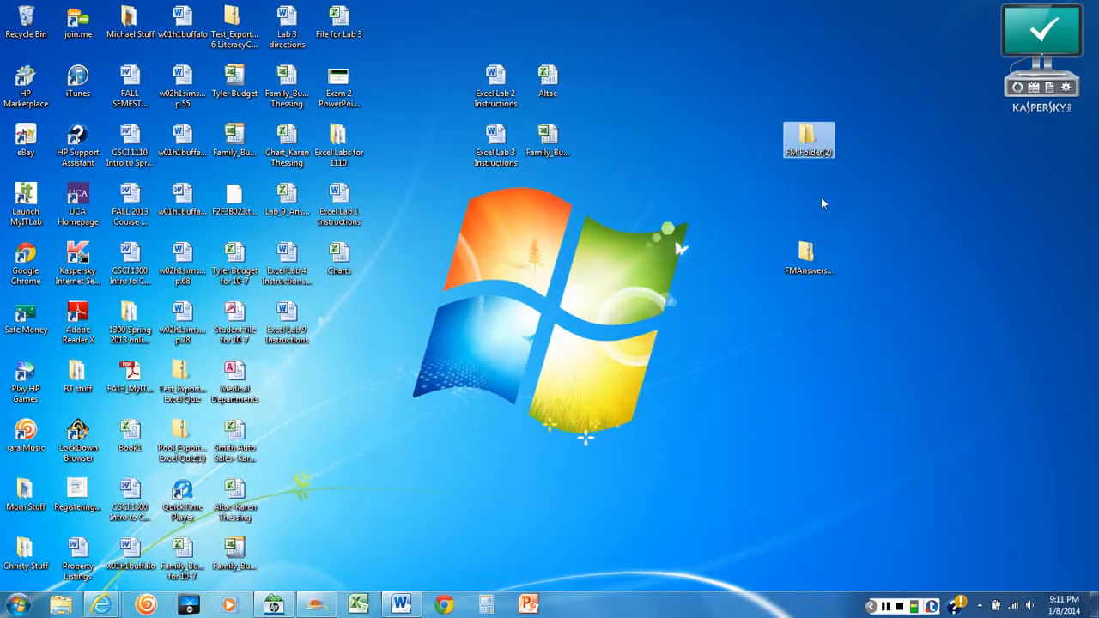
Open FMAnswers.zip, copy FM Folder(2) from the desktop into its window, then close and reopen the zip to check it
double_click(809, 253)
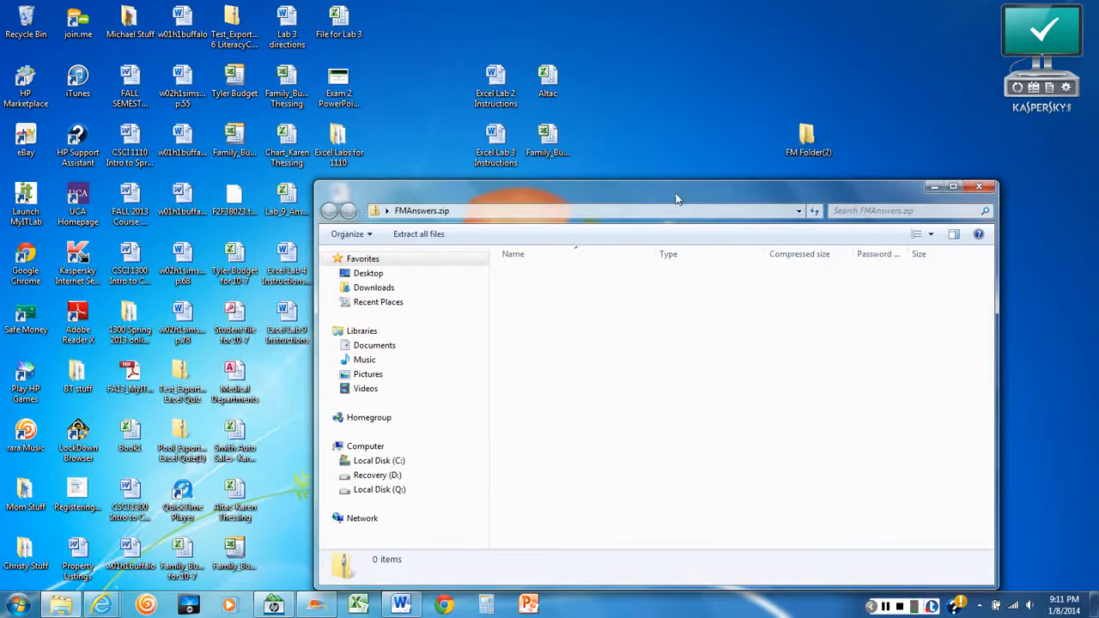
left_click_drag(674, 198, 637, 236)
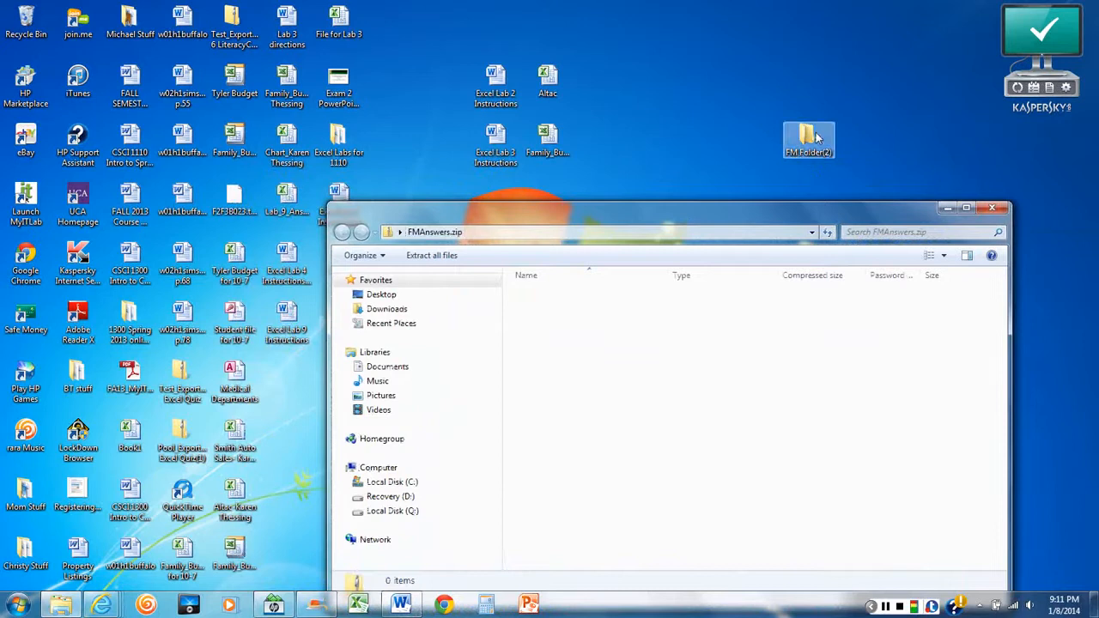
left_click_drag(808, 133, 571, 398)
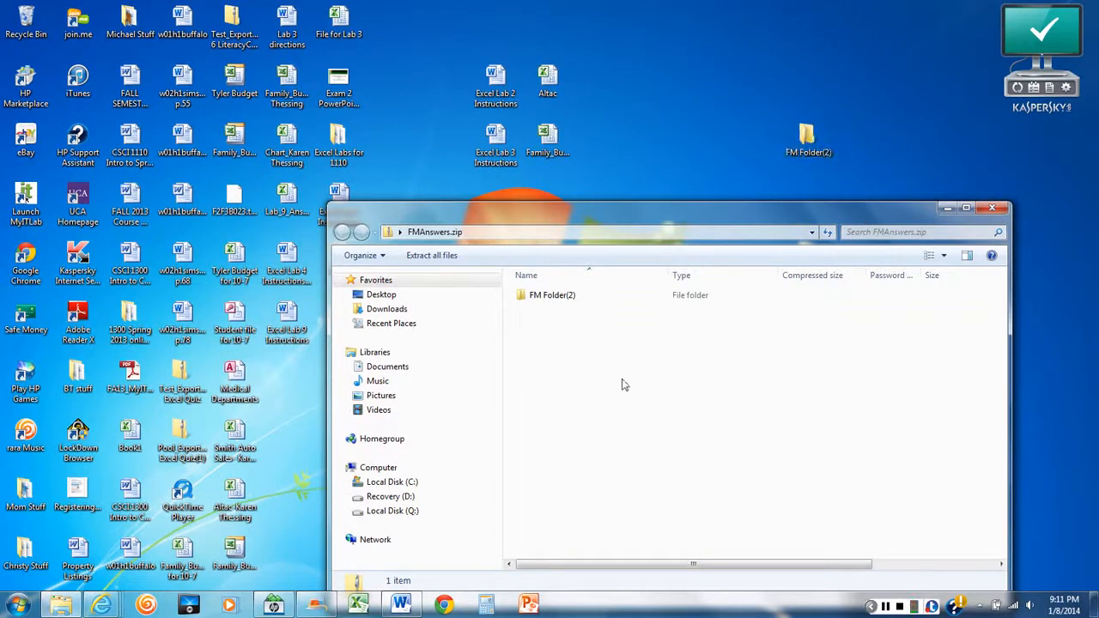
left_click(1003, 211)
double_click(820, 262)
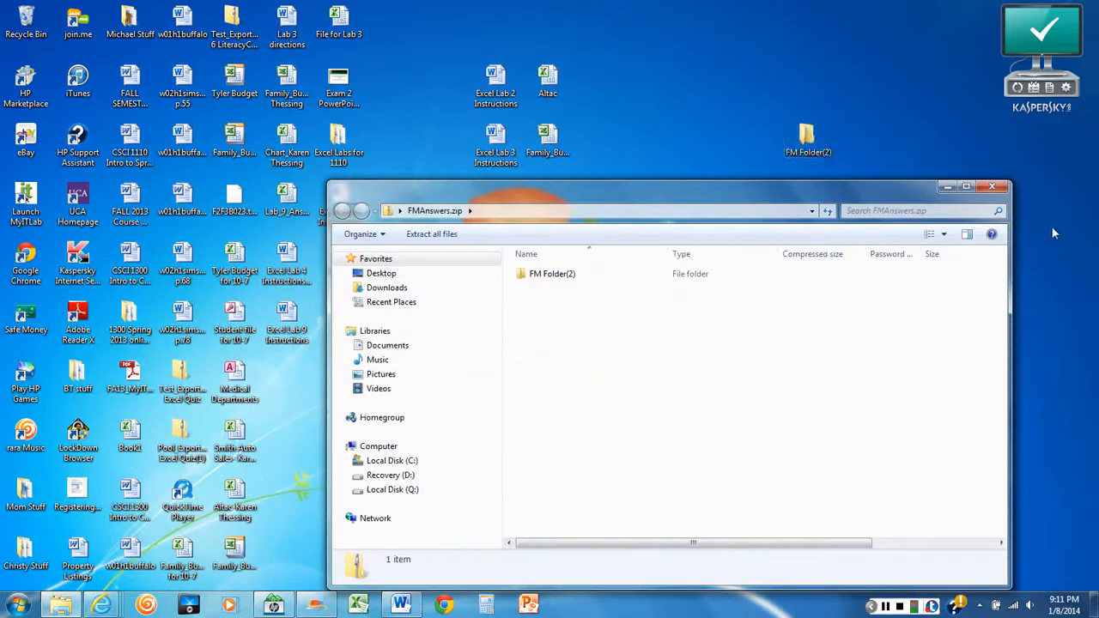
left_click(992, 186)
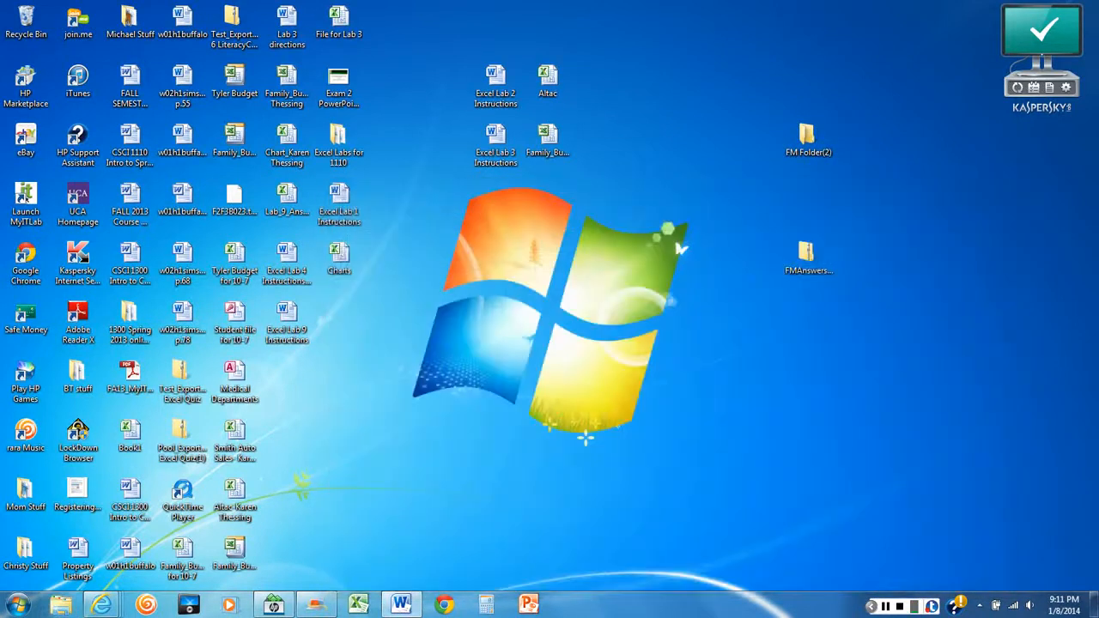
Switch to Word to review the remaining directions, close the FM Directions document and reopen FMAnswers.zip from the desktop
left_click(402, 606)
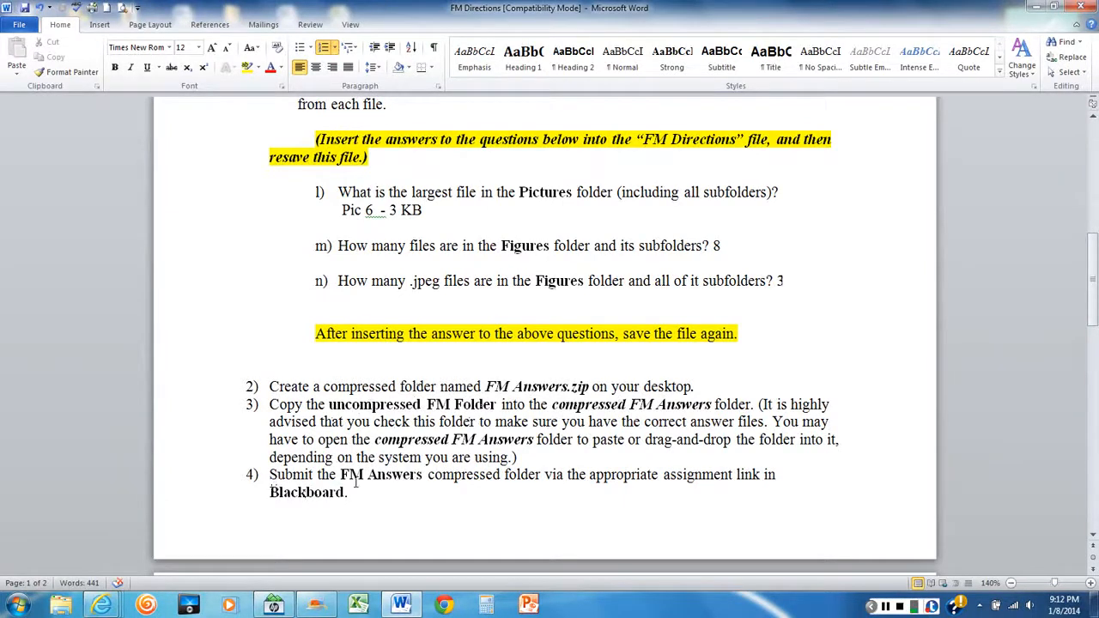
left_click(1084, 9)
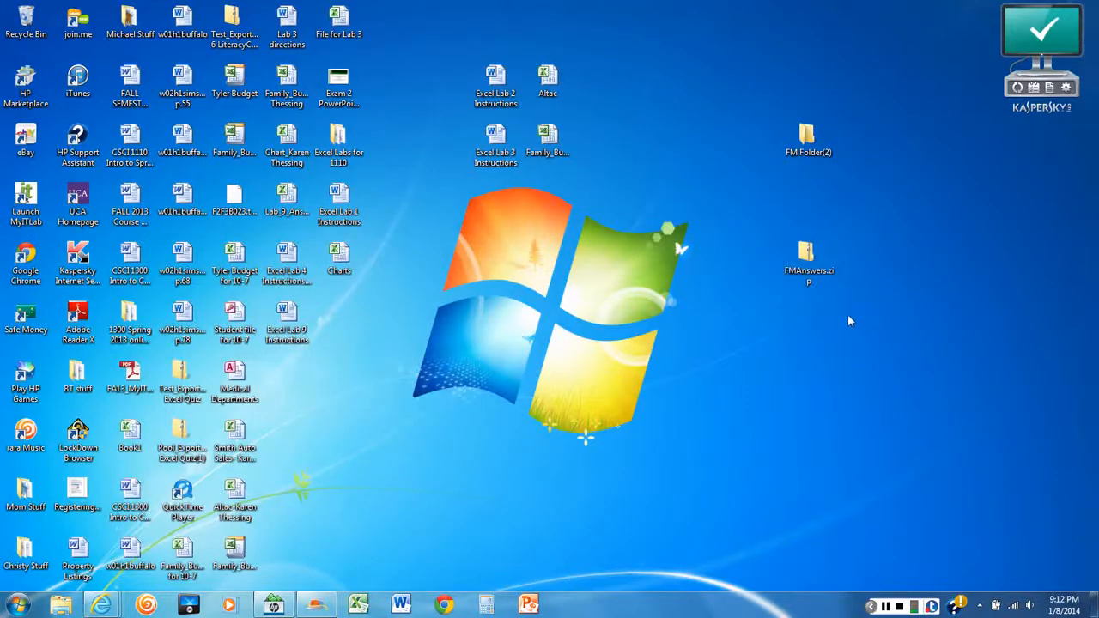
double_click(808, 285)
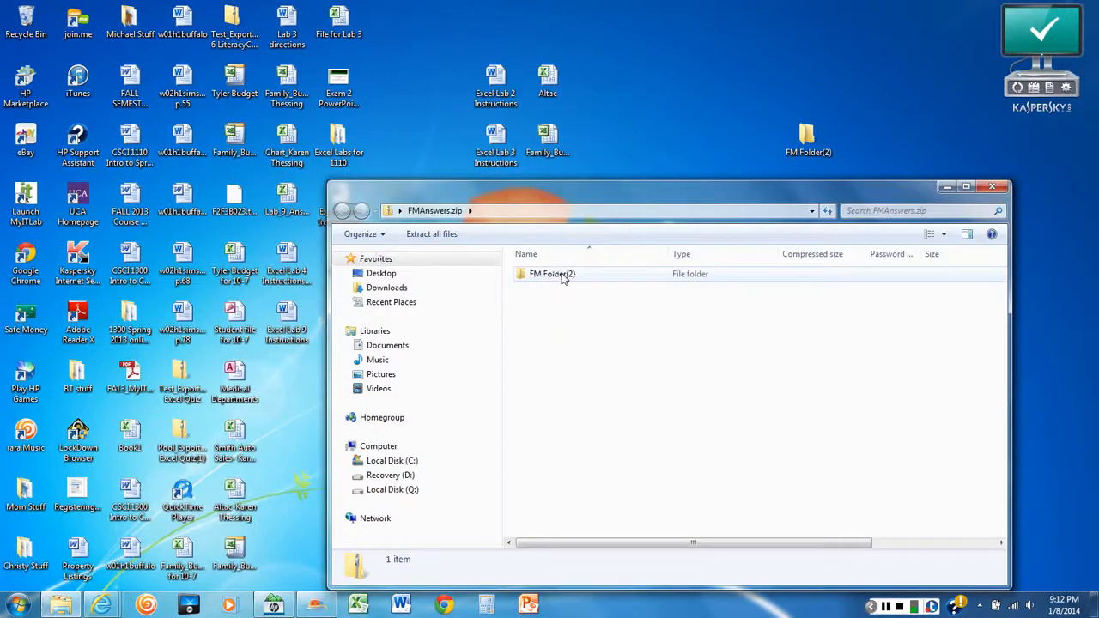
Check the saved answers in the FM Directions document inside FM Folder(2) of the zip, then close the document and the zip window
double_click(564, 276)
left_click(527, 288)
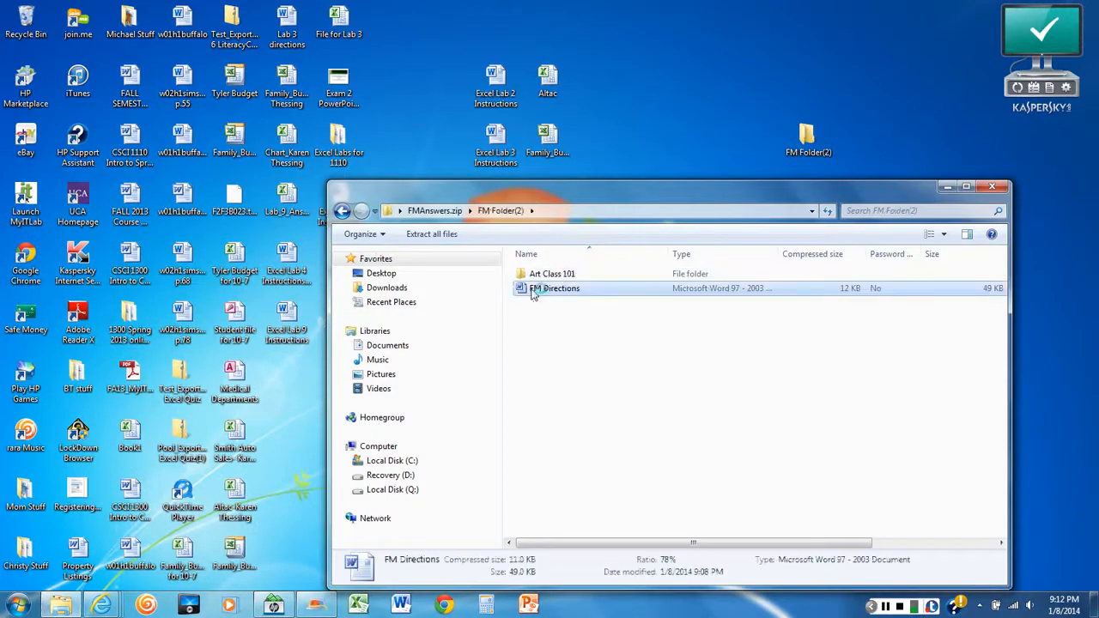
double_click(529, 290)
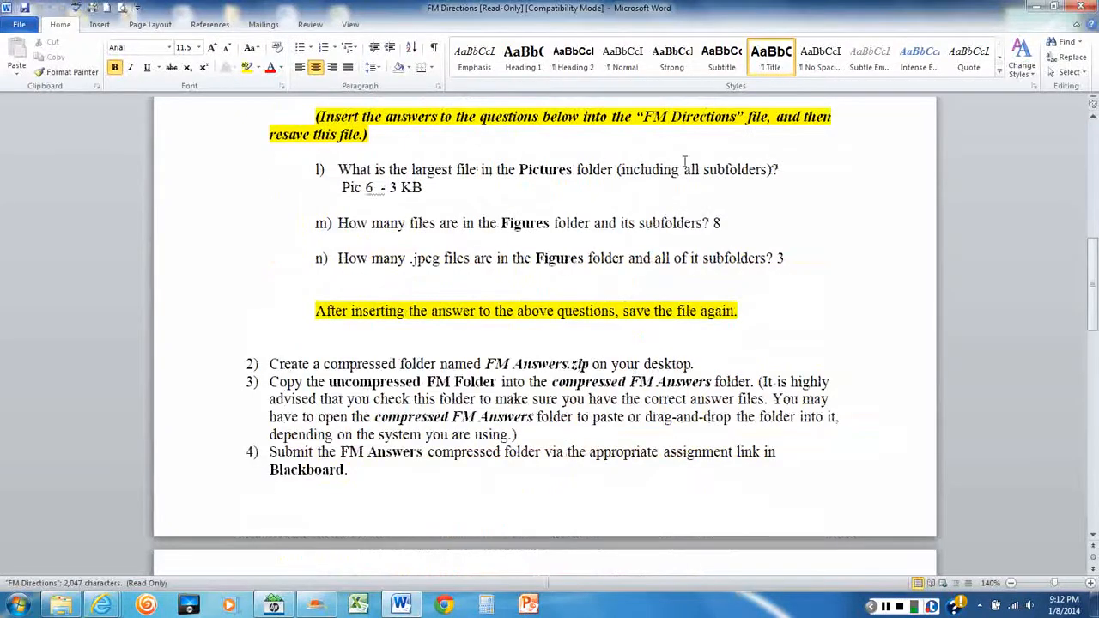
left_click(1084, 7)
left_click(1001, 204)
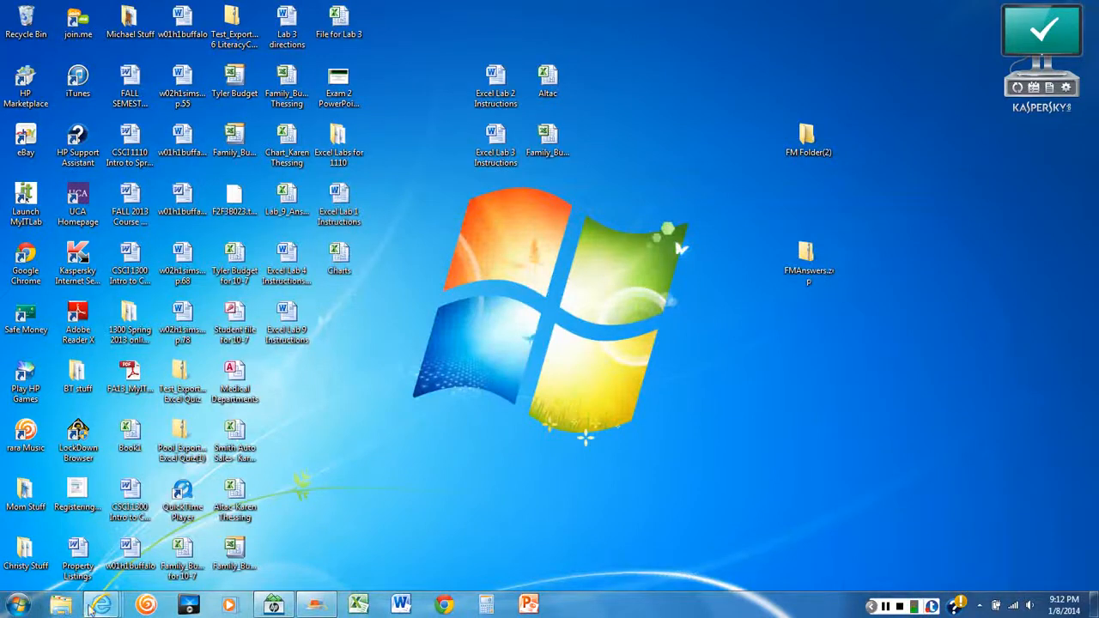
Switch to Blackboard in Internet Explorer and open the Week 1: File Management Training Lab (14 points) assignment
mouse_move(90, 608)
left_click(378, 537)
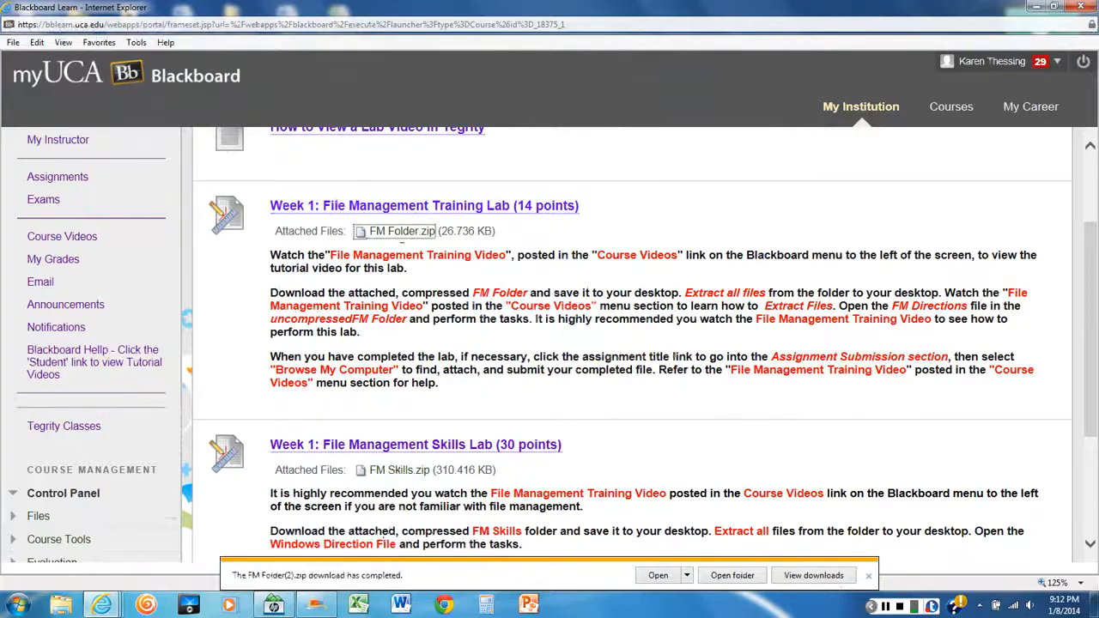
scroll(399, 223, "up", 2)
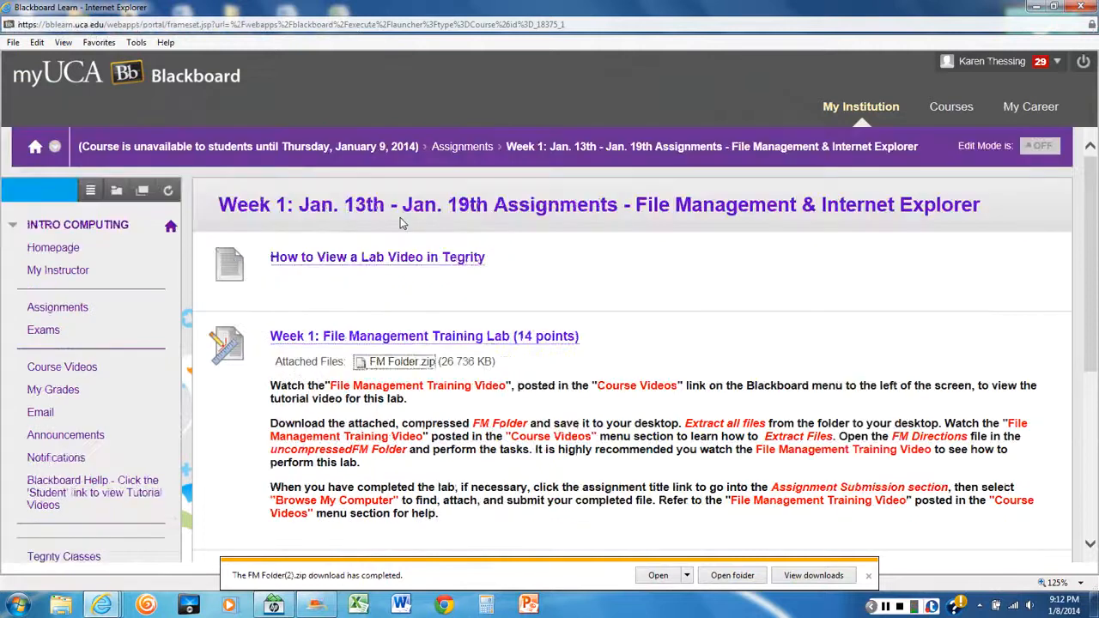
scroll(399, 224, "down", 2)
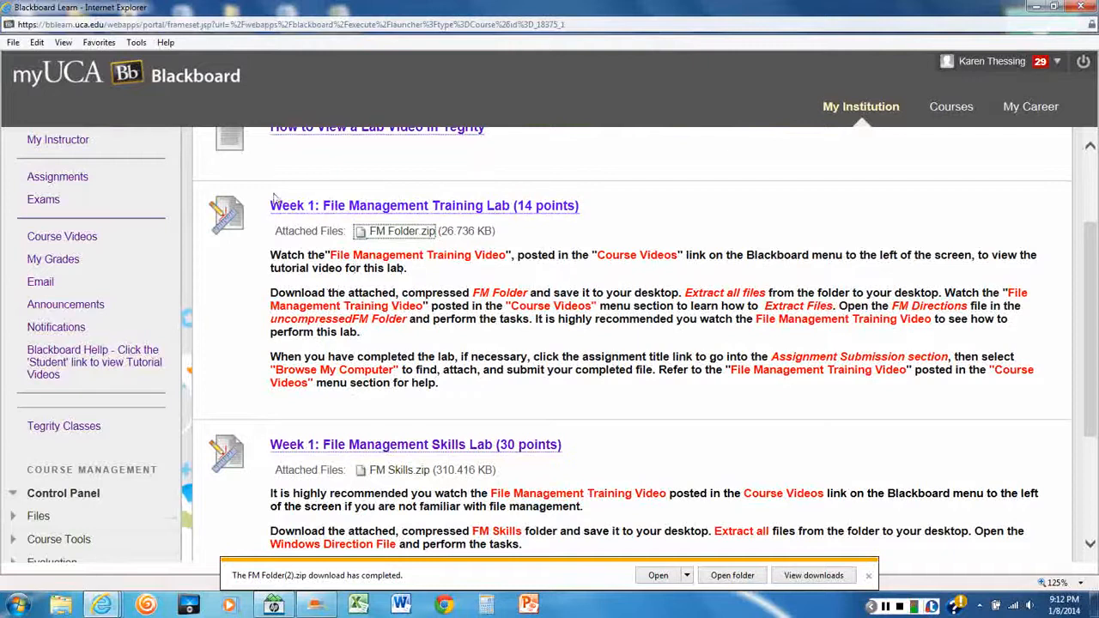
left_click(381, 207)
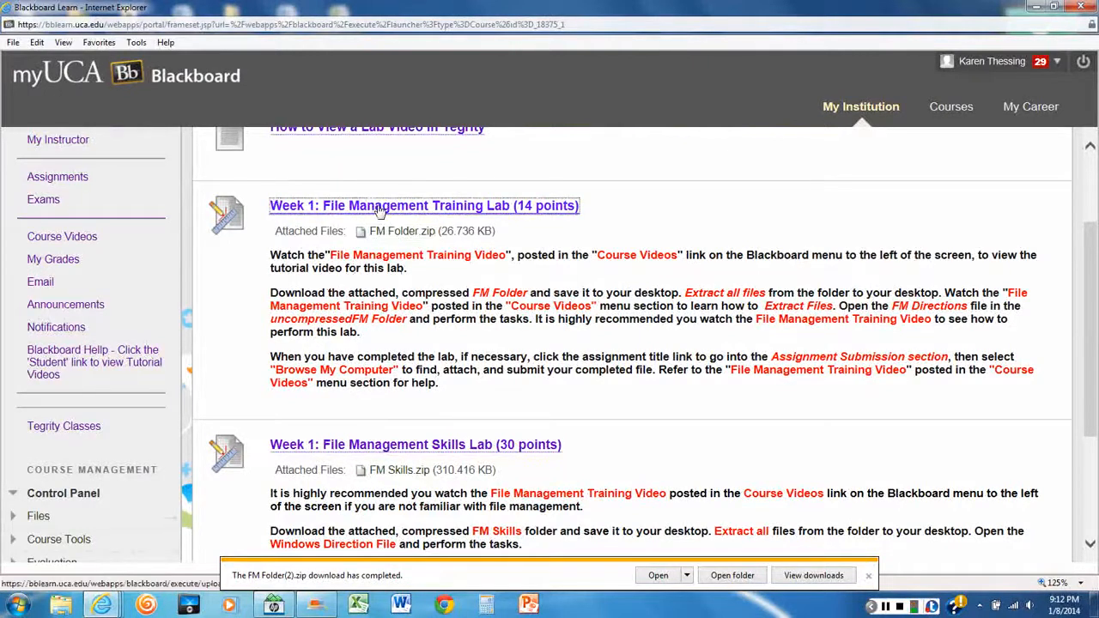
Collapse the Type Submission area and attach FMAnswers.zip from the computer's desktop to the assignment submission
scroll(533, 333, "down", 6)
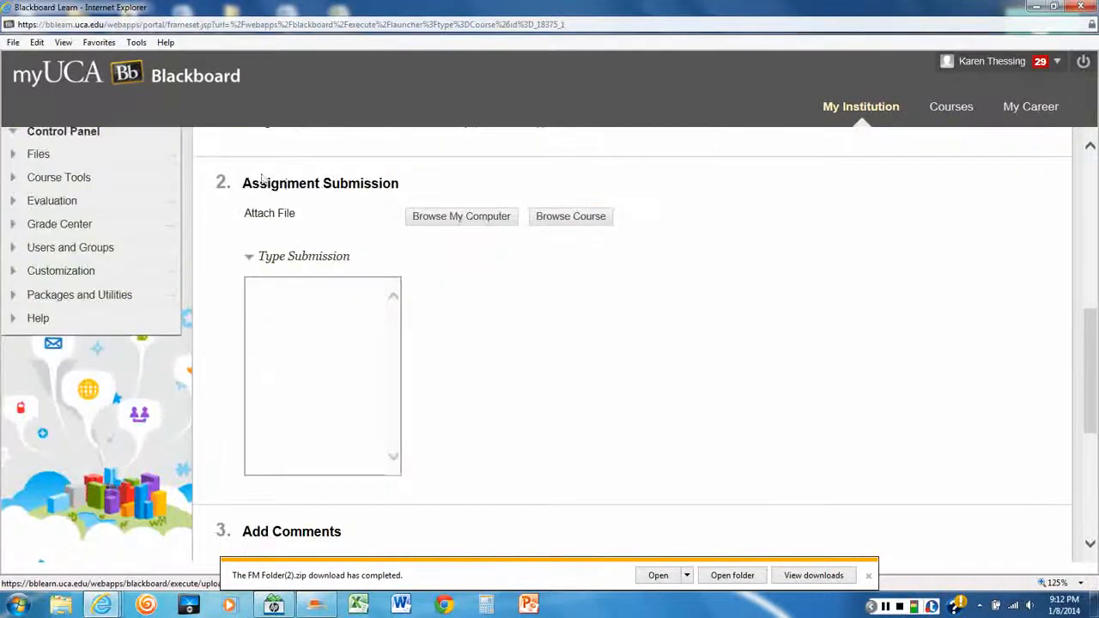
left_click(262, 264)
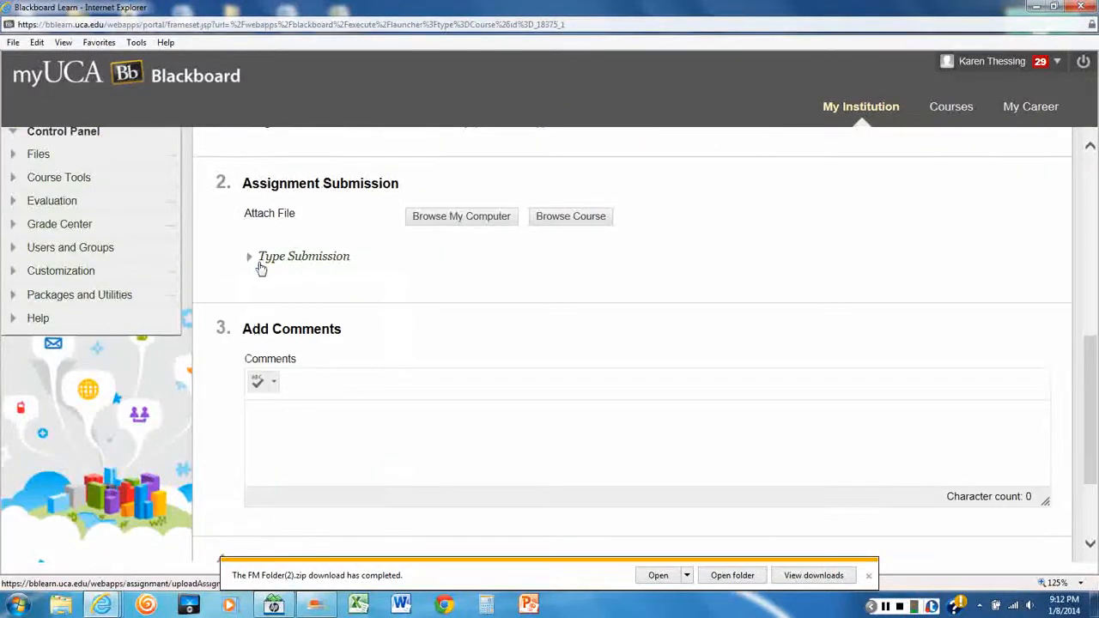
left_click(465, 220)
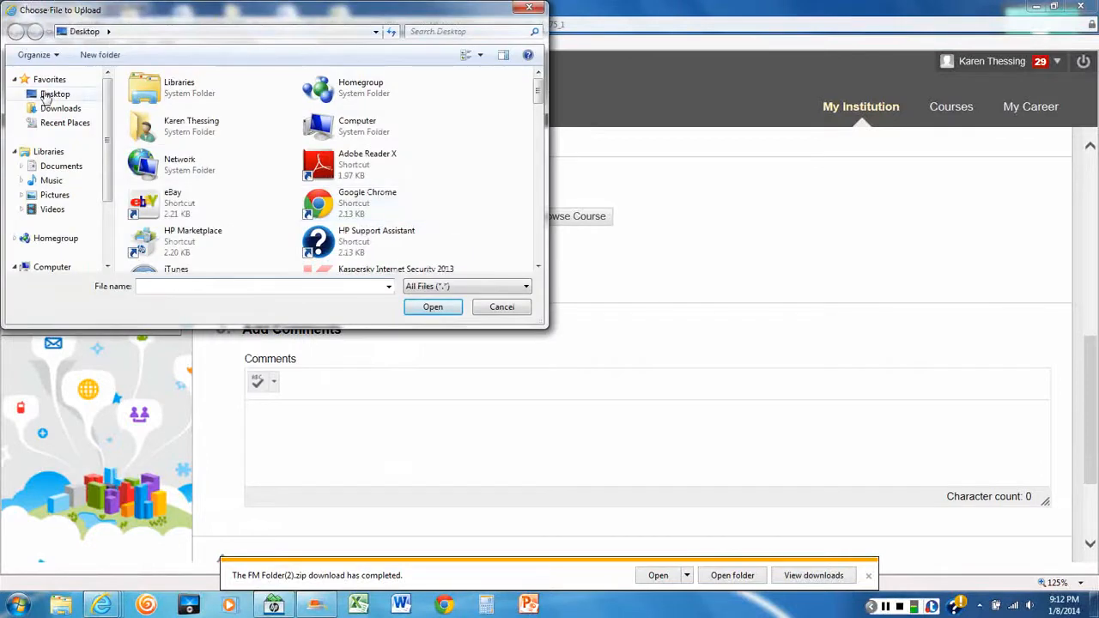
left_click(52, 95)
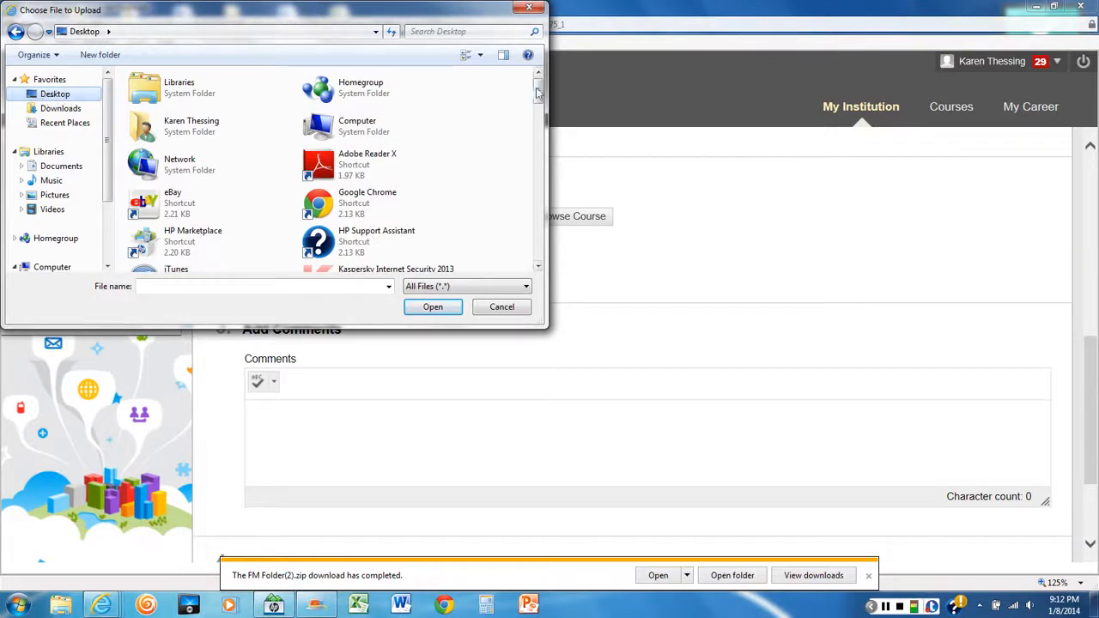
left_click_drag(538, 93, 536, 199)
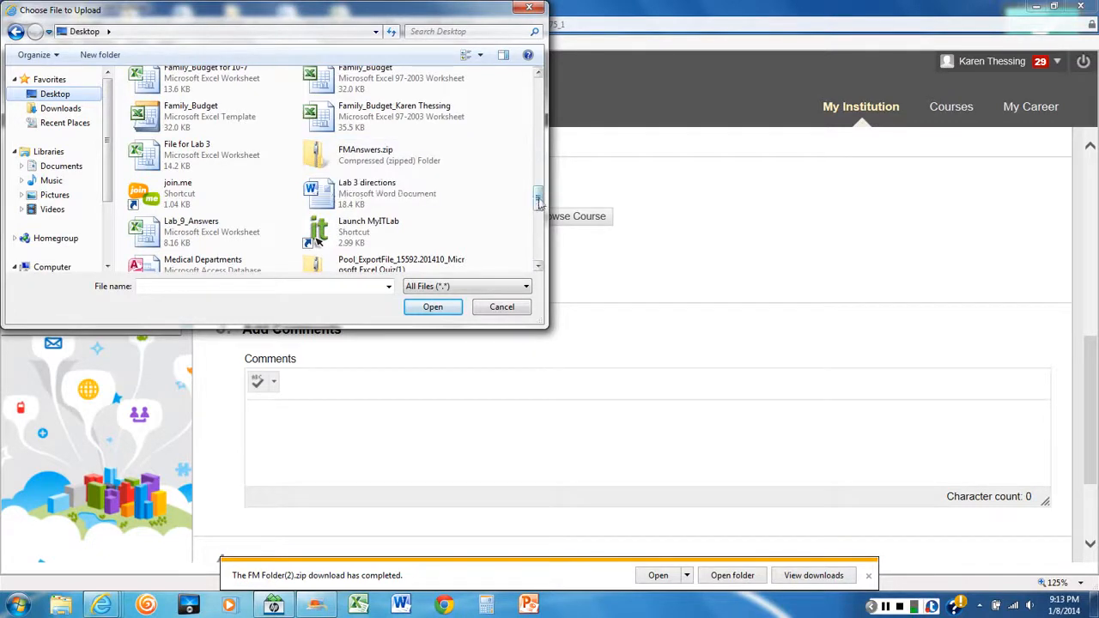
left_click_drag(537, 199, 536, 120)
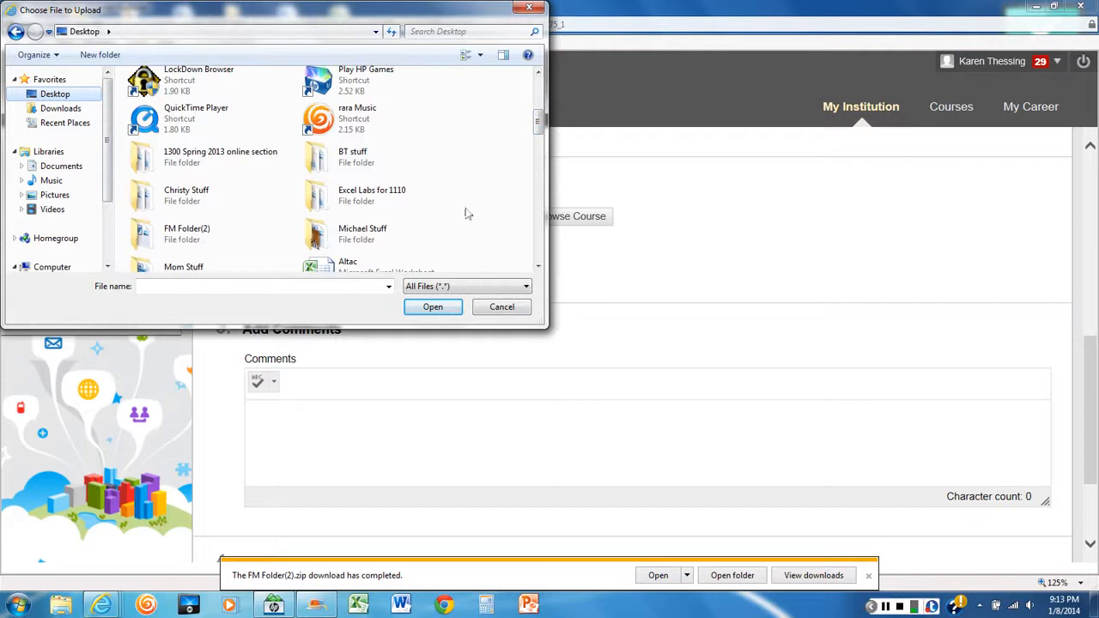
left_click_drag(539, 124, 537, 199)
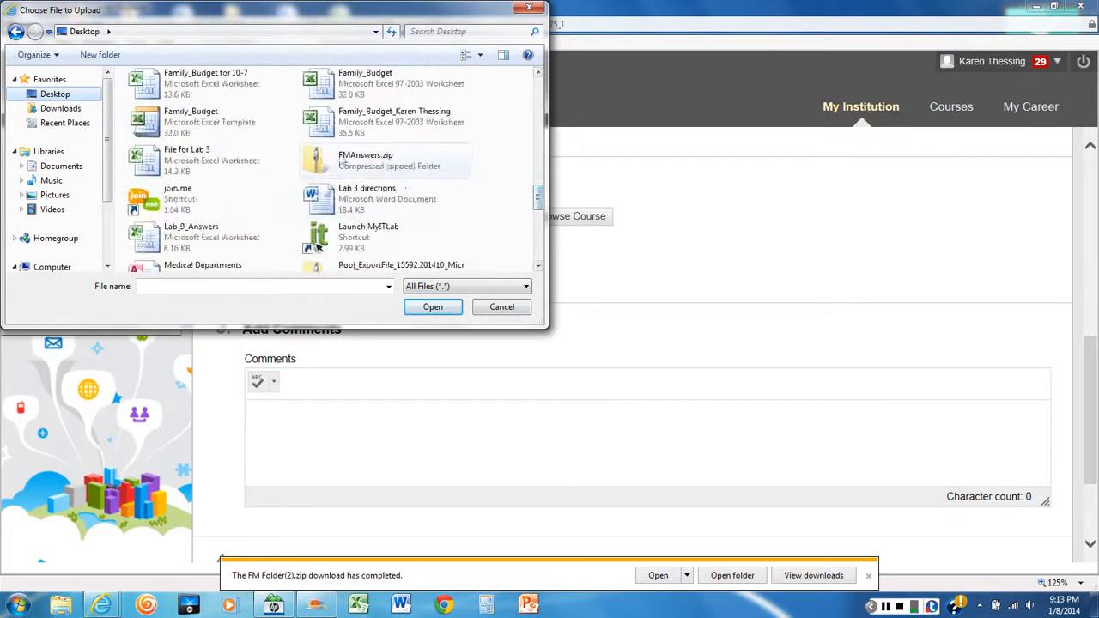
double_click(328, 164)
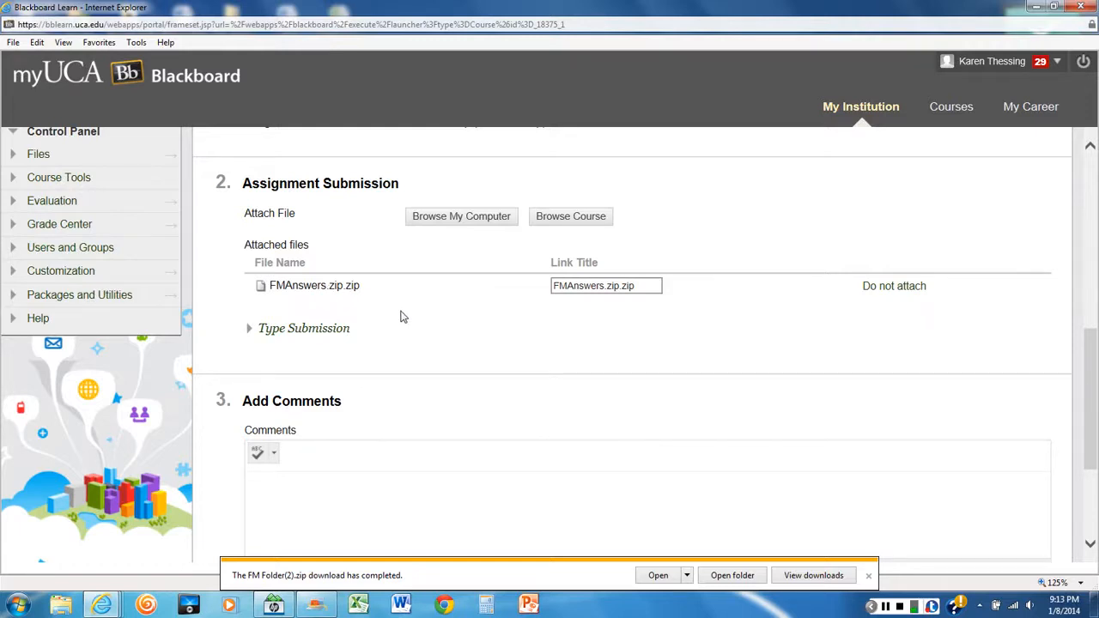
Submit the File Management Training Lab assignment without comments and look over its submission history
scroll(400, 317, "down", 3)
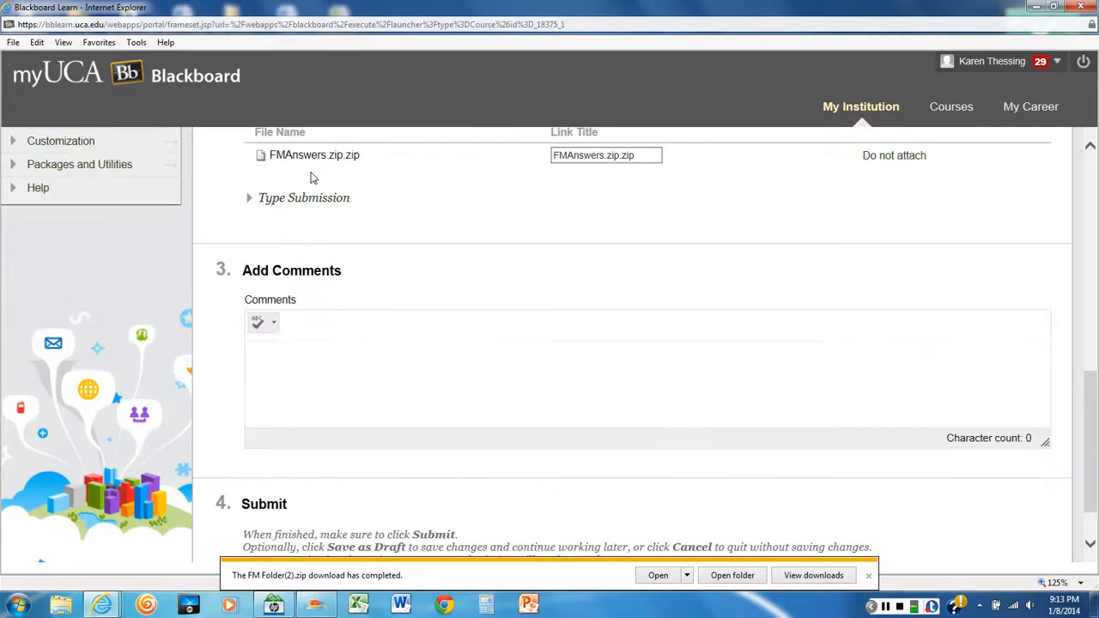
scroll(564, 306, "down", 2)
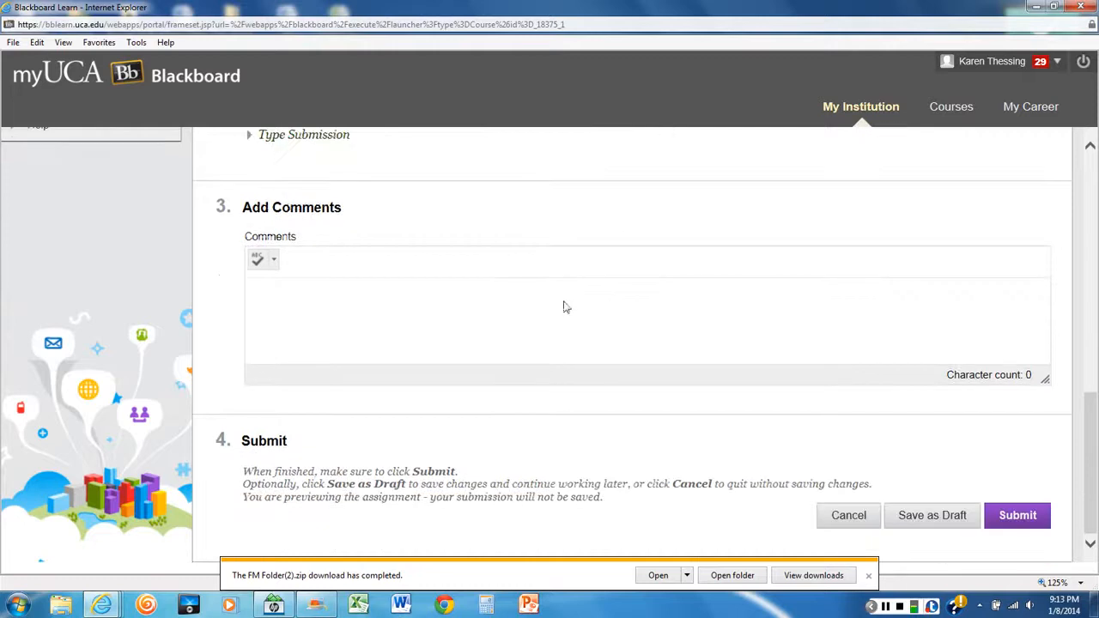
left_click(1018, 515)
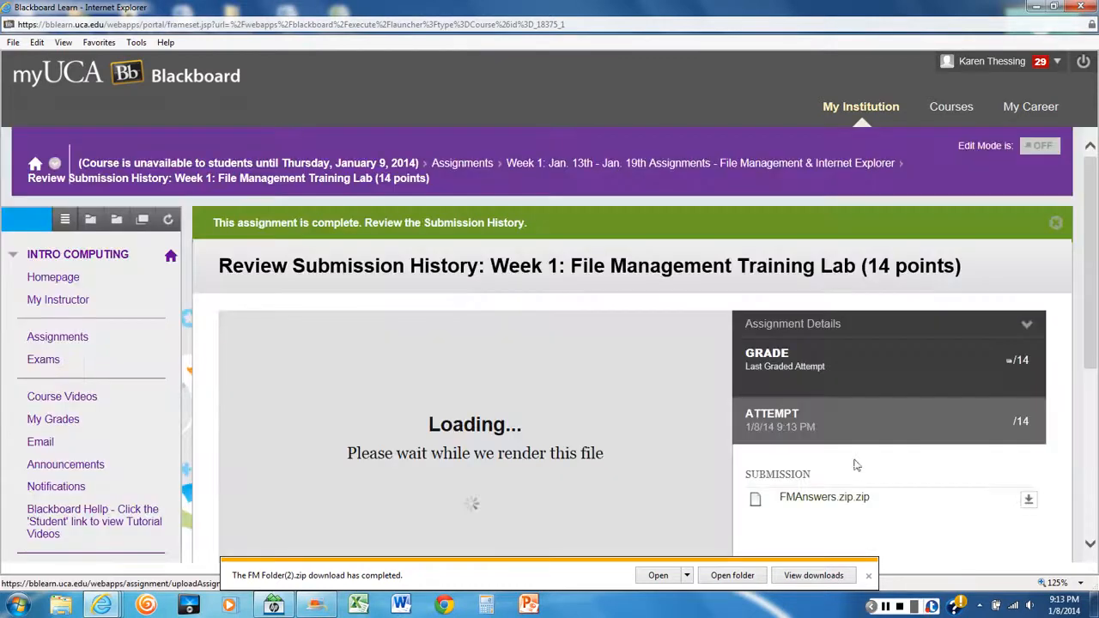
scroll(577, 364, "down", 3)
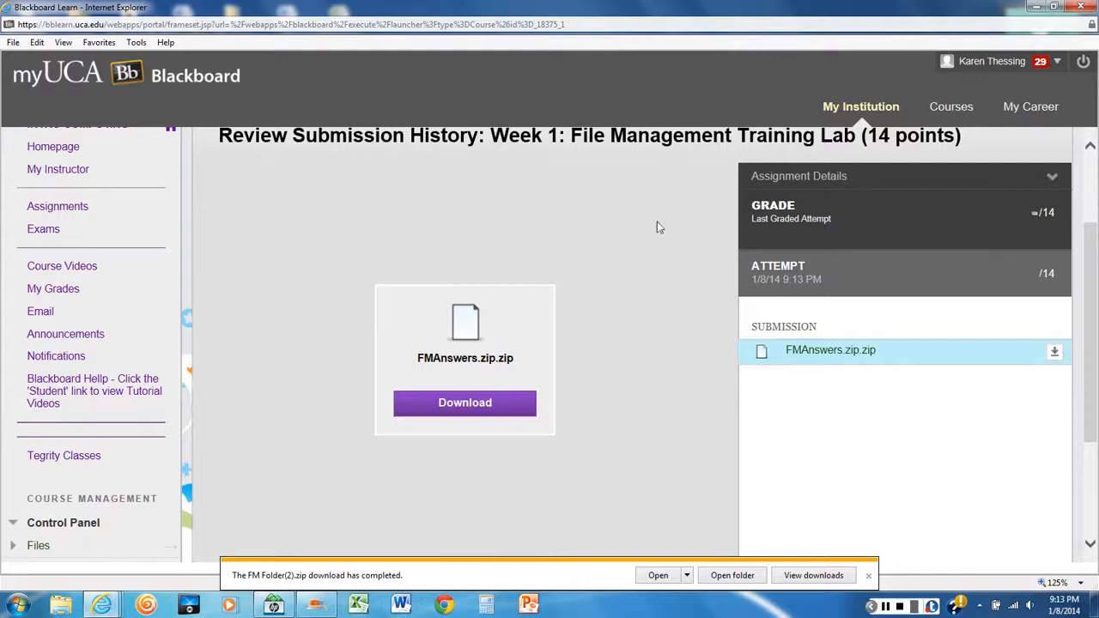
scroll(658, 225, "up", 2)
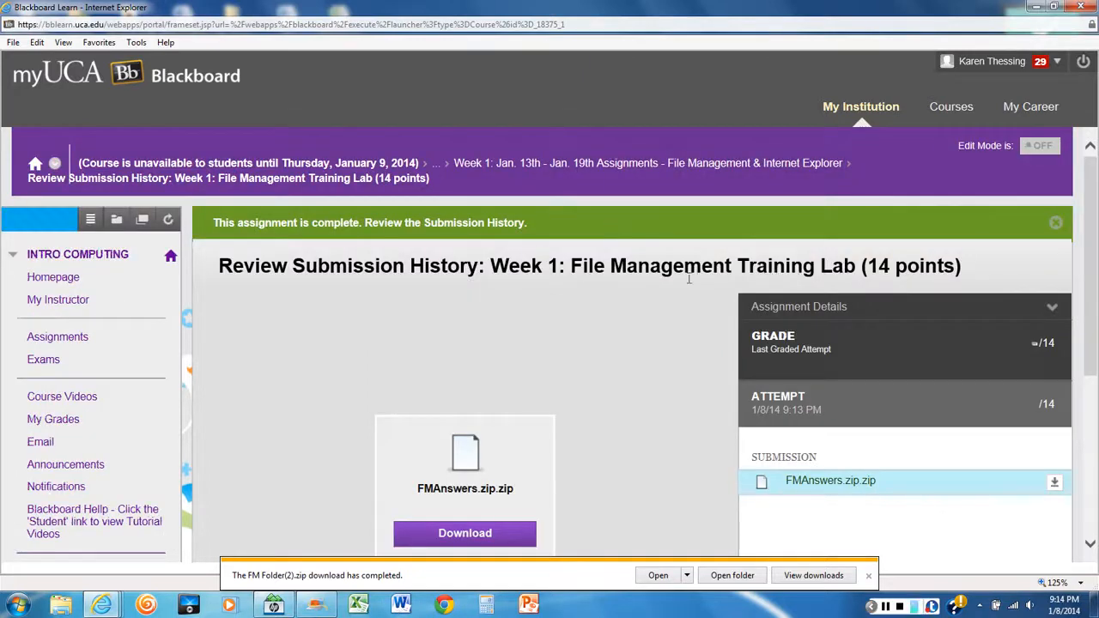
scroll(868, 350, "down", 5)
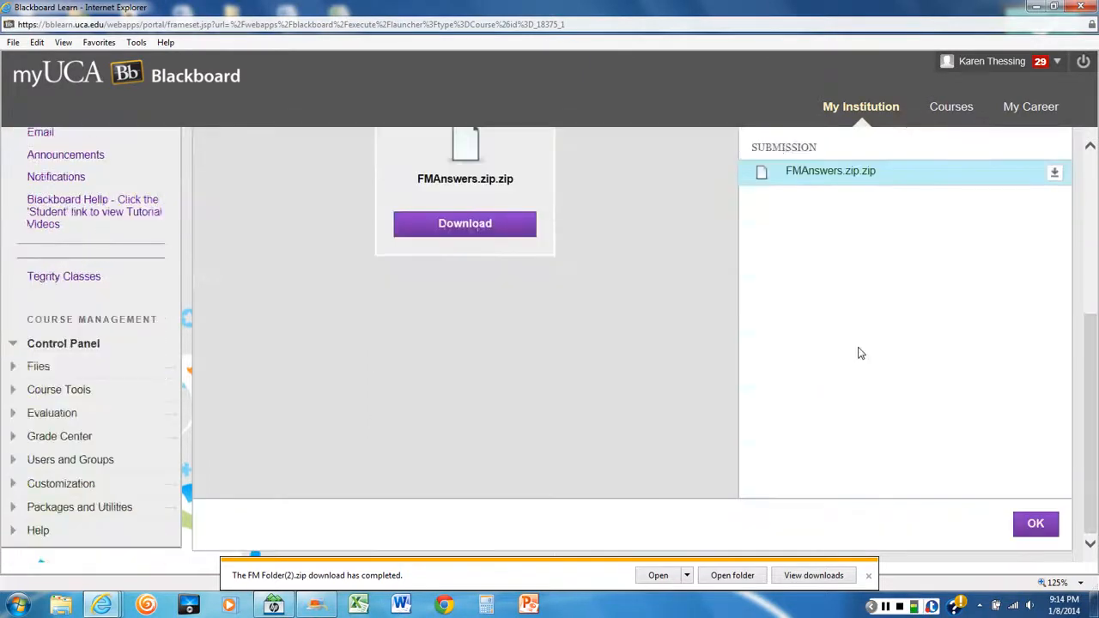